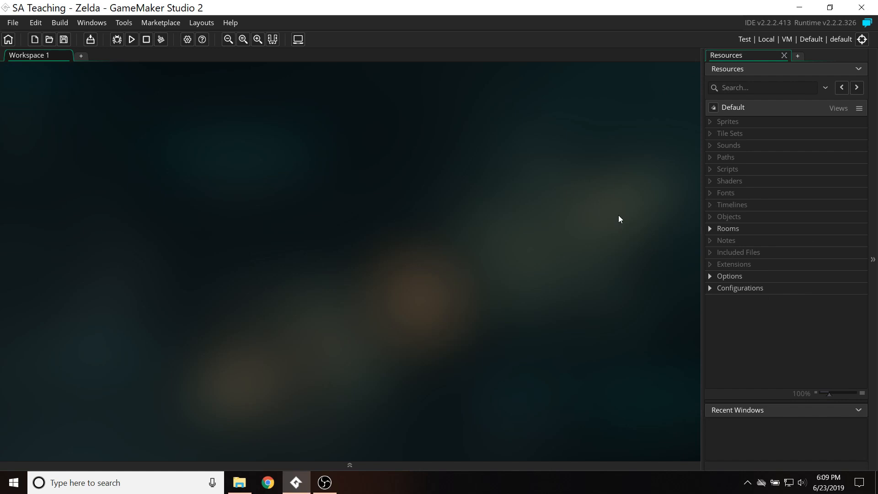
Step: Close the Resources window, reopen it and dock it beside the workspace, leaving the dock expanded
click(785, 55)
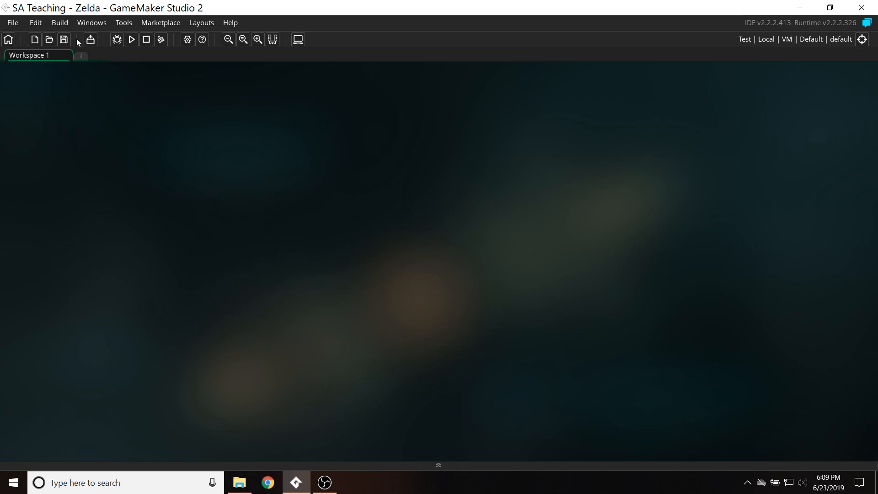
click(89, 22)
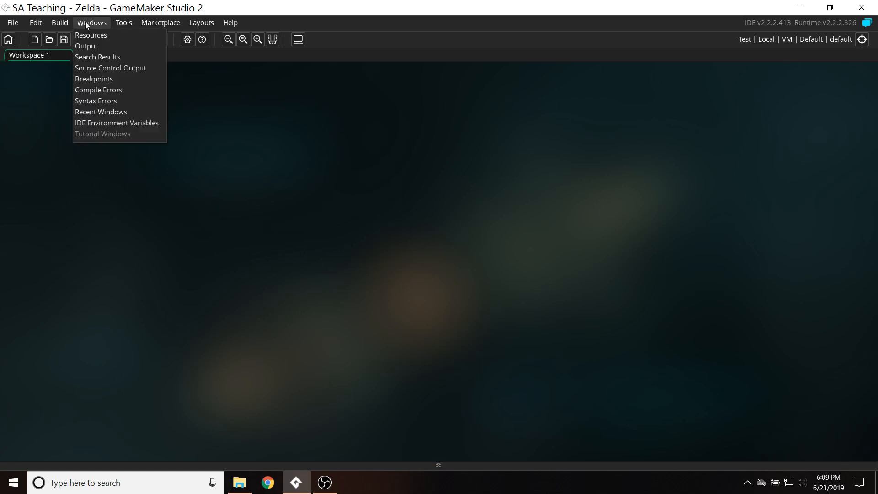
click(94, 37)
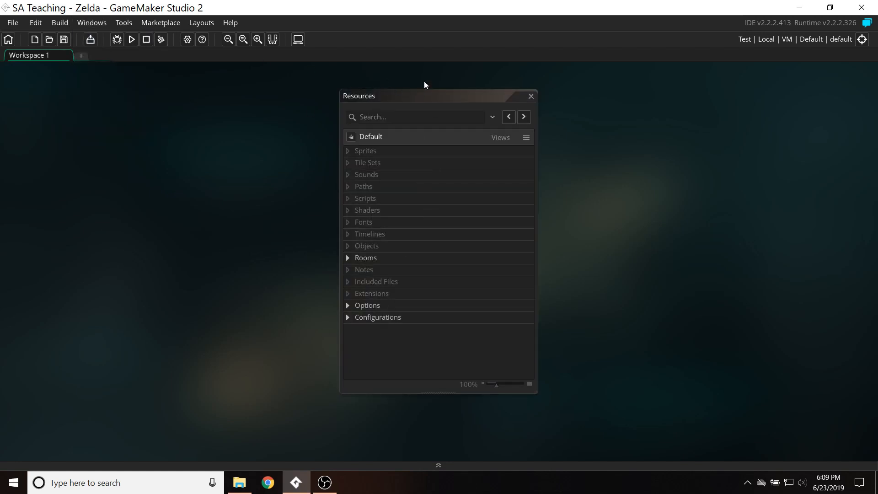
drag(419, 94, 869, 137)
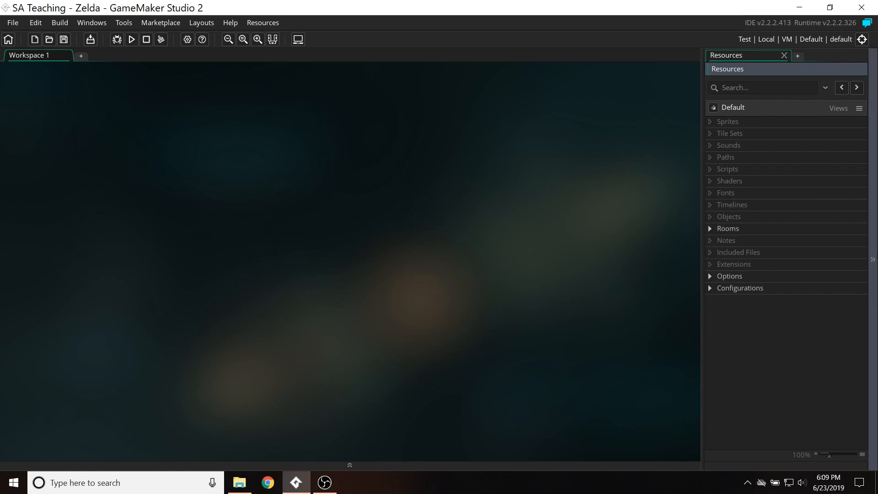
click(873, 262)
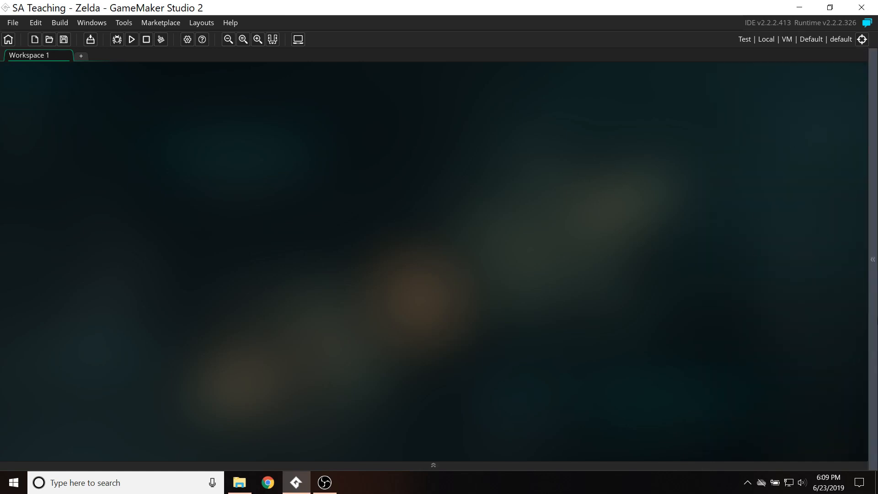
click(871, 276)
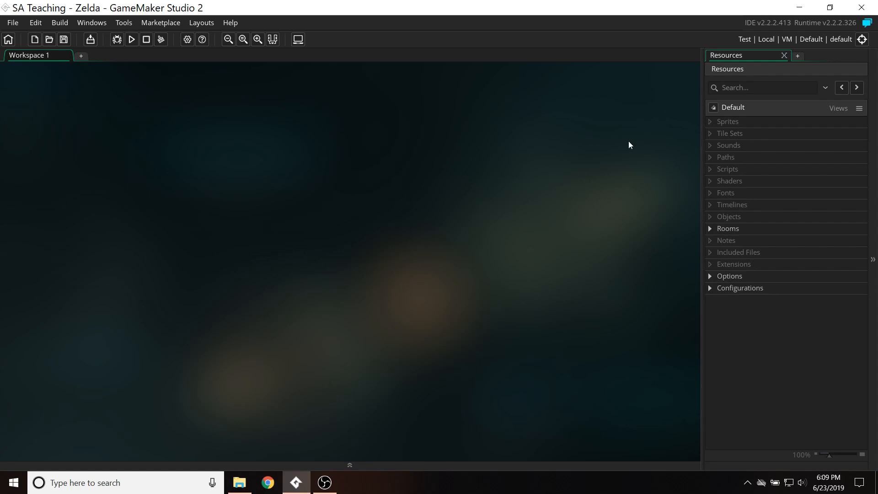
Step: Rename room0 in the Rooms group as rm_main
click(710, 228)
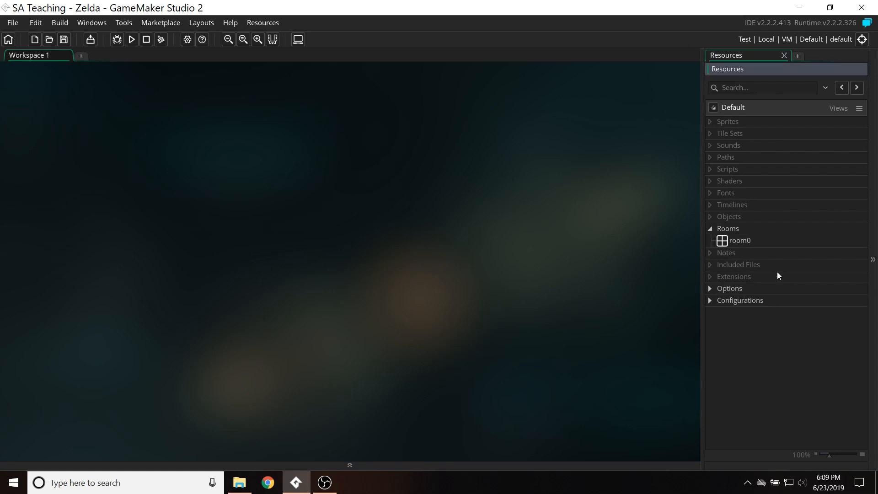
click(740, 245)
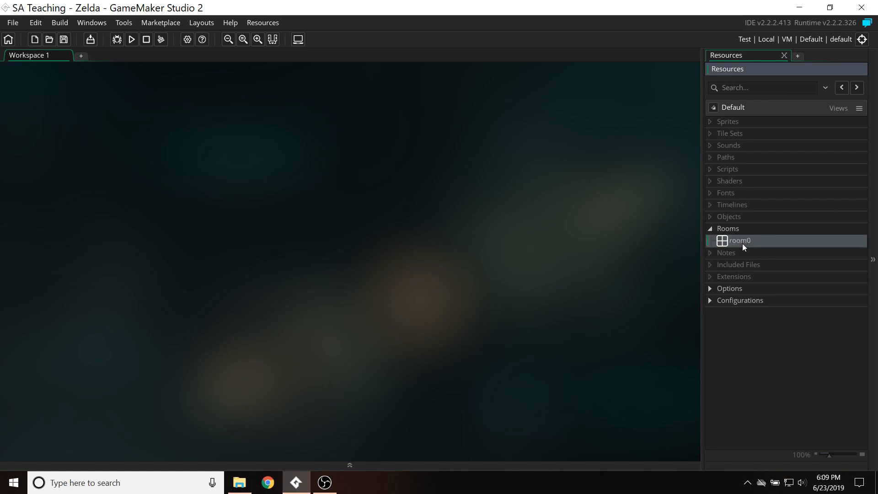
key(F2)
text(rm_)
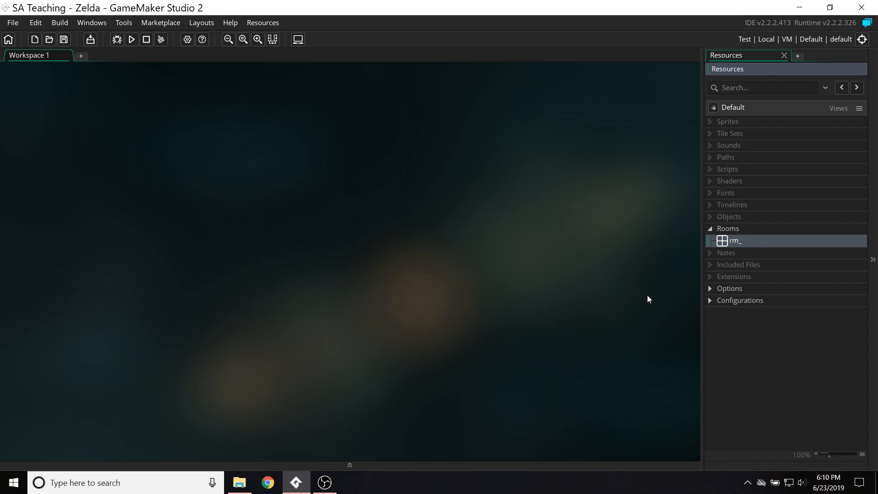
text(main)
key(Return)
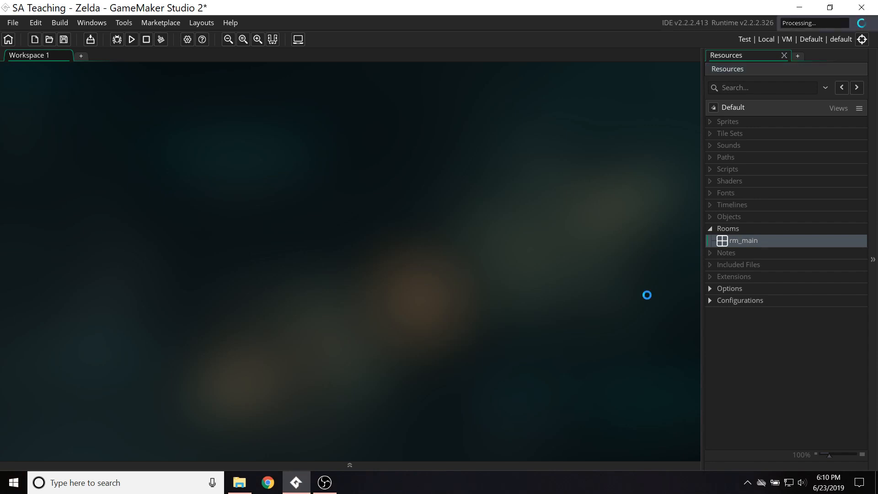
click(756, 241)
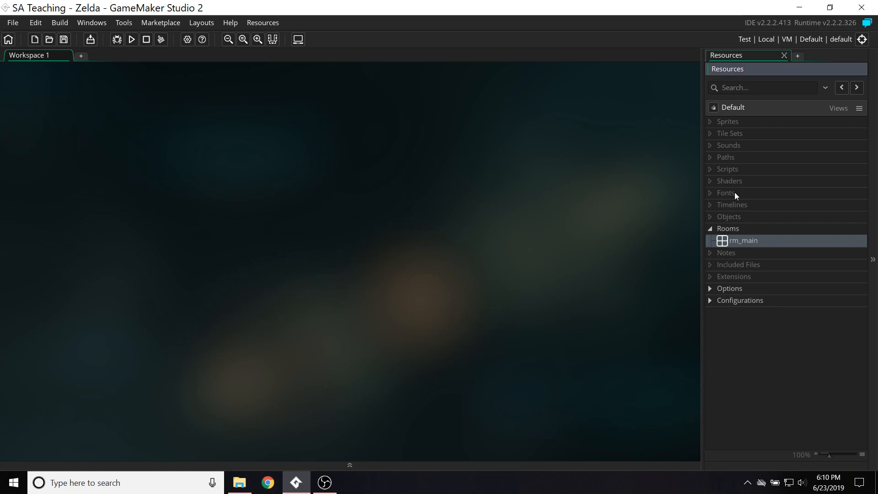
right_click(742, 241)
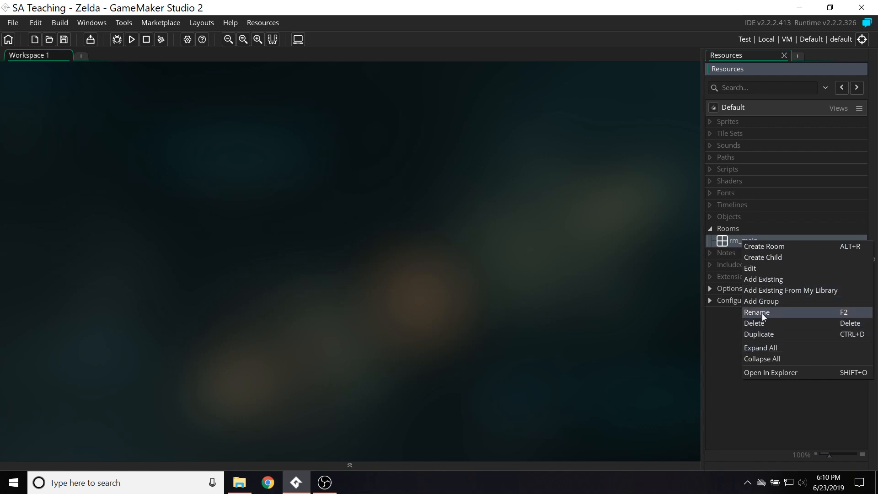
click(621, 319)
click(742, 242)
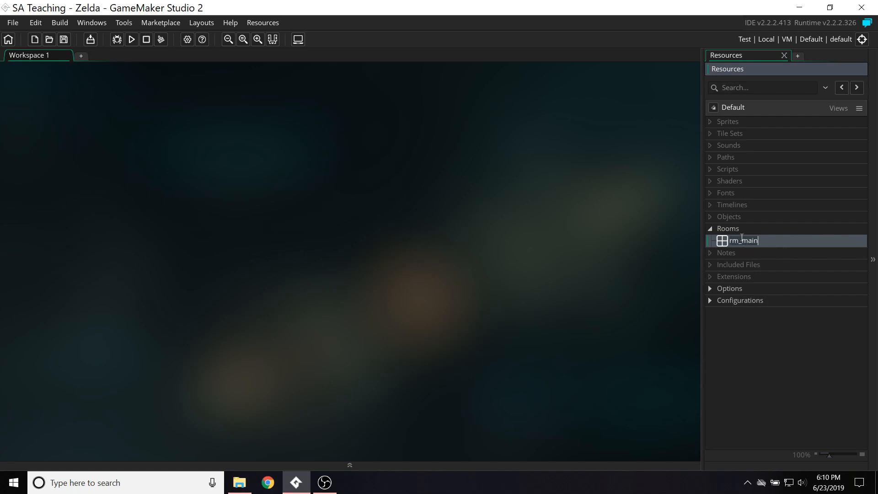
click(630, 274)
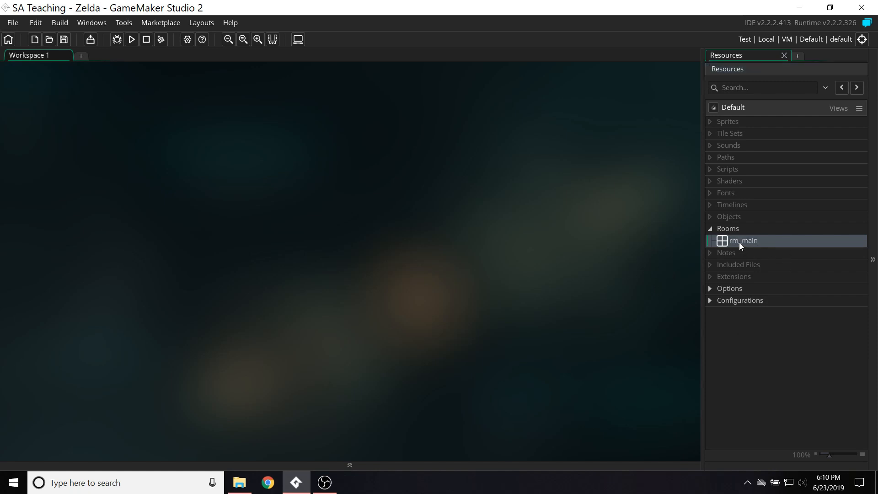
Step: Open rm_main in the Room Editor and keep it as the active view after a look at Workspace 1
double_click(762, 242)
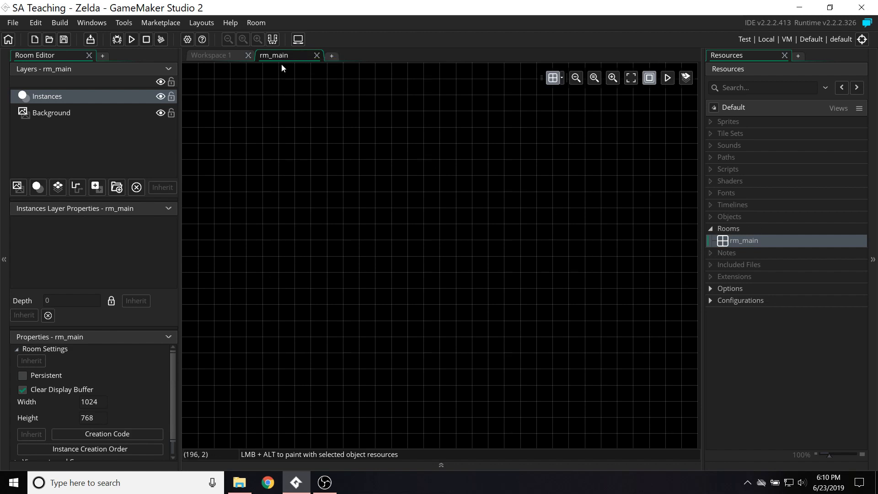
click(215, 56)
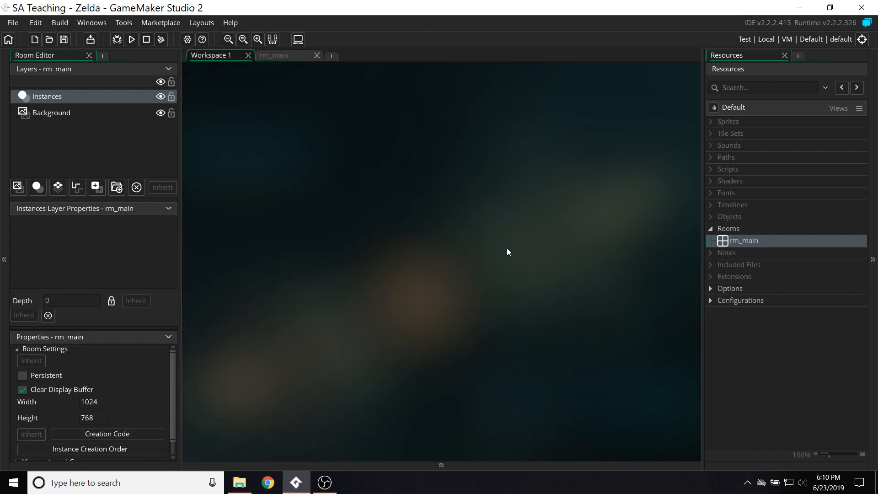
click(277, 55)
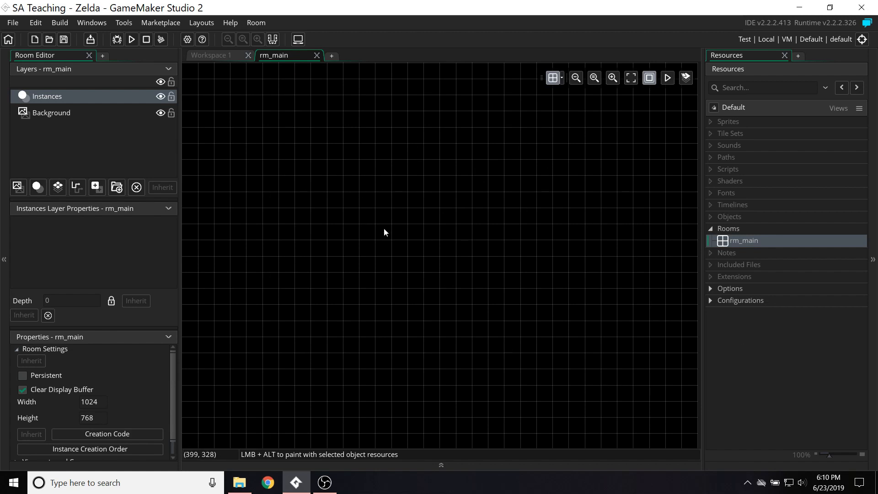
Step: Examine the rm_main room canvas at different zoom levels and positions until the whole room fits in view
scroll(349, 198, down, 3)
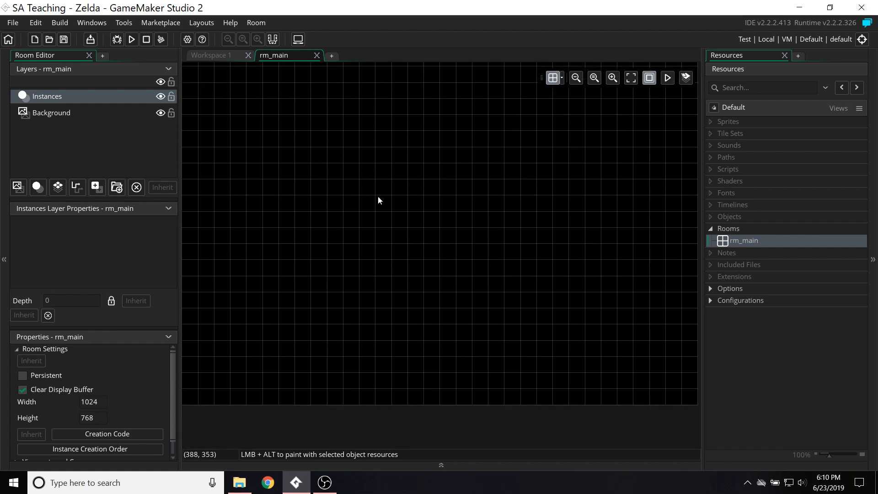
middle_drag(383, 190, 398, 180)
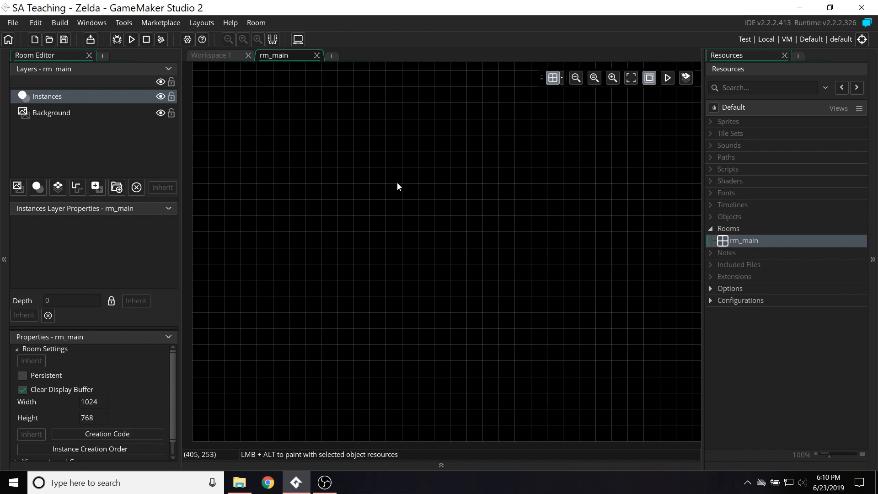
scroll(391, 194, down, 2)
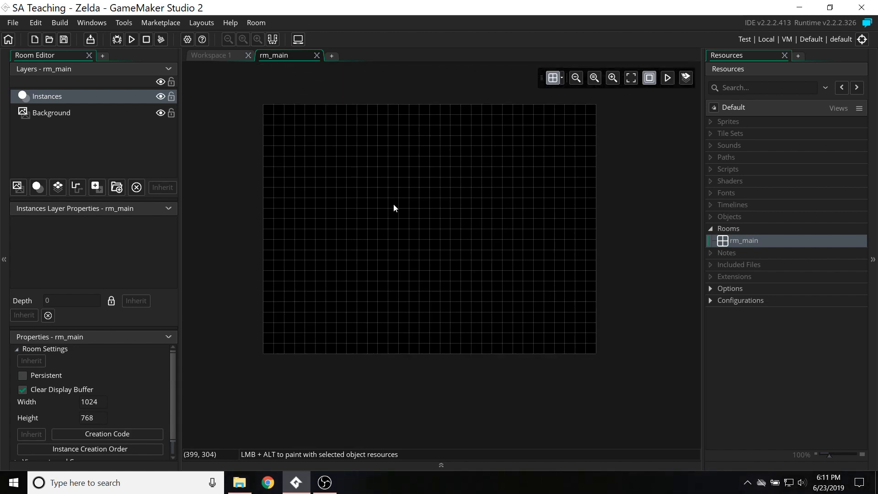
scroll(395, 214, up, 2)
scroll(399, 215, down, 3)
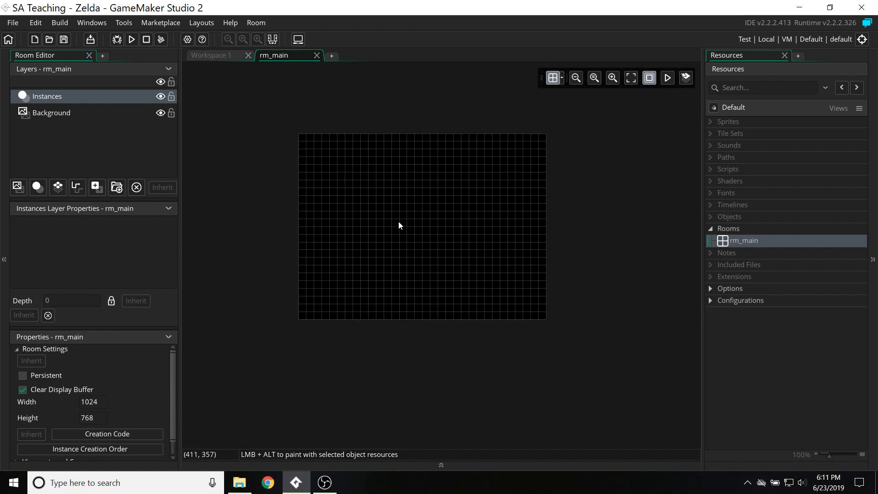
scroll(398, 226, up, 2)
scroll(399, 229, down, 1)
scroll(420, 227, up, 1)
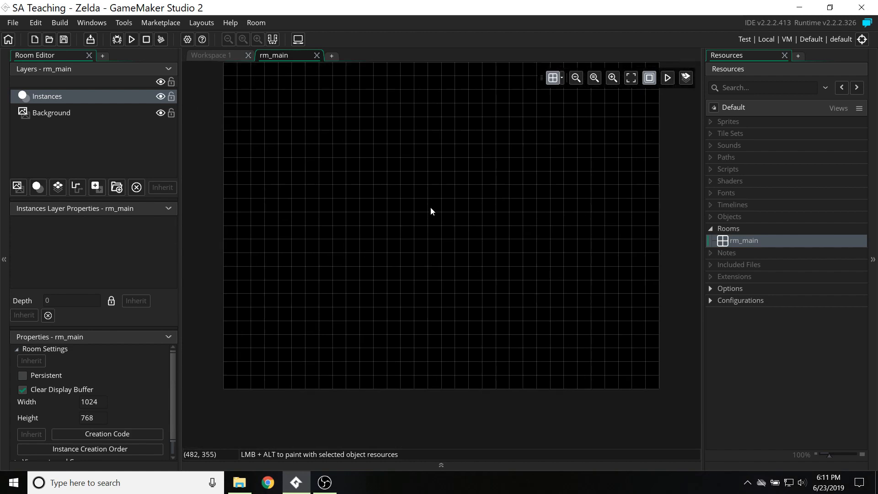
scroll(439, 221, up, 2)
scroll(443, 229, down, 2)
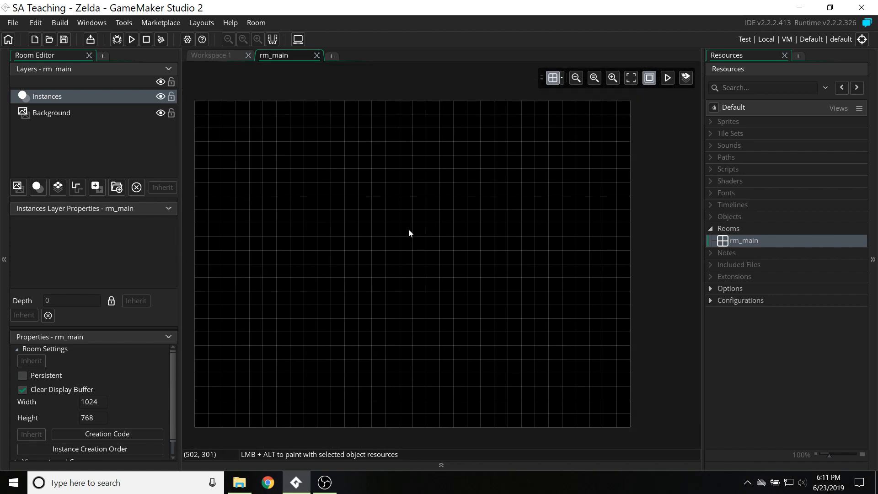
scroll(411, 229, up, 2)
scroll(476, 208, down, 2)
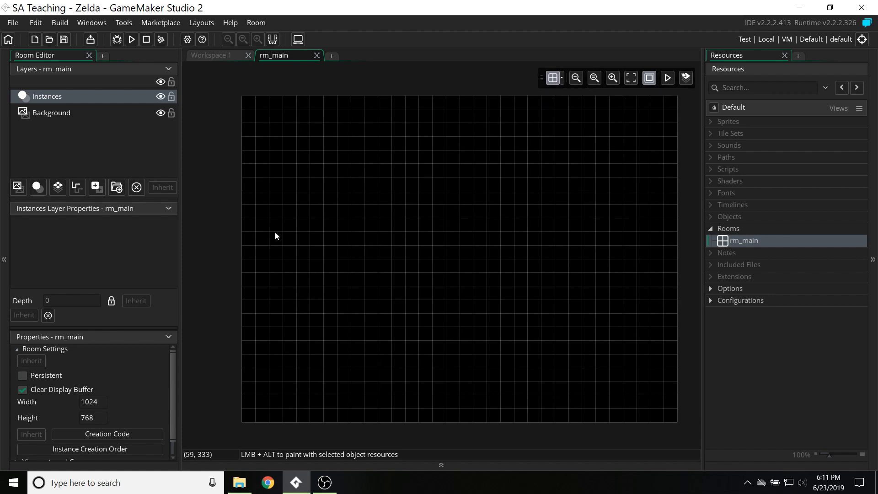
click(631, 78)
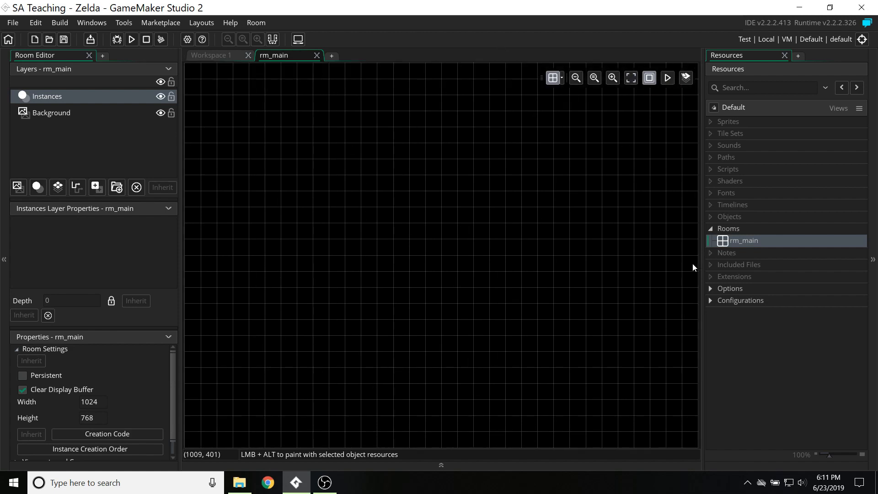
scroll(413, 288, down, 1)
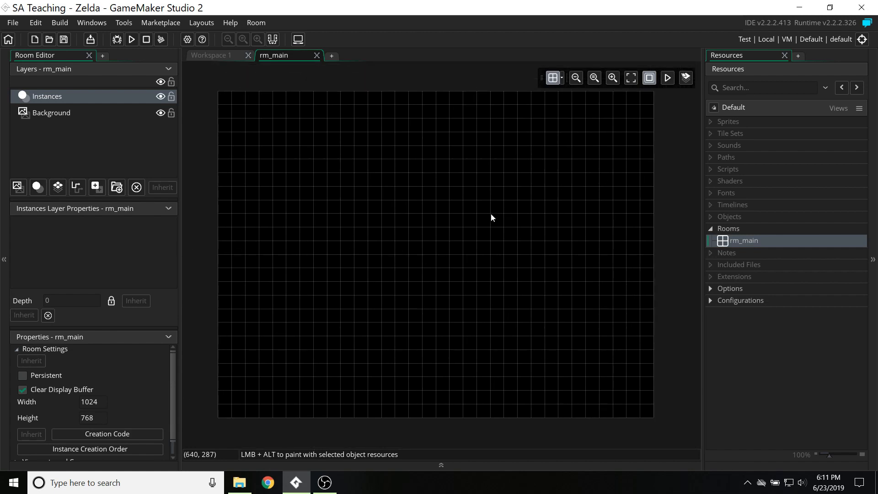
Step: Toggle the room grid off and back on, and set its spacing to 16 in X and 16 in Y
click(559, 79)
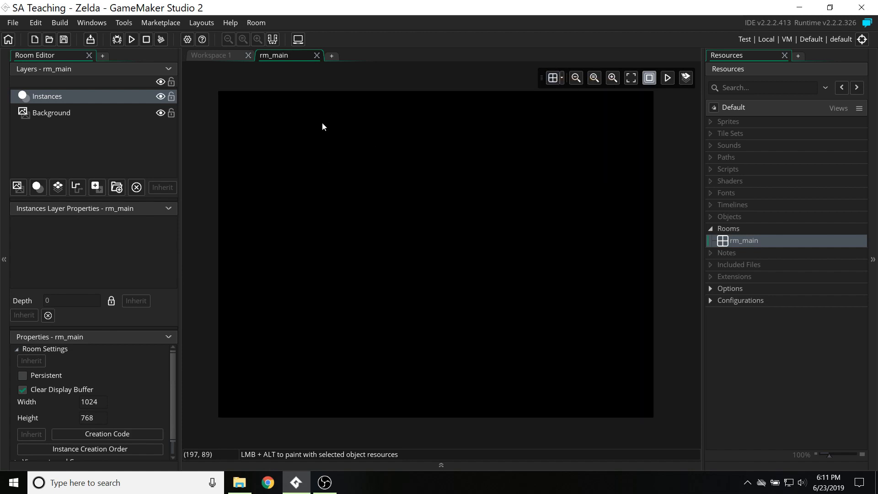
click(553, 79)
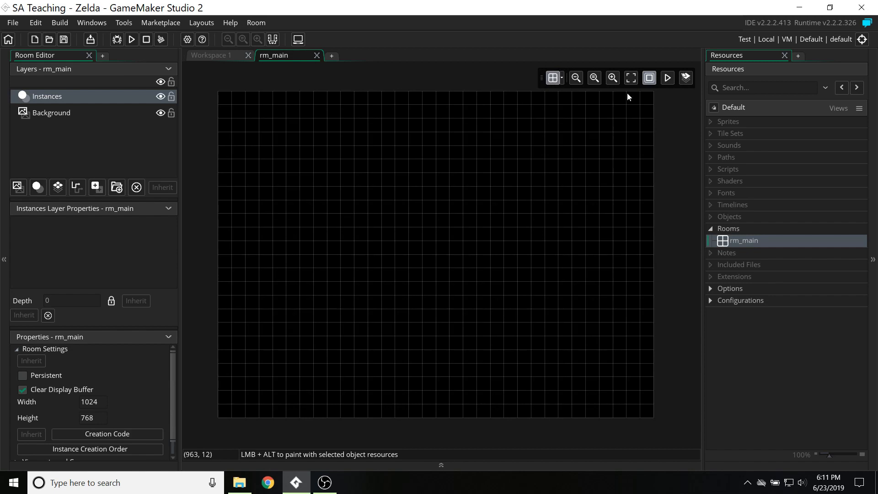
click(561, 78)
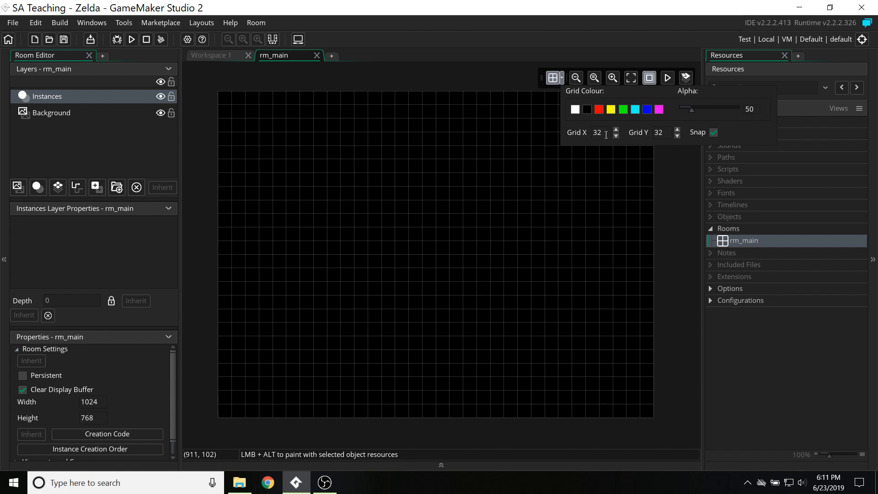
drag(606, 135, 557, 126)
text(16)
key(Tab)
text(16)
key(Tab)
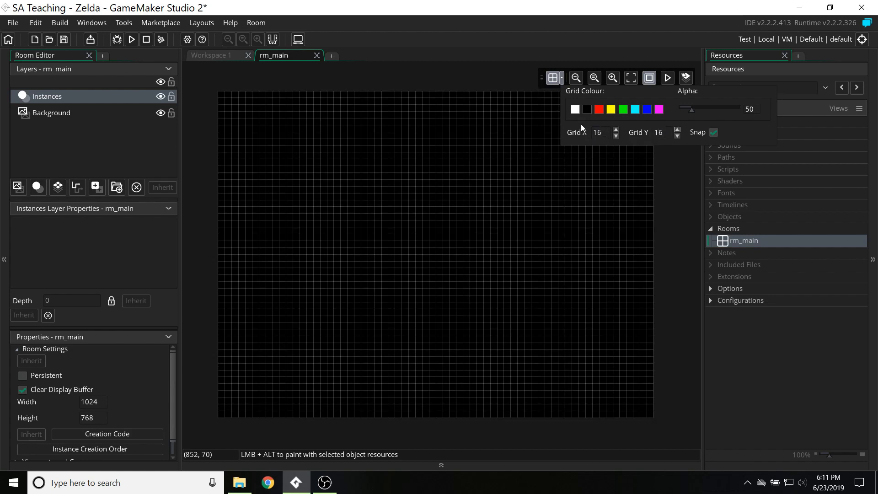
click(211, 273)
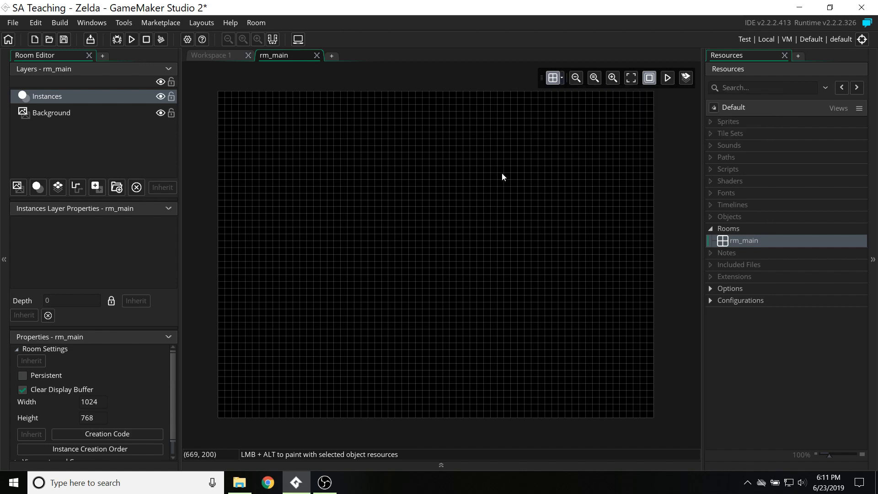
Step: Set the room grid spacing to 32 in both X and Y
click(562, 77)
click(606, 133)
text(32)
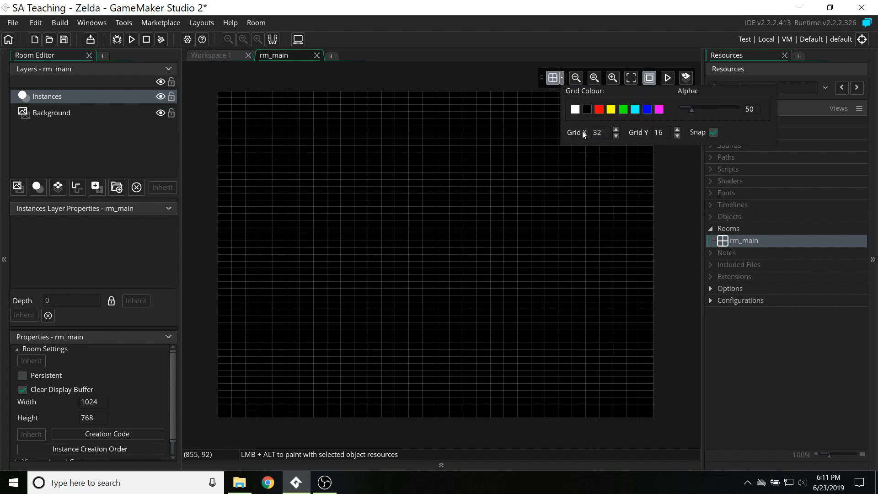
key(Tab)
text(312)
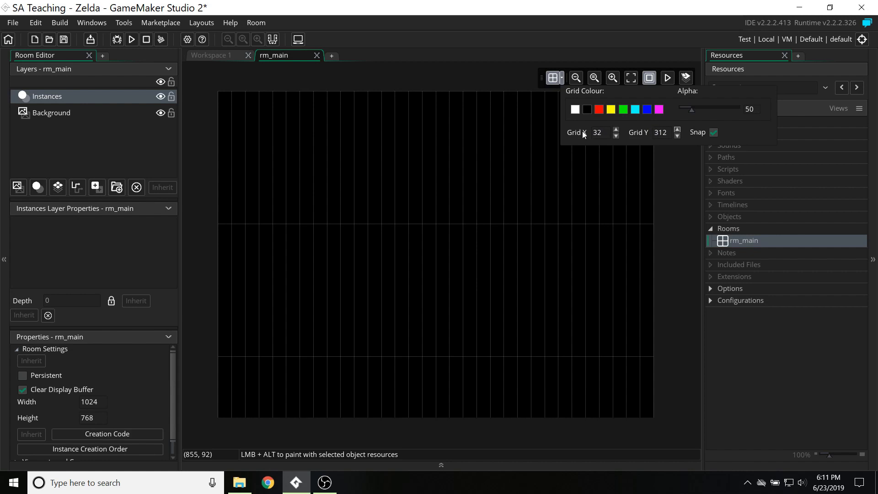
key(BackSpace)
key(BackSpace)
text(2)
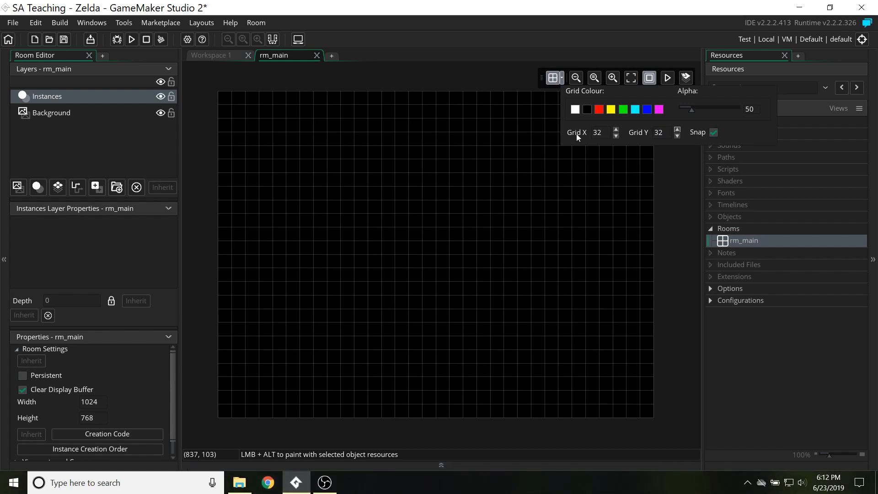
Step: Try a red grid colour and the alpha adjustment, return the colour to white and close the grid settings
click(599, 109)
mouse_move(689, 109)
mouse_down()
mouse_move(723, 108)
mouse_move(691, 103)
mouse_up()
click(577, 110)
click(286, 383)
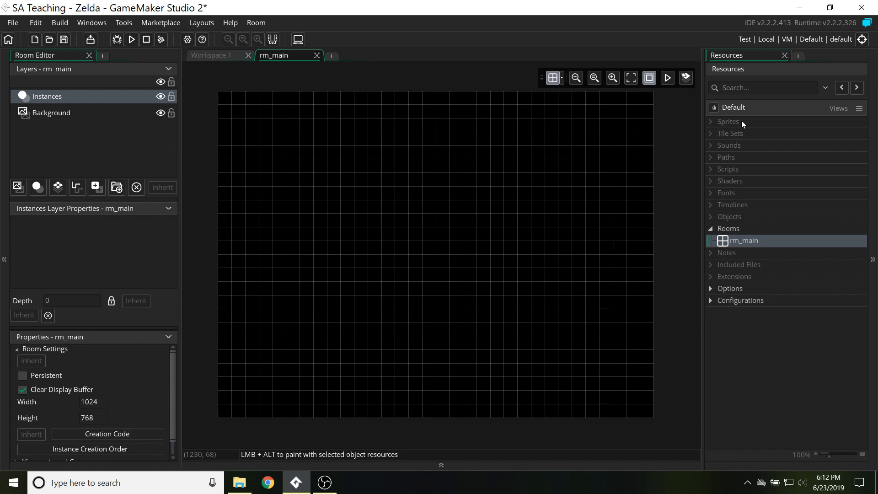
Step: Create a new tile set in the Tile Sets resource group
click(733, 134)
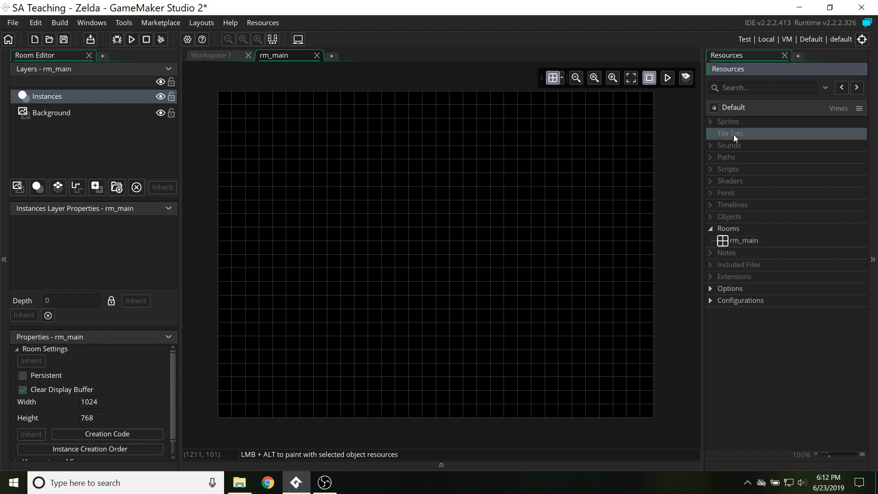
click(710, 147)
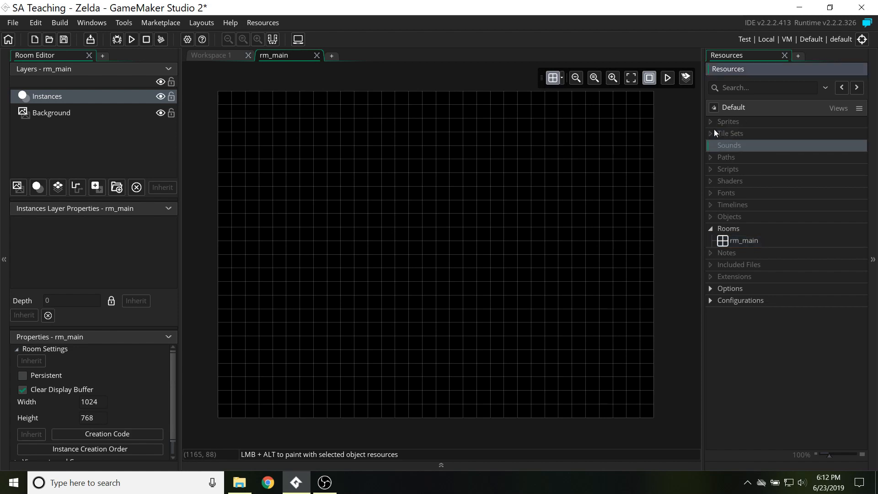
click(719, 132)
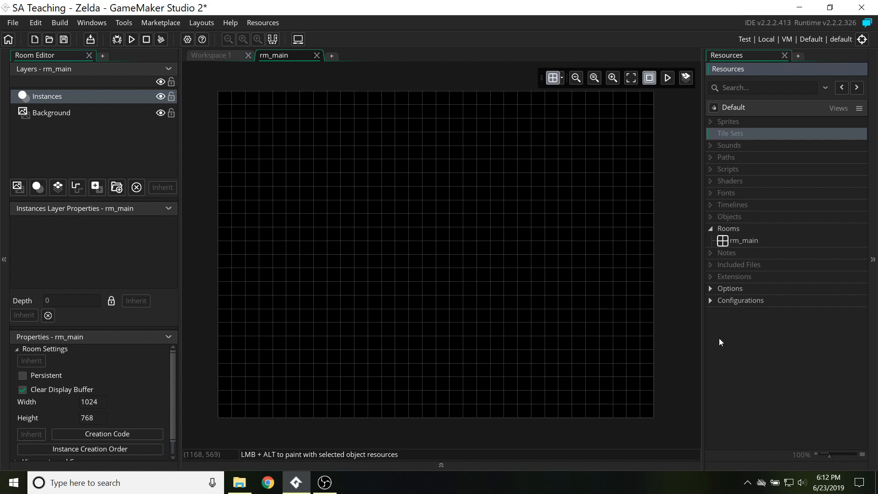
right_click(733, 131)
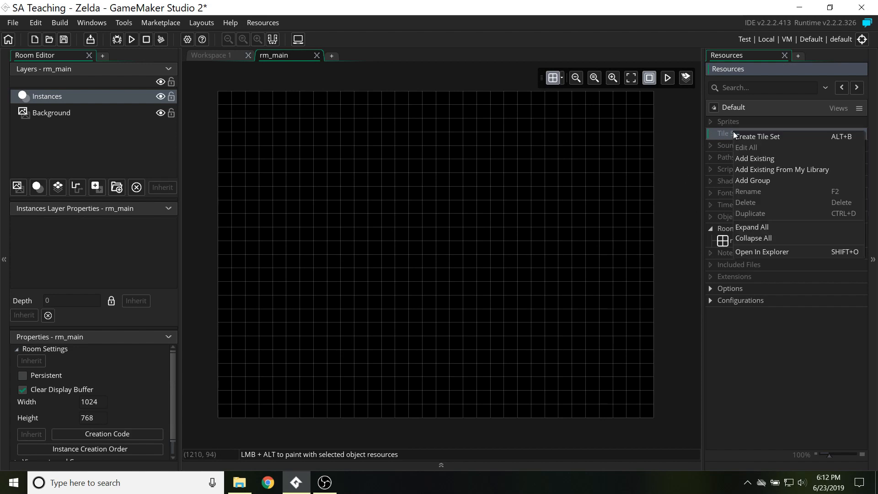
click(723, 133)
right_click(723, 133)
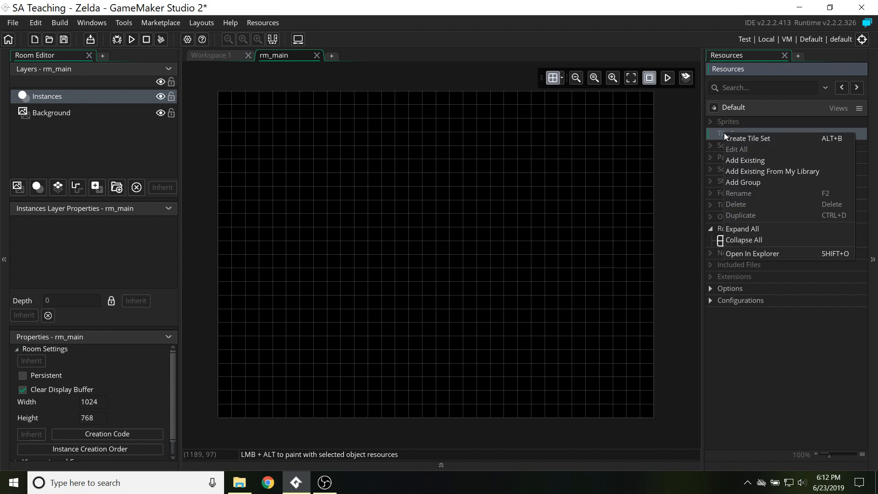
click(754, 139)
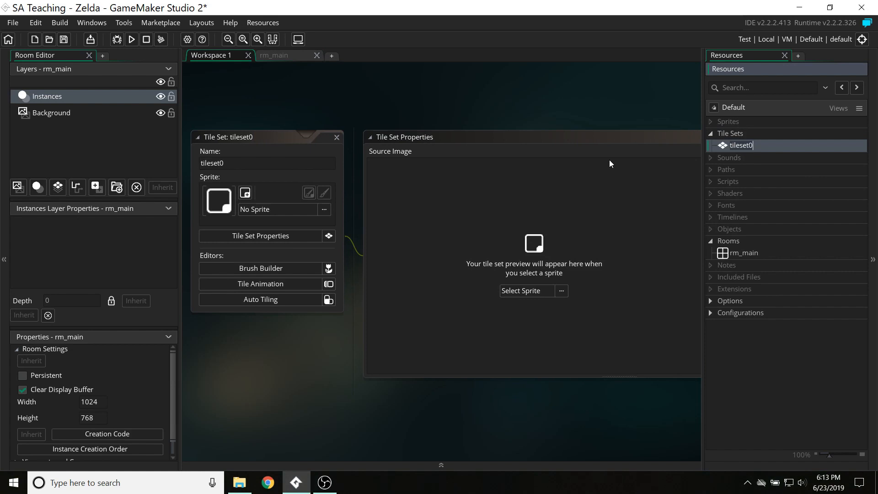
Step: Name the new tile set tl_desert
text(tl_Des)
key(BackSpace)
key(BackSpace)
key(BackSpace)
text(desert)
key(Return)
Step: Create a new sprite for the tl_desert tile set, and open and cancel the image import for it
drag(493, 106, 404, 79)
middle_drag(390, 343, 339, 359)
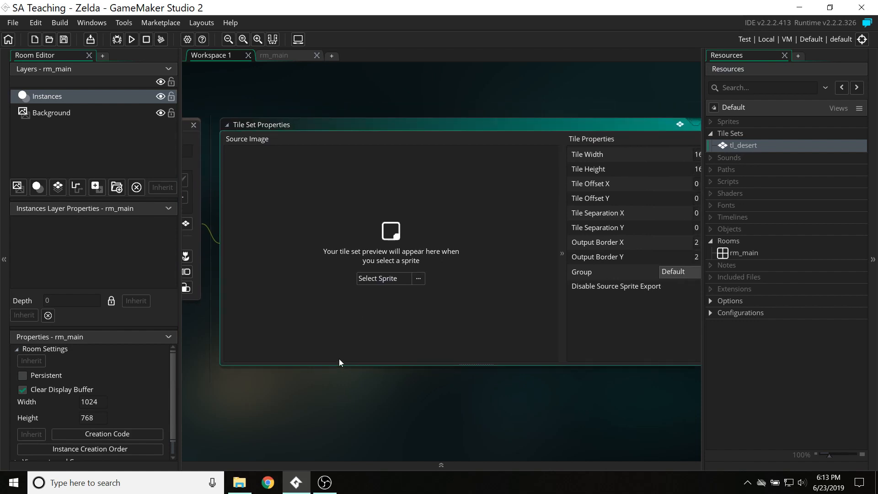
drag(405, 380, 520, 389)
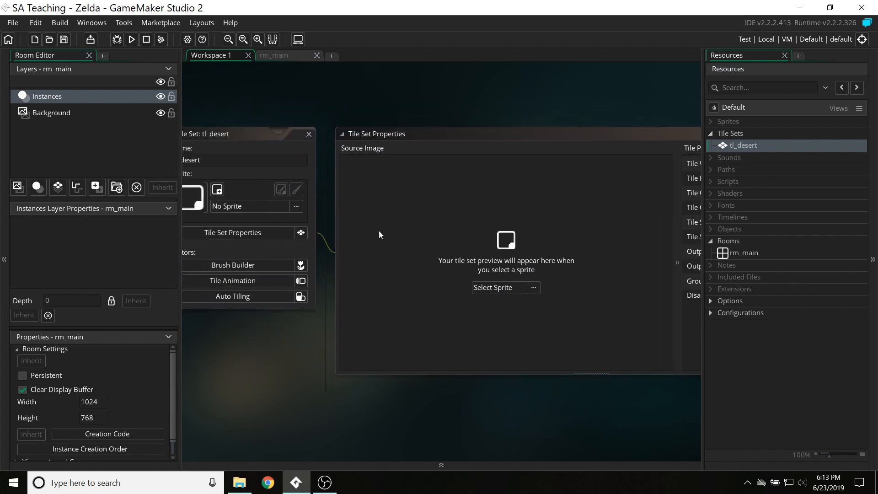
drag(269, 380, 326, 380)
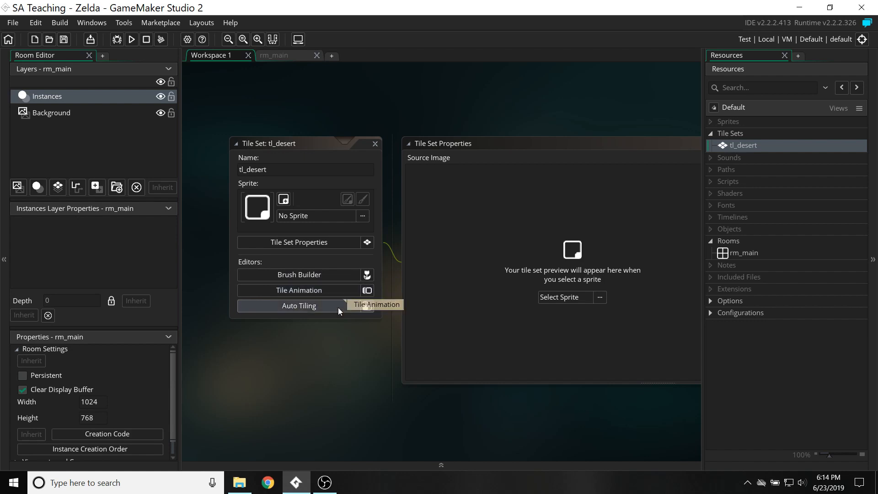
click(283, 199)
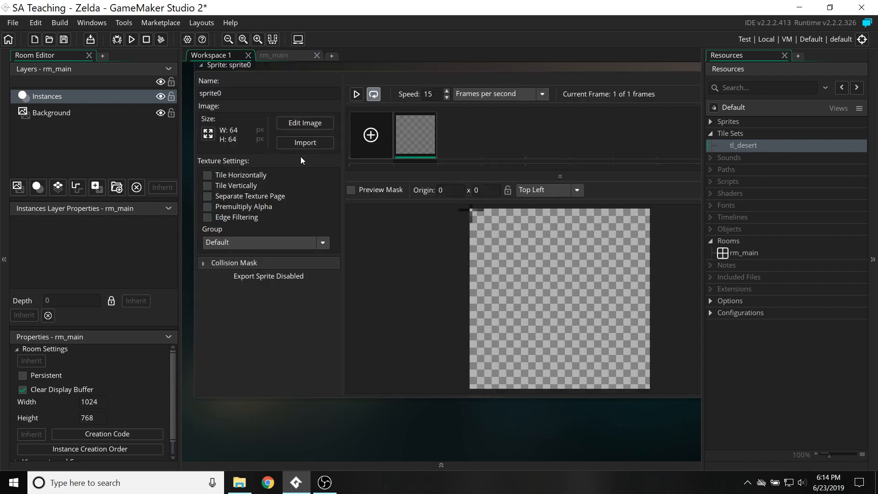
click(292, 143)
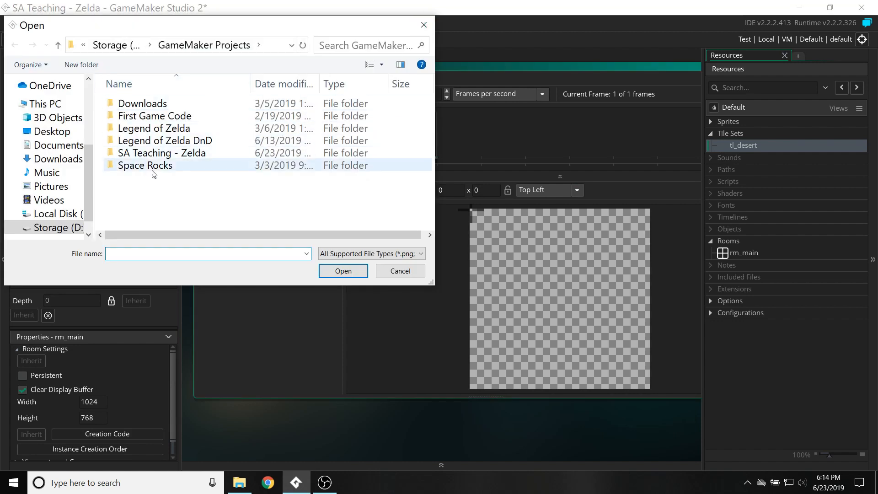
click(423, 25)
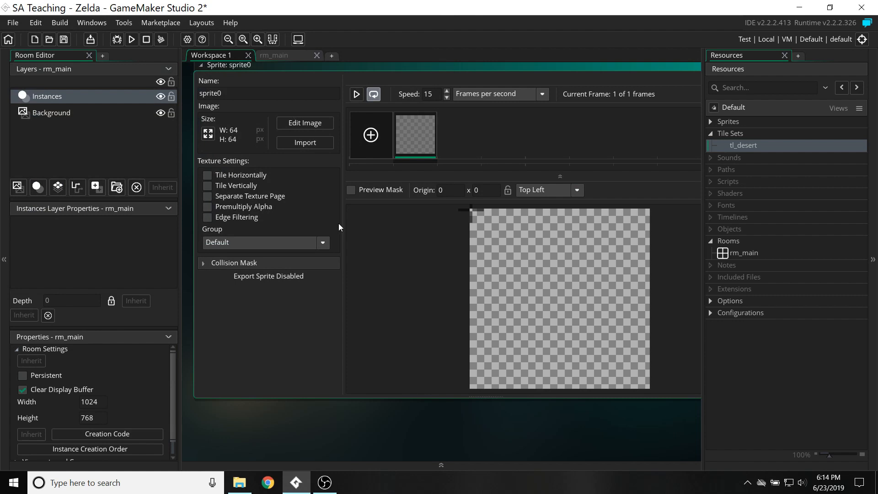
Step: Open the new sprite's frame in the image editor and fill the whole canvas with a light orange sand colour
middle_drag(327, 404, 391, 440)
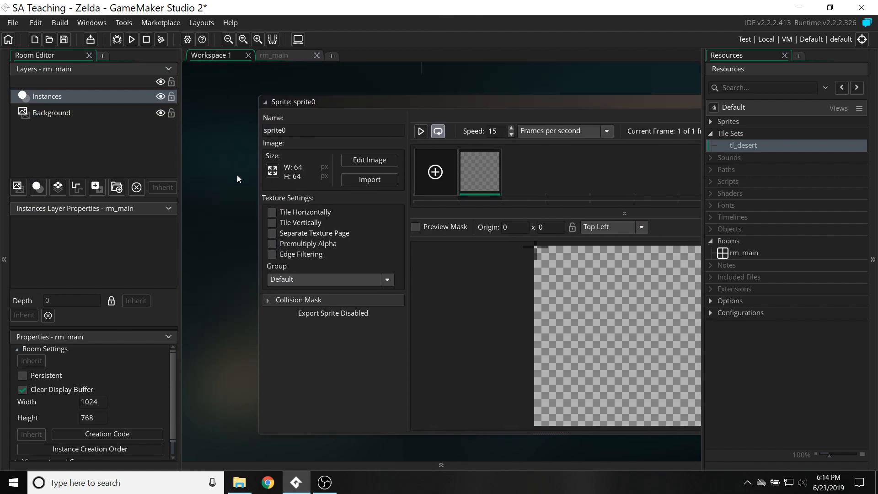
middle_drag(237, 174, 195, 176)
middle_drag(430, 169, 397, 151)
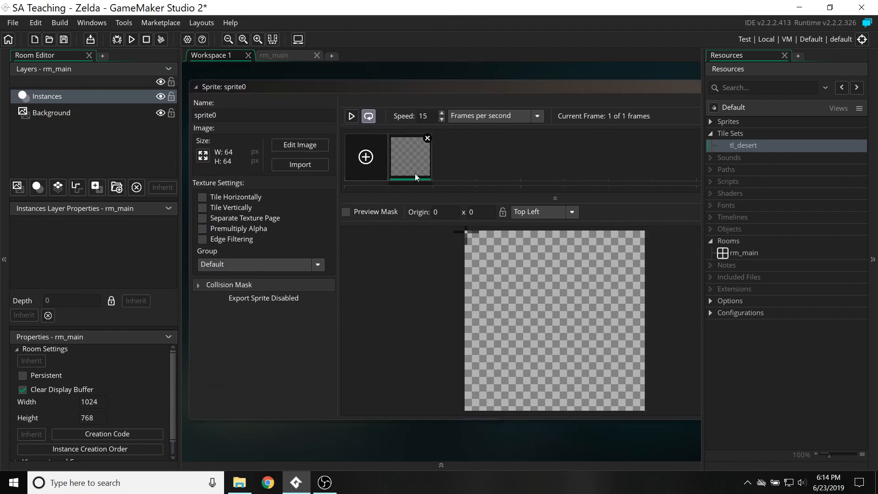
double_click(411, 153)
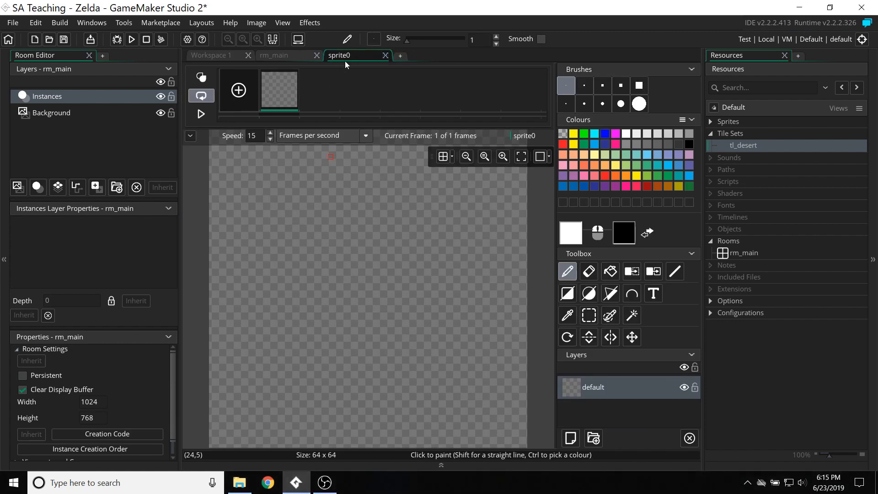
click(429, 251)
click(583, 155)
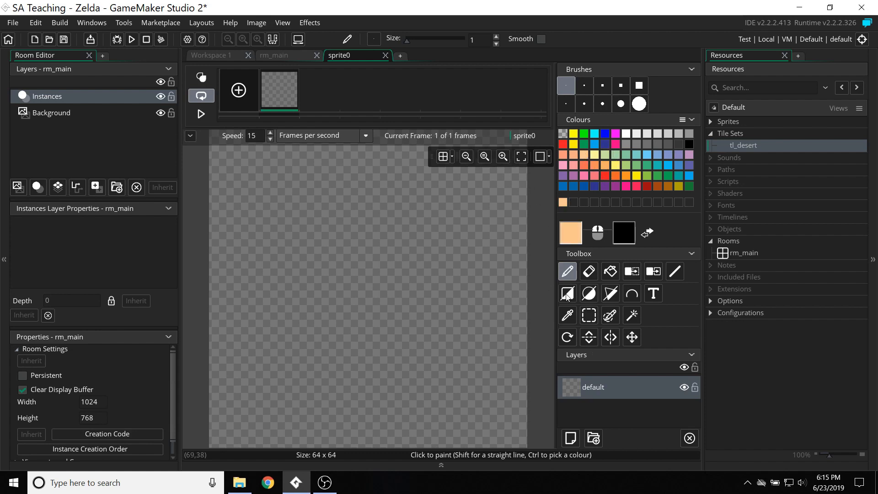
click(610, 276)
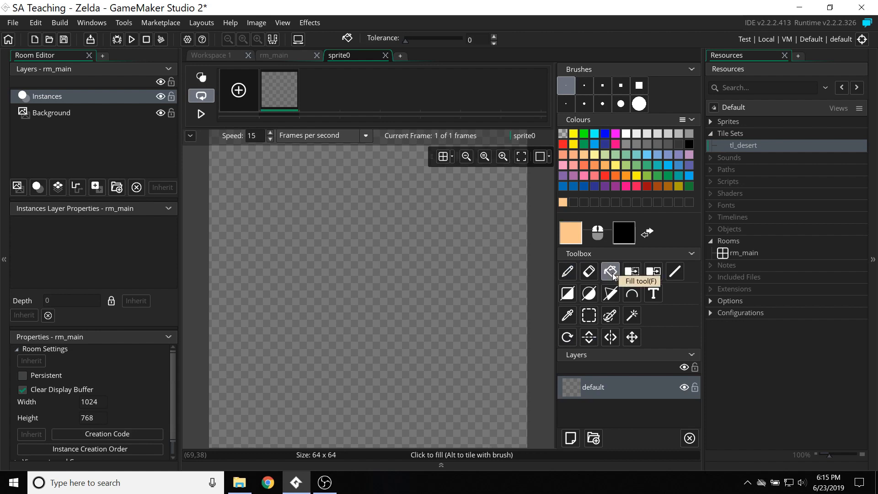
click(361, 256)
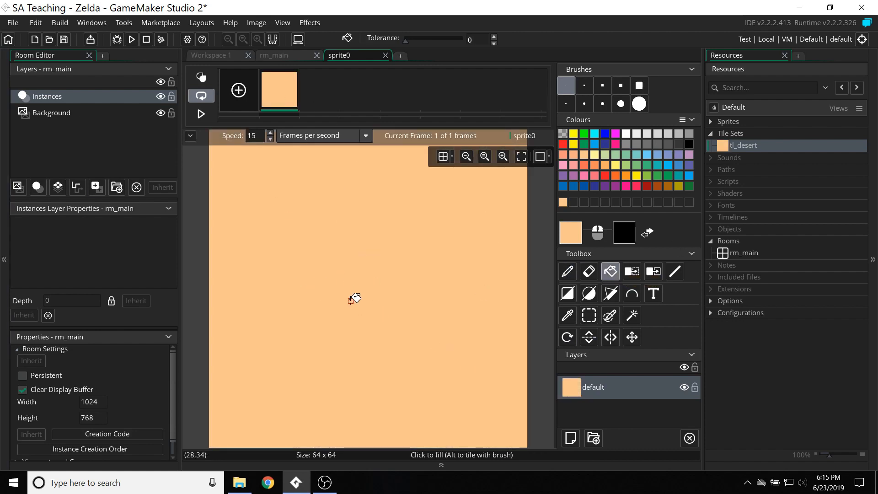
Step: Expand the Sprites resources, open the new sand-coloured sprite and rename it spr_desert
click(711, 122)
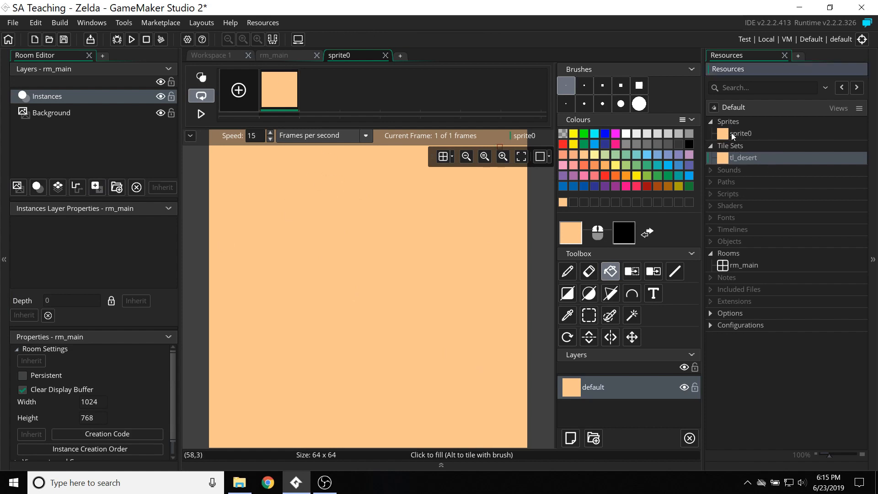
mouse_move(289, 86)
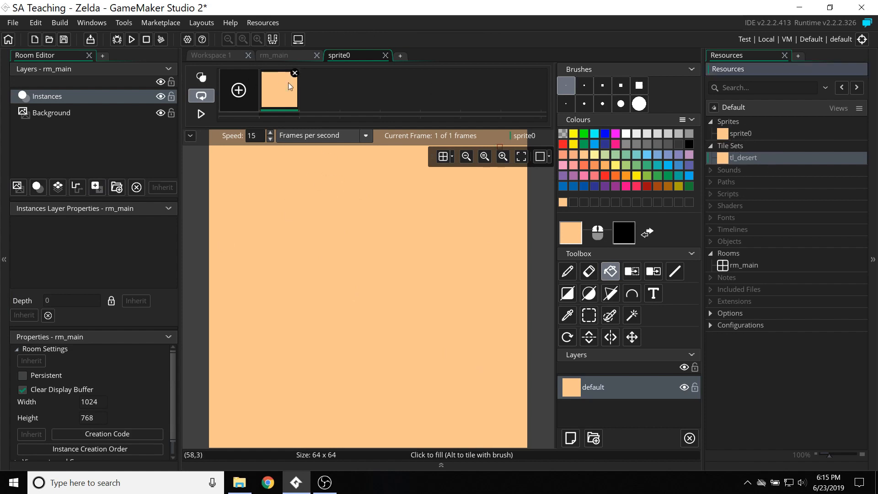
double_click(736, 133)
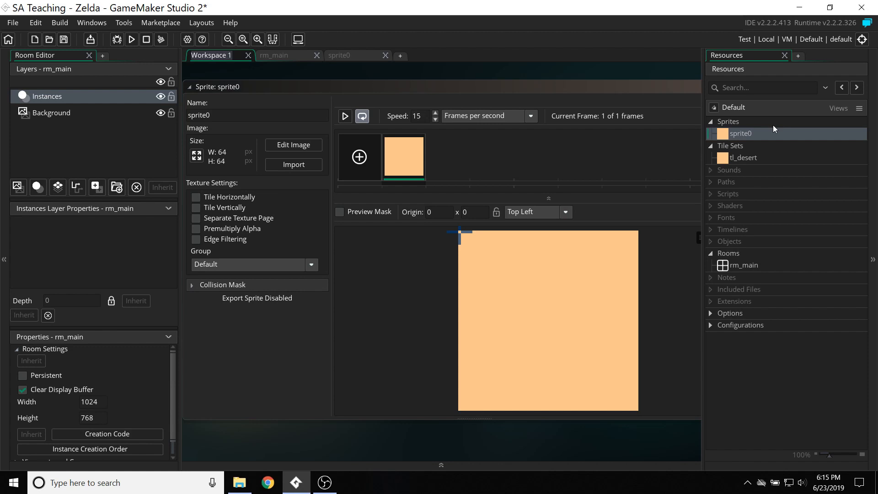
click(758, 139)
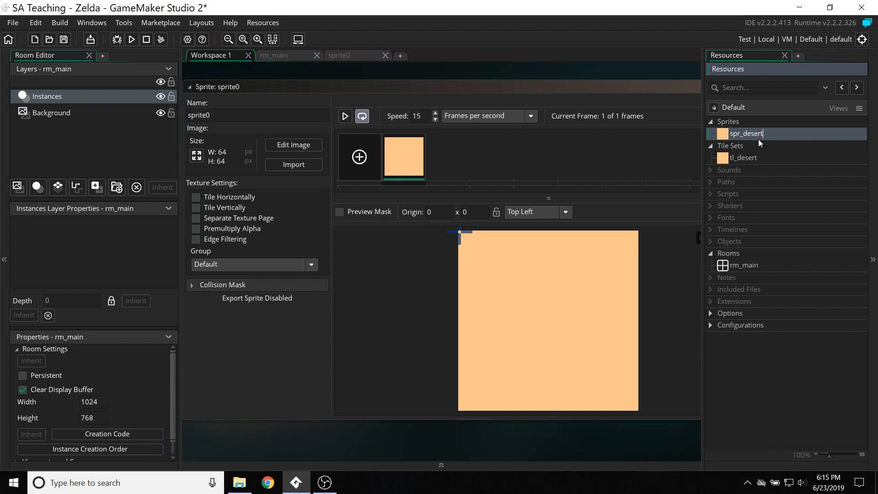
key(Return)
Step: Open the tl_desert tile set, fit its source image in view and examine its grid and tile properties
click(746, 161)
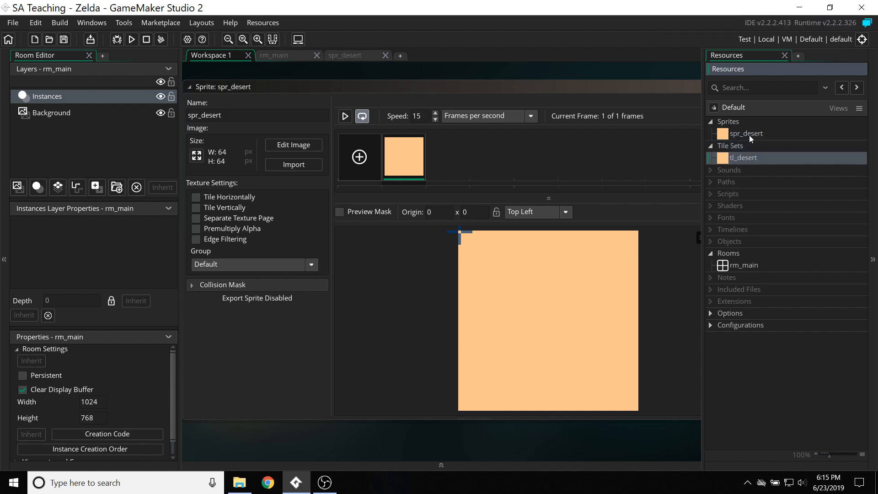
click(739, 133)
double_click(742, 157)
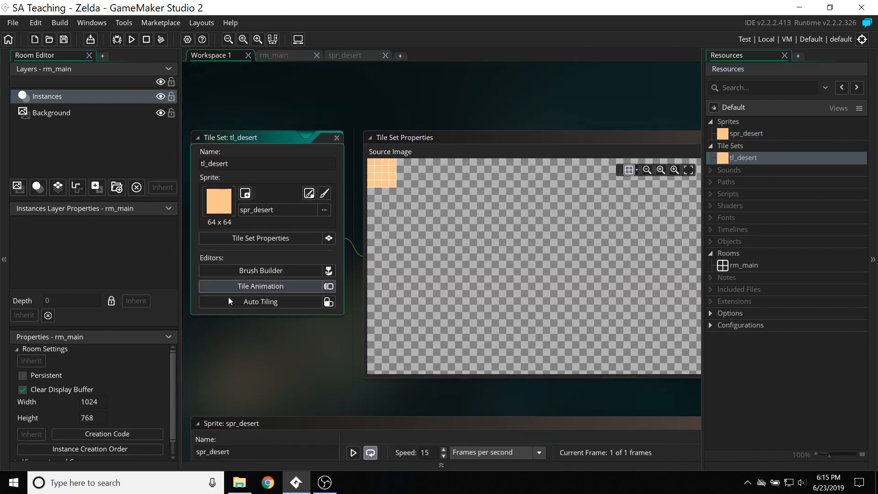
middle_drag(248, 344, 305, 352)
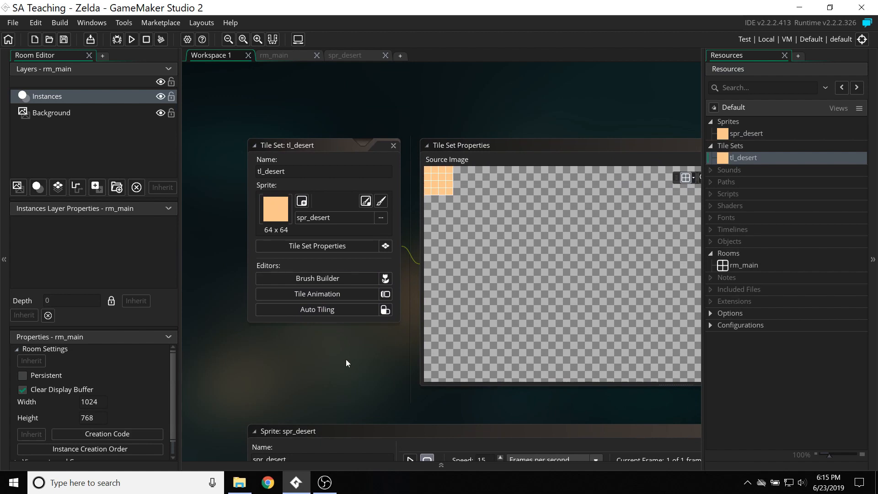
middle_drag(345, 363, 280, 362)
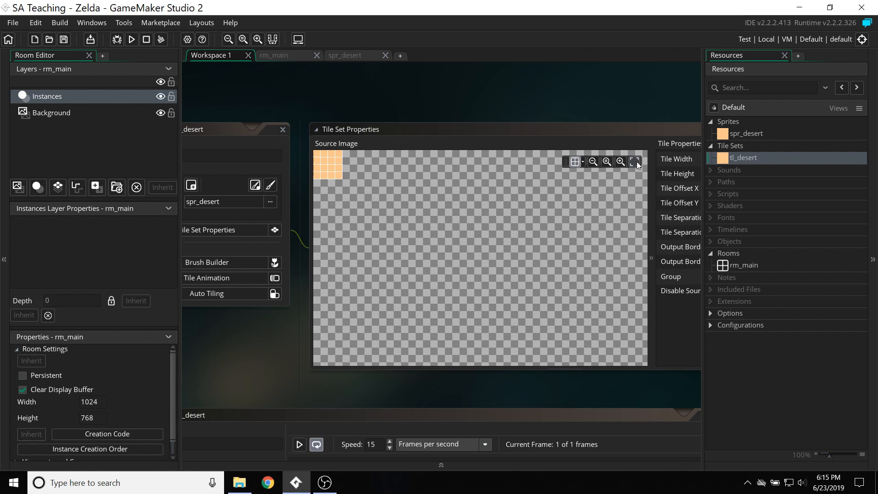
click(635, 161)
middle_drag(353, 92, 377, 86)
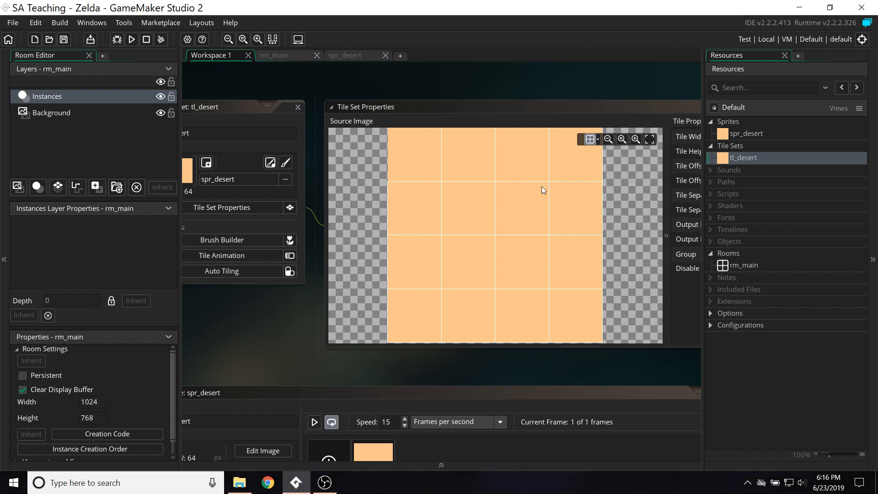
middle_drag(446, 98, 464, 111)
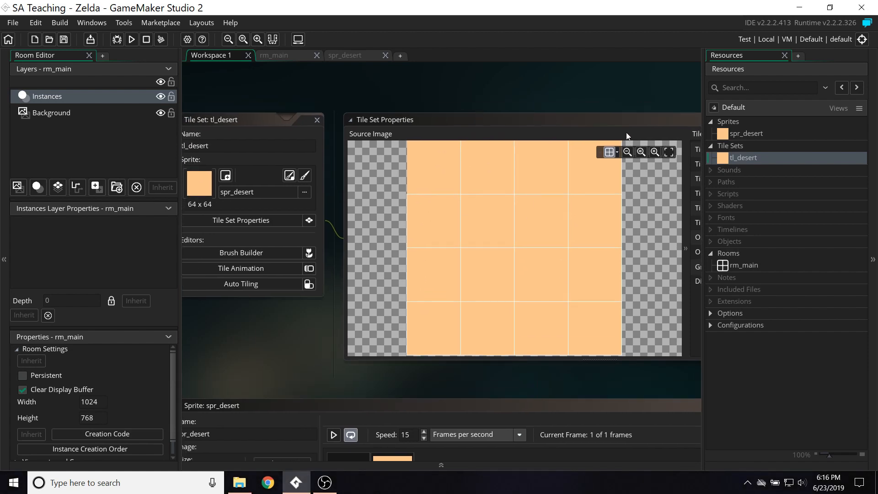
click(617, 152)
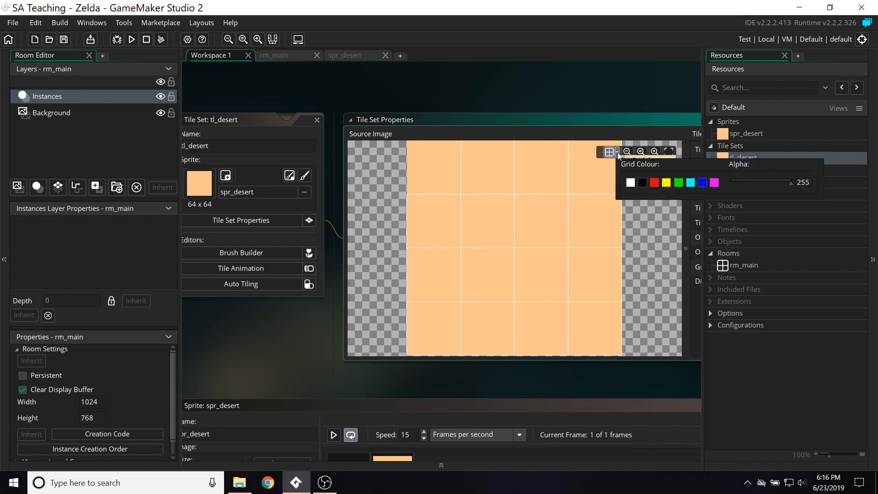
click(340, 235)
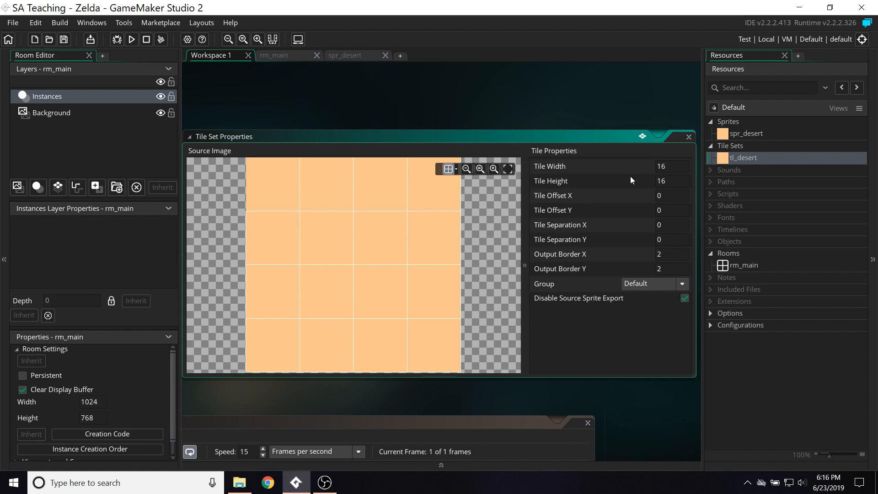
Step: Check the rm_main room grid, and set the tl_desert tile set's tile width and tile height to 32
double_click(739, 266)
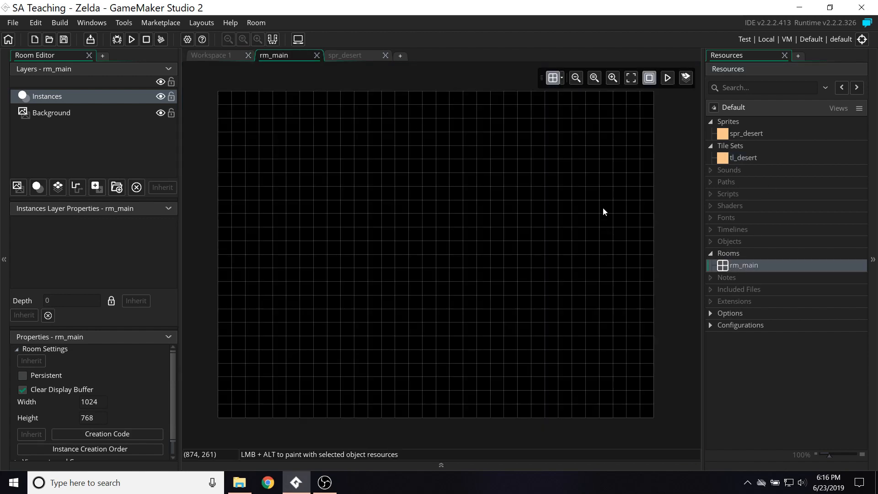
double_click(726, 158)
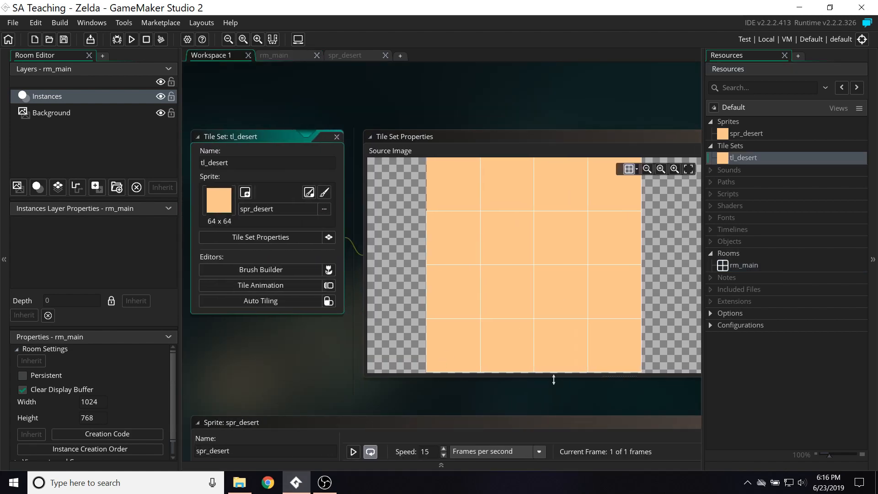
middle_drag(569, 413, 437, 401)
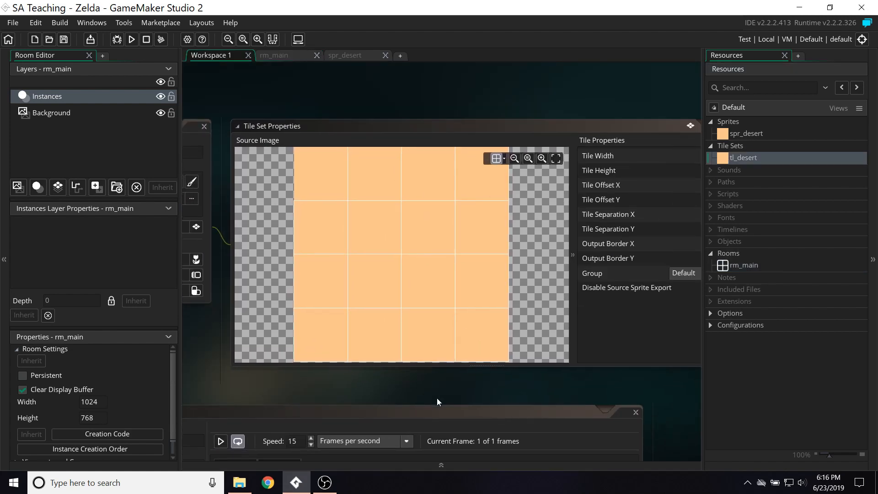
middle_drag(549, 367, 452, 371)
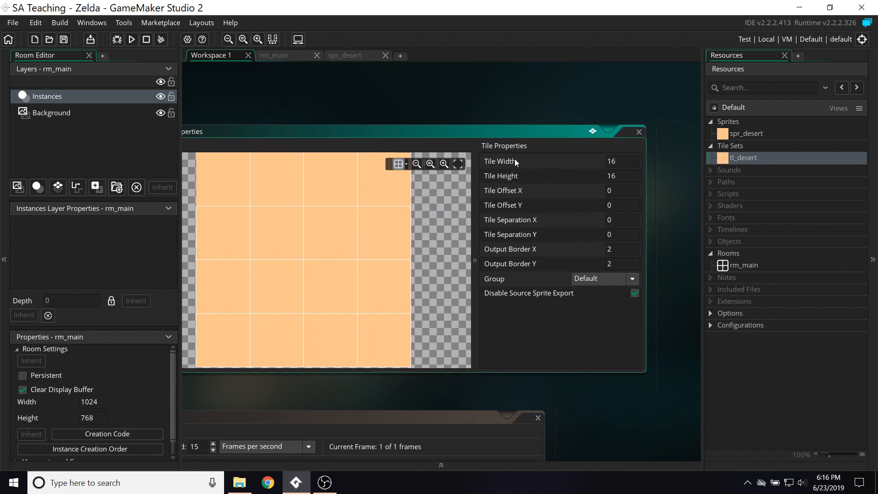
drag(625, 163, 535, 150)
text(32)
key(Tab)
text(32)
key(Tab)
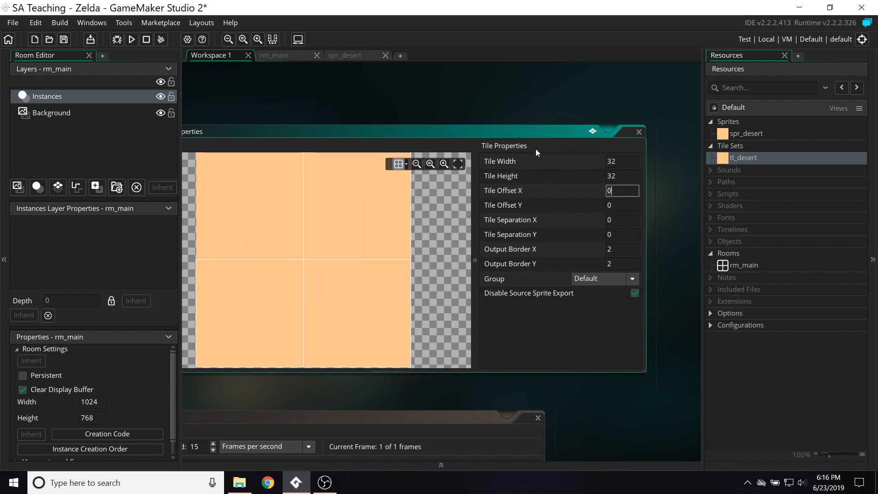
middle_drag(347, 84, 461, 61)
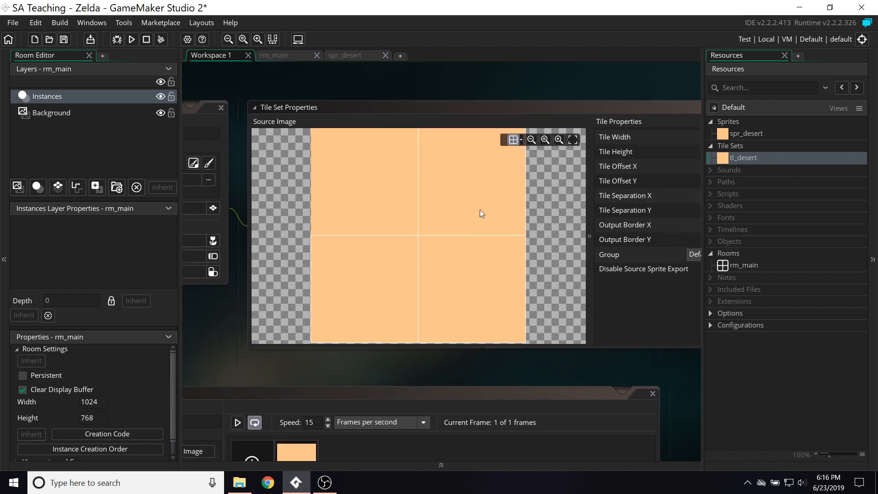
middle_drag(350, 375, 375, 383)
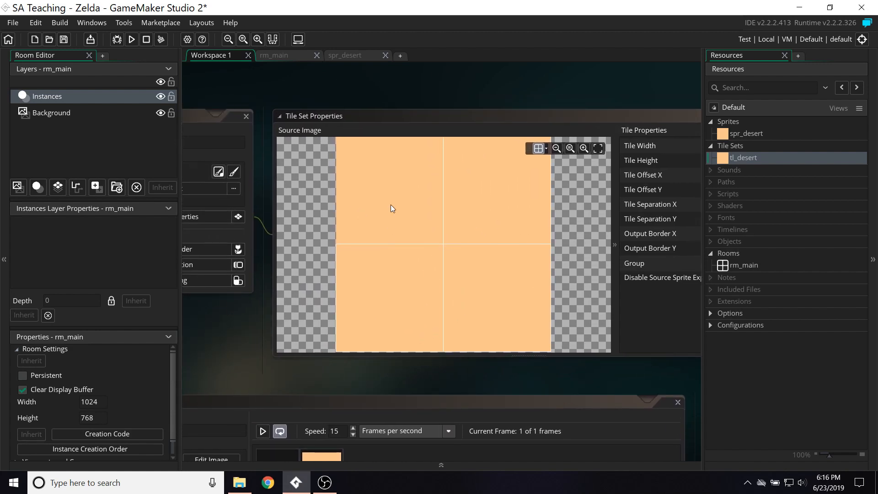
middle_drag(510, 79, 542, 126)
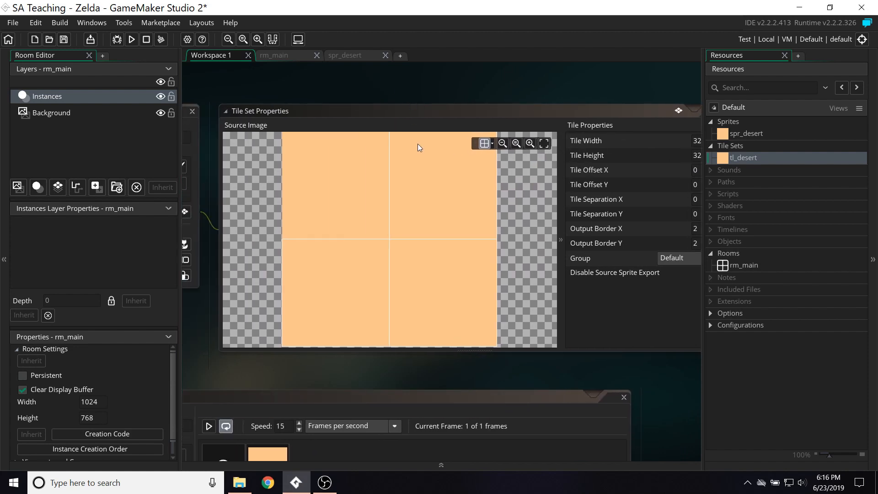
middle_drag(351, 91, 407, 90)
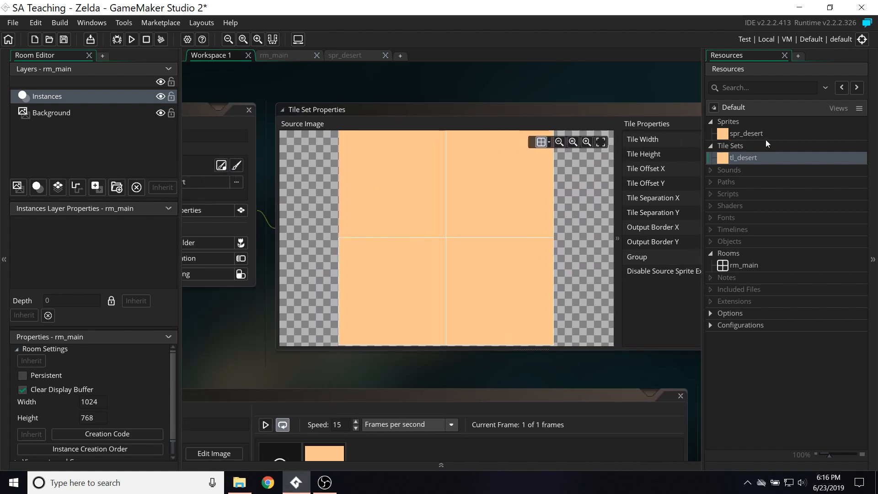
Step: Open spr_desert and scale its image to 128 x 128 pixels
double_click(753, 133)
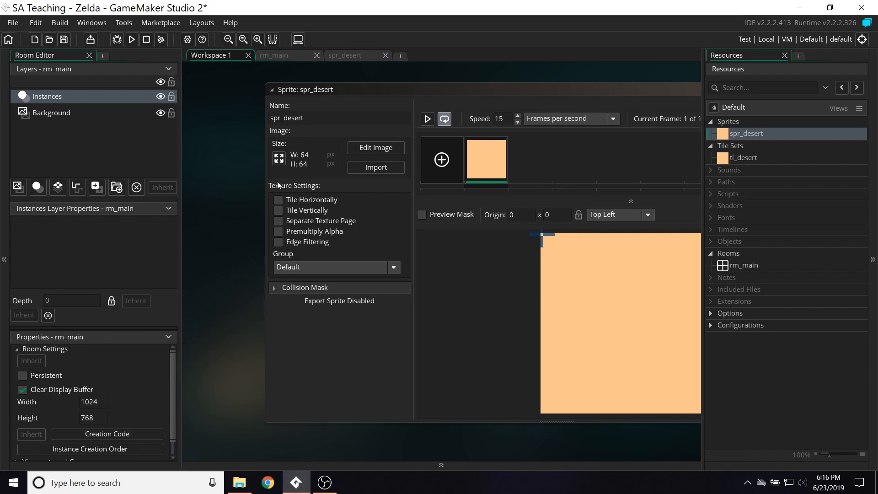
click(278, 158)
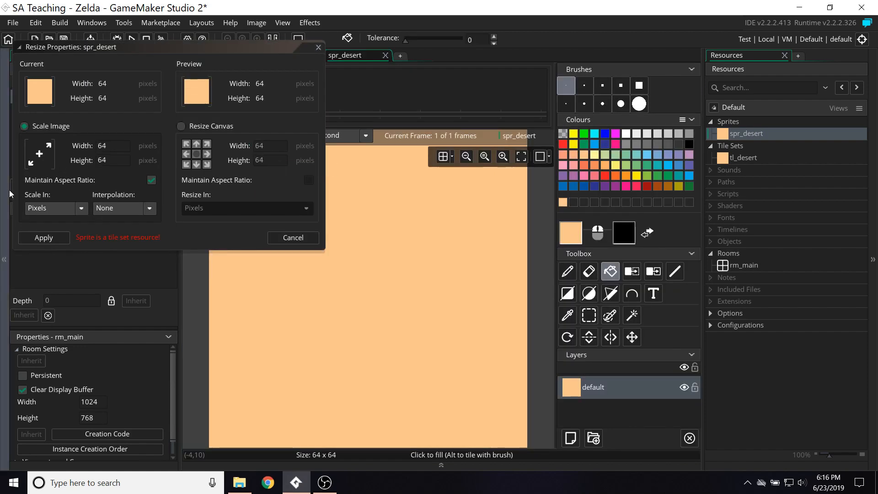
click(113, 146)
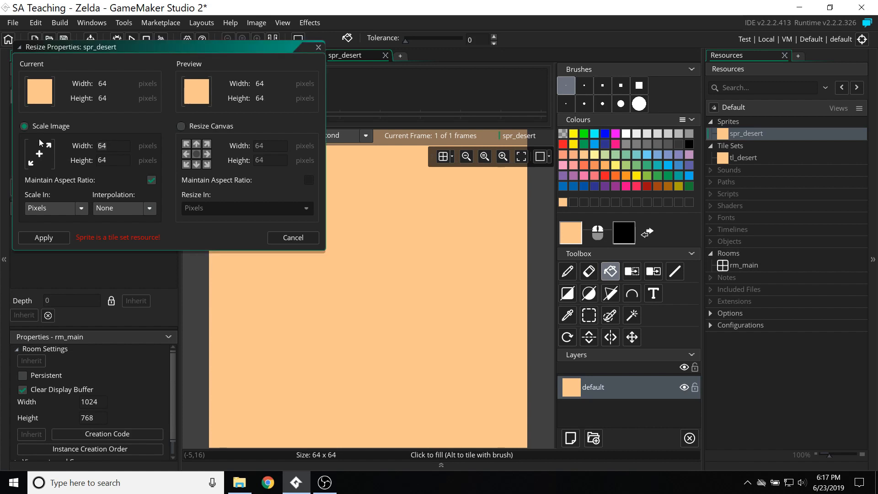
text(128)
key(Tab)
text(128)
key(Tab)
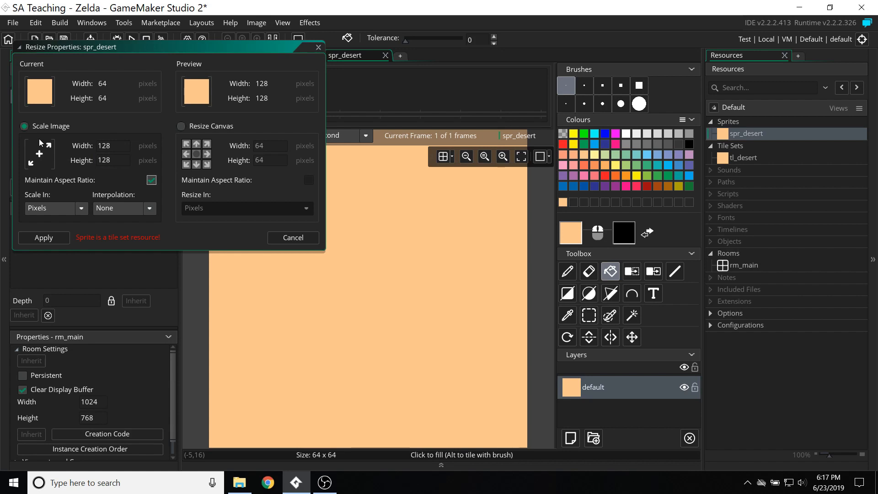
click(44, 237)
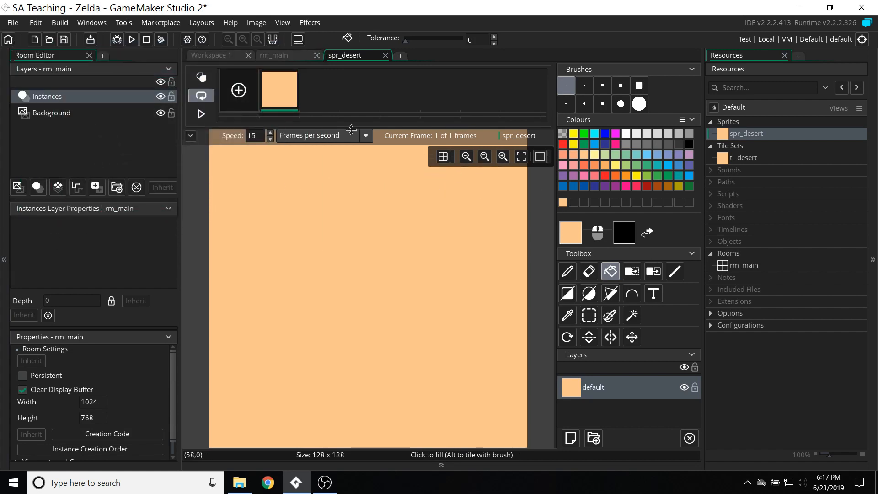
Step: Open the tl_desert tile set, fit the enlarged source image in view and examine how the grid divides it into tiles
double_click(741, 157)
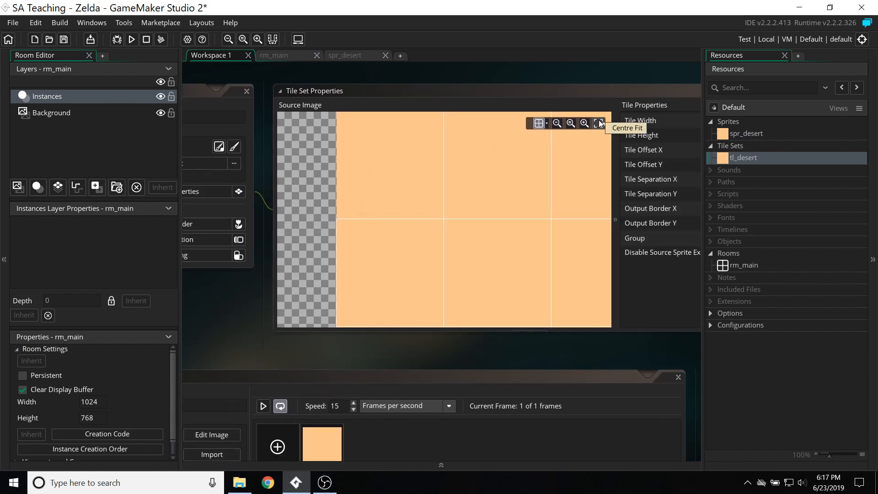
click(599, 122)
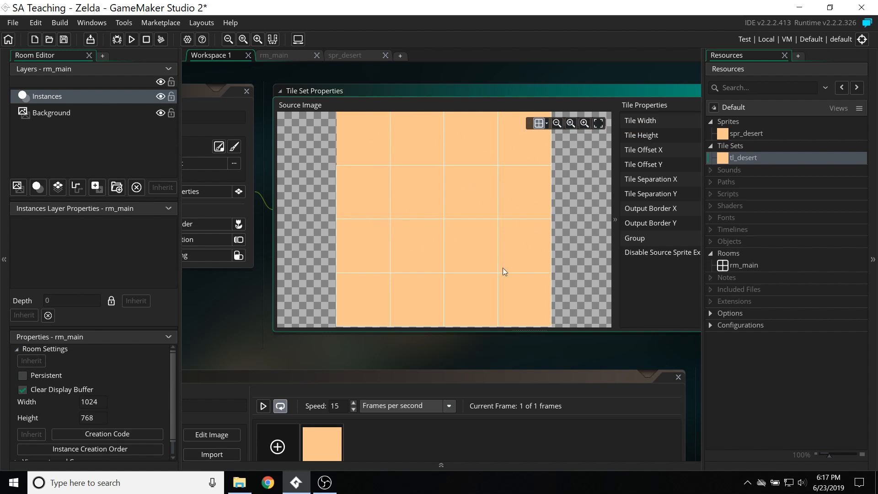
middle_drag(230, 322, 363, 339)
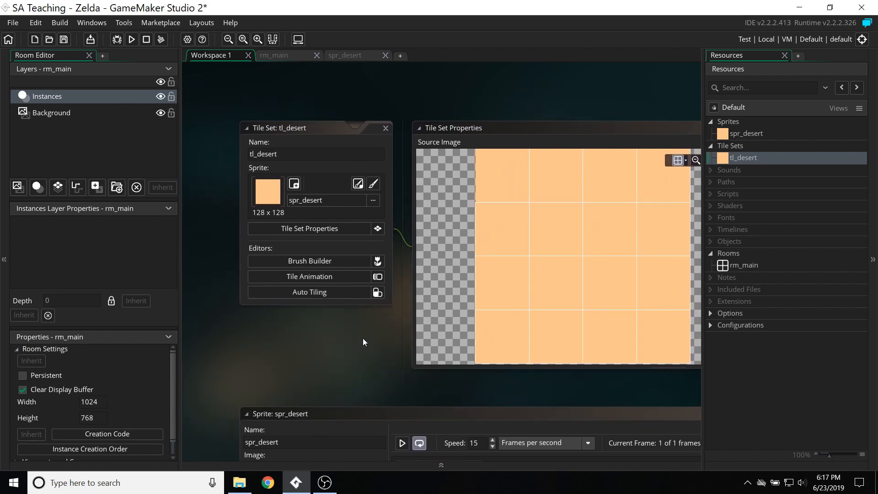
middle_drag(318, 317, 224, 293)
middle_drag(533, 383, 404, 349)
middle_drag(336, 357, 429, 349)
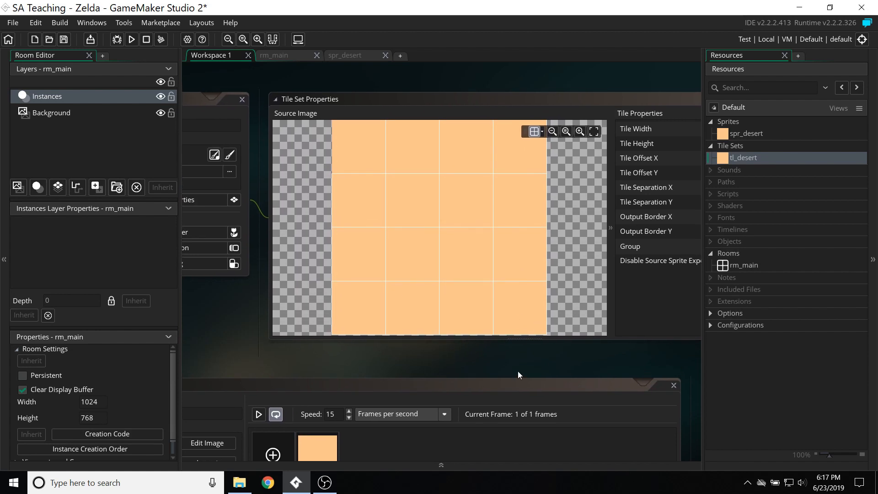
middle_drag(495, 347, 488, 361)
middle_drag(421, 108, 415, 160)
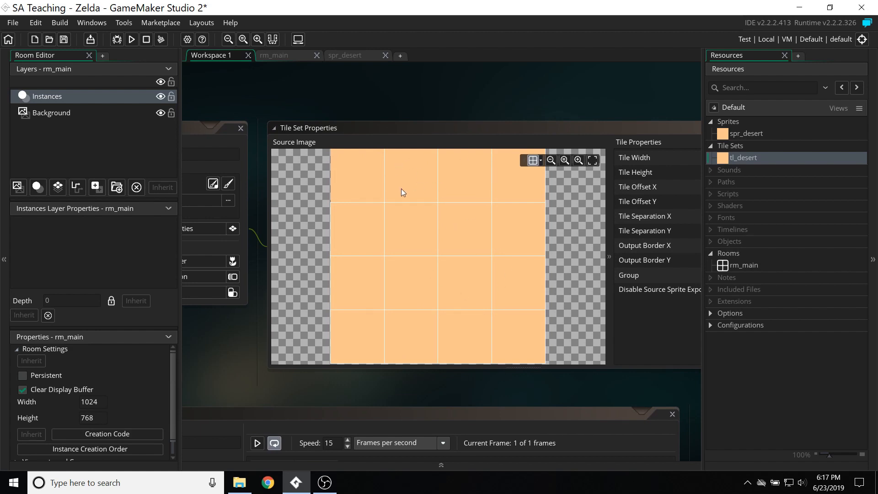
Step: Open the spr_desert frame in the image editor and paint a green dot near the canvas's upper edge with the 7-pixel round brush
double_click(743, 134)
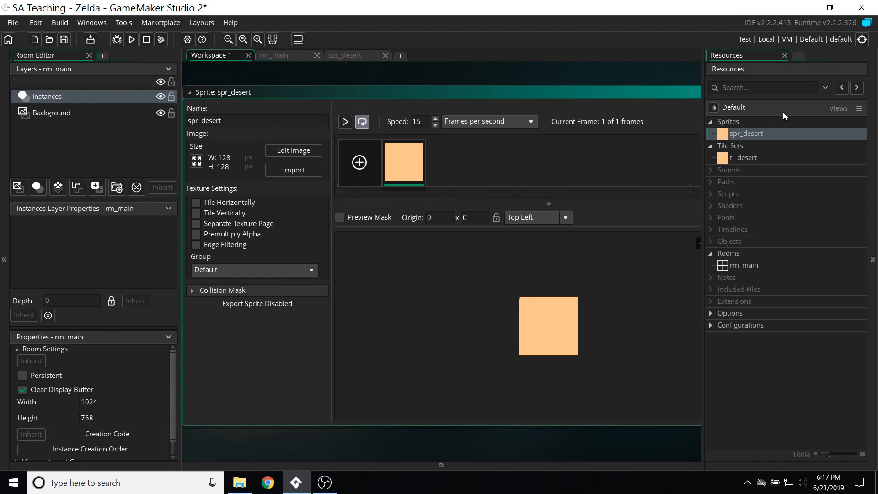
double_click(396, 160)
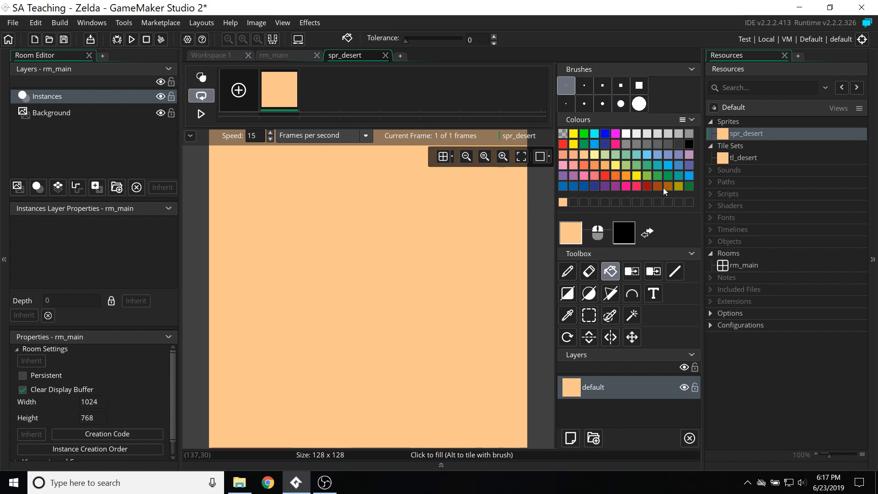
click(659, 174)
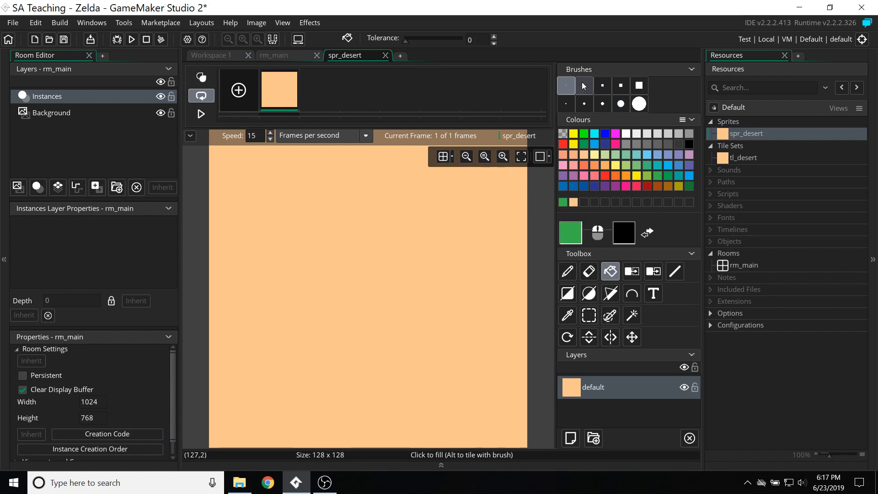
click(602, 103)
click(301, 160)
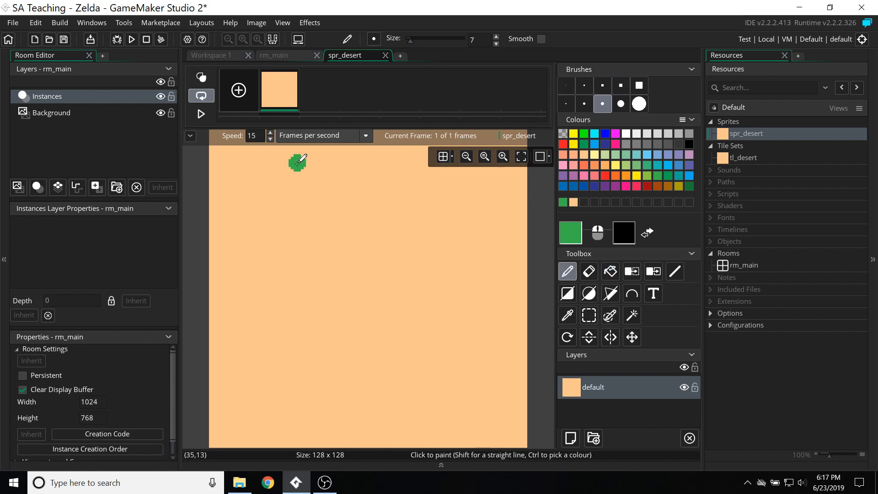
click(275, 155)
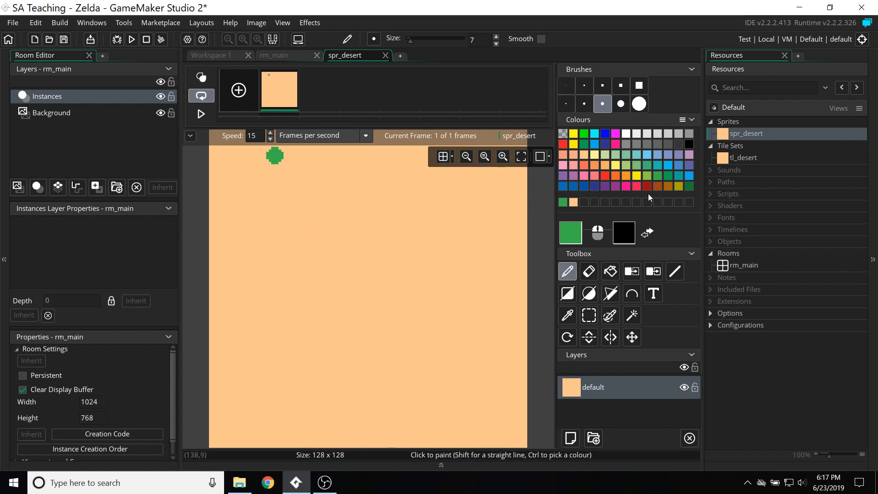
Step: Paint a grey circle in the canvas's upper right area with the 15-pixel round brush, undoing any extra stroke
click(636, 144)
click(626, 144)
click(620, 104)
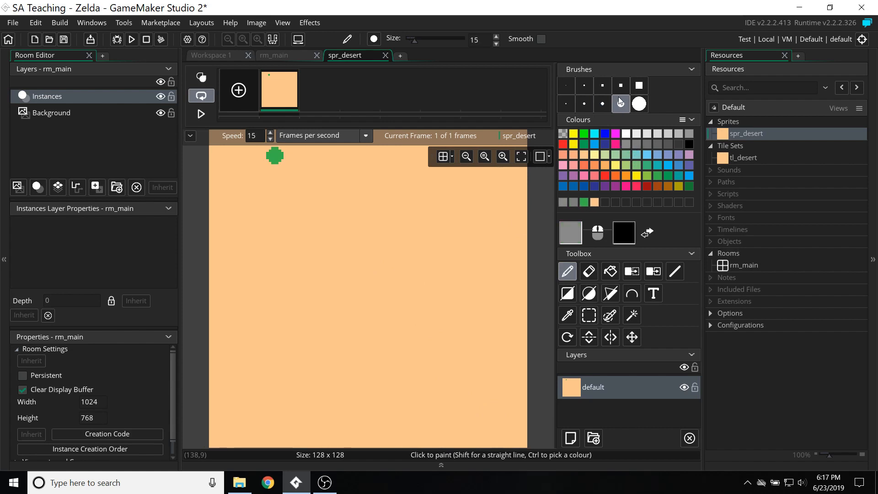
click(470, 213)
click(426, 336)
key(ctrl+z)
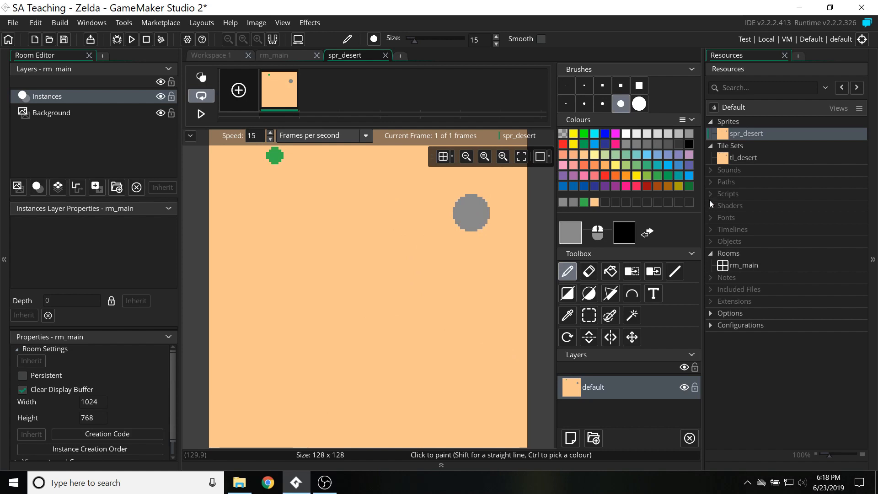
Step: Paint a large brown circle in the lower left area of the canvas with the 31-pixel round brush
click(689, 144)
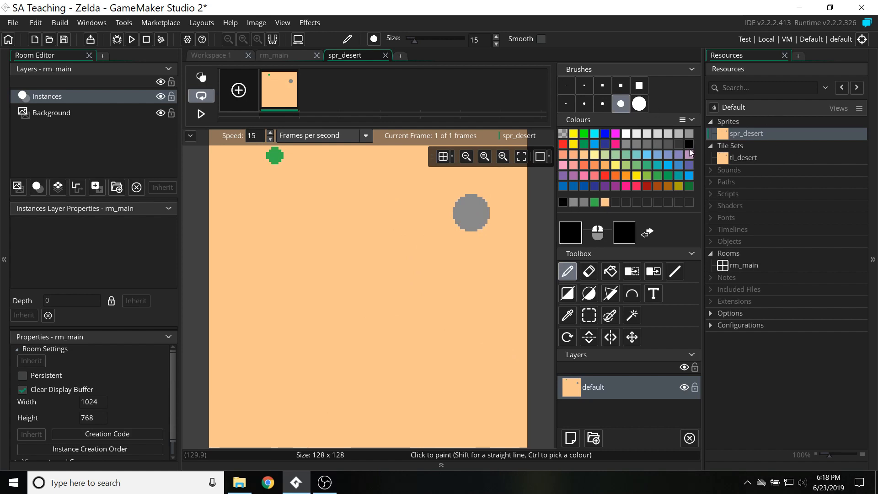
click(657, 187)
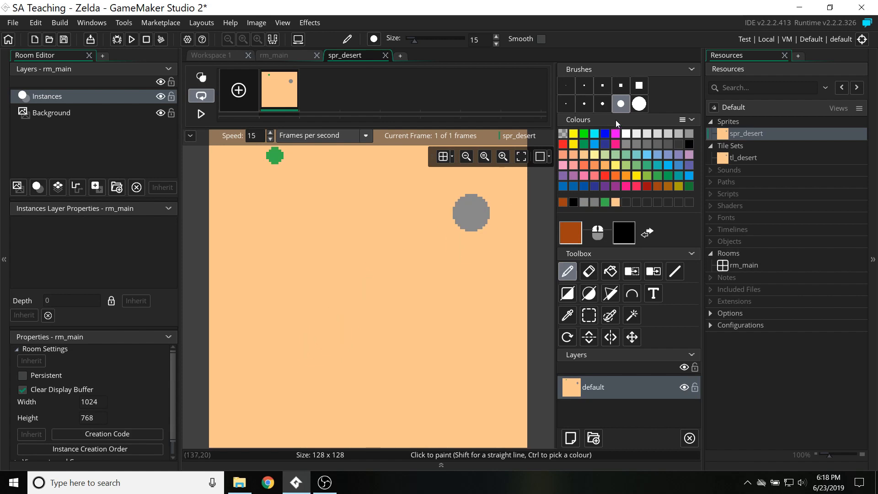
click(602, 103)
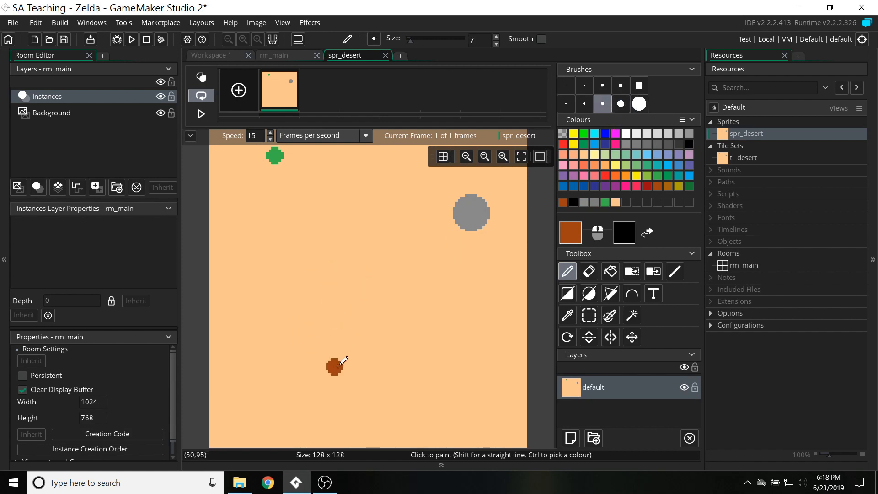
click(639, 104)
click(317, 321)
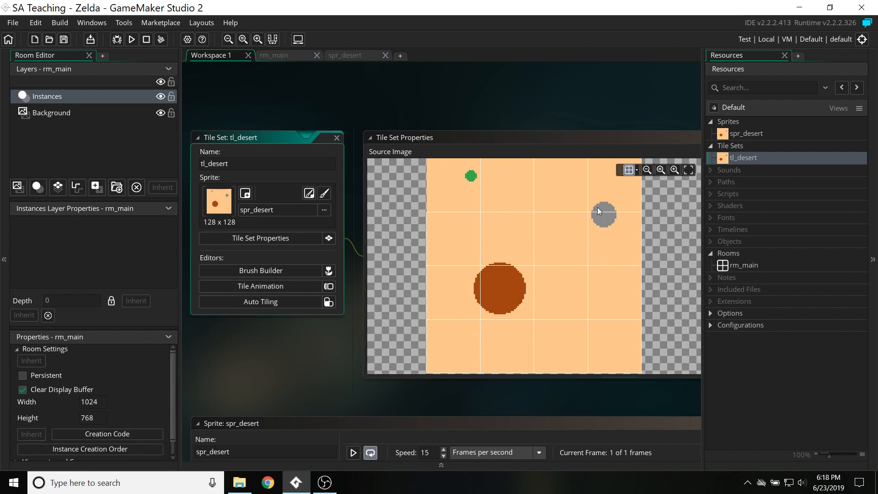
Step: Select the brown circle in the spr_desert frame, move it slightly down and right, and check its fit in the tl_desert grid
double_click(743, 133)
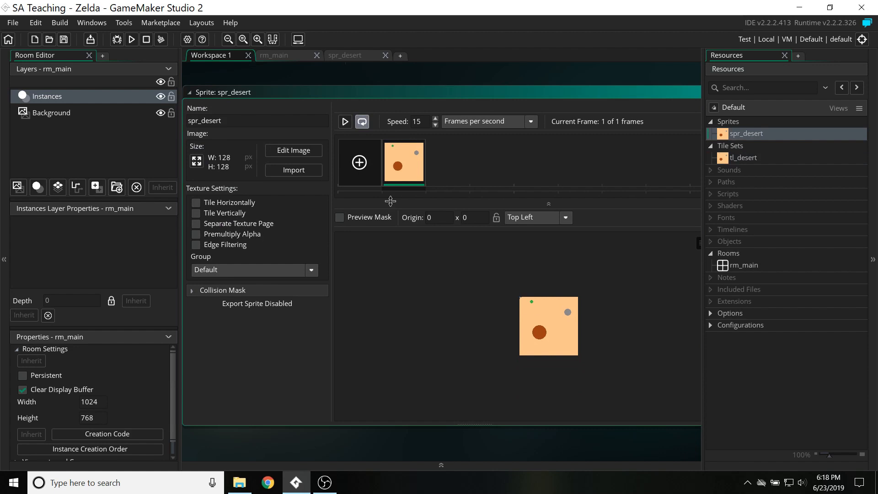
double_click(398, 163)
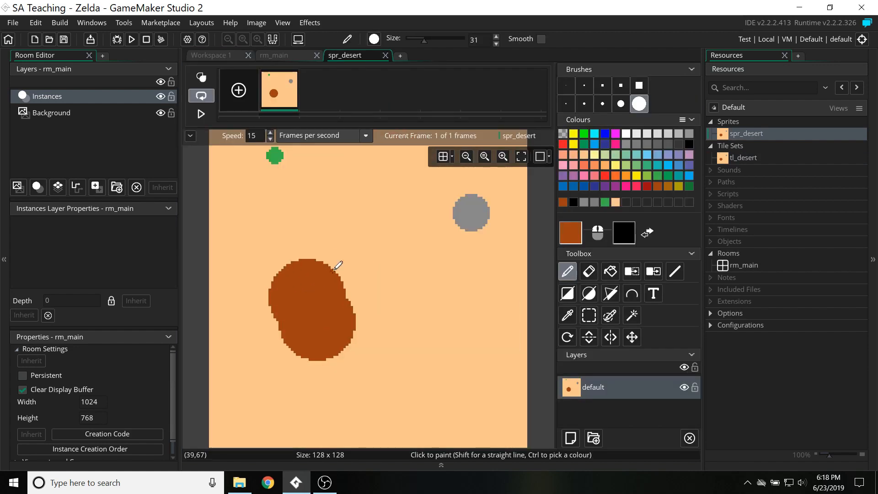
click(588, 316)
mouse_move(268, 280)
mouse_down()
mouse_move(372, 363)
mouse_move(361, 358)
mouse_move(362, 368)
mouse_up()
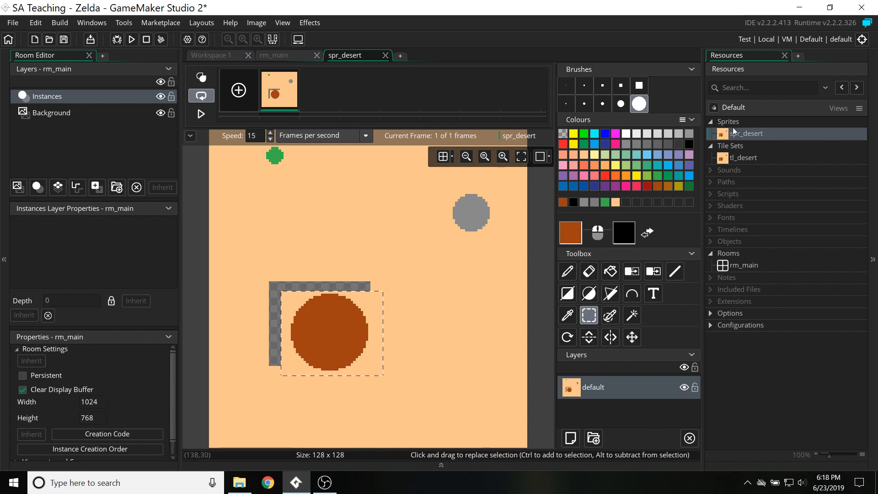
double_click(734, 156)
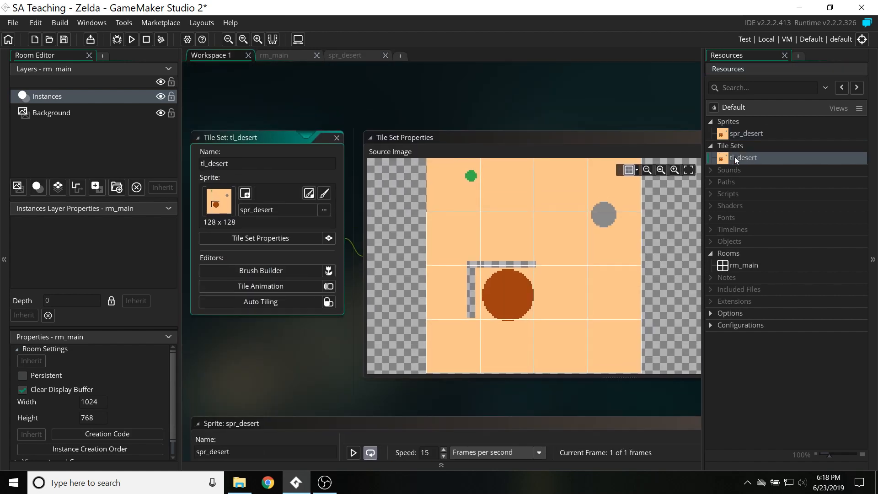
Step: Reopen the spr_desert frame, adjust the brown and grey circles' positions, and fill the exposed transparent gaps with the light orange sand colour
double_click(738, 133)
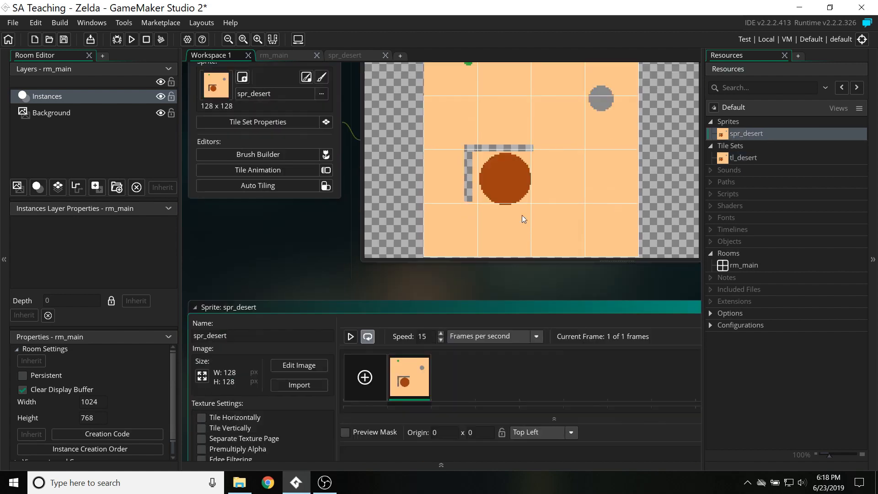
double_click(416, 180)
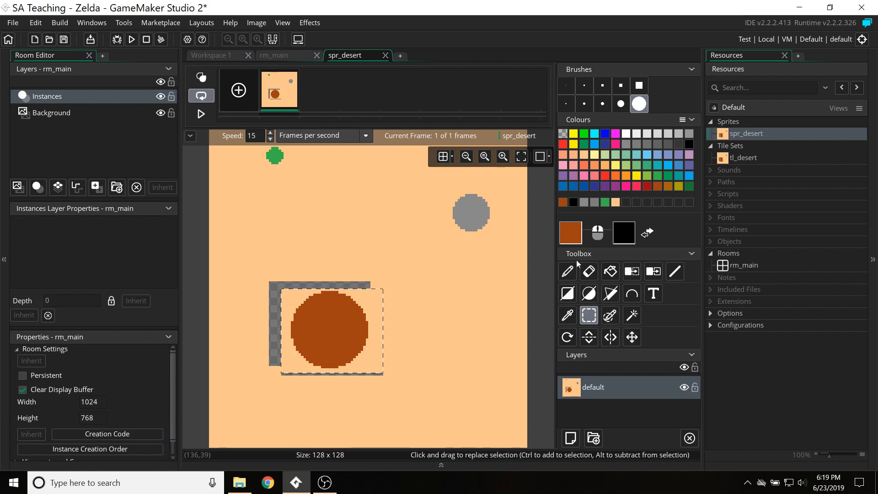
click(611, 272)
click(584, 155)
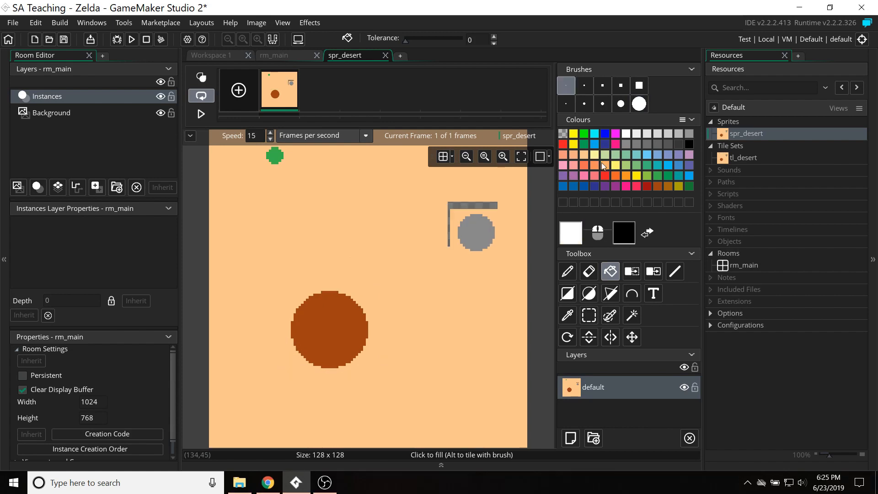
click(583, 155)
click(471, 205)
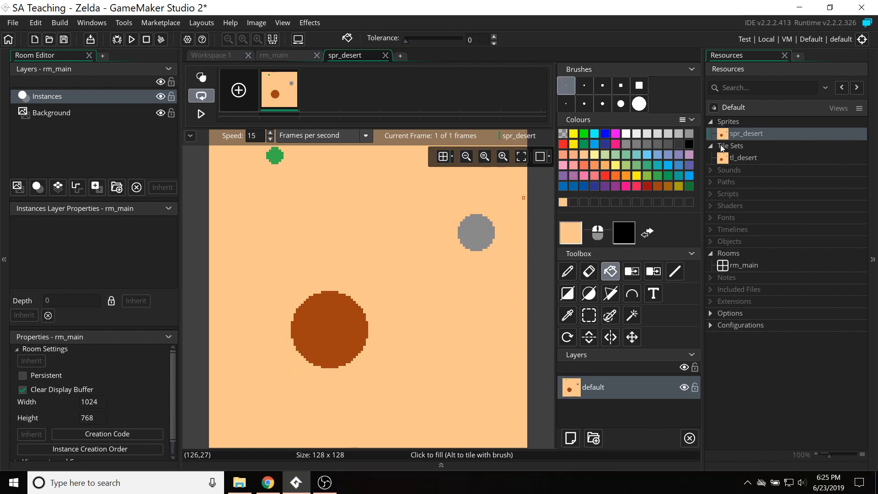
Step: Check the circles' placement against the tl_desert tile grid, and open the rm_main room
double_click(741, 158)
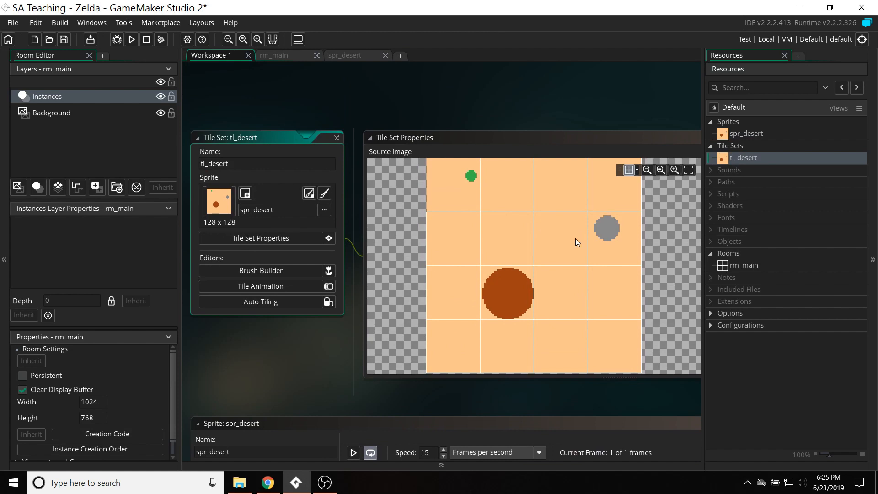
double_click(732, 266)
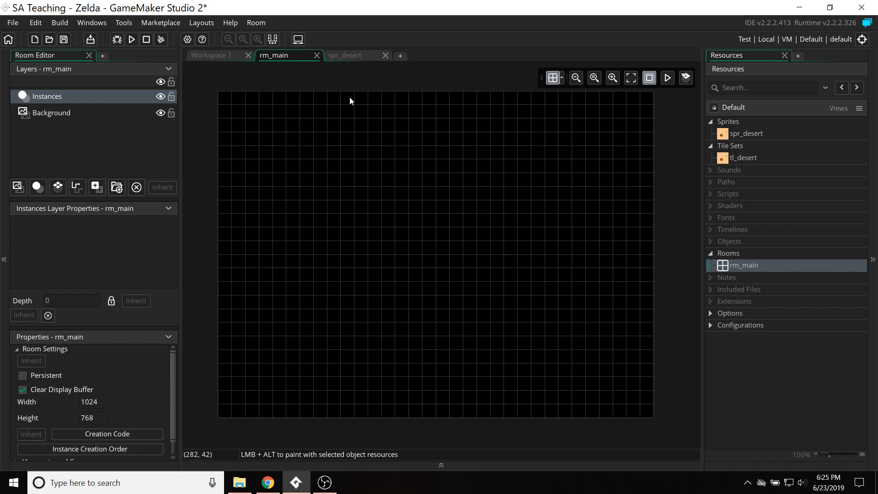
Step: Add a tile layer to rm_main and assign the tl_desert tile set to it
click(58, 187)
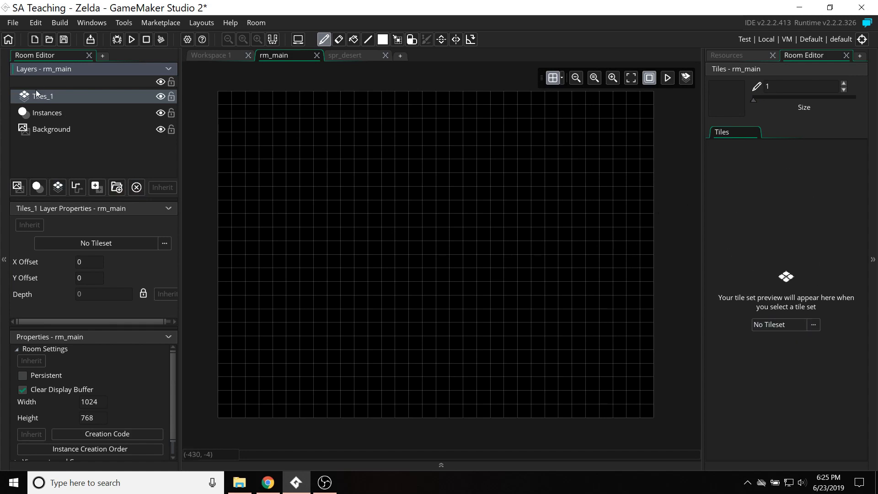
click(813, 325)
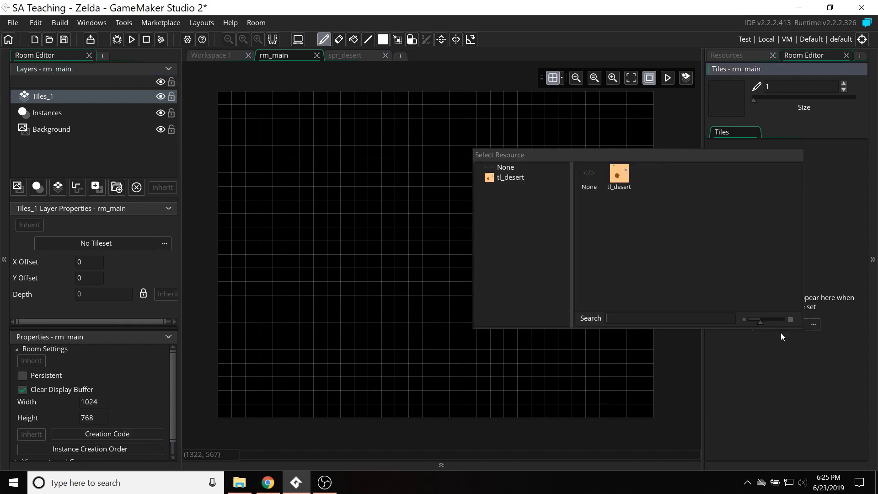
double_click(619, 175)
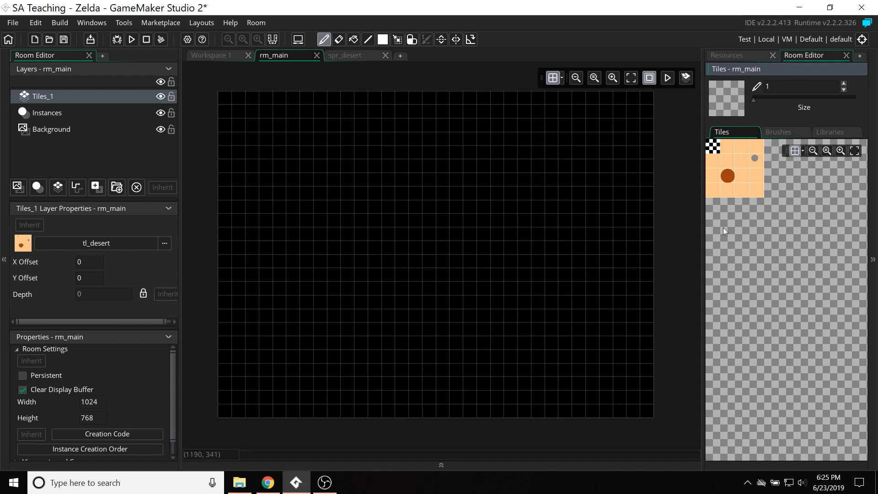
Step: Paint a trial patch of plain sand tiles in the room's upper half and erase it with the empty tile
click(728, 147)
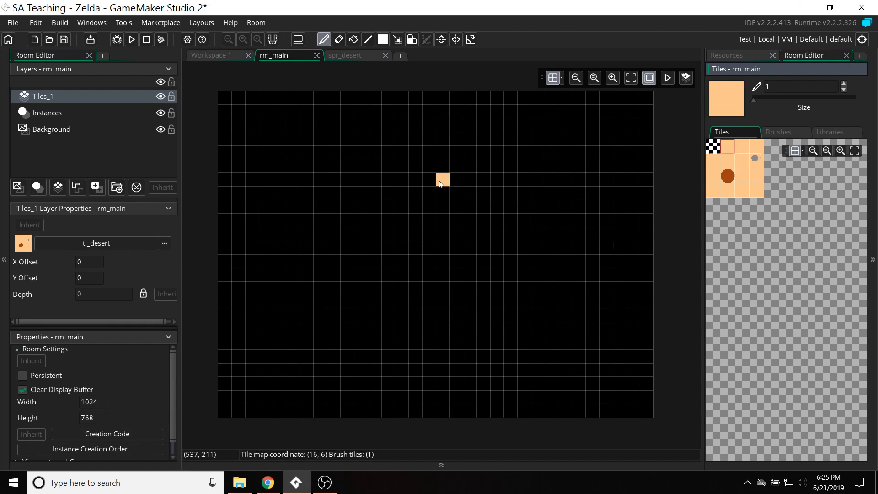
mouse_move(361, 152)
mouse_down()
mouse_move(368, 194)
mouse_move(401, 192)
mouse_move(335, 194)
mouse_up()
click(724, 159)
mouse_move(485, 151)
mouse_down()
mouse_move(451, 153)
mouse_move(458, 179)
mouse_move(440, 162)
mouse_move(471, 183)
mouse_move(454, 191)
mouse_up()
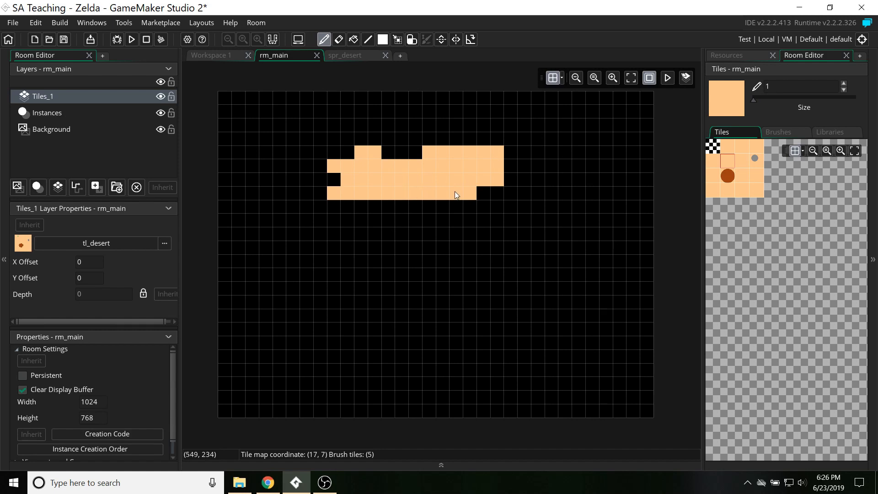
click(713, 147)
mouse_move(442, 163)
mouse_down()
mouse_move(453, 163)
mouse_move(450, 152)
mouse_up()
mouse_move(491, 183)
mouse_down()
mouse_move(363, 186)
mouse_move(485, 194)
mouse_move(333, 196)
mouse_move(371, 166)
mouse_move(401, 168)
mouse_up()
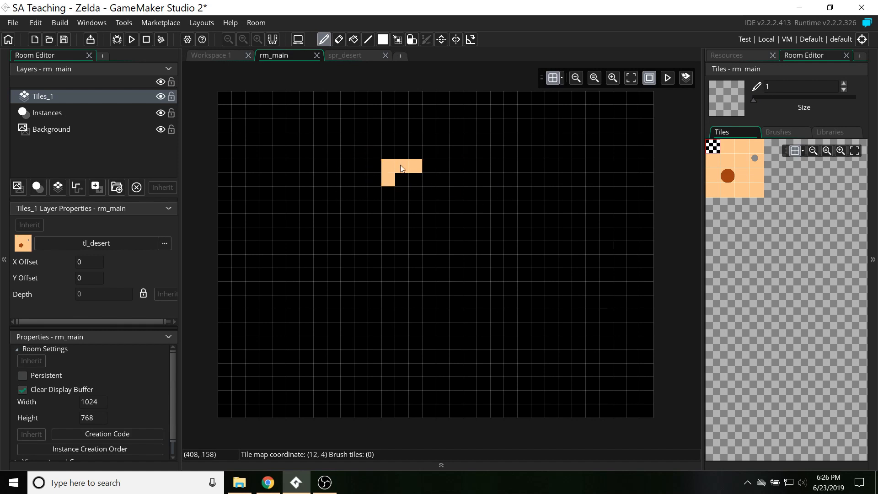
Step: Fill the entire rm_main room with the plain sand tile using a tile brush size of 40
click(727, 146)
click(560, 163)
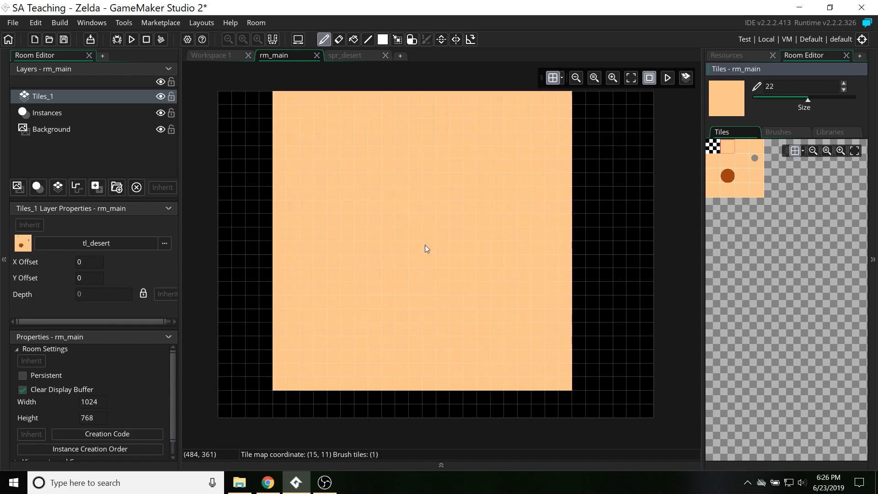
ctrl+scroll(426, 213, down, 3)
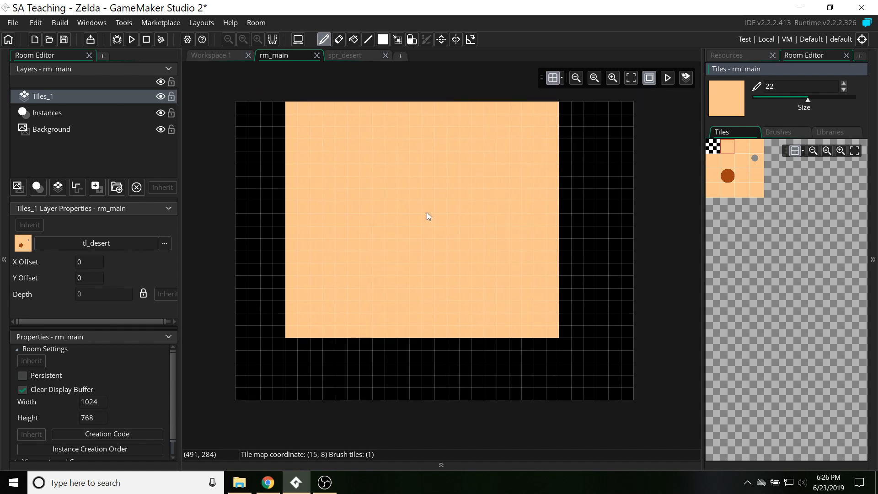
ctrl+scroll(478, 222, down, 1)
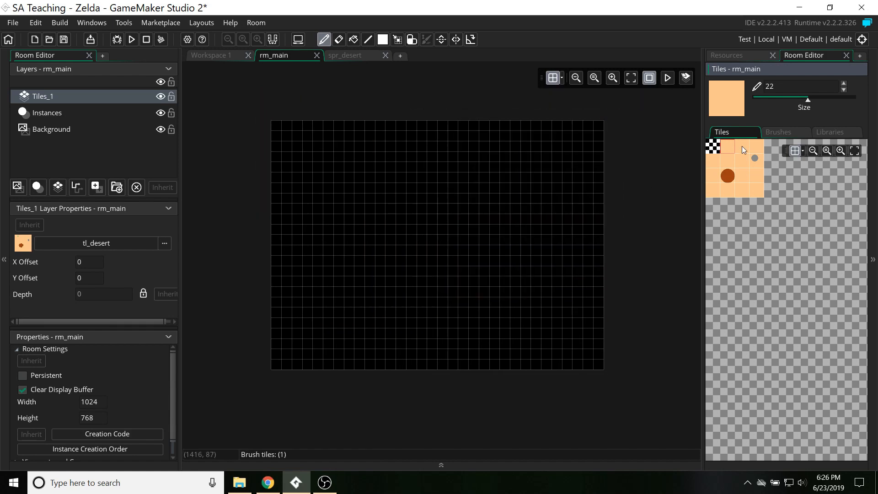
drag(807, 102, 866, 104)
click(389, 240)
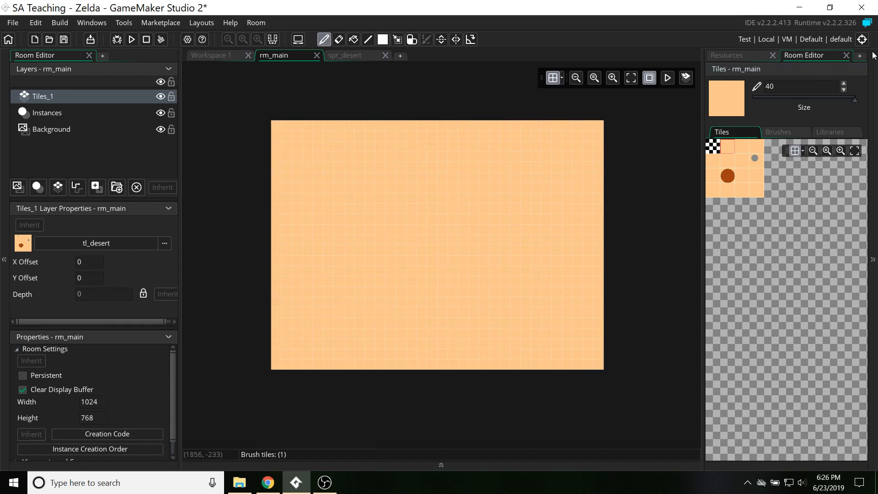
Step: Set the tile brush size to 1 and scatter grey circle tiles across the sand-covered room
drag(854, 99, 754, 99)
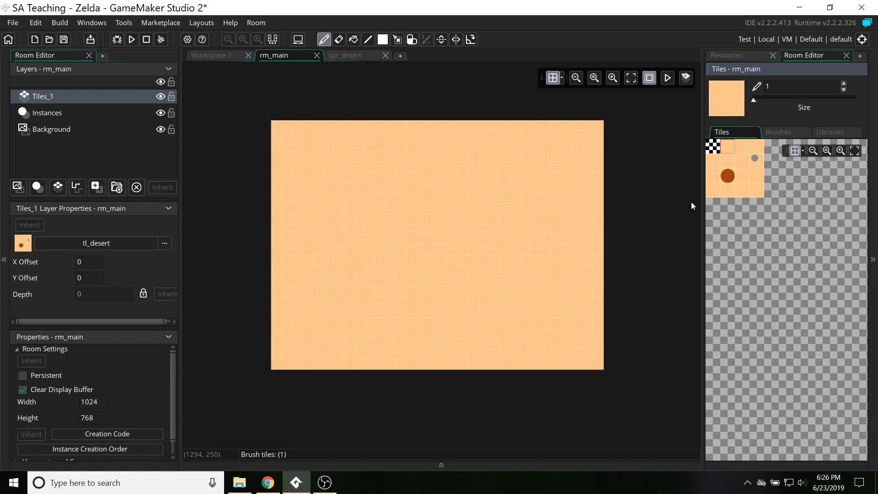
ctrl+scroll(429, 216, up, 2)
click(756, 159)
click(336, 187)
click(309, 293)
click(558, 256)
click(507, 169)
click(347, 181)
click(507, 343)
click(508, 330)
click(384, 281)
click(409, 219)
click(427, 155)
click(635, 169)
click(585, 144)
click(375, 132)
click(273, 145)
Step: Scatter brown circle tiles among the grey ones across the room, and reselect the plain sand tile
click(726, 175)
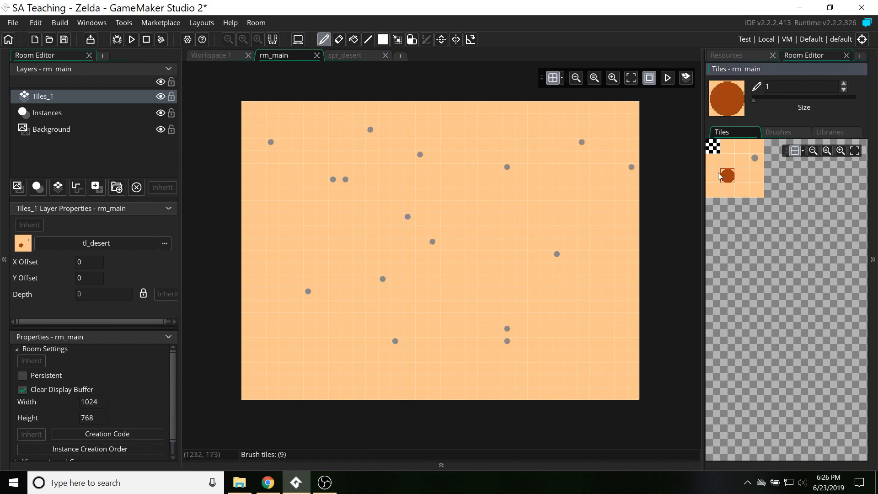
click(449, 196)
click(263, 272)
click(300, 196)
click(362, 370)
click(535, 282)
click(535, 270)
click(334, 145)
click(423, 382)
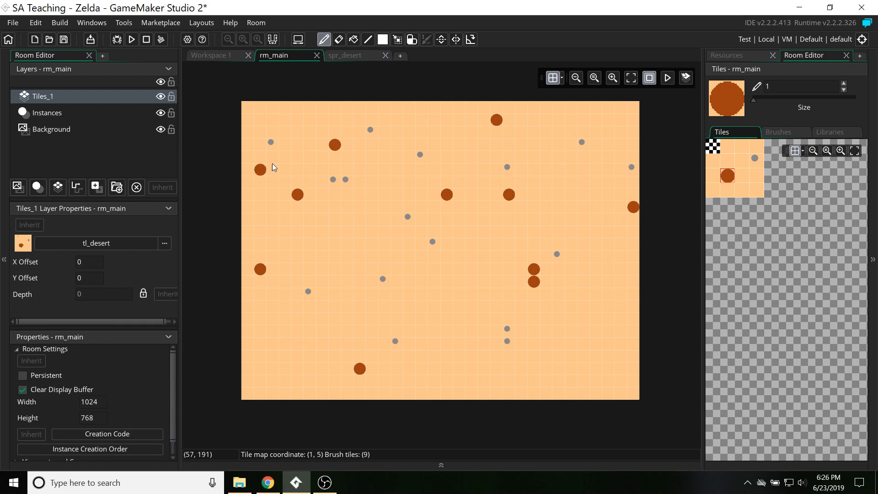
click(596, 381)
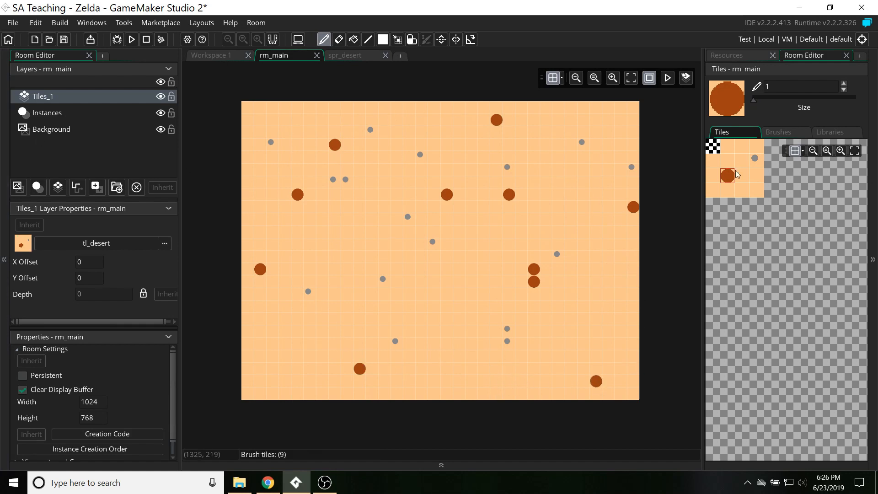
click(713, 147)
click(728, 146)
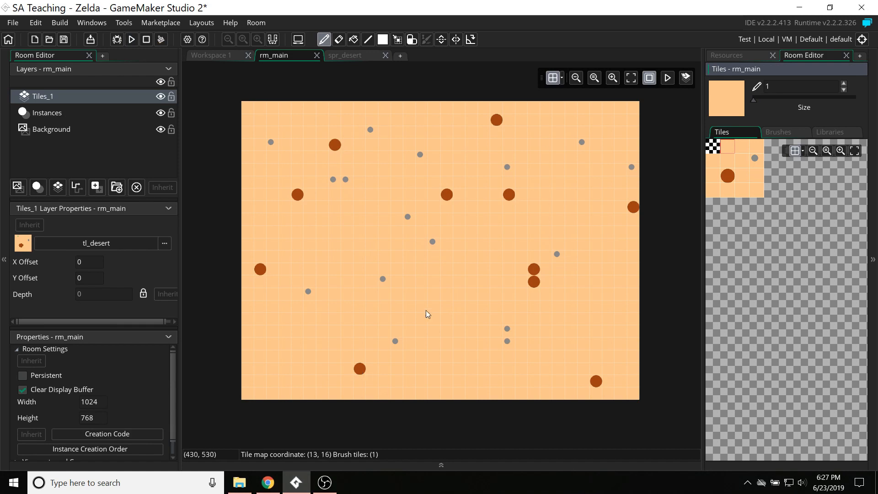
Step: Run the game to check how the desert room looks, and close the game window
click(132, 40)
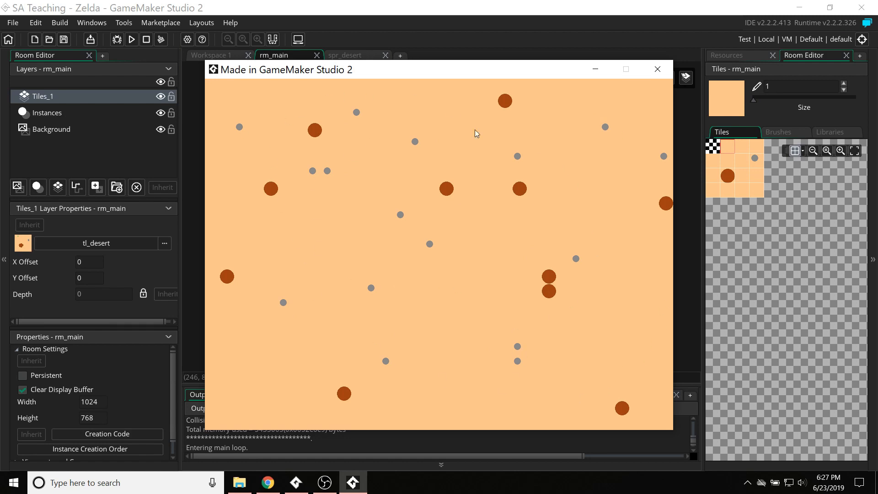
drag(467, 73, 451, 78)
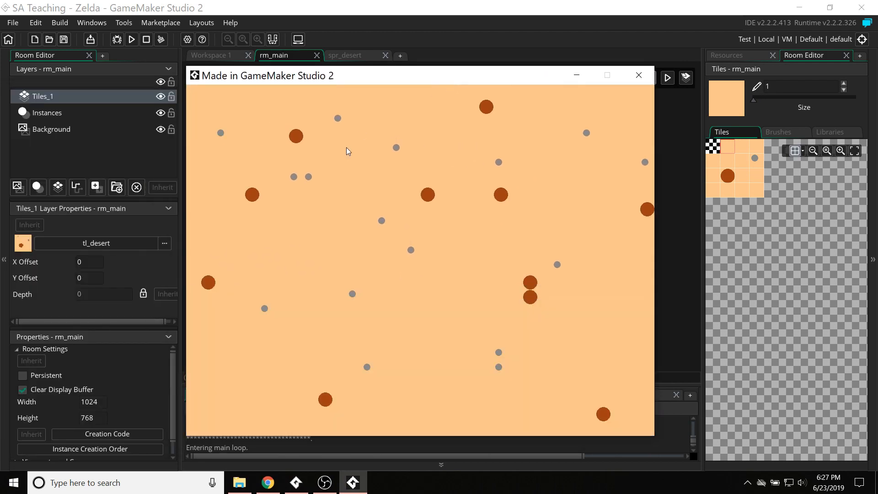
click(638, 72)
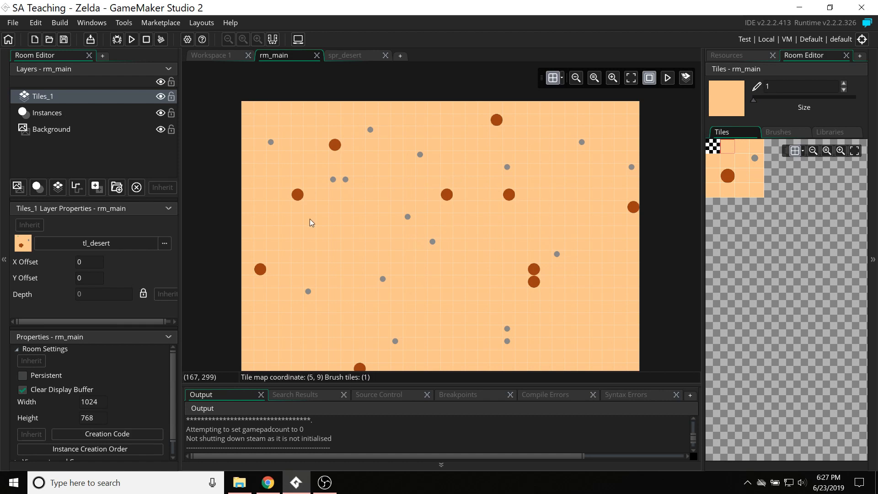
Step: Set the rm_main room width to 2048
scroll(201, 274, down, 3)
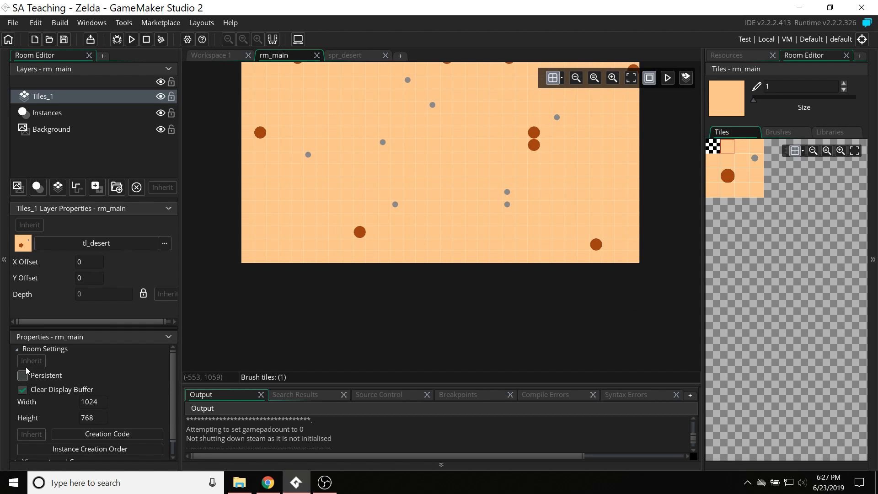
click(103, 404)
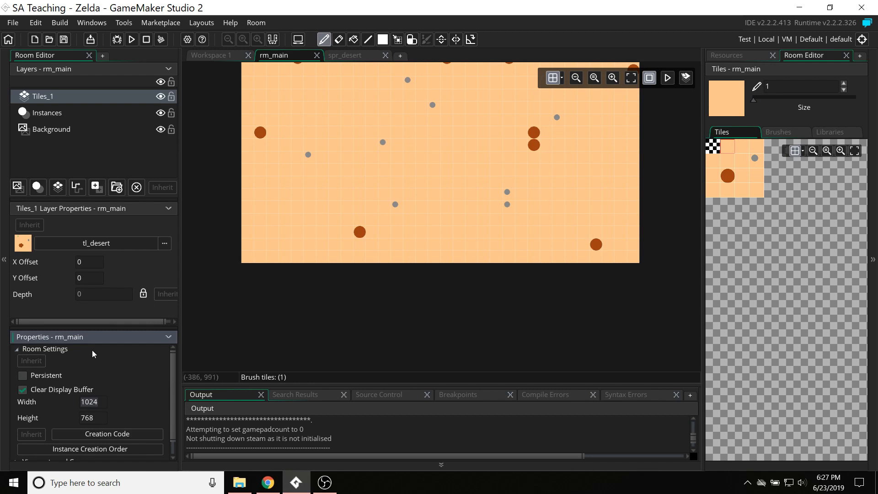
text(2048)
key(Tab)
Step: Fill the empty added half of the widened room with plain sand tiles using a brush size of 29
middle_drag(582, 283, 312, 353)
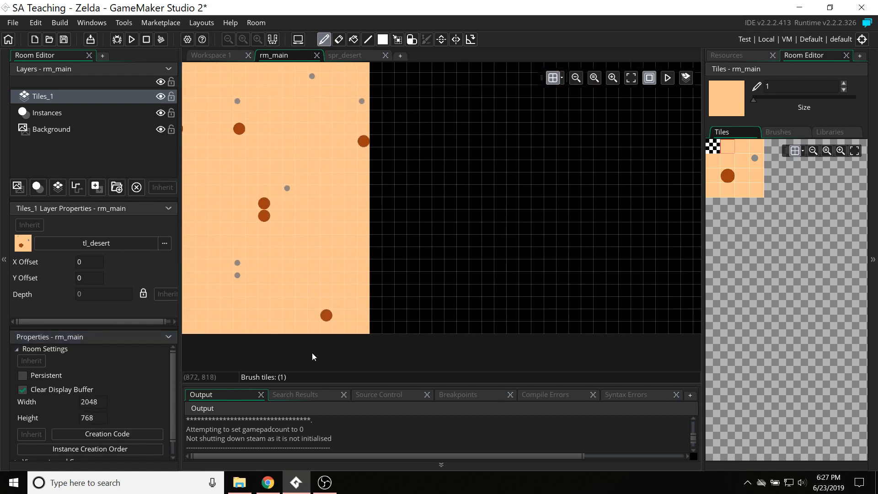
scroll(416, 277, down, 7)
scroll(417, 280, up, 7)
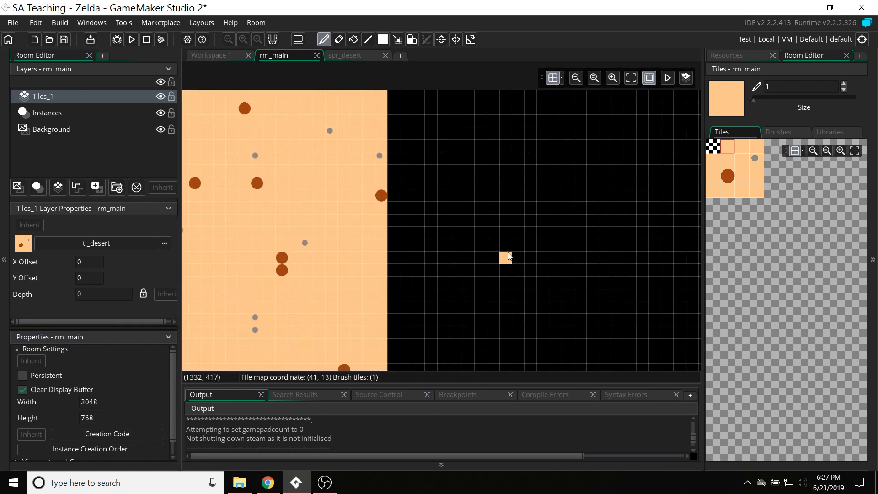
ctrl+scroll(511, 248, down, 4)
scroll(521, 304, up, 3)
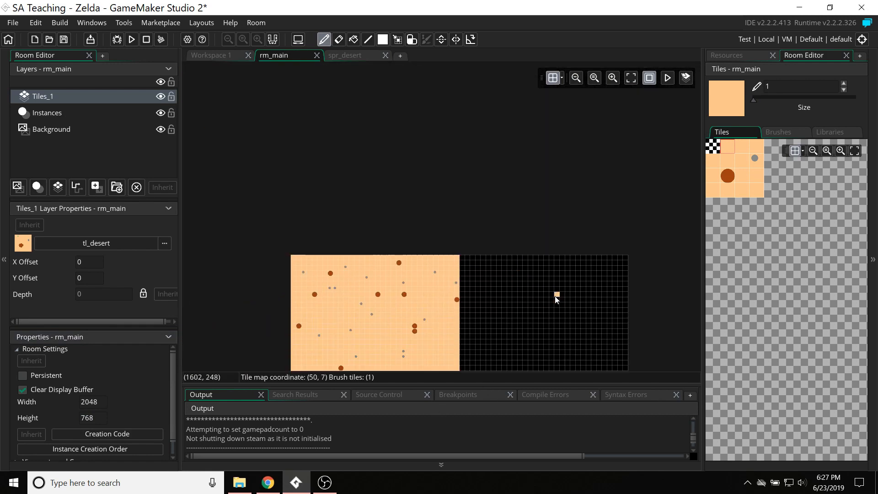
scroll(558, 272, down, 4)
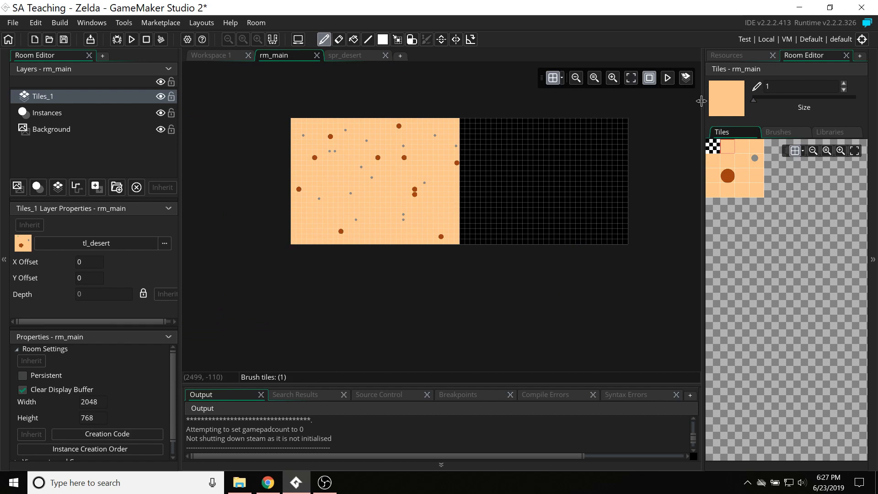
drag(754, 99, 826, 100)
drag(460, 171, 621, 183)
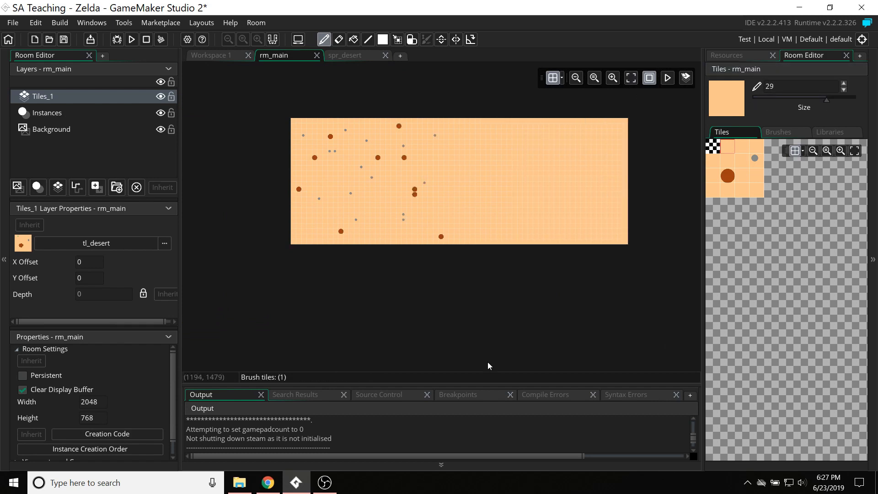
Step: Restore the room width to 1024 and the tile brush size to 1
click(102, 402)
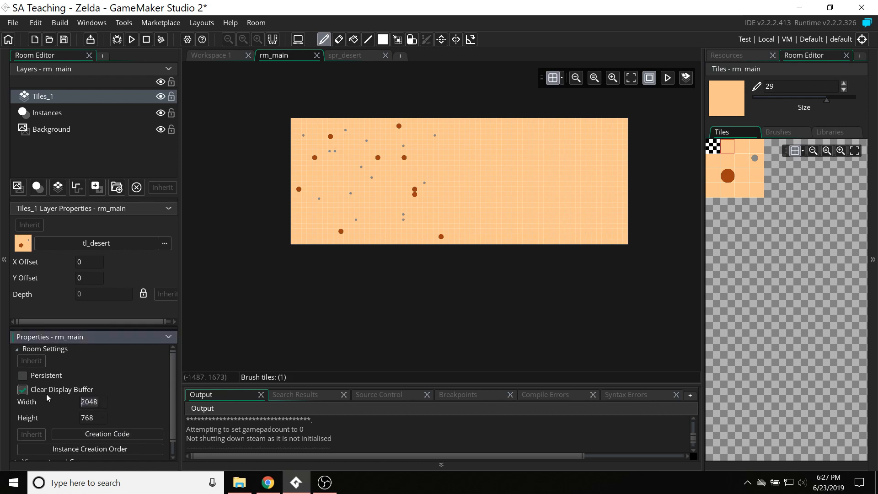
key(Delete)
key(Delete)
key(Delete)
key(Delete)
text(1024)
key(Tab)
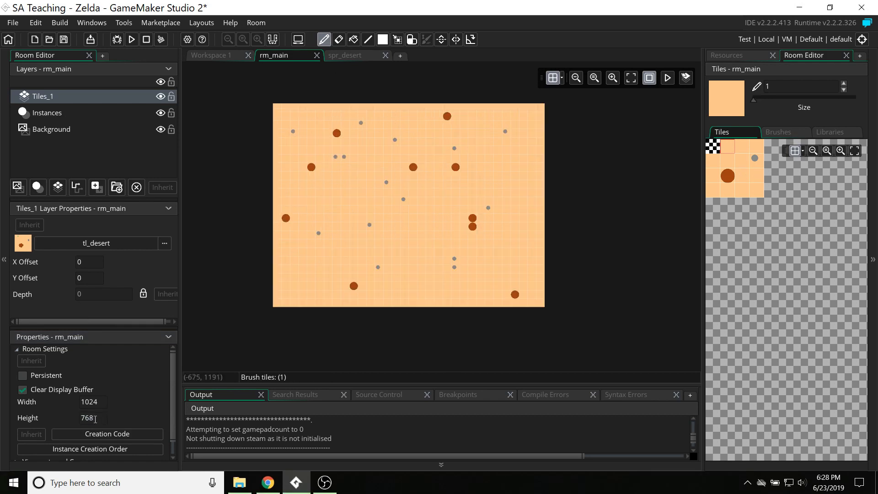
Step: Set the rm_main room height to 1024
drag(96, 418, 20, 416)
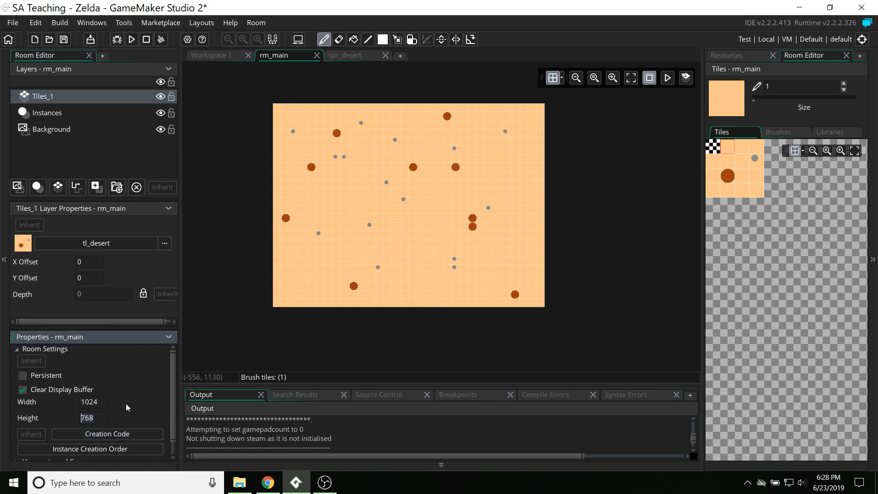
text(1000)
key(Tab)
Step: Fill the empty strip along the room's bottom with plain sand tiles using a brush size of 13
scroll(246, 260, down, 5)
scroll(248, 260, up, 4)
mouse_move(240, 245)
middle_down()
mouse_move(258, 254)
mouse_move(254, 235)
middle_up()
mouse_move(753, 99)
mouse_down()
mouse_move(814, 99)
mouse_move(784, 100)
mouse_up()
mouse_move(322, 299)
mouse_down()
mouse_move(326, 320)
mouse_move(510, 315)
mouse_up()
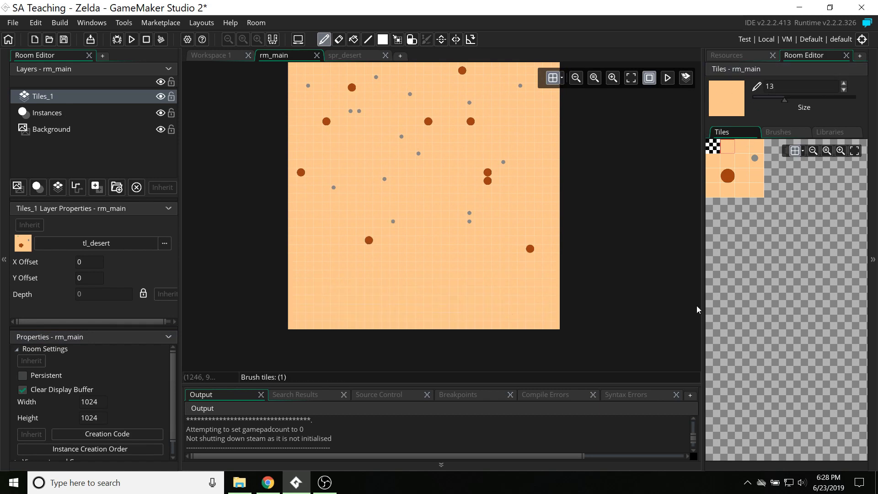
Step: Set the tile brush size to 1 and scatter grey circle tiles over the room's new bottom strip
click(729, 179)
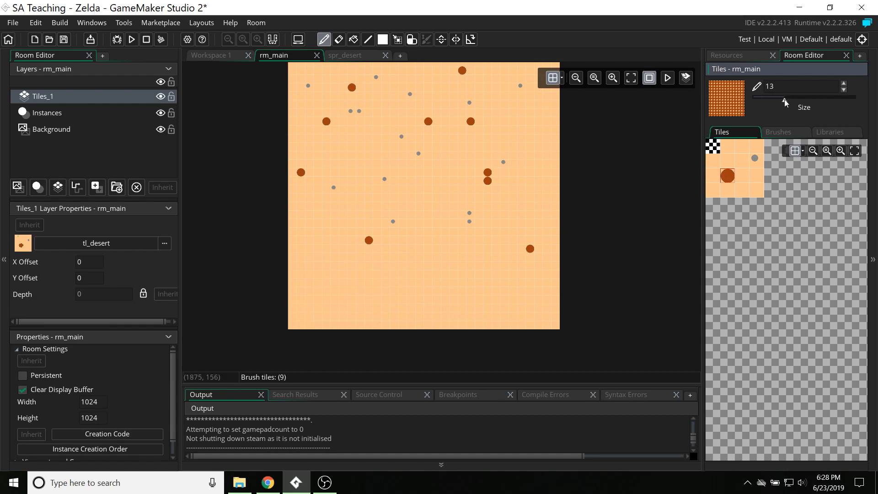
drag(785, 100, 752, 99)
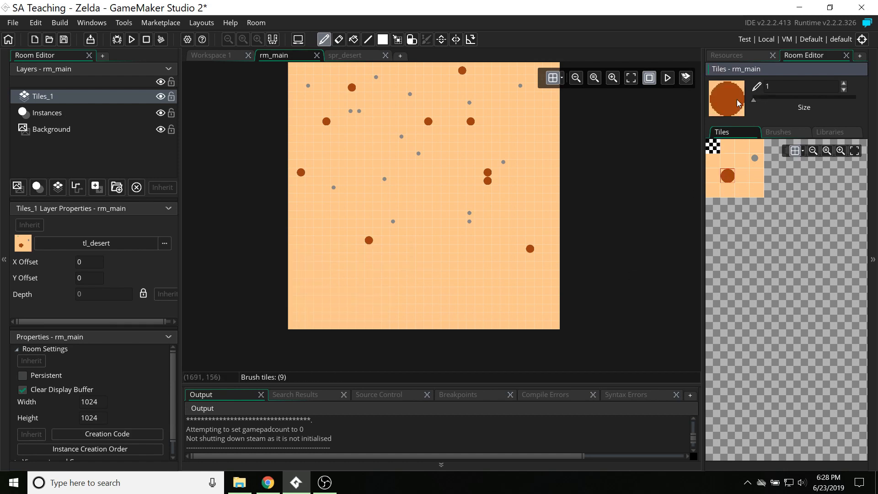
click(754, 160)
click(342, 316)
drag(419, 283, 445, 284)
click(327, 283)
drag(504, 291, 506, 283)
click(537, 297)
Step: Add several brown circle tiles among the grey ones in the room's bottom strip
click(728, 176)
click(479, 303)
click(317, 282)
click(394, 308)
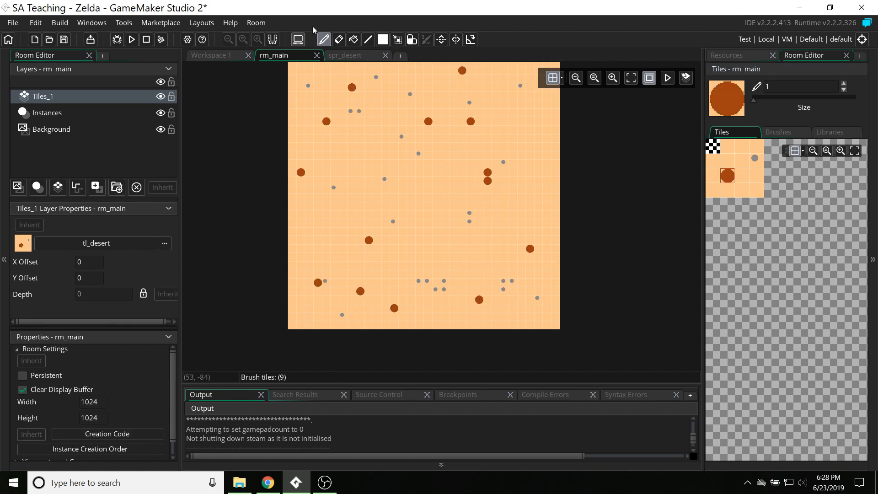
Step: Run the game to check the taller 1024 x 1024 room, and close the game window
click(131, 39)
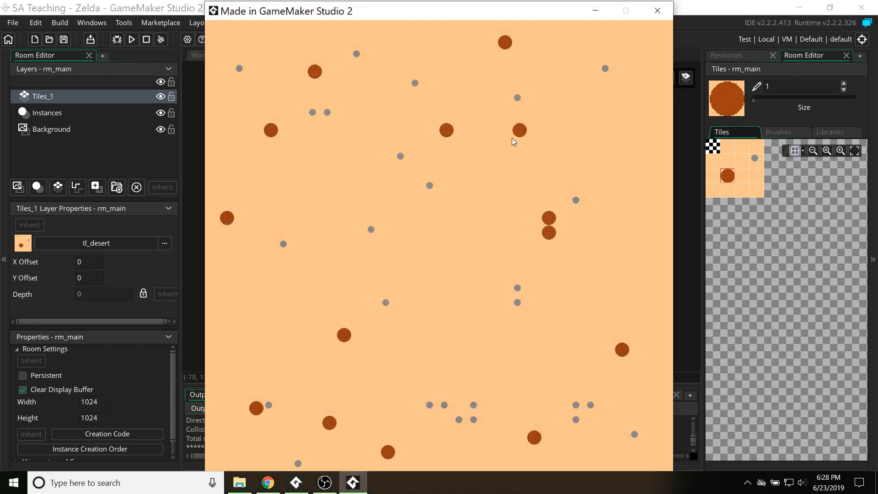
drag(458, 8, 468, 36)
click(659, 42)
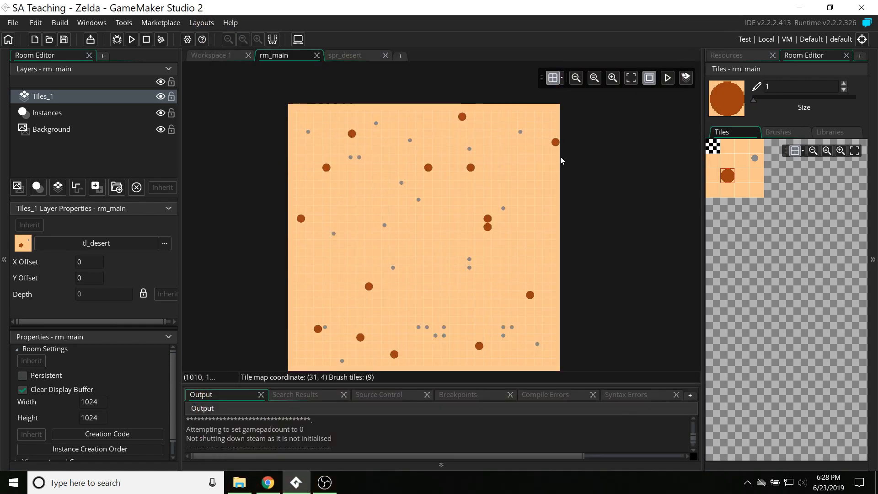
scroll(346, 227, down, 1)
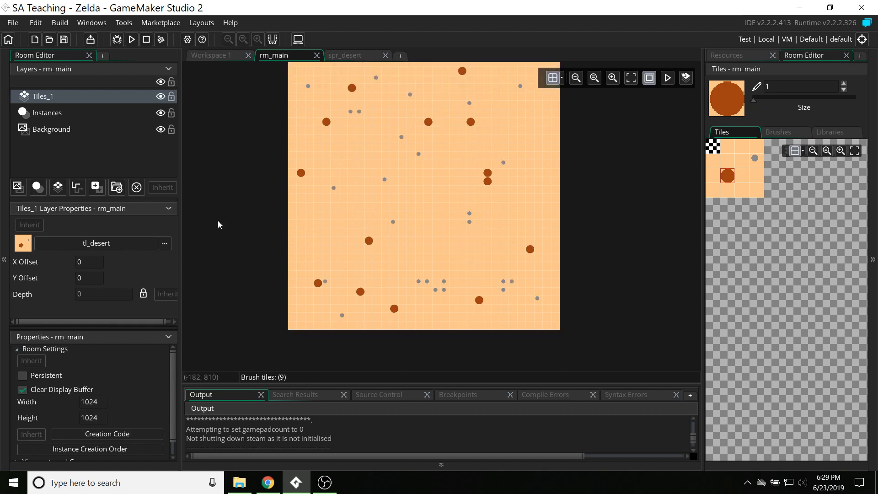
Step: Choose the plain sand tile as the drawing tile for the Tiles_1 layer
scroll(418, 314, up, 2)
scroll(402, 235, down, 2)
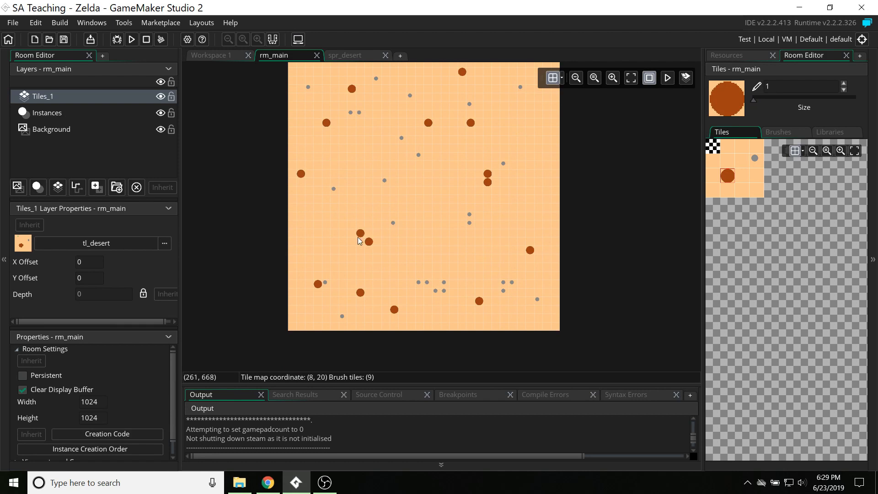
ctrl+scroll(378, 242, up, 1)
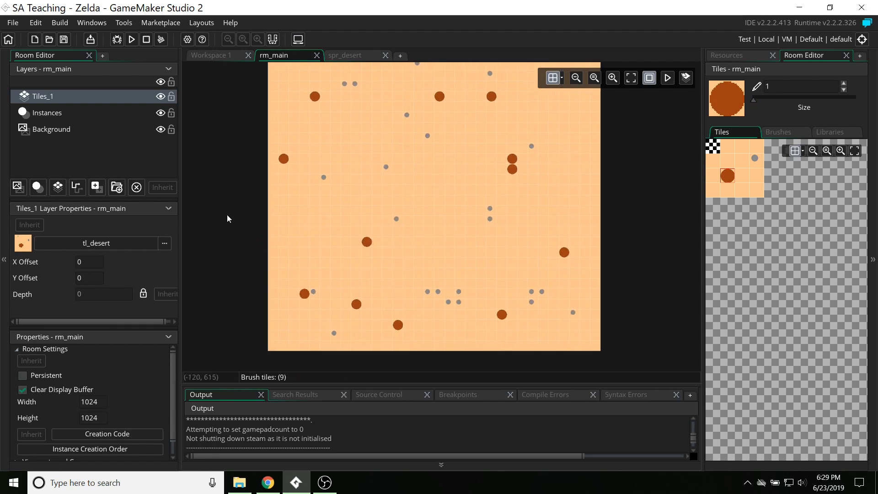
middle_drag(222, 196, 212, 232)
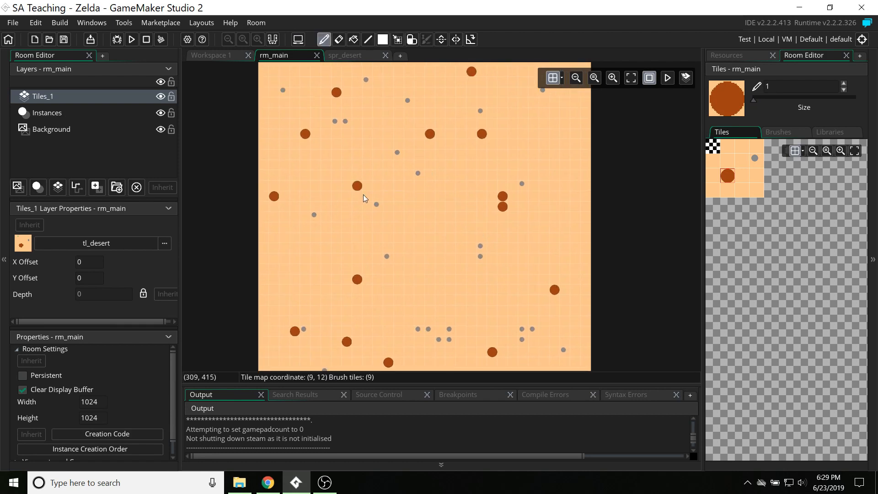
click(728, 147)
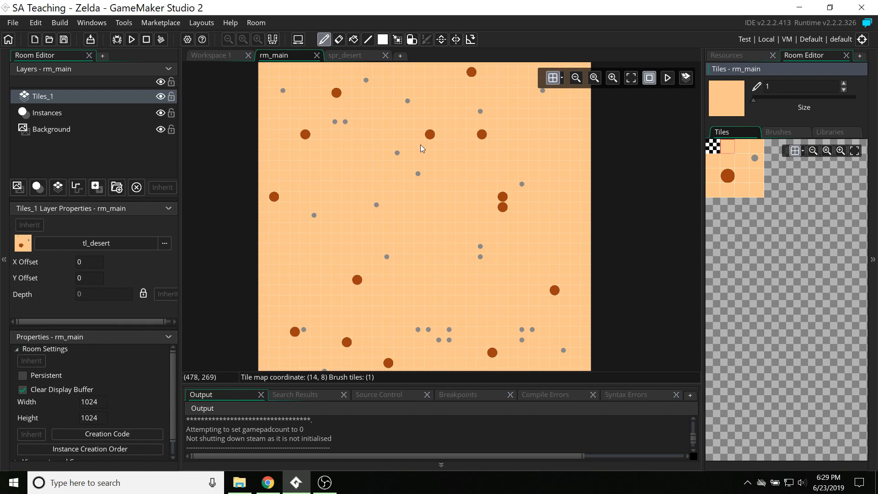
scroll(232, 293, down, 2)
scroll(232, 286, up, 2)
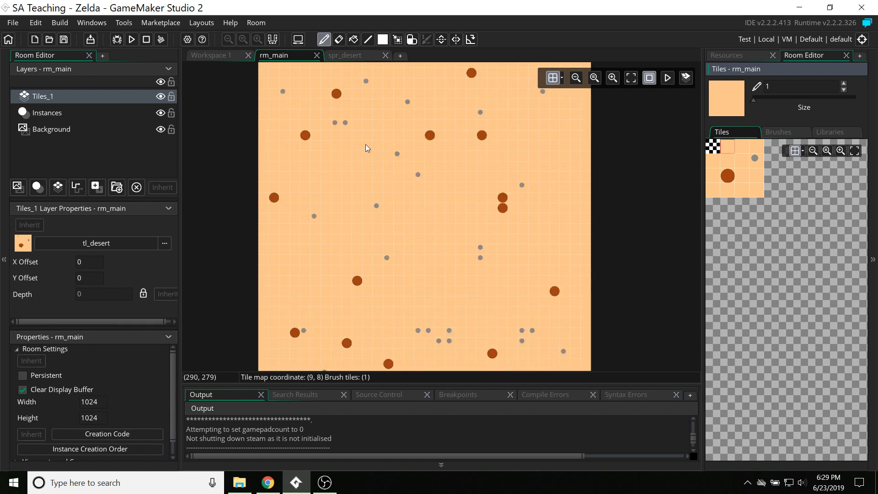
middle_drag(220, 247, 242, 205)
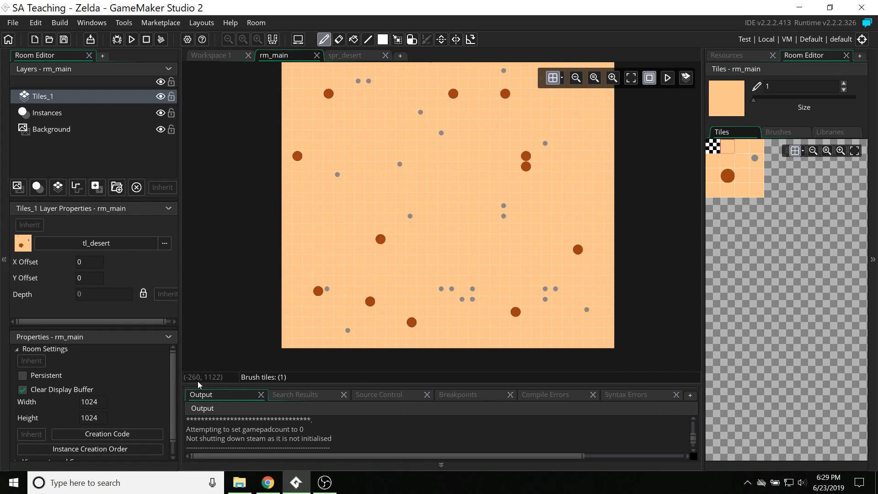
Step: Enable viewports in the room's Viewports and Cameras settings and make Viewport 0 visible
drag(174, 391, 179, 423)
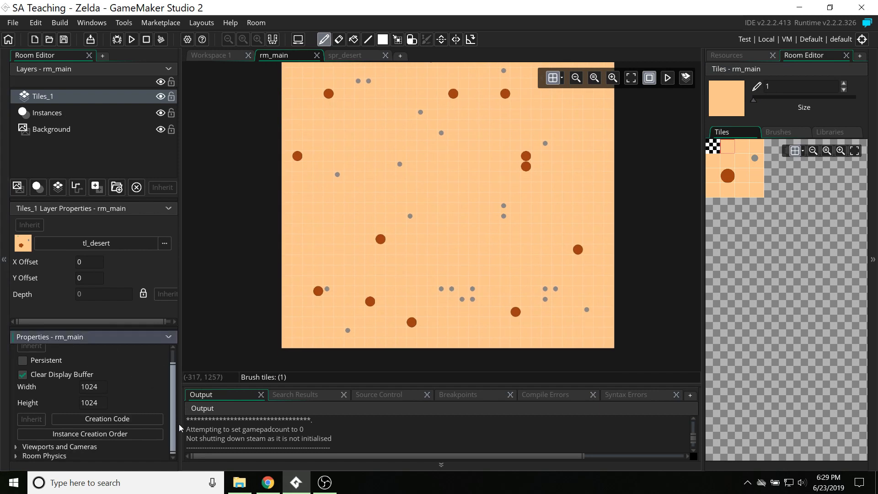
click(16, 447)
scroll(67, 377, down, 2)
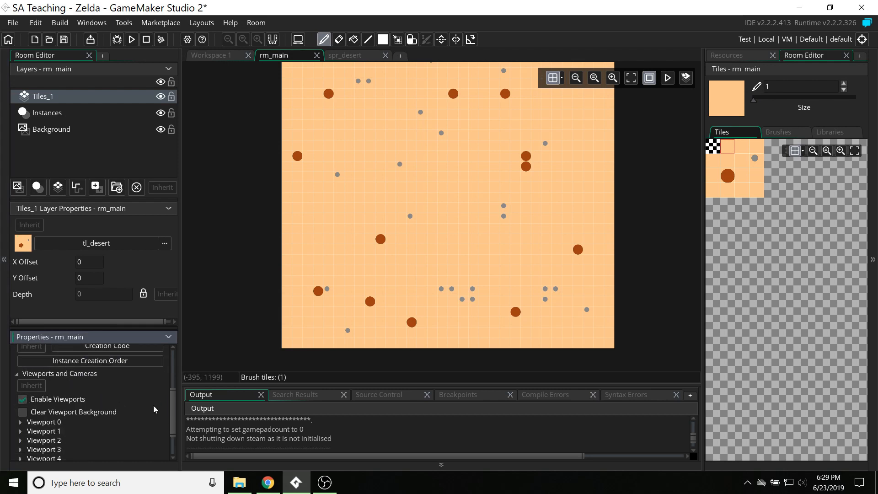
scroll(153, 405, down, 2)
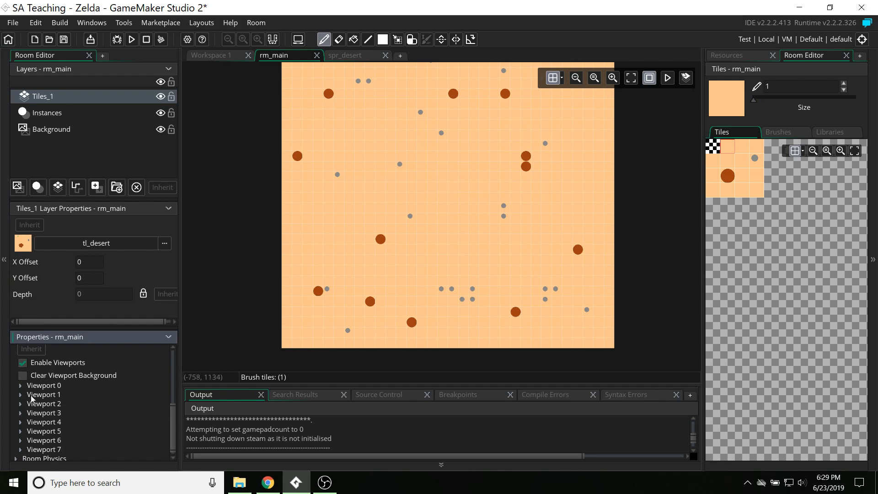
click(20, 385)
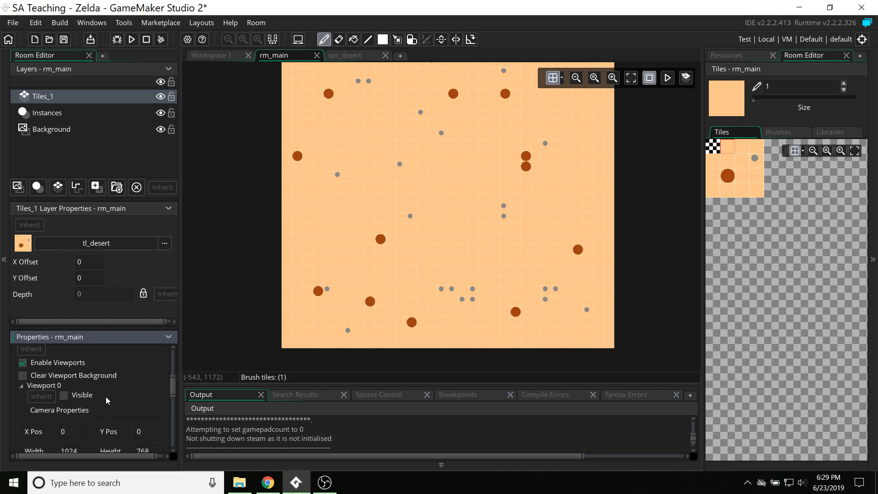
click(21, 386)
click(21, 385)
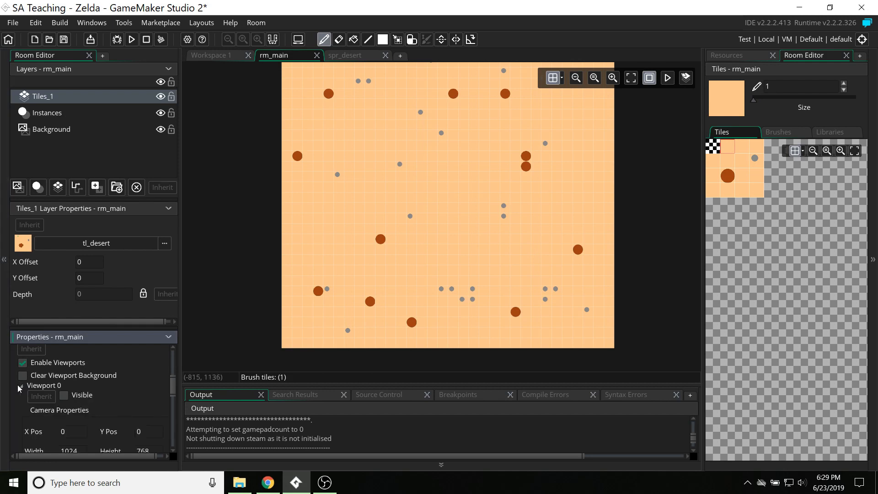
click(65, 396)
Step: Set Viewport 0's camera size to 512 wide and 350 high
middle_drag(242, 212, 216, 279)
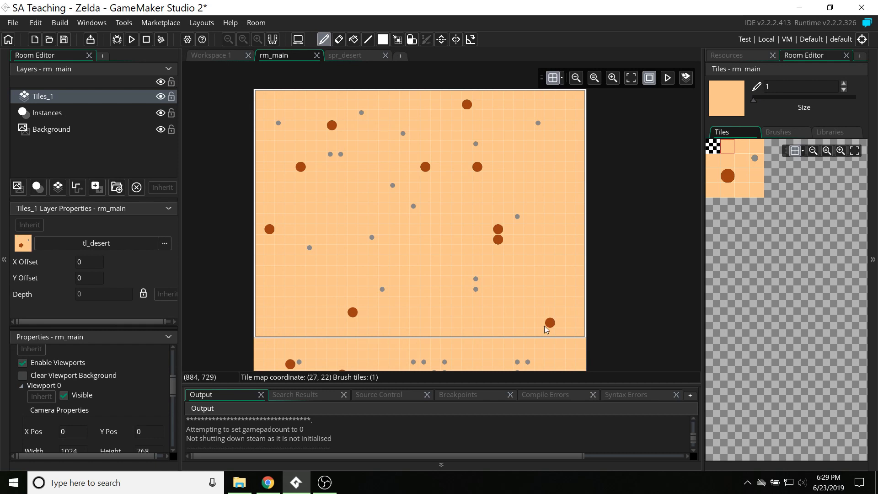
middle_drag(204, 243, 238, 254)
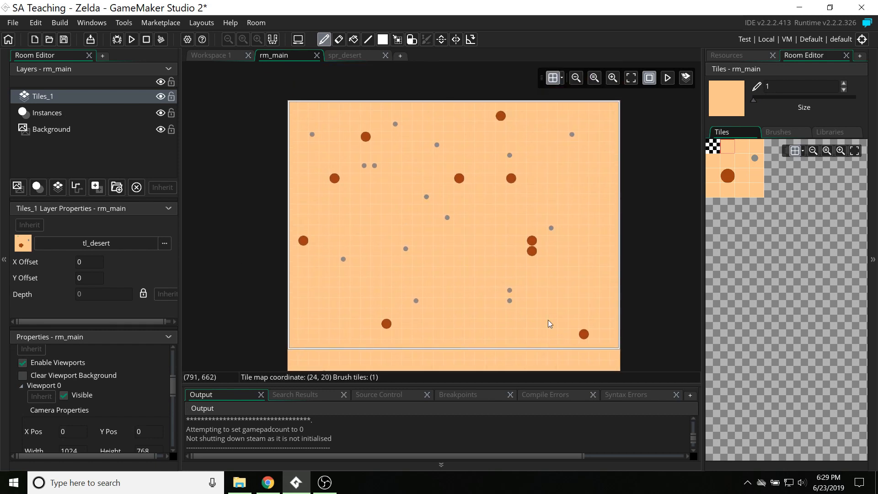
middle_drag(196, 275, 235, 165)
scroll(77, 419, down, 1)
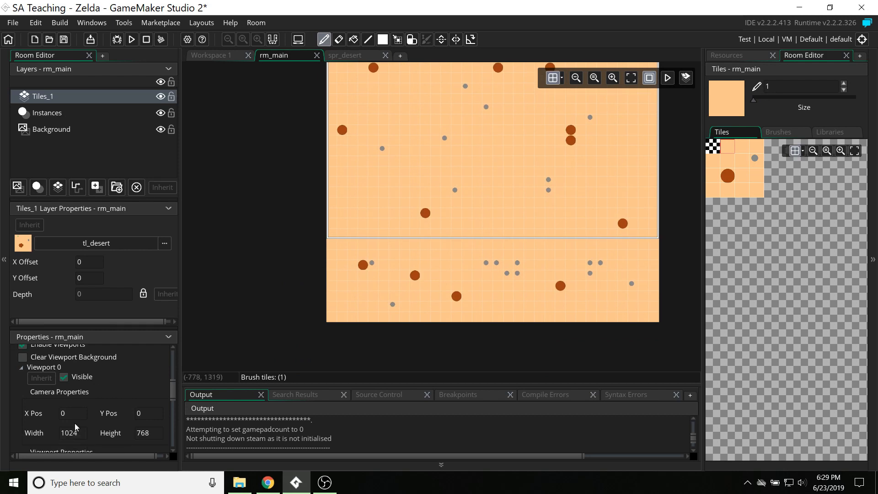
click(84, 433)
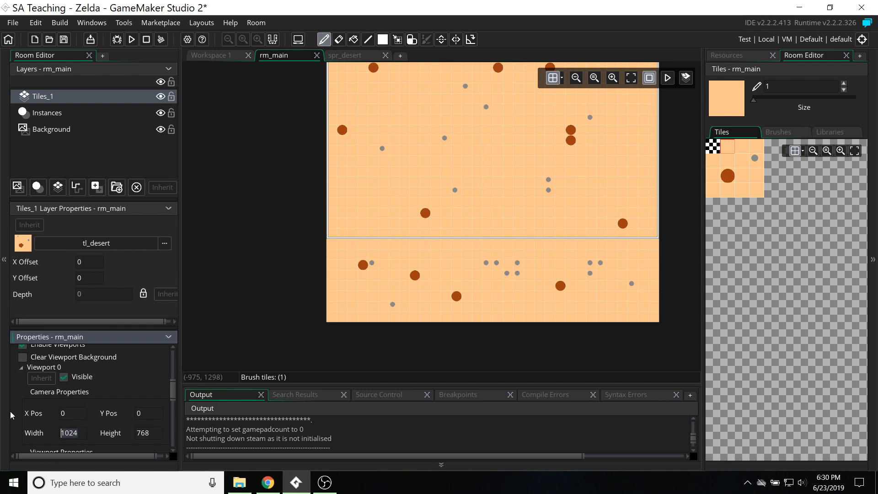
text(512)
key(Tab)
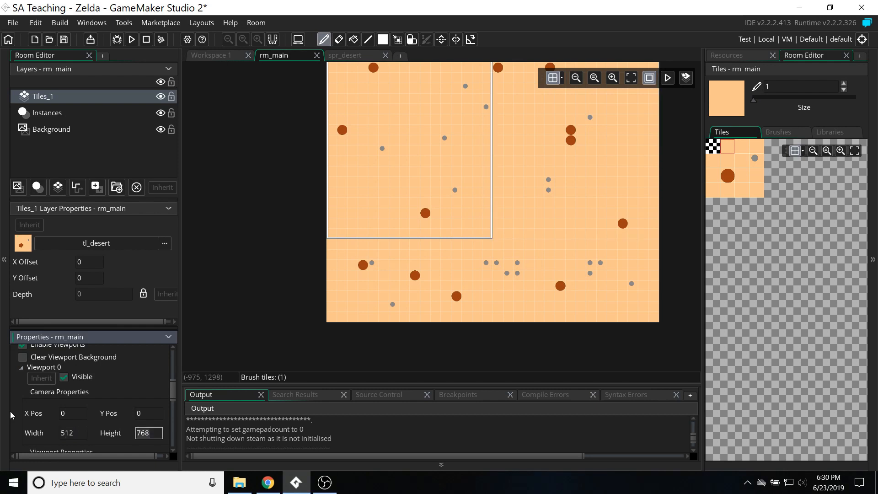
key(BackSpace)
key(BackSpace)
key(BackSpace)
text(35)
key(Tab)
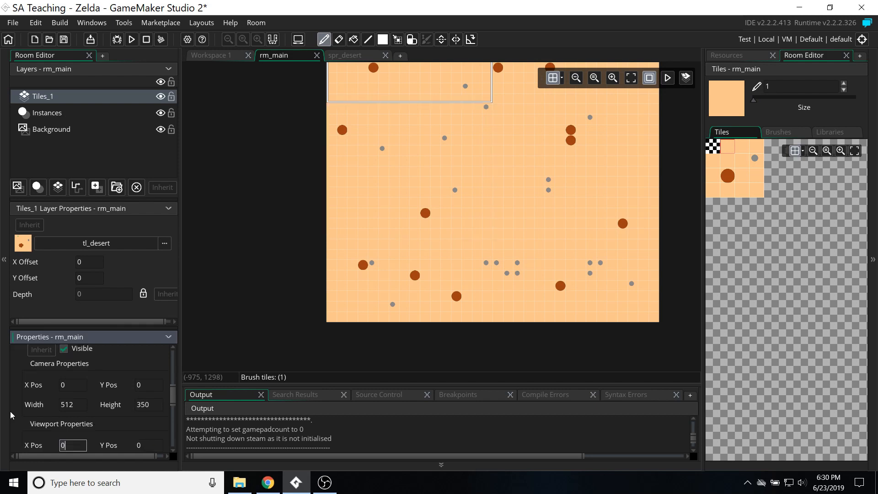
Step: Set Viewport 0's camera size to 300 wide and 200 high
middle_drag(274, 192, 257, 348)
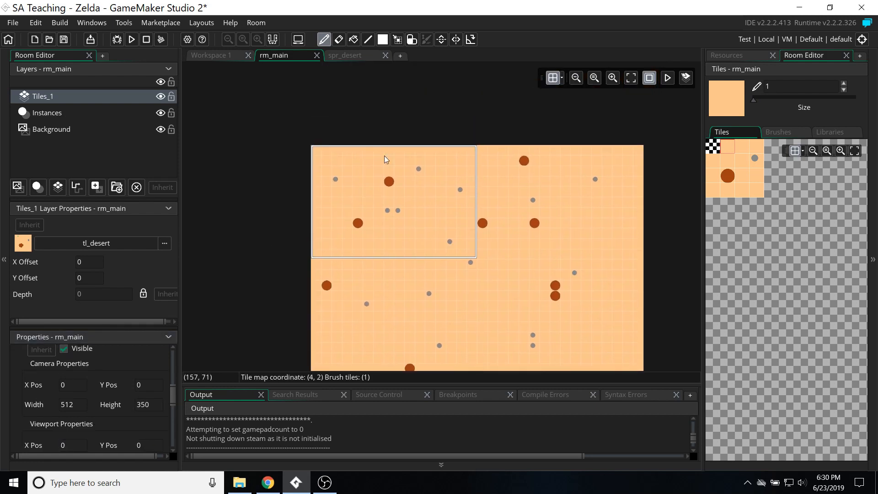
middle_drag(256, 275, 296, 219)
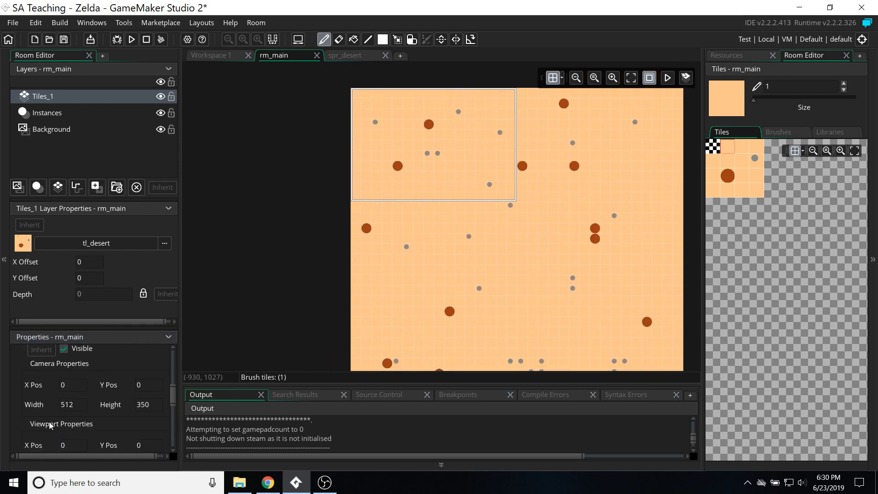
click(62, 404)
text(300)
key(Tab)
text(200)
key(Tab)
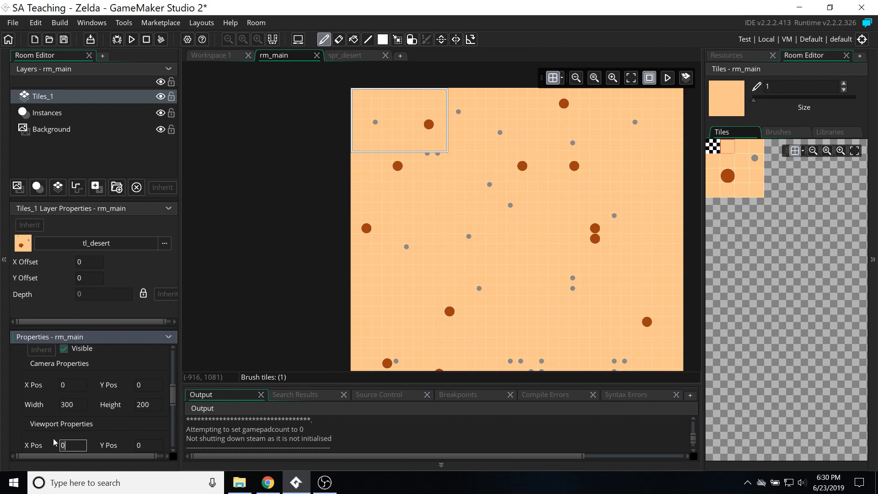
click(77, 405)
Step: Position Viewport 0's camera at X 300 and Y 200 in the room
scroll(276, 218, down, 3)
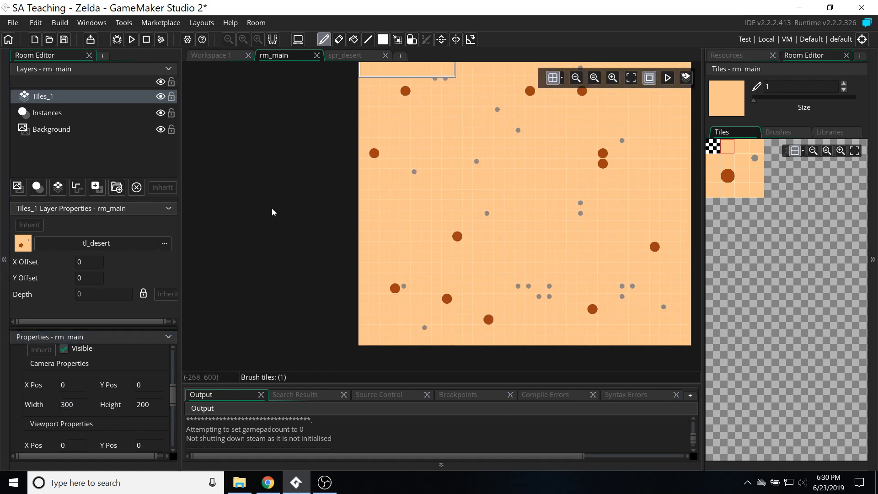
scroll(295, 273, up, 3)
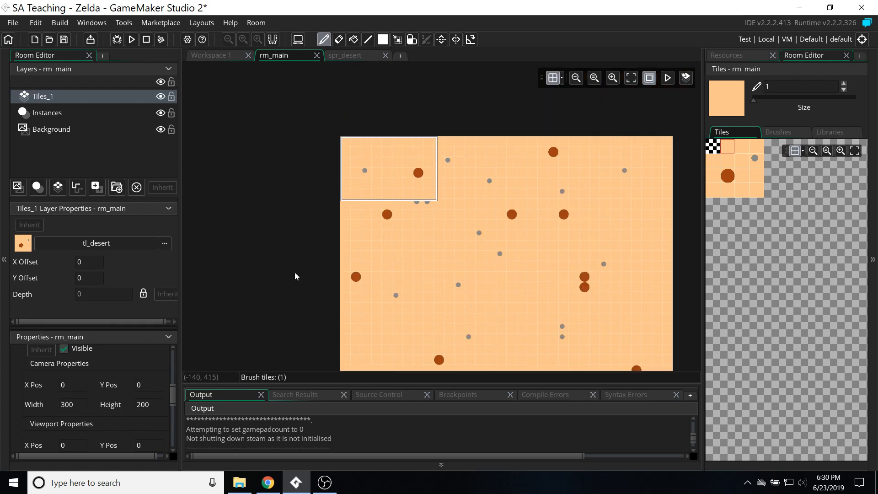
scroll(248, 243, down, 2)
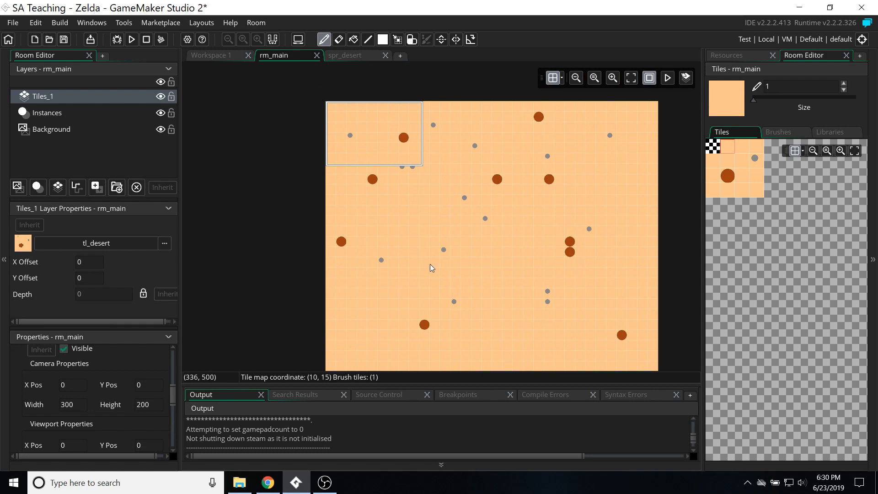
click(84, 385)
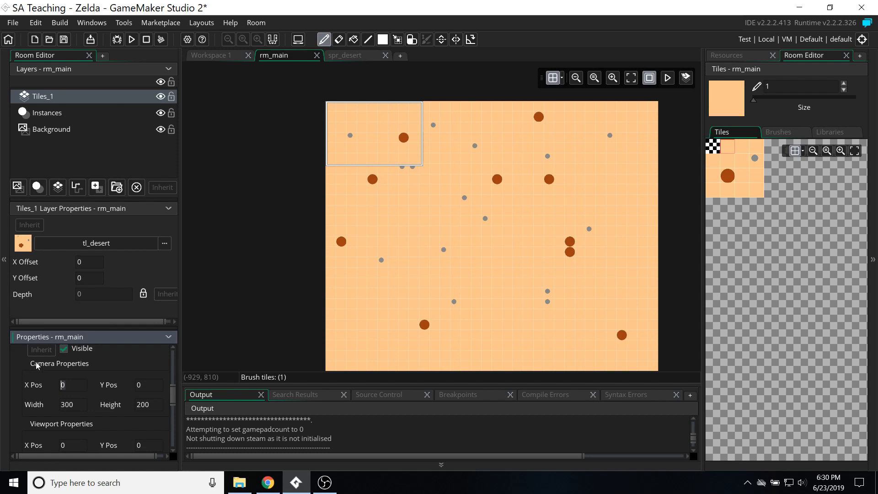
key(Tab)
text(200)
key(Tab)
middle_drag(242, 317, 242, 289)
middle_drag(262, 242, 251, 218)
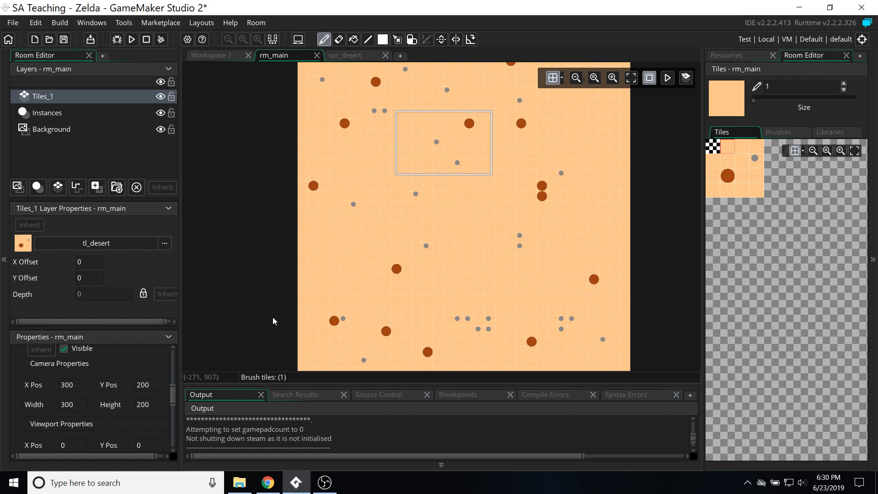
middle_drag(276, 72, 348, 255)
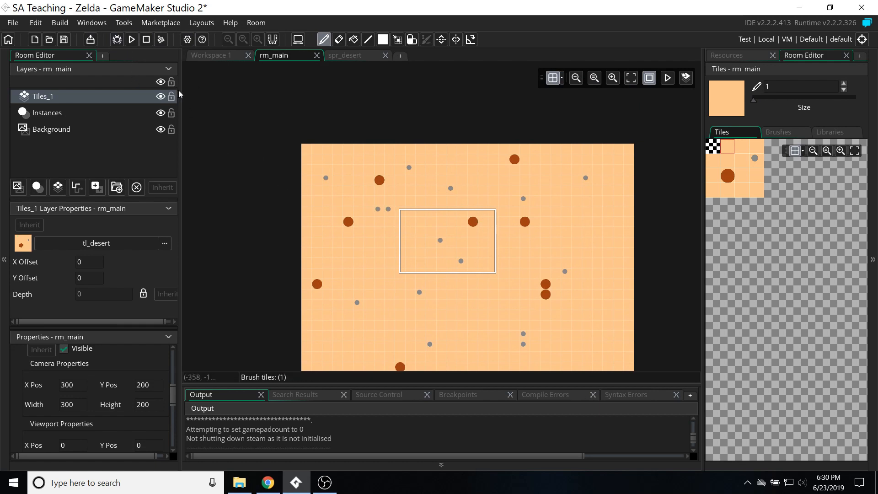
Step: Run the game to check what the repositioned camera shows, and close the game window
click(131, 40)
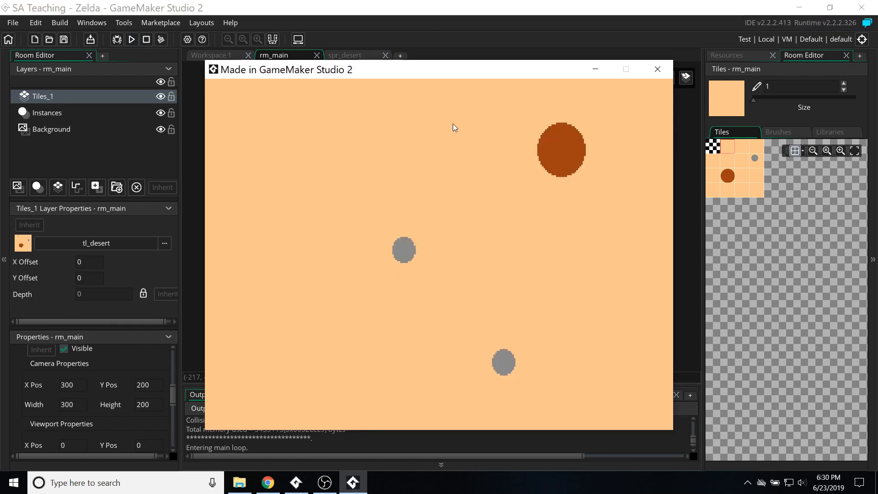
drag(420, 69, 426, 50)
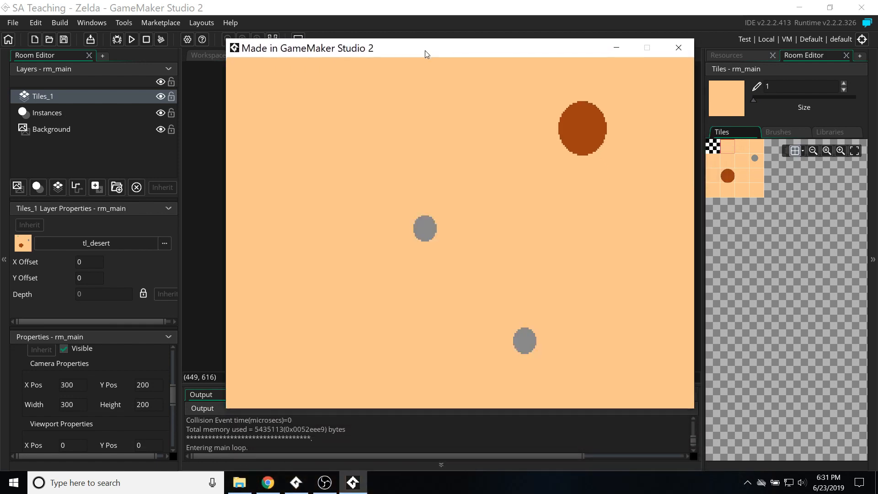
click(678, 49)
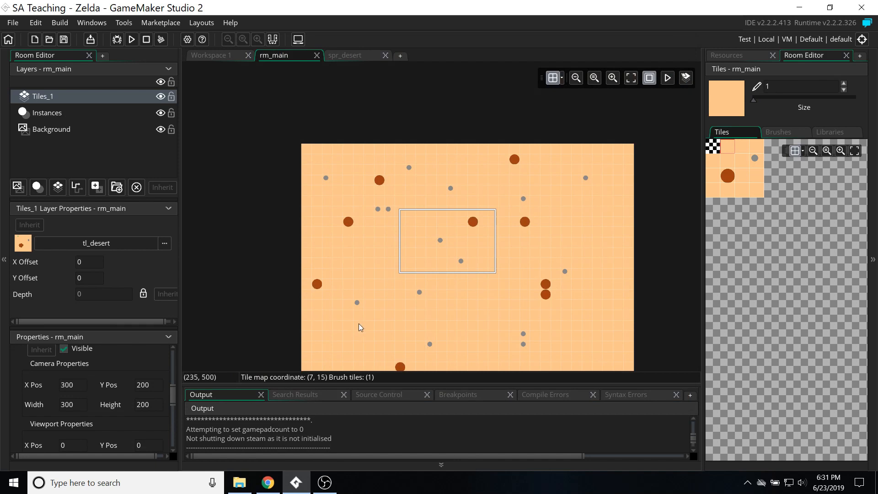
Step: Create a new object named obj_player in the project's resources and save the project
scroll(268, 247, down, 2)
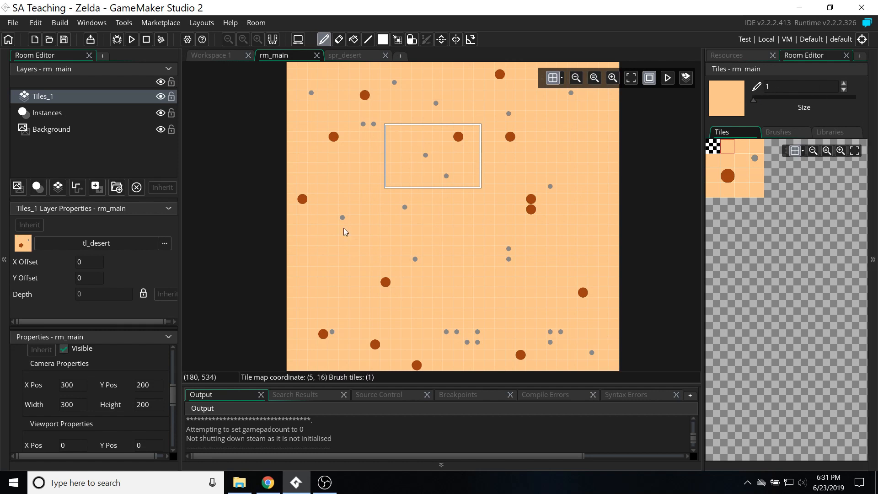
click(728, 55)
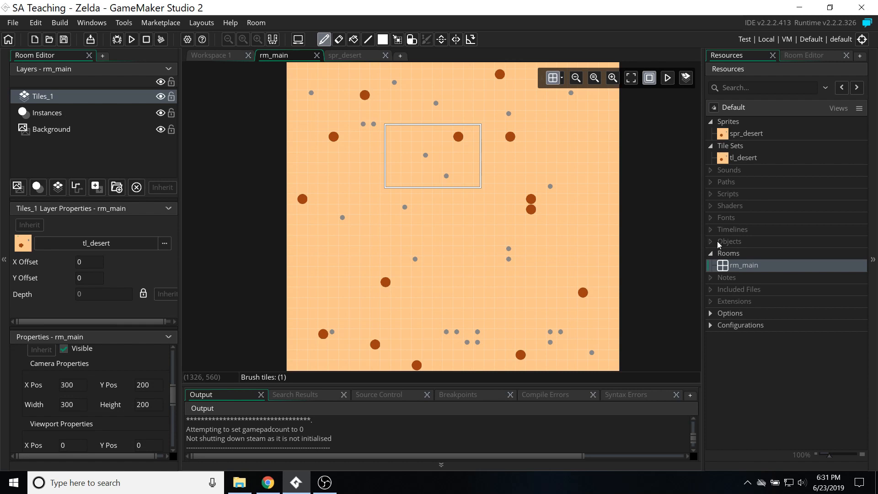
click(731, 240)
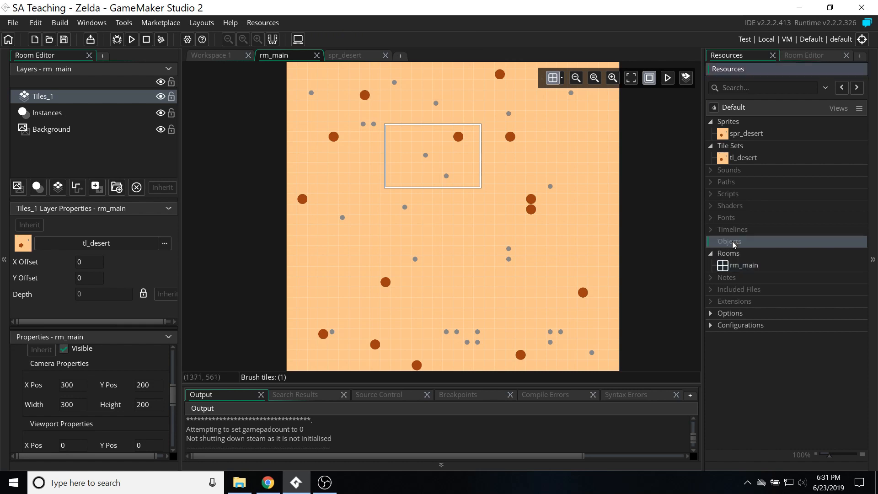
right_click(731, 240)
click(739, 245)
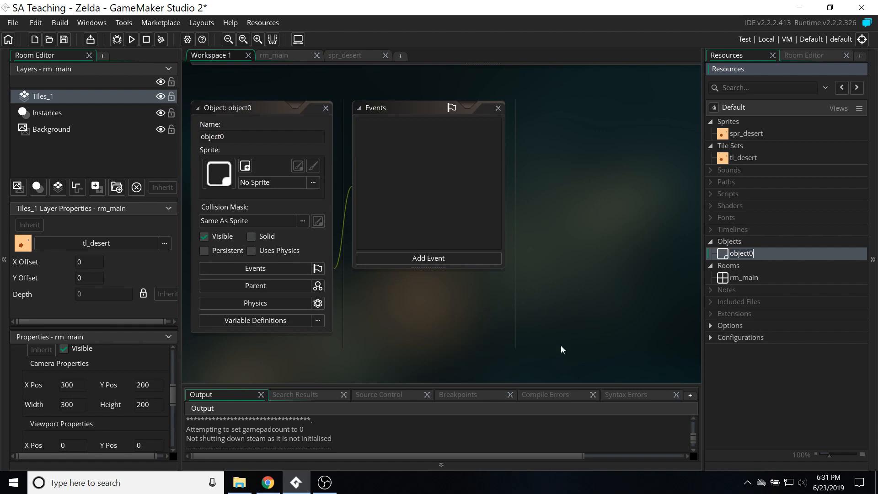
text(obj)
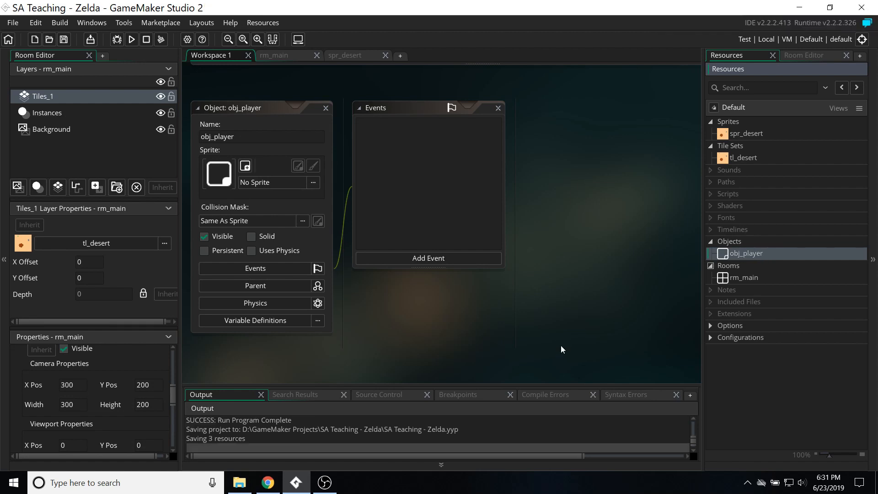
middle_drag(495, 300, 621, 290)
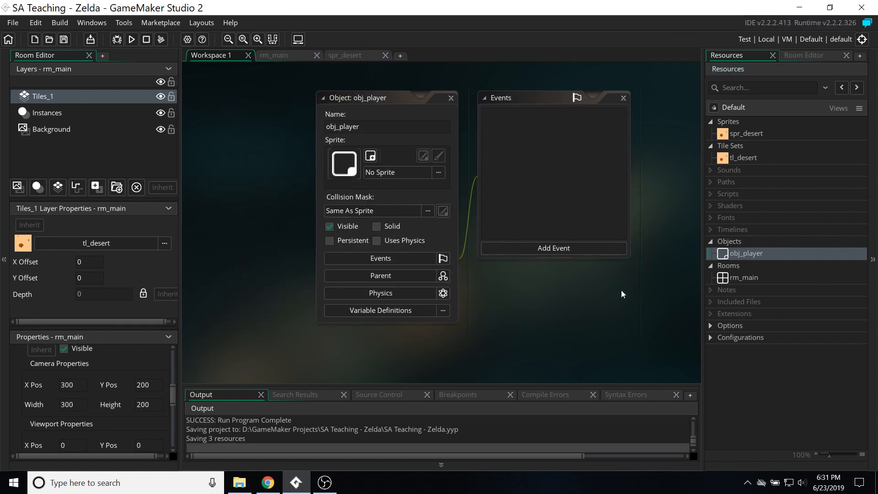
Step: Create a new sprite for obj_player and open its blank frame for image editing
middle_drag(572, 323, 519, 312)
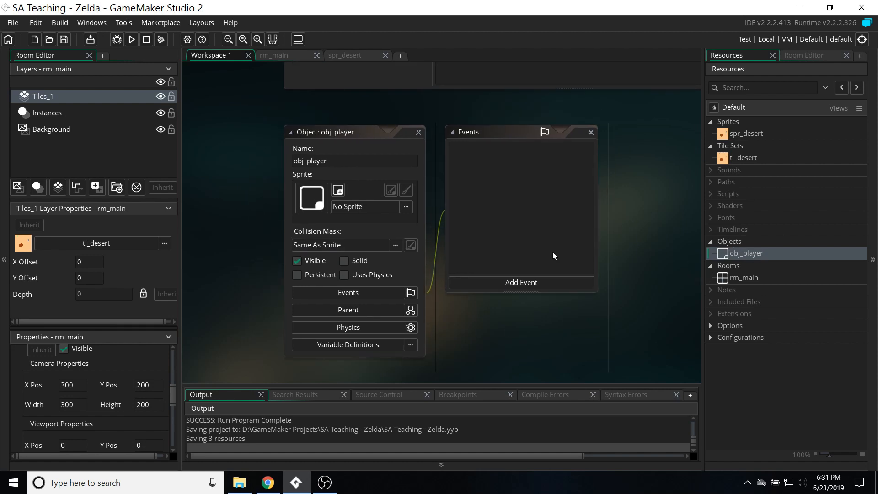
click(337, 190)
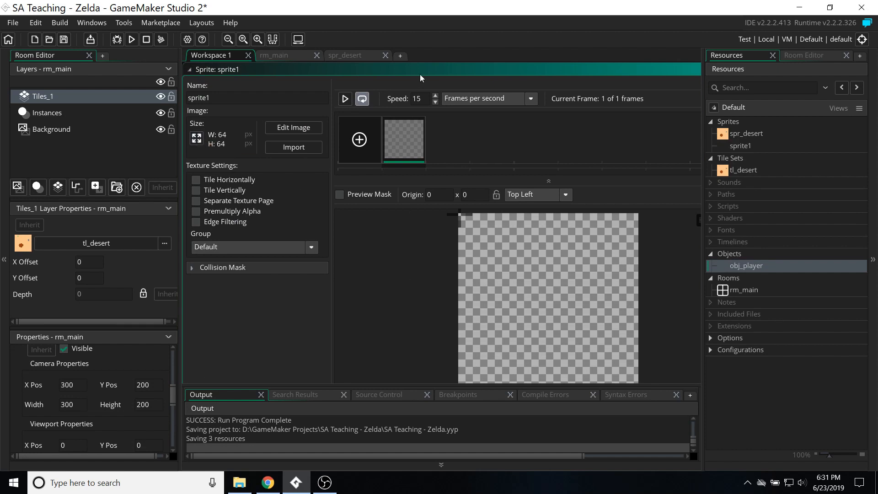
double_click(414, 140)
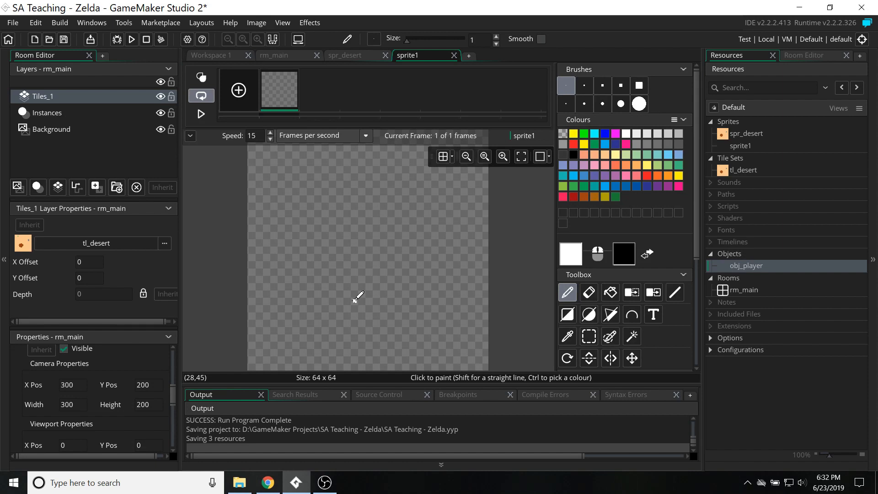
Step: Rename the new sprite in the project's resources as spr_player
click(740, 146)
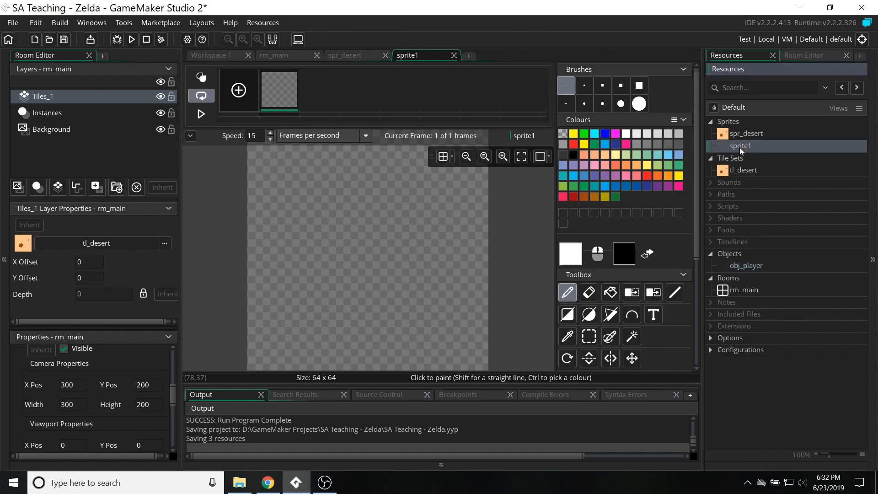
text(spr)
key(Return)
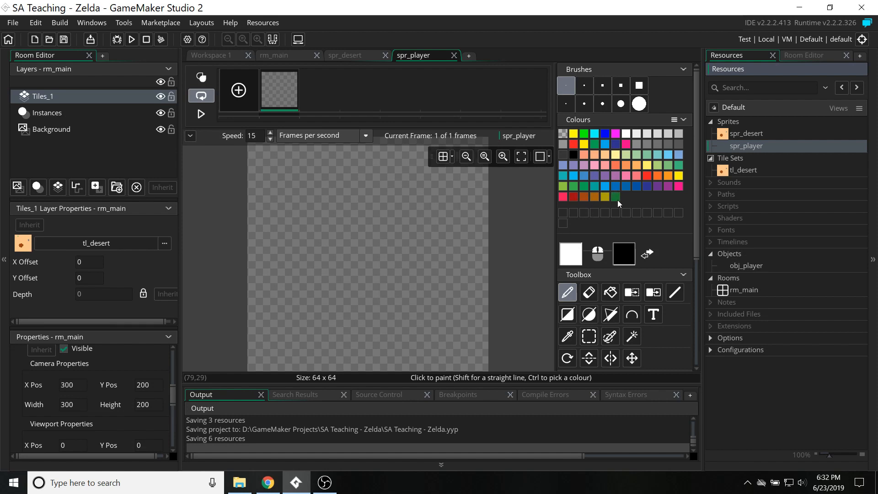
Step: Paint the character's two legs and hips in dark green with the size 15 square brush on the lower part of the canvas
click(638, 86)
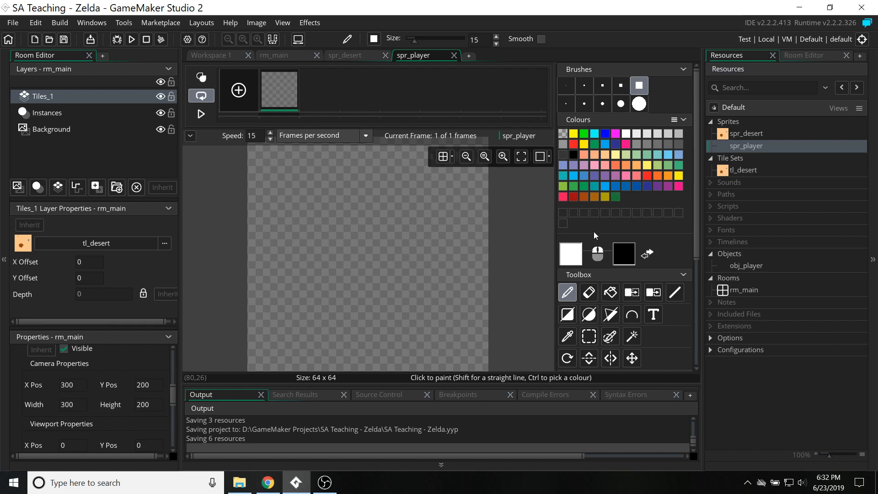
click(615, 196)
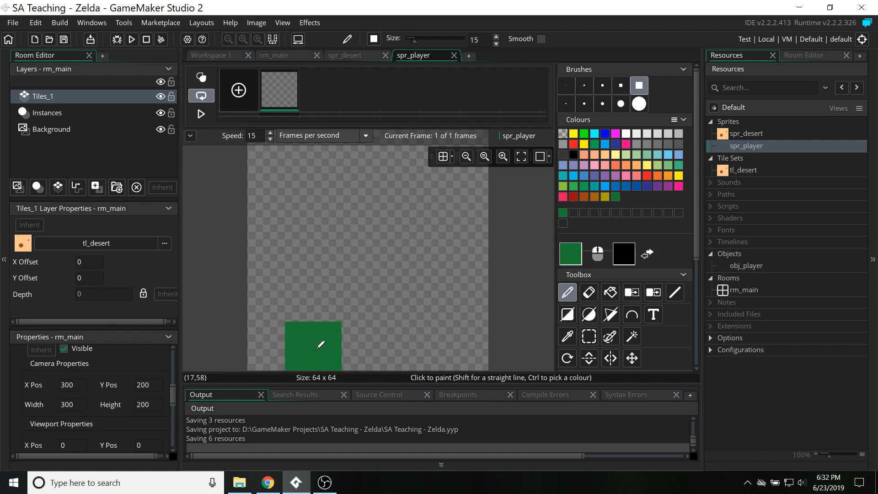
mouse_move(321, 343)
mouse_down()
mouse_move(326, 314)
mouse_move(396, 277)
mouse_move(408, 344)
mouse_up()
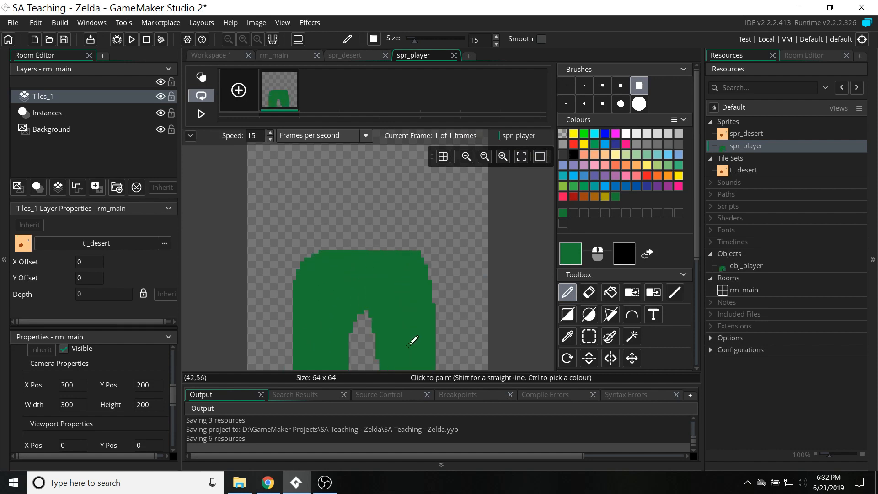
scroll(345, 290, up, 3)
scroll(345, 293, down, 3)
scroll(352, 297, up, 3)
scroll(451, 294, down, 3)
mouse_move(341, 256)
mouse_down()
mouse_move(325, 254)
mouse_move(386, 266)
mouse_move(407, 254)
mouse_move(323, 231)
mouse_move(405, 225)
mouse_move(323, 229)
mouse_up()
scroll(325, 250, down, 3)
mouse_move(356, 247)
middle_down()
mouse_move(364, 359)
mouse_move(348, 331)
middle_up()
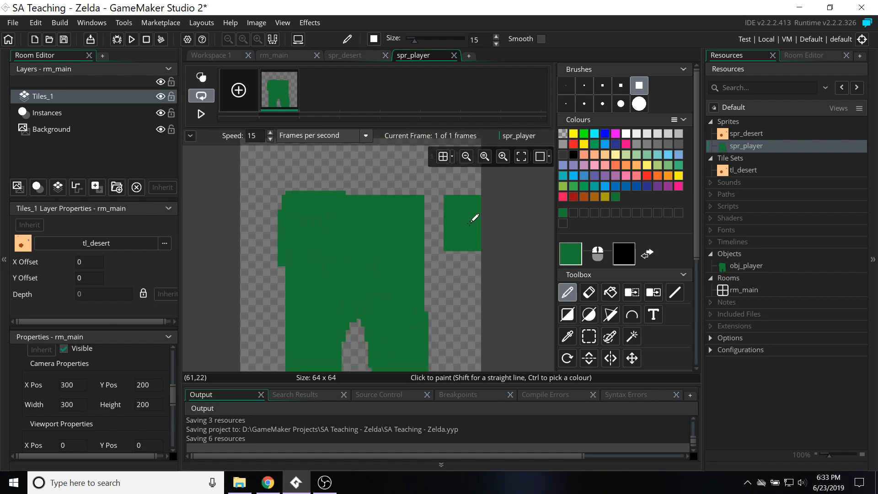
key(ctrl+z)
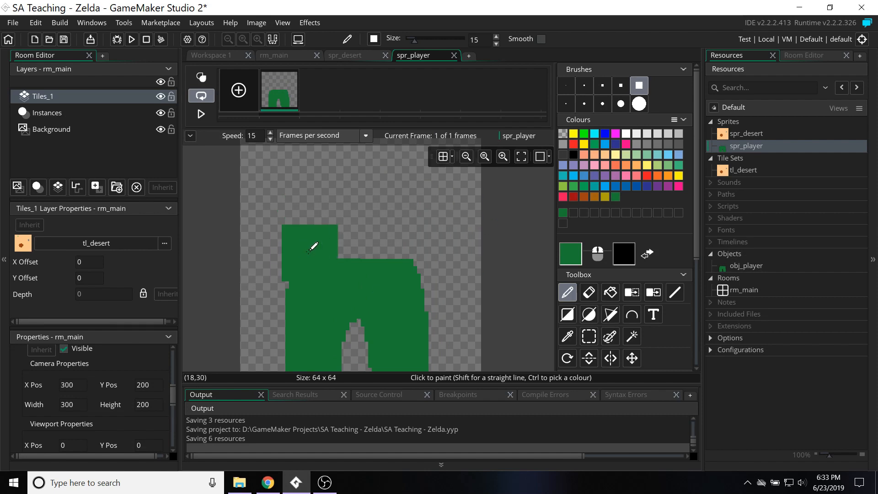
Step: Paint a dark green torso above the legs with the size 15 square brush, leaving space above it for a head
mouse_move(316, 251)
mouse_down()
mouse_move(400, 238)
mouse_move(323, 235)
mouse_move(391, 231)
mouse_move(371, 234)
mouse_up()
middle_drag(362, 271, 367, 322)
mouse_move(319, 298)
mouse_down()
mouse_move(321, 285)
mouse_move(366, 274)
mouse_move(393, 283)
mouse_up()
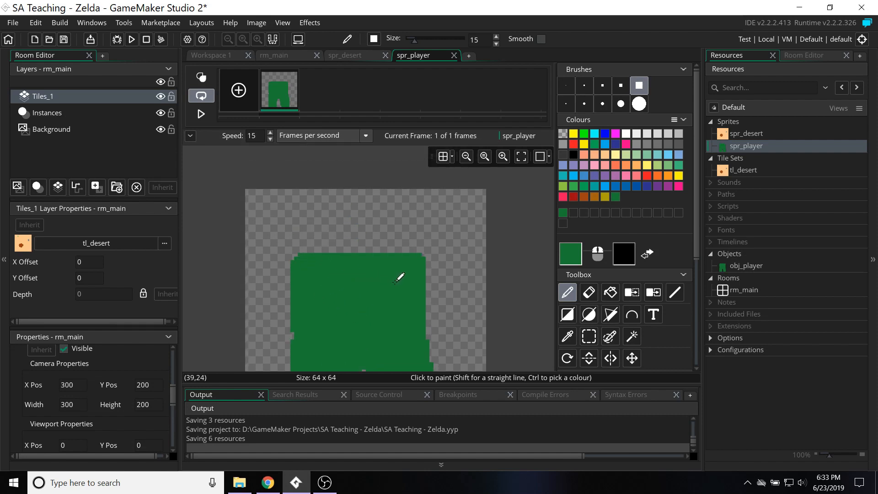
scroll(362, 292, down, 2)
scroll(365, 237, up, 2)
scroll(365, 334, down, 2)
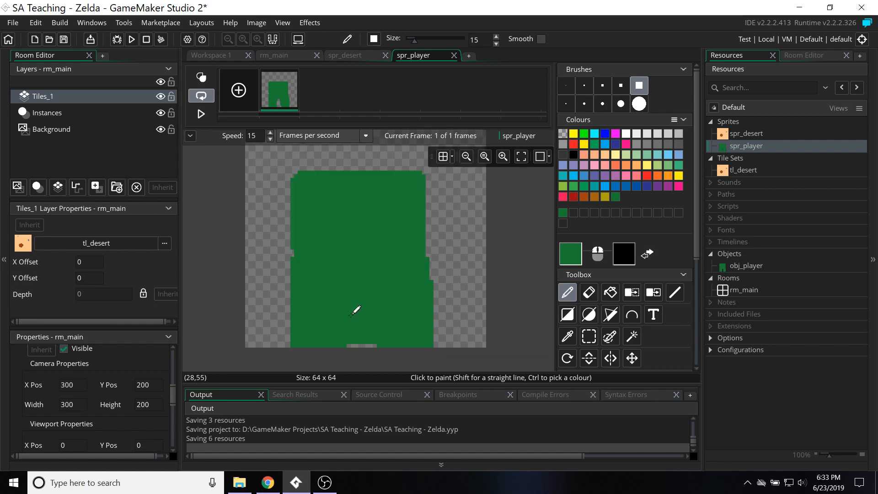
scroll(356, 249, up, 1)
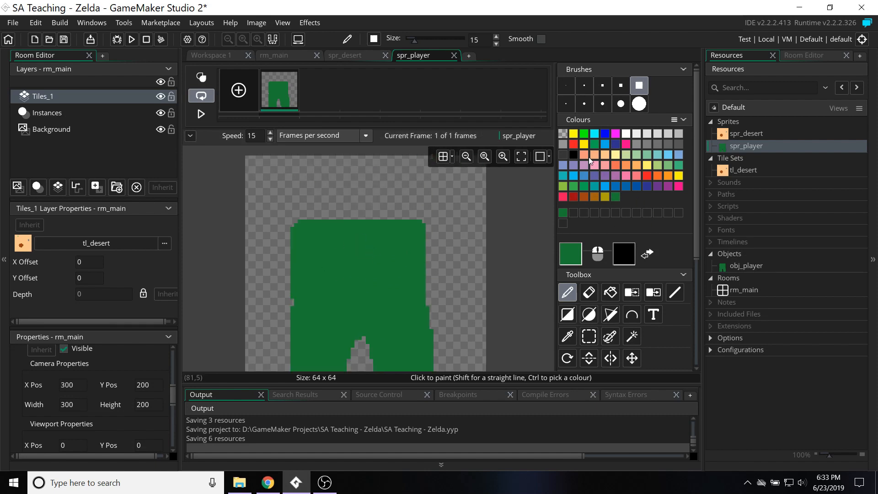
Step: Stamp a round peach head above the torso with the size 15 round brush
click(638, 106)
click(604, 154)
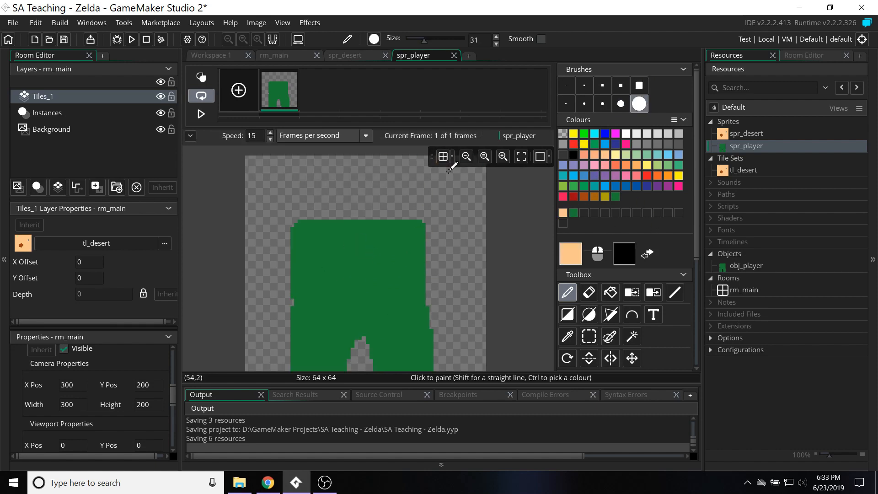
click(620, 103)
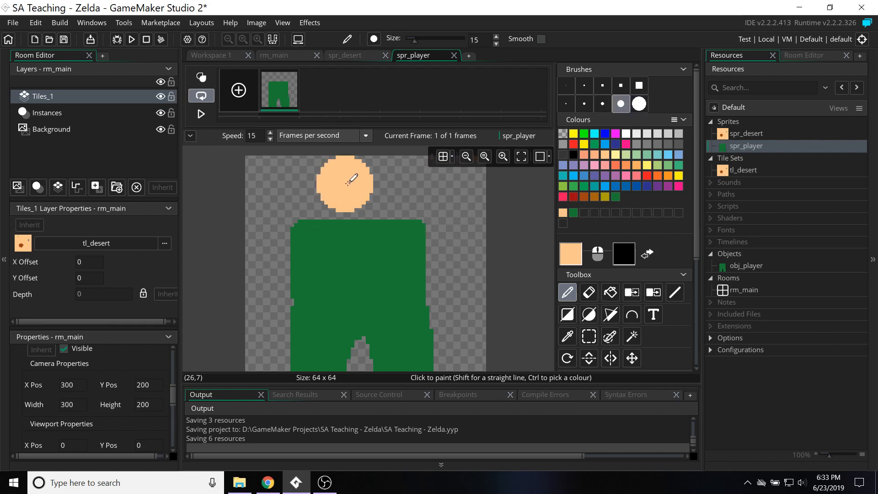
click(638, 104)
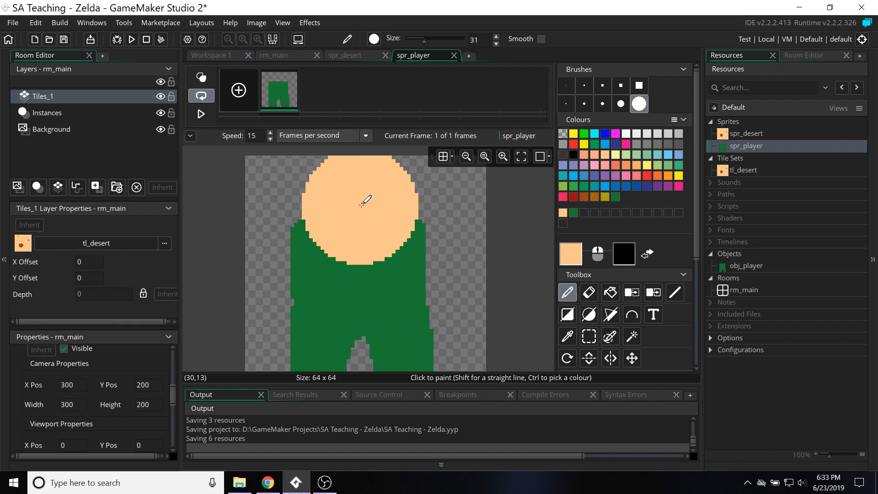
click(621, 104)
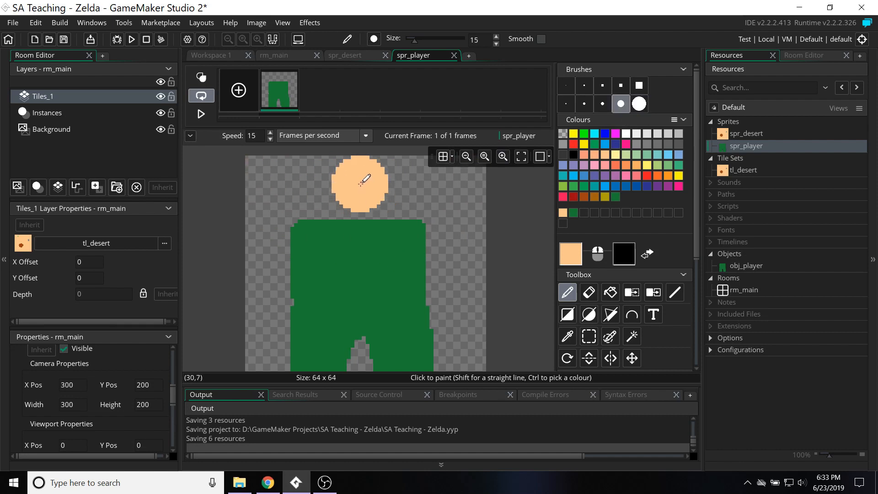
click(361, 183)
scroll(397, 281, down, 3)
scroll(400, 297, up, 4)
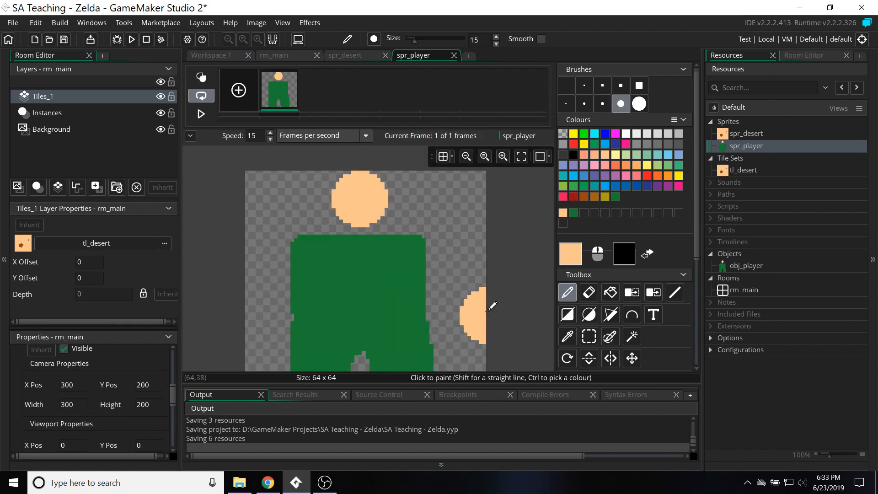
scroll(483, 297, down, 1)
Step: Slim the green body by erasing along both of its sides with the size 15 round eraser
click(563, 135)
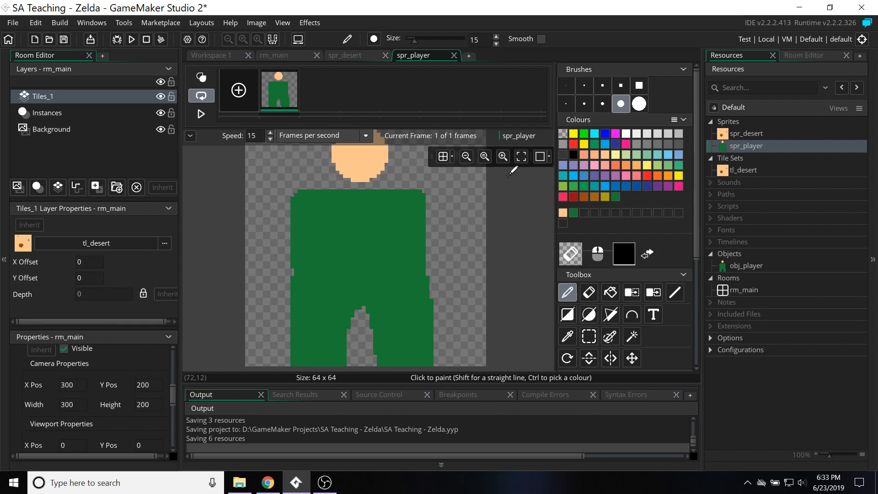
click(588, 292)
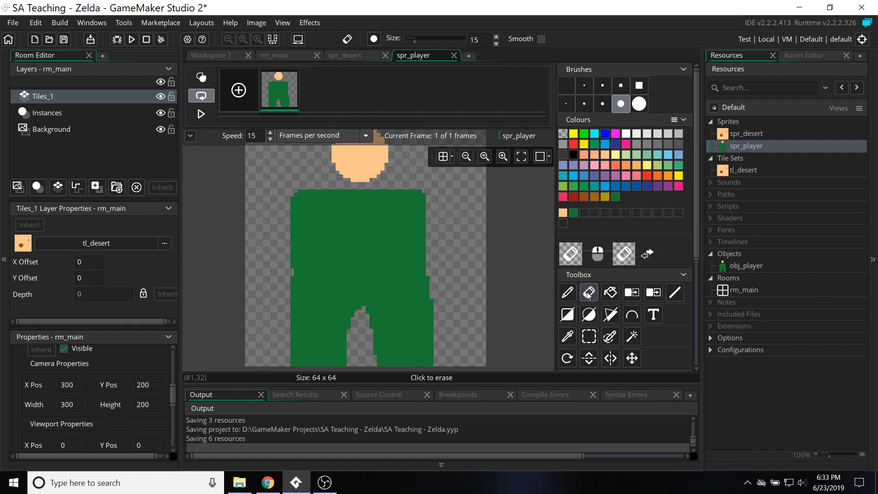
drag(284, 182, 289, 331)
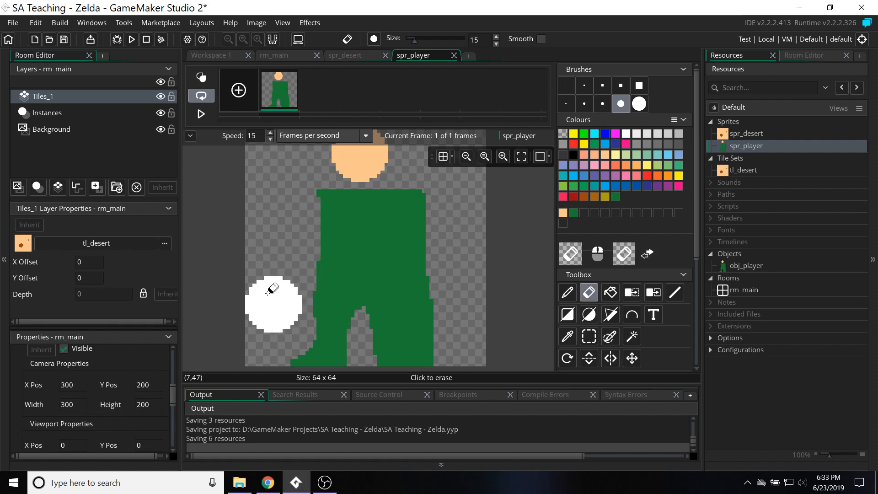
scroll(270, 292, down, 3)
drag(284, 222, 284, 232)
scroll(265, 229, up, 3)
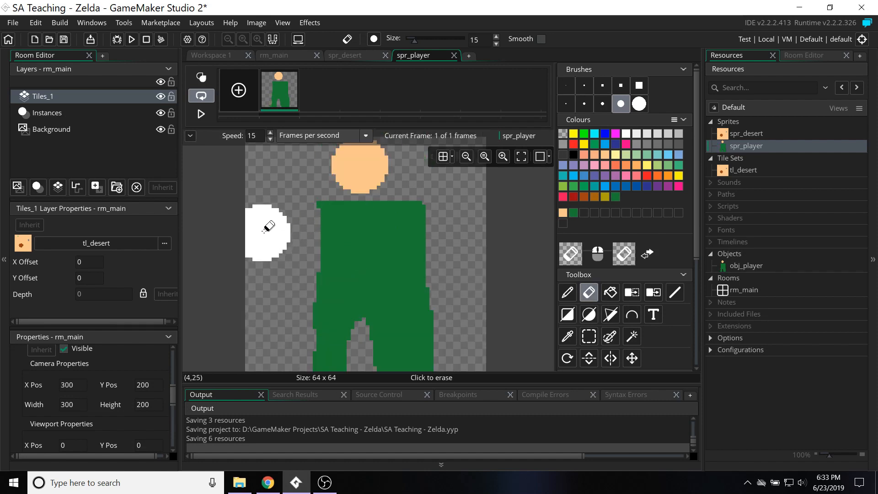
mouse_move(456, 198)
mouse_down()
mouse_move(439, 197)
mouse_move(447, 360)
mouse_move(432, 310)
mouse_move(424, 196)
mouse_move(435, 227)
mouse_up()
scroll(439, 295, down, 3)
scroll(443, 295, up, 3)
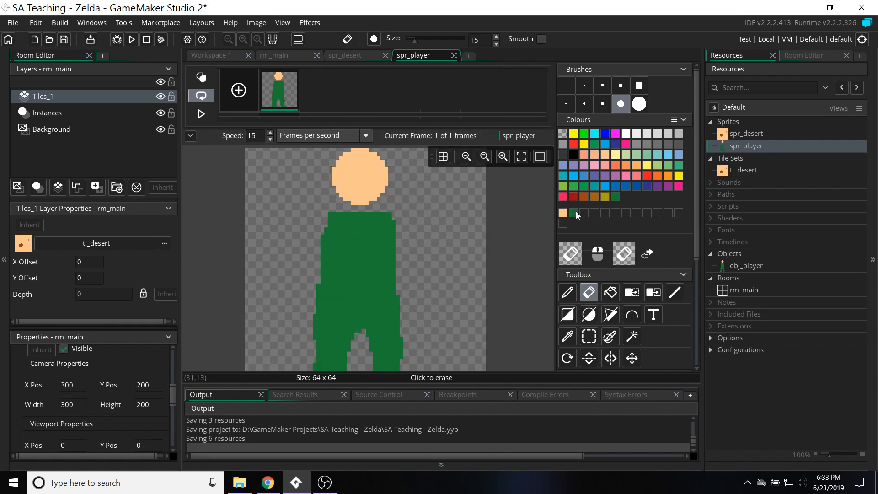
Step: Draw a peach neck joining the head and torso with the size 1 pencil
click(567, 292)
click(566, 86)
drag(364, 212, 360, 209)
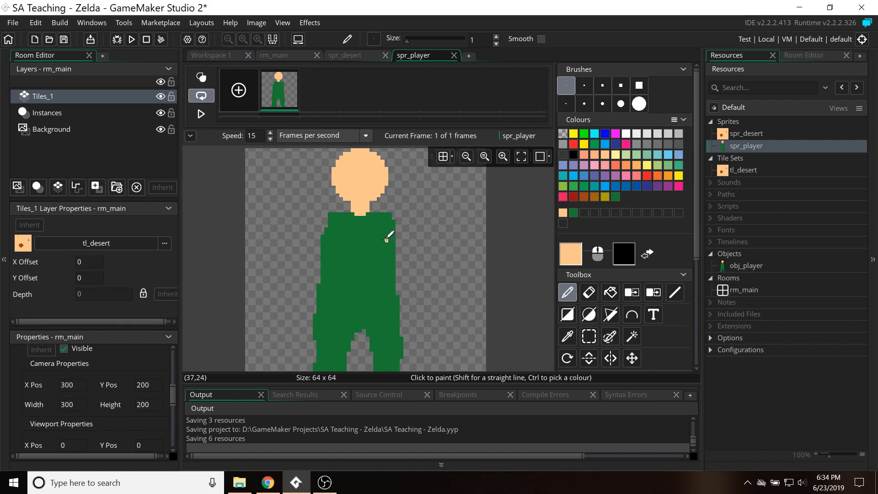
Step: Add two black eyes to the face with the size 3 round brush
click(573, 156)
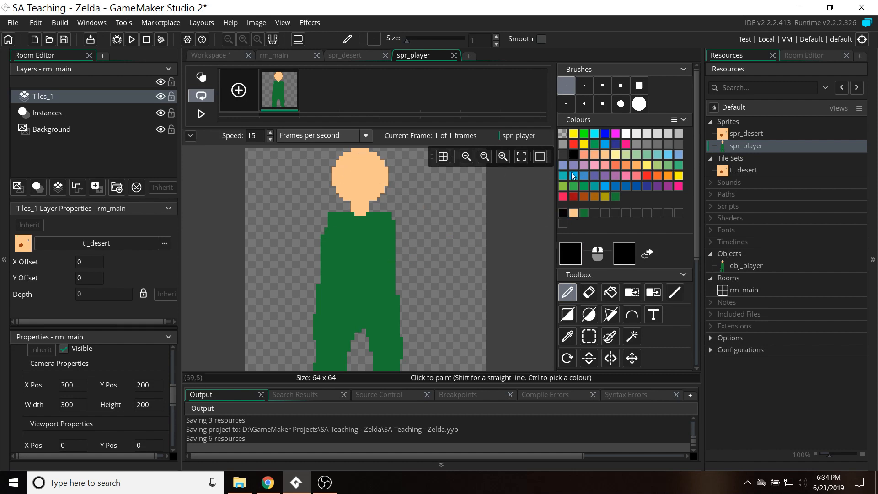
click(584, 86)
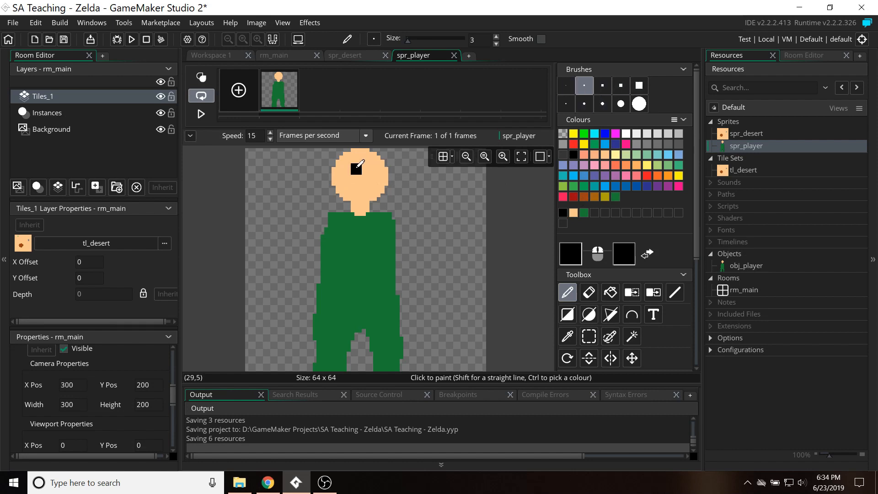
click(566, 104)
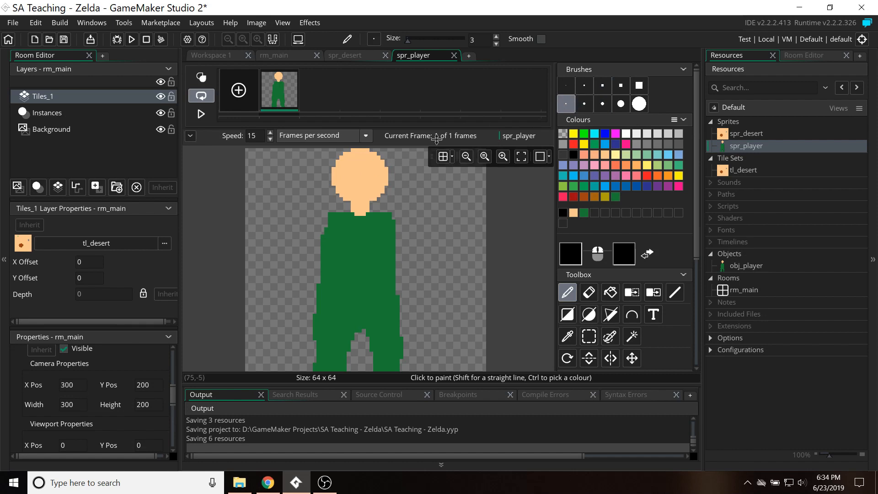
click(353, 168)
scroll(521, 274, up, 3)
scroll(521, 281, down, 3)
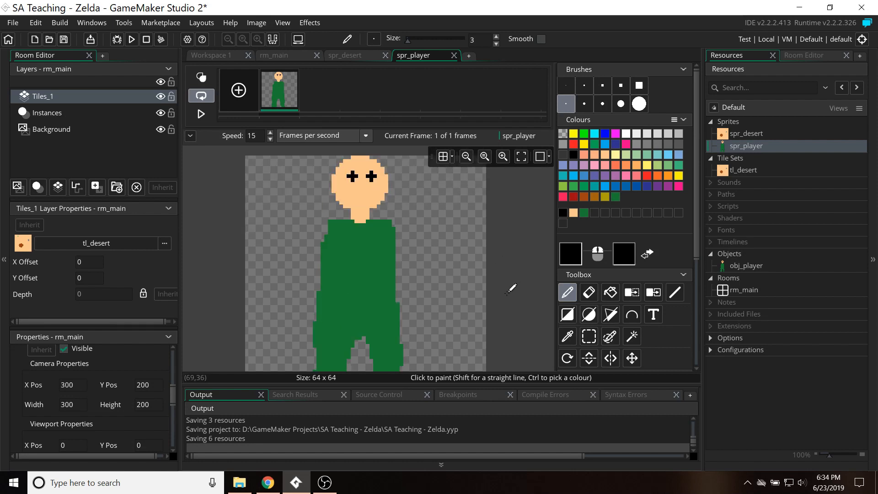
Step: Choose red as the drawing colour, select the whole head, move it down 3 pixels and deselect it
click(572, 144)
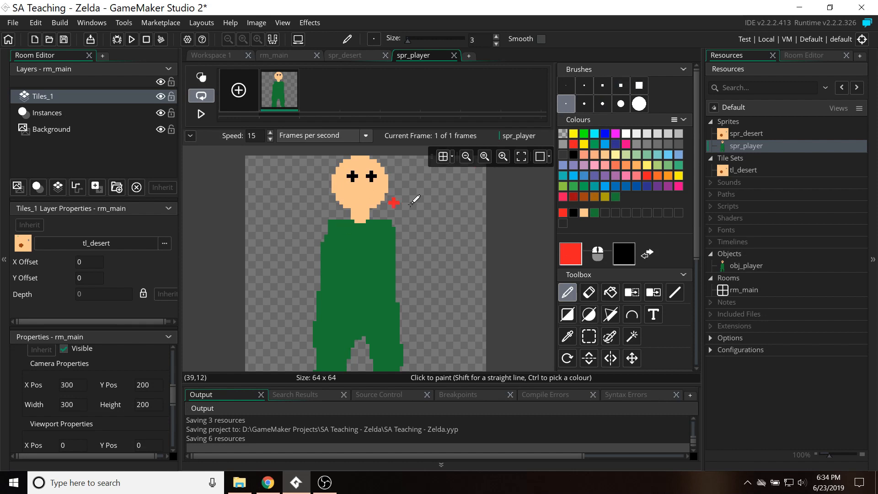
click(589, 336)
drag(389, 211, 330, 157)
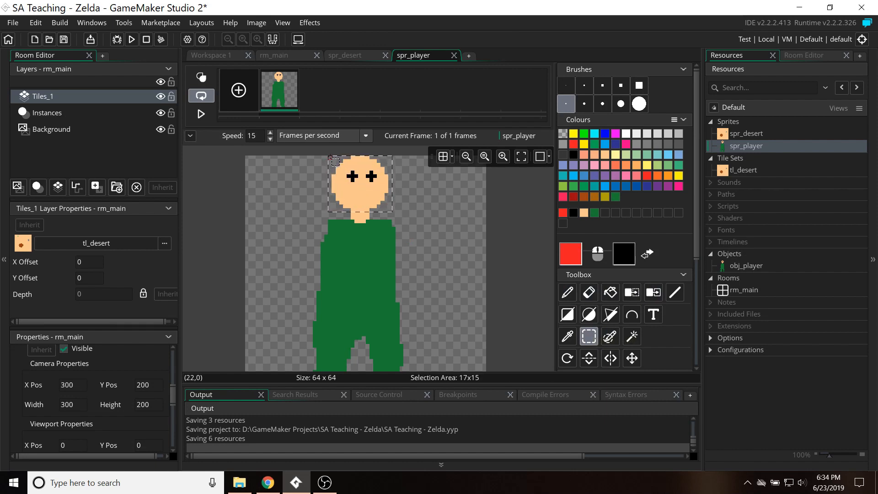
key(Right)
key(Down)
key(Left)
key(Down)
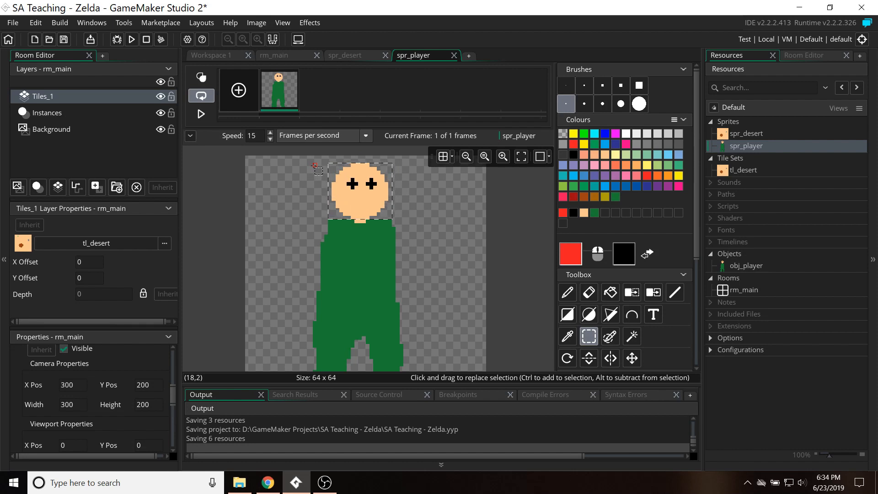
key(Down)
click(486, 275)
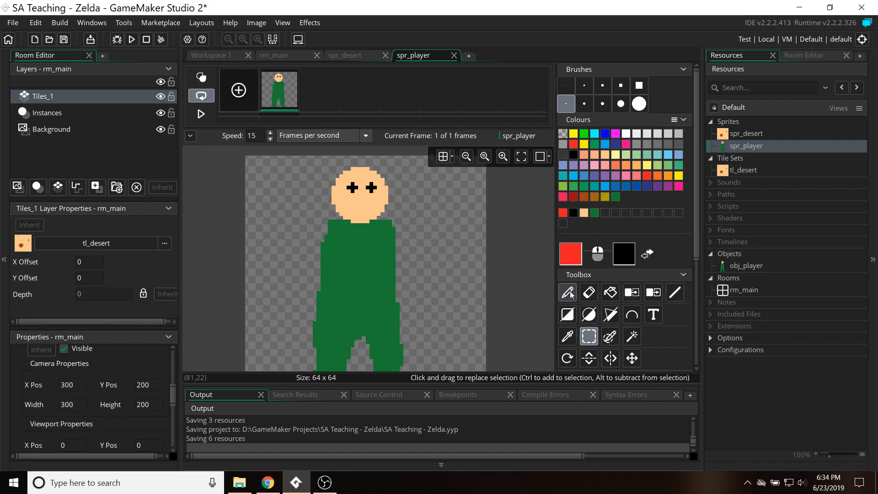
Step: Paint a red block centred on top of the head with the size 7 square brush
click(620, 85)
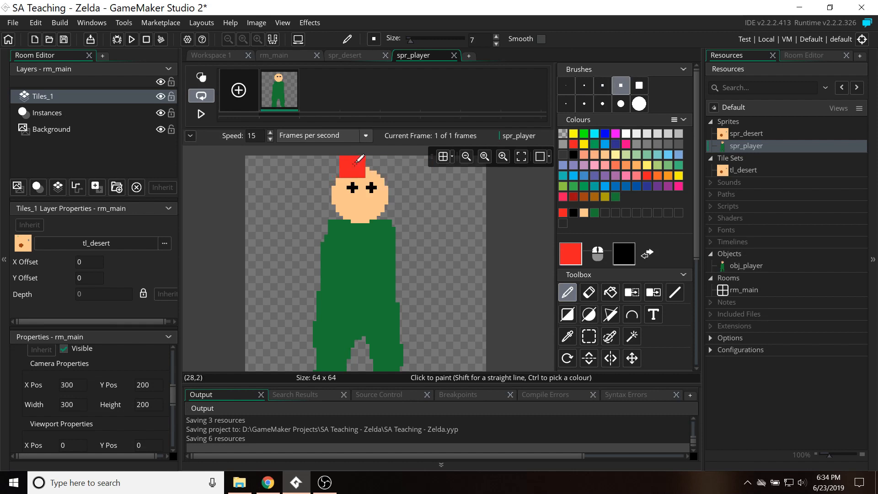
click(356, 164)
key(ctrl+z)
click(360, 163)
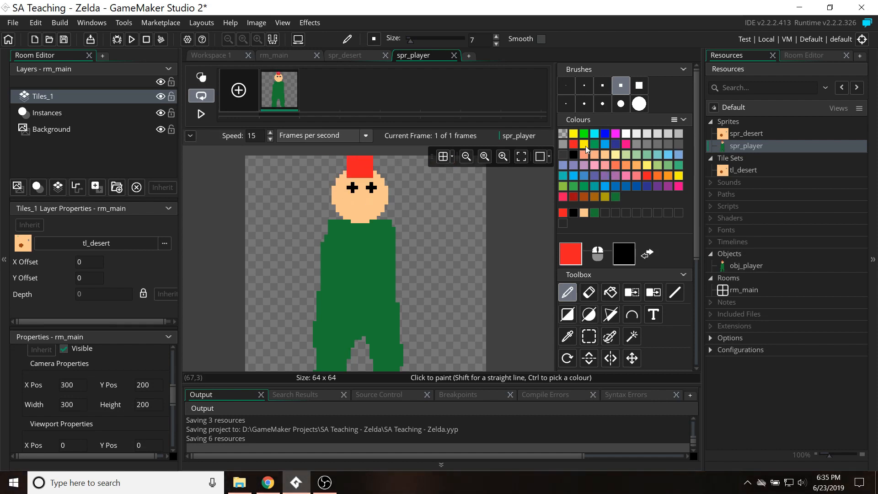
Step: Draw a yellow feather curving out from the upper part of the red hat with the size 1 brush
click(565, 89)
click(573, 133)
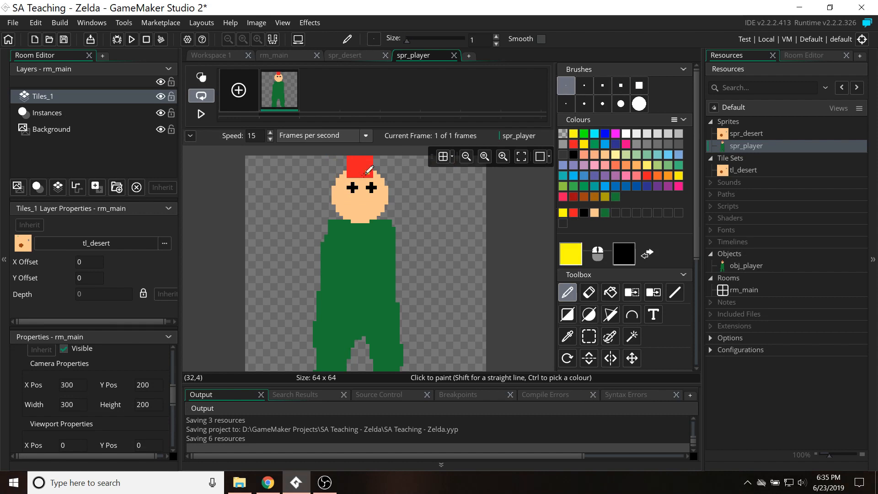
drag(353, 158, 338, 168)
scroll(451, 251, down, 5)
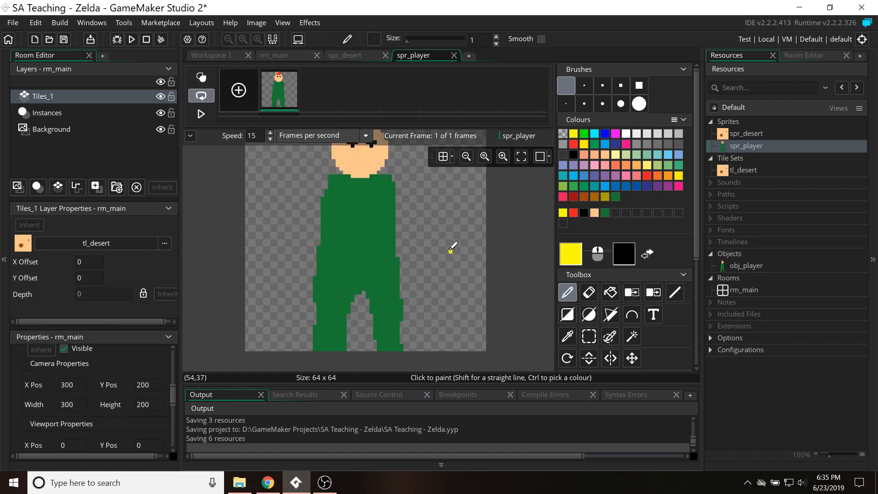
scroll(442, 258, up, 6)
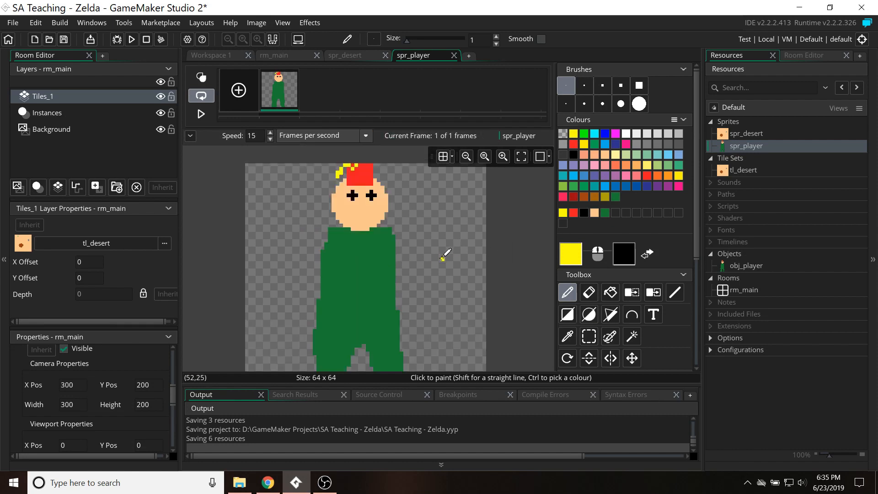
Step: Paint two green arms sloping outward and down from the shoulders with the size 5 square brush, using the torso's green
click(603, 86)
ctrl+click(337, 282)
drag(330, 243, 300, 299)
click(396, 243)
mouse_move(395, 240)
mouse_down()
mouse_move(413, 259)
mouse_move(419, 290)
mouse_up()
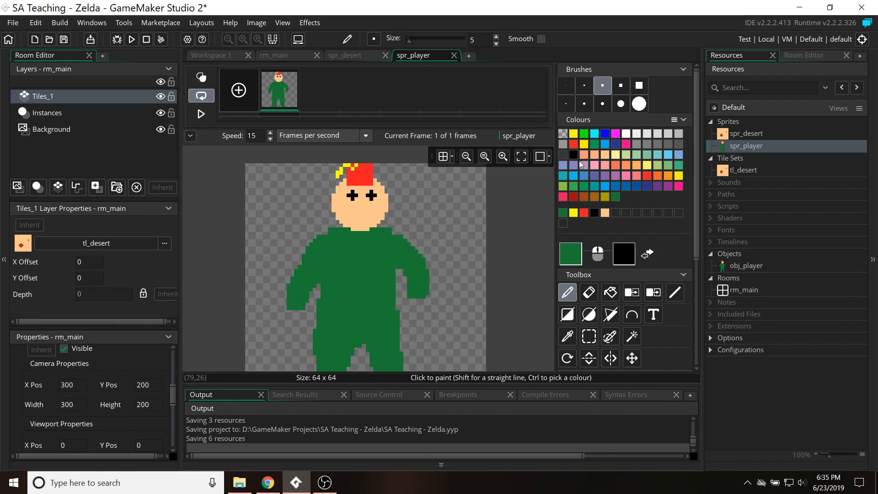
Step: Add four yellow buttons down the middle of the torso with the size 1 brush
click(574, 212)
click(566, 85)
scroll(363, 263, up, 1)
click(359, 263)
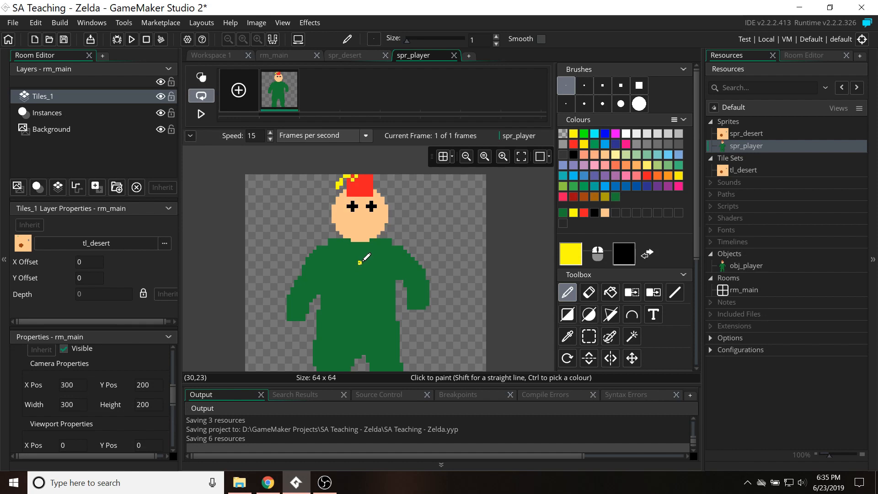
click(360, 282)
click(359, 301)
click(360, 322)
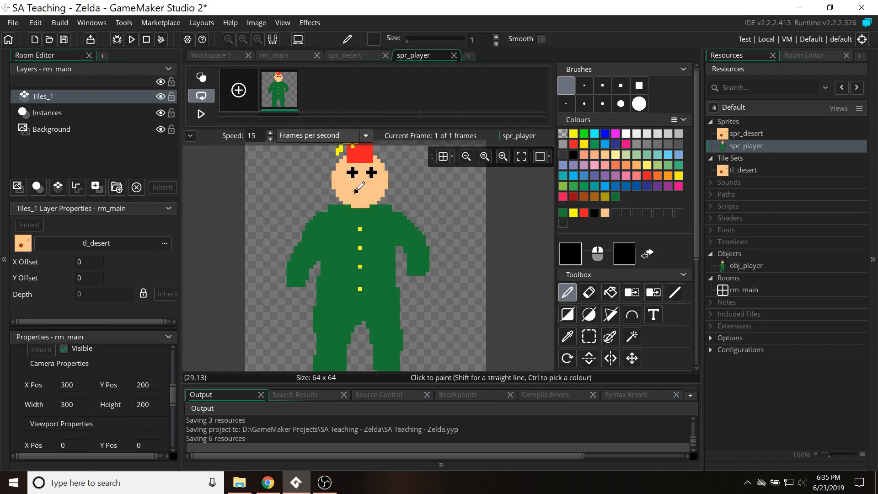
Step: Draw a black smiling mouth on the face below the eyes
drag(353, 186, 385, 186)
click(394, 232)
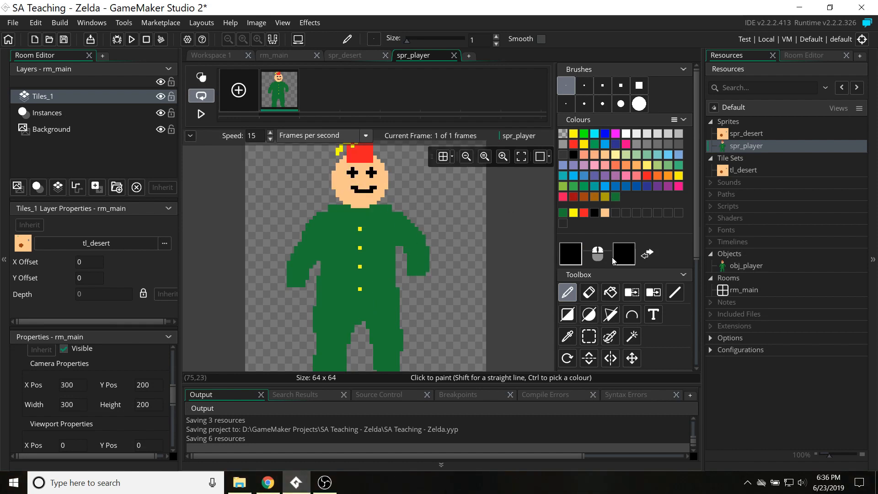
scroll(474, 260, down, 3)
scroll(474, 260, up, 3)
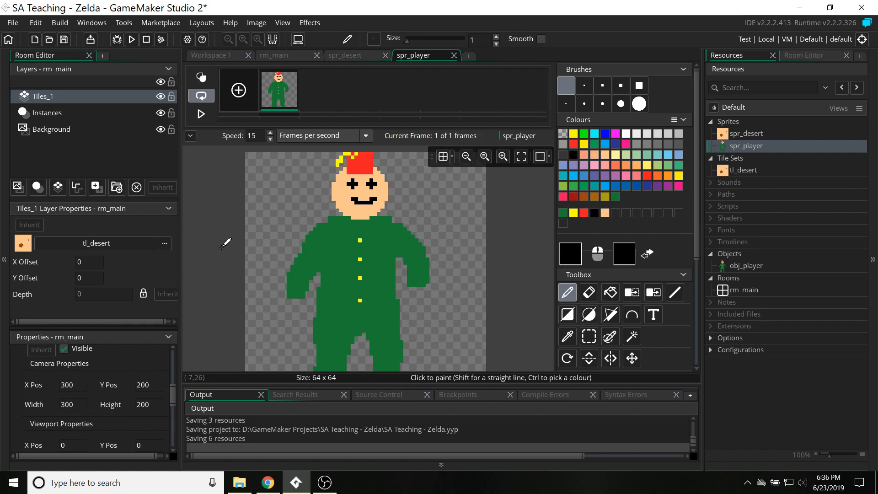
scroll(492, 196, down, 1)
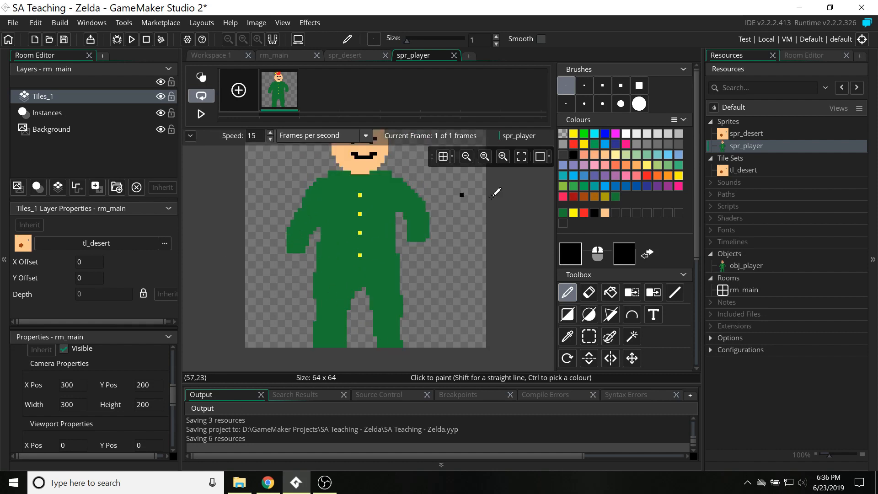
scroll(309, 310, up, 2)
scroll(299, 246, down, 1)
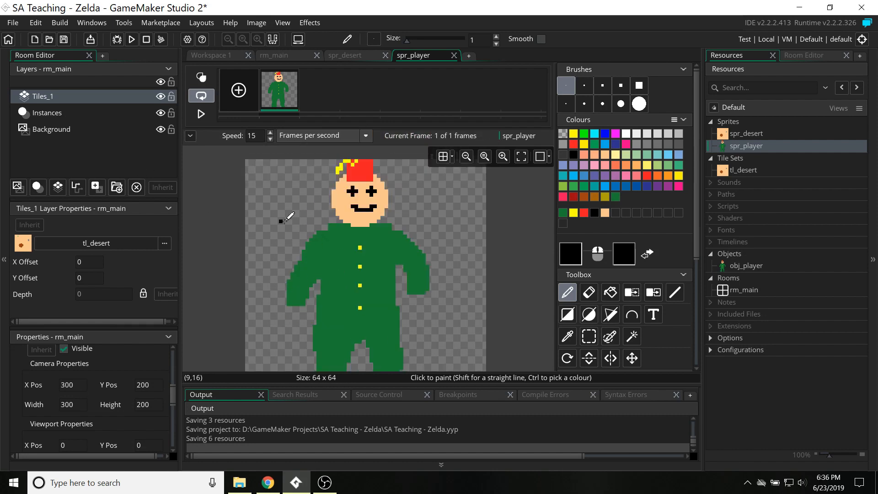
scroll(287, 217, down, 1)
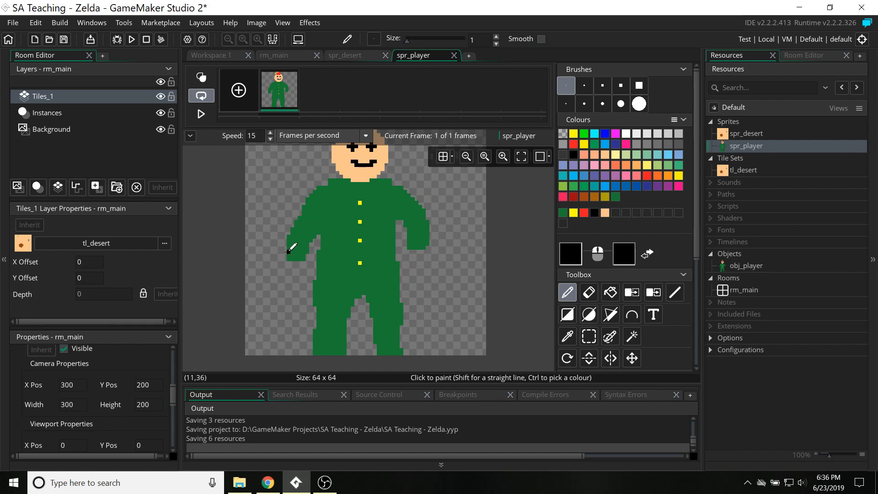
scroll(291, 248, up, 1)
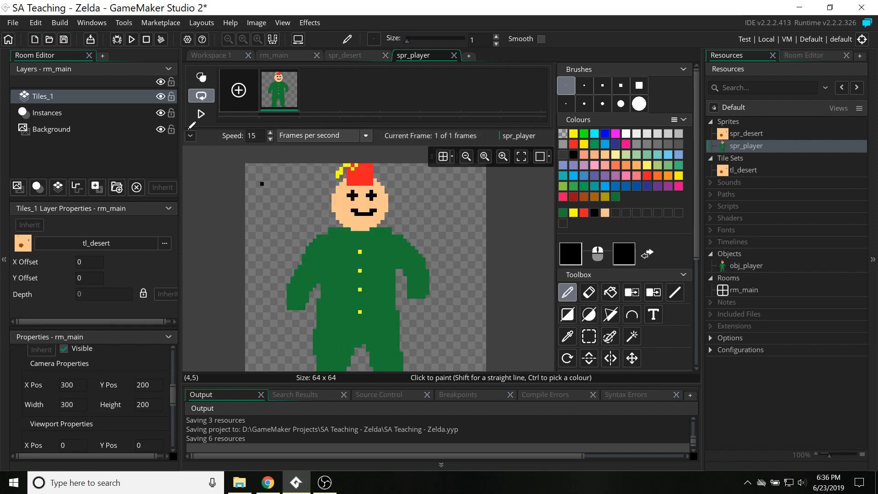
Step: Check the sprite assigned to obj_player and open the rm_main room with the resource list showing beside it
double_click(748, 267)
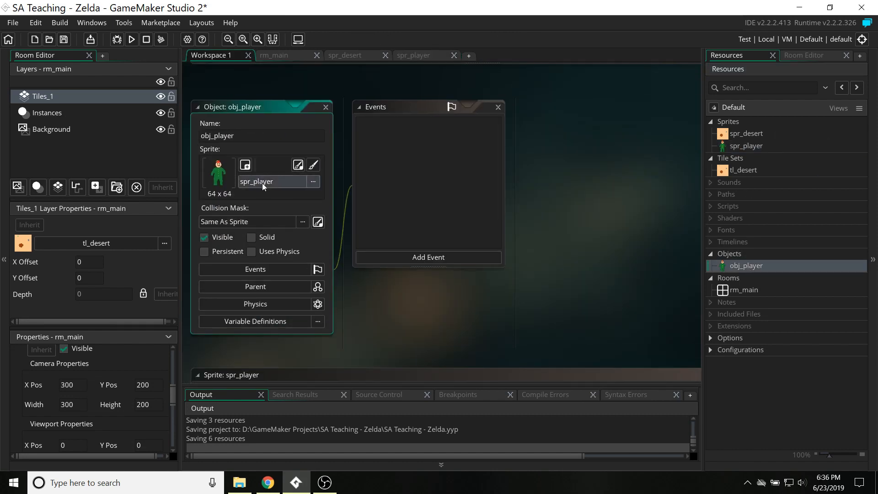
double_click(742, 289)
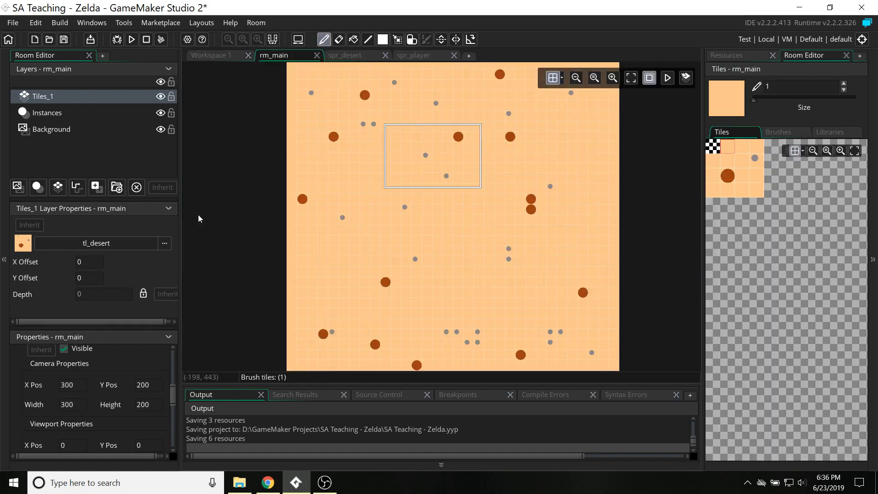
click(727, 56)
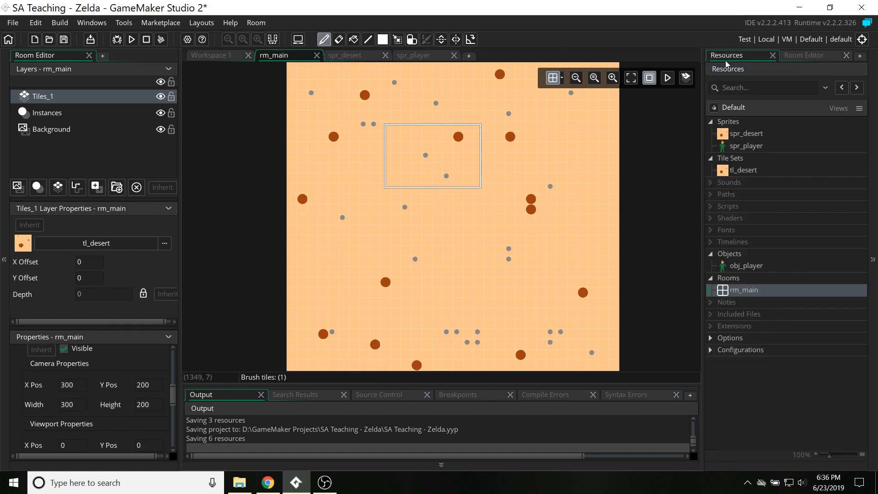
click(798, 55)
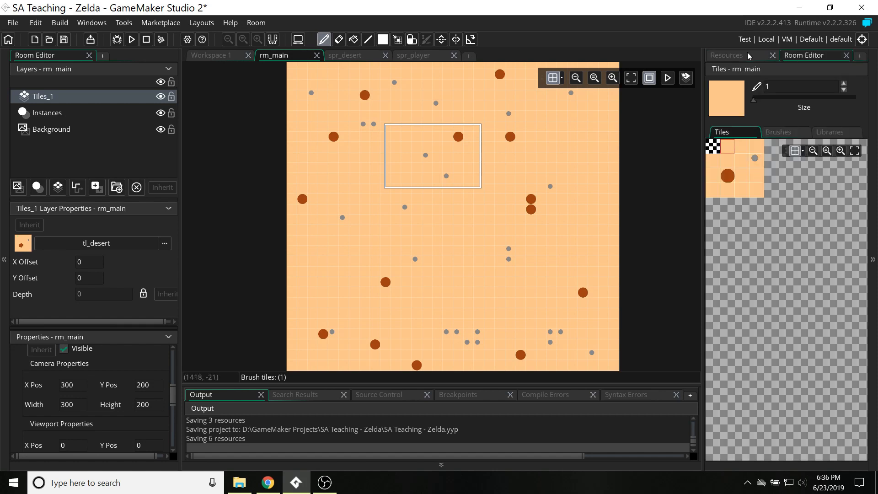
click(747, 54)
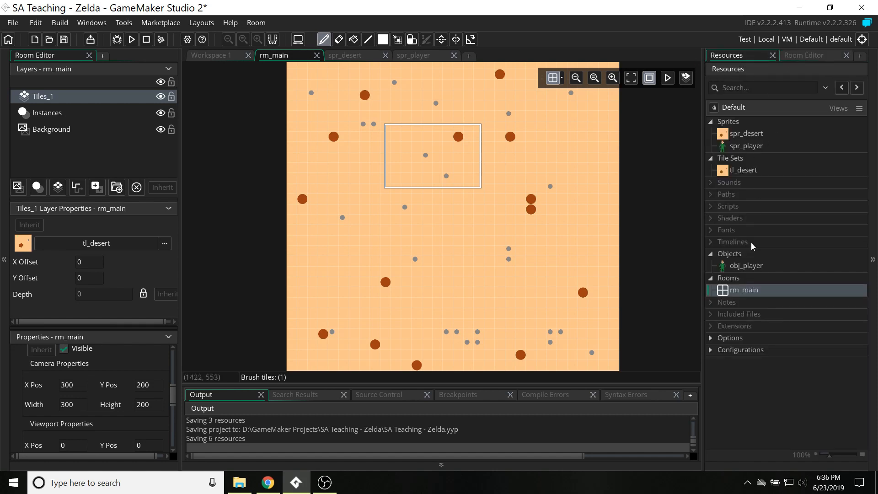
Step: Try to place obj_player in the room while the Tiles_1 layer is active
drag(746, 266, 427, 155)
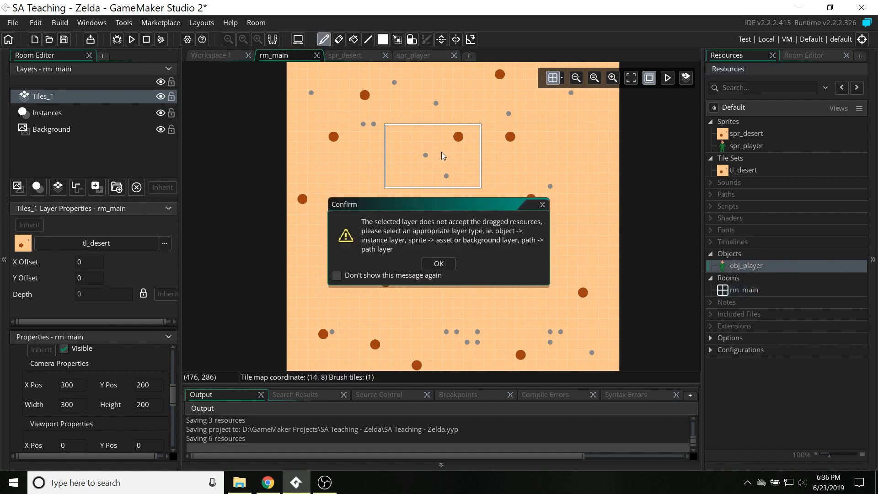
click(440, 264)
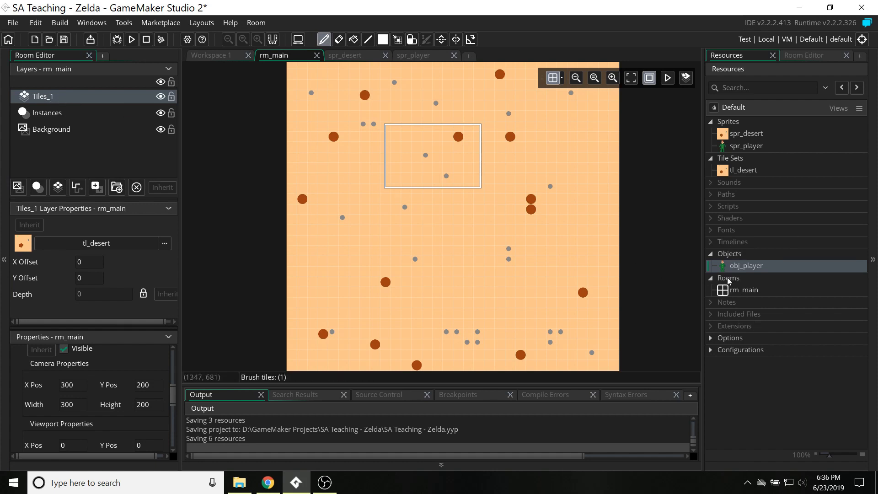
drag(745, 267, 60, 160)
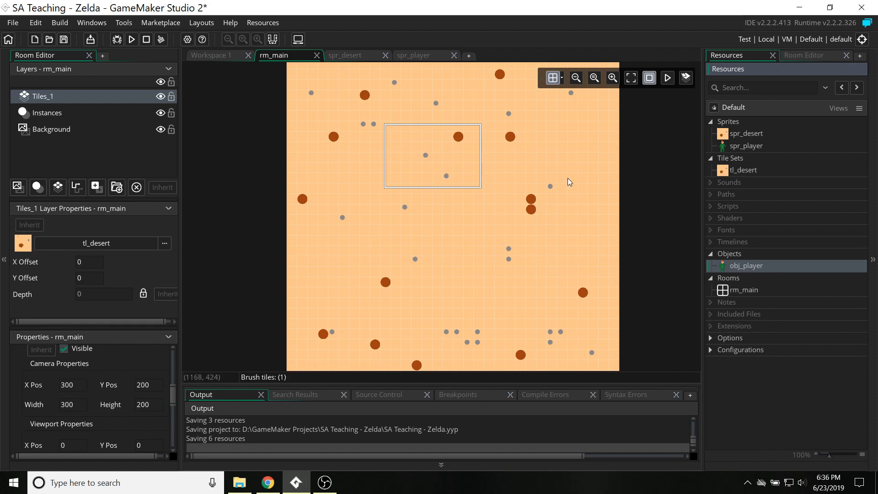
Step: Select the Instances layer and place an obj_player instance inside the camera rectangle
click(53, 114)
drag(750, 270, 440, 158)
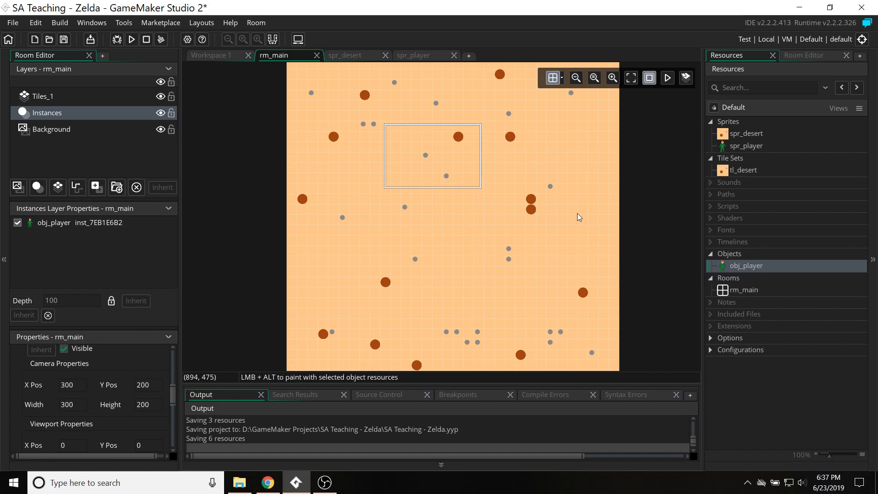
Step: Look through the room's layers and temporarily hide Tiles_1 to check for the player instance beneath it
click(38, 99)
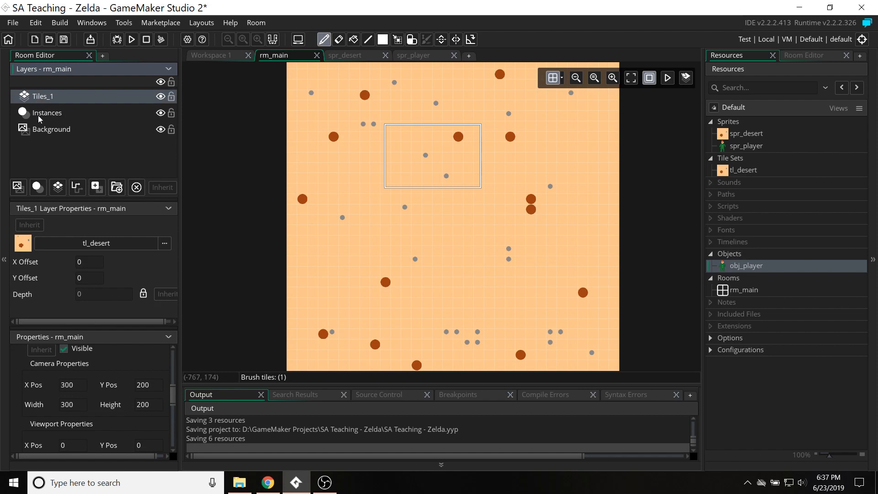
click(43, 130)
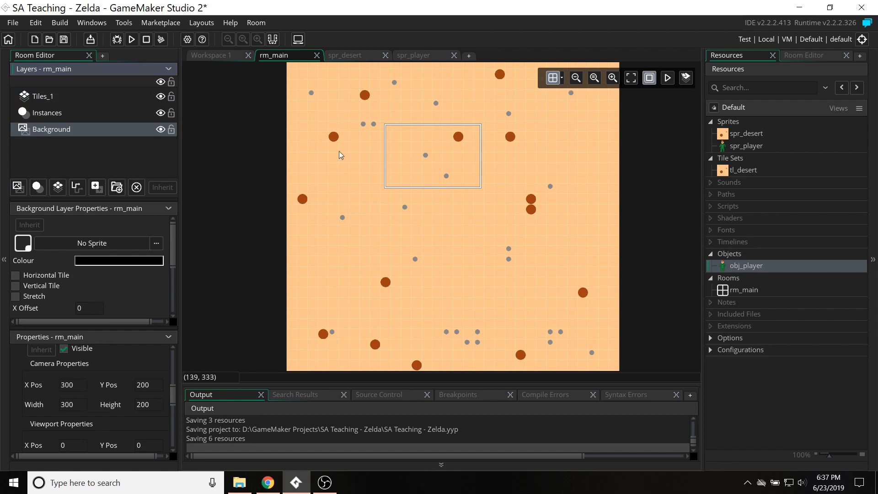
click(41, 114)
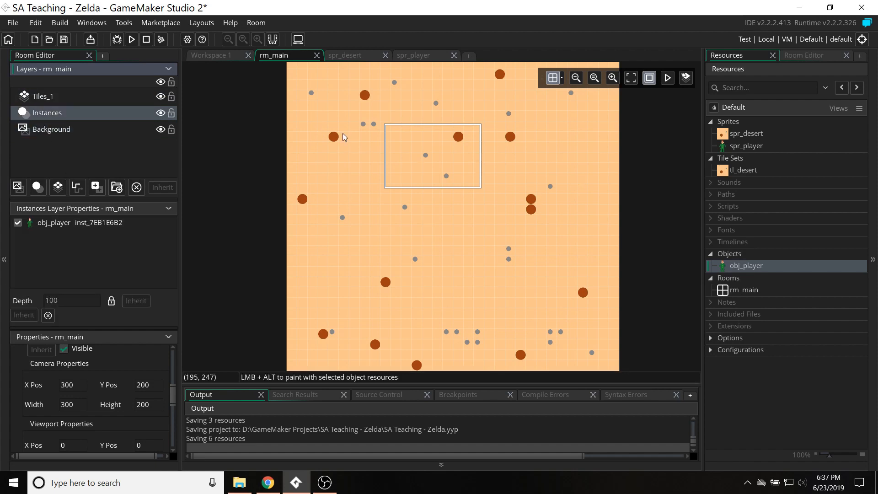
click(45, 97)
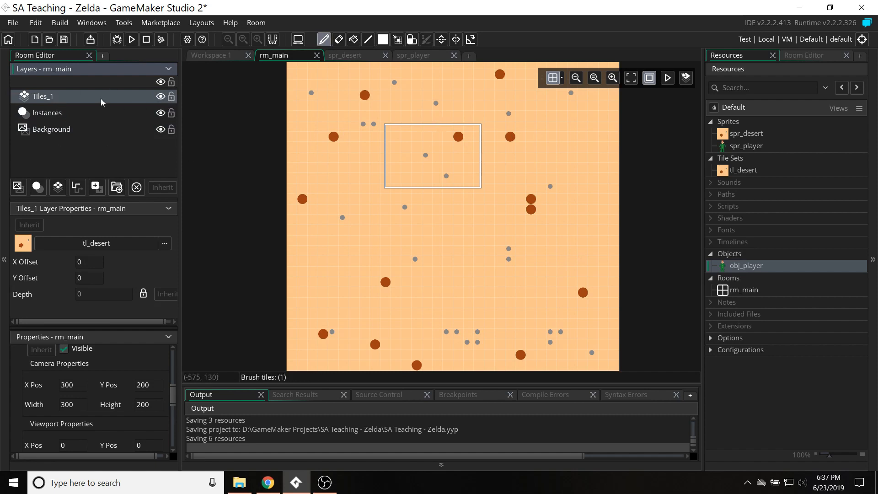
click(160, 97)
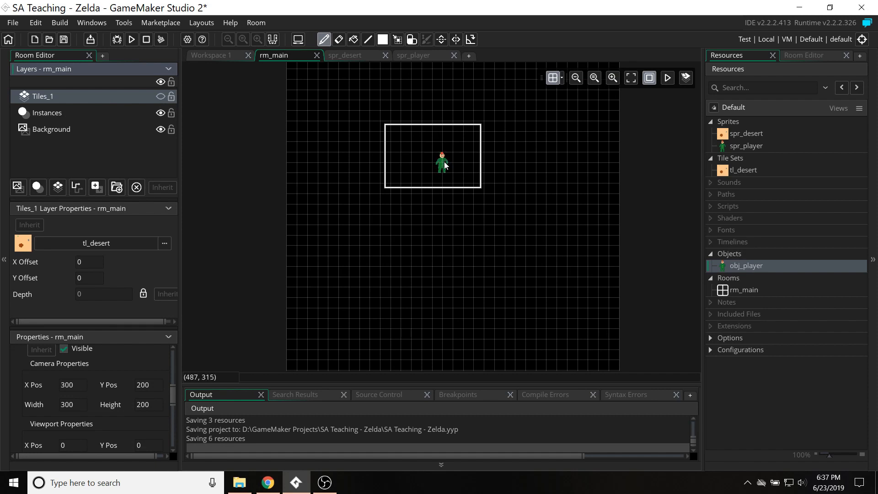
click(160, 97)
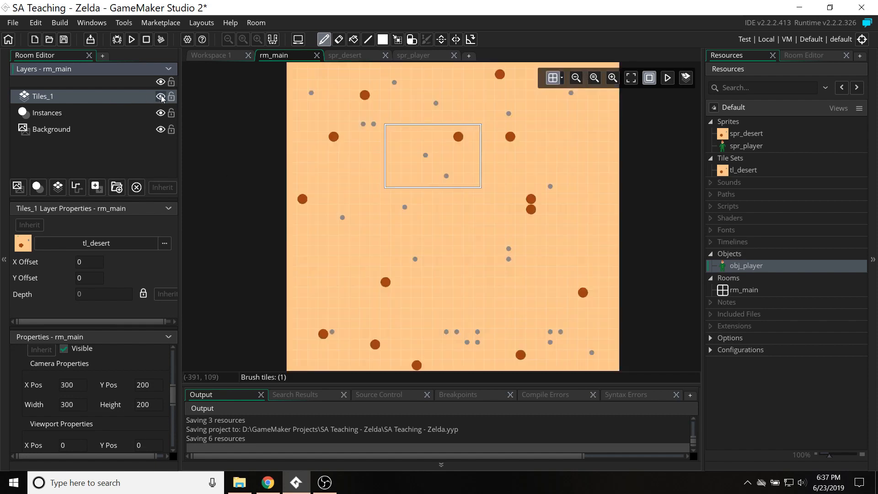
Step: Move the Instances layer above Tiles_1 and reposition the player instance in the lower part of the room at (608, 768)
click(48, 114)
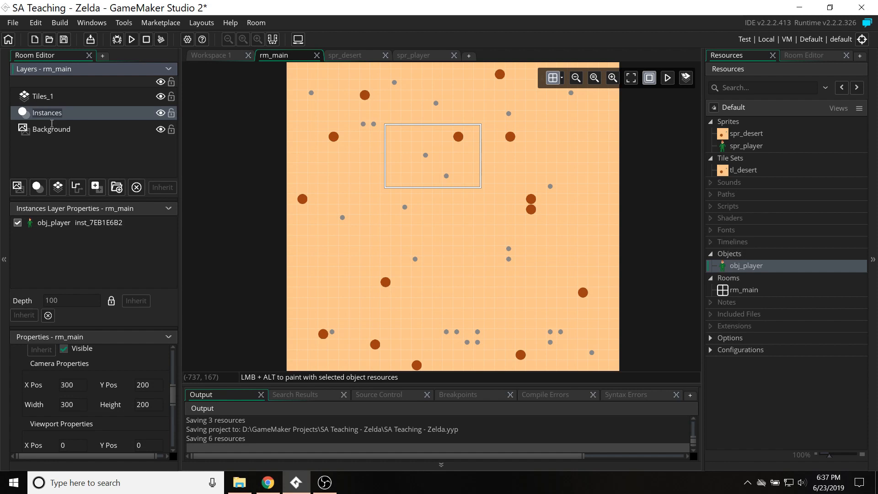
drag(45, 114, 50, 93)
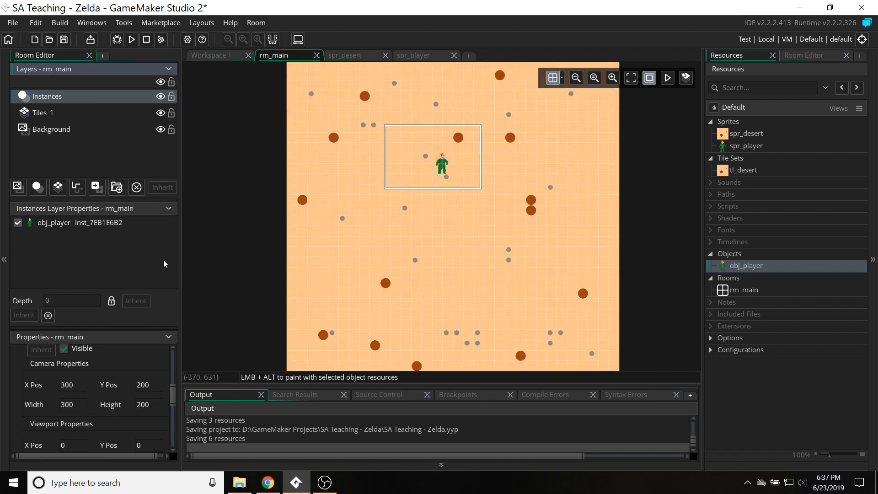
drag(441, 164, 492, 319)
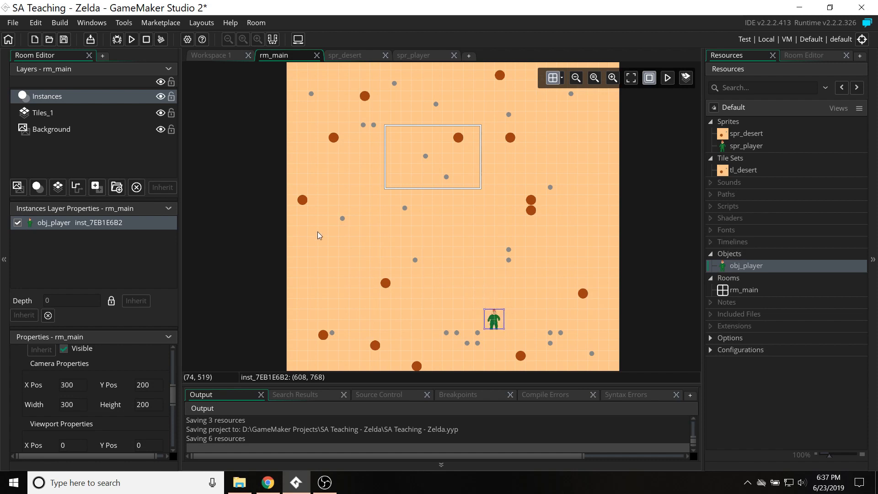
Step: Test-run the game to view the room through the camera, and close the game window
middle_drag(256, 282, 260, 243)
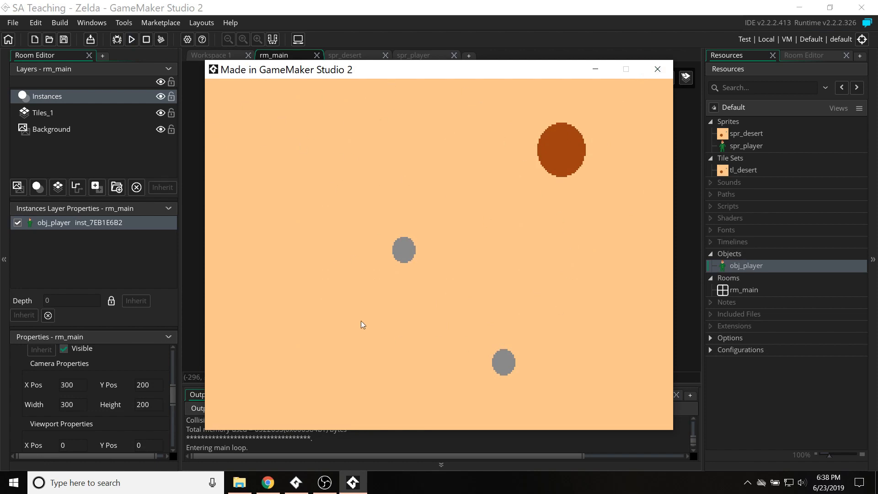
click(654, 72)
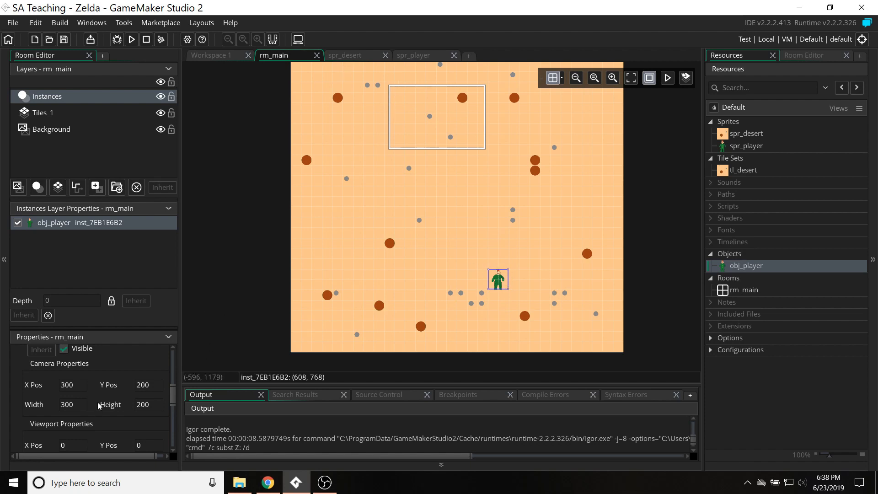
Step: Set obj_player as the object the rm_main viewport camera follows
drag(171, 396, 174, 418)
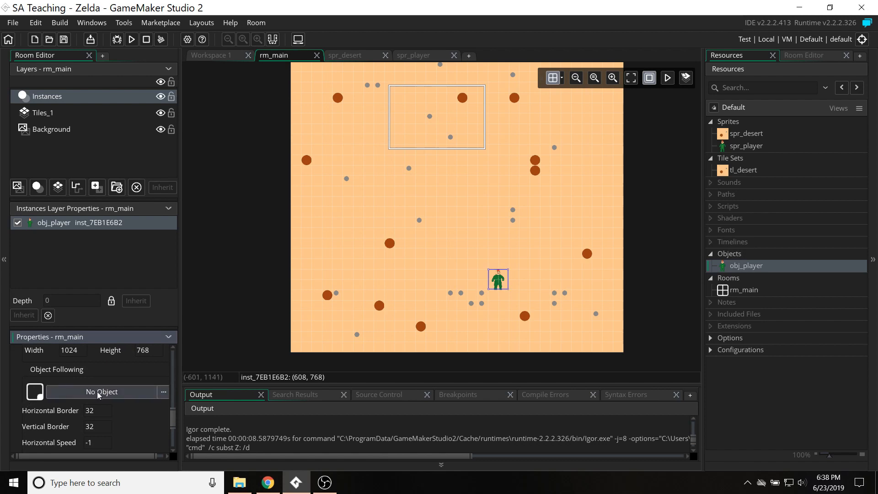
click(121, 391)
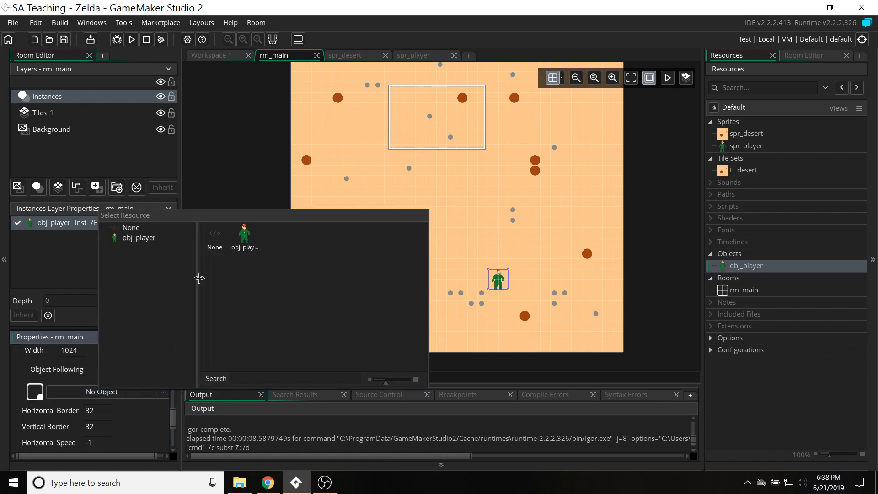
double_click(244, 235)
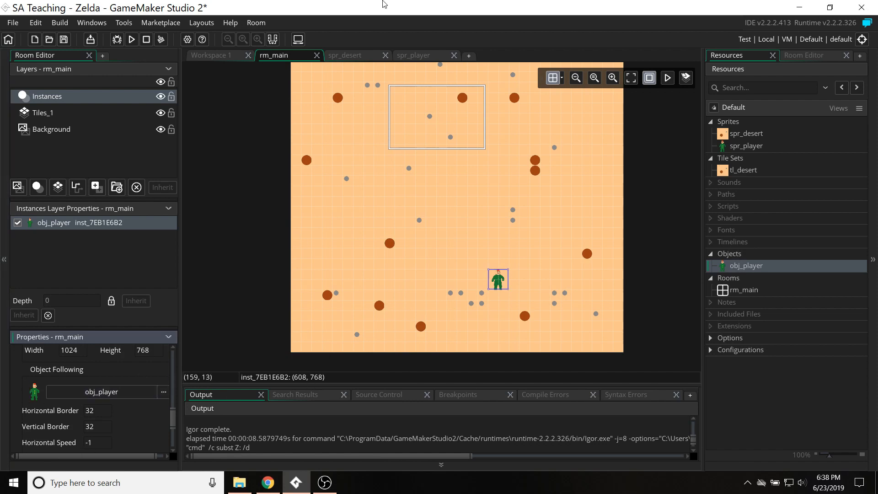
Step: Test-run the game to check how the camera follows the player, and close the game window
click(132, 40)
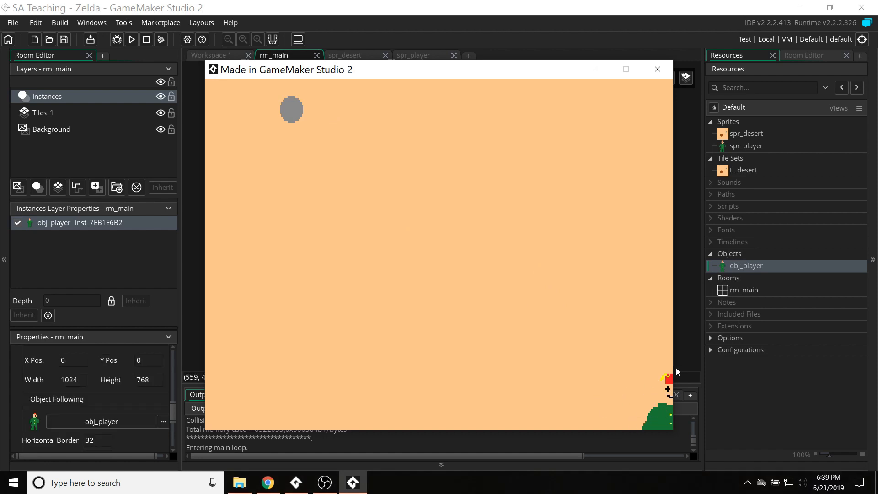
click(657, 70)
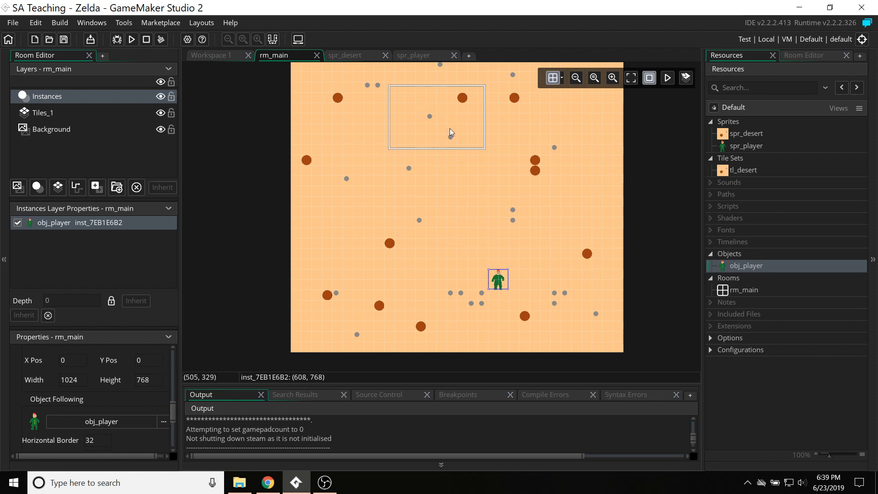
Step: Set the viewport camera's horizontal and vertical borders to 64, test-run the game and close its window
scroll(100, 406, down, 3)
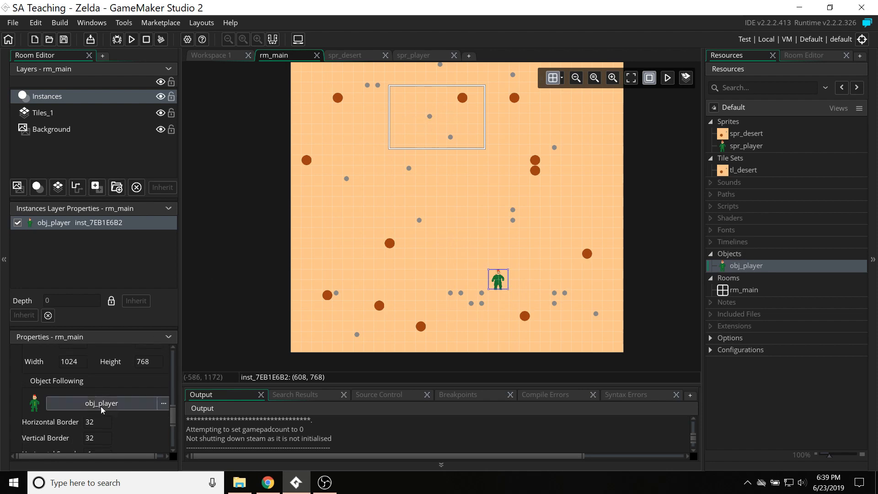
scroll(114, 444, down, 1)
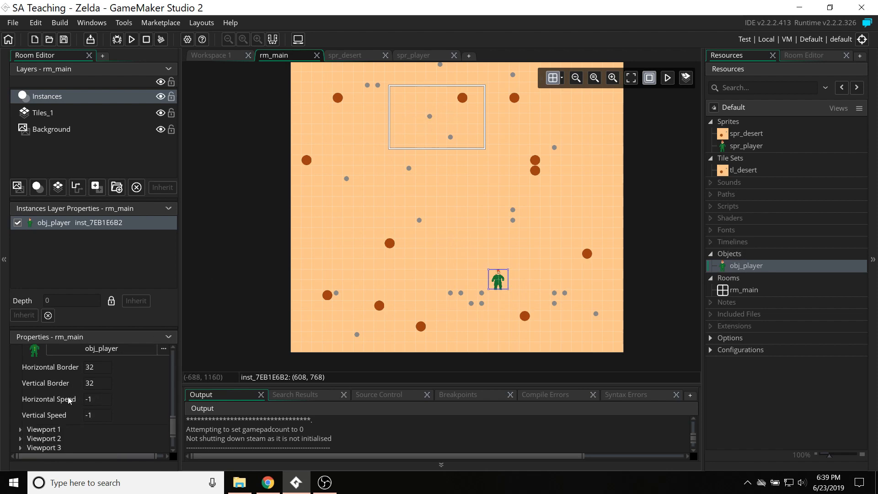
click(97, 366)
drag(97, 366, 32, 366)
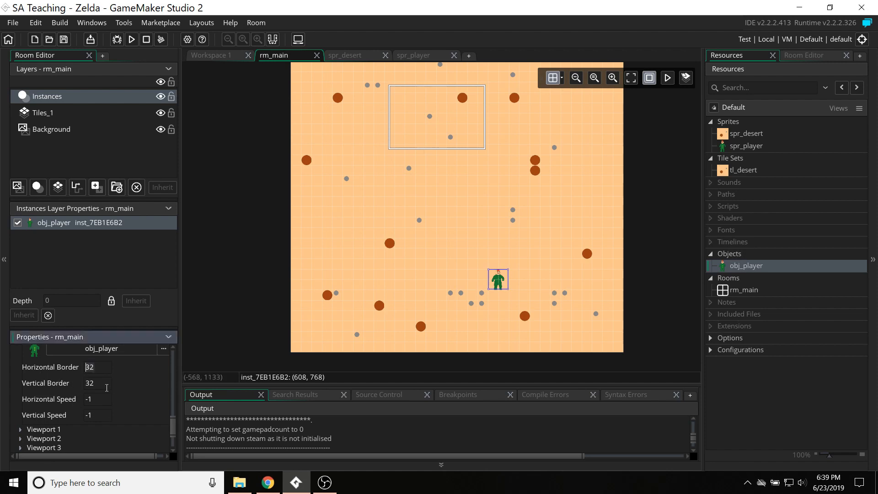
text(64)
key(Tab)
text(64)
key(Tab)
click(132, 40)
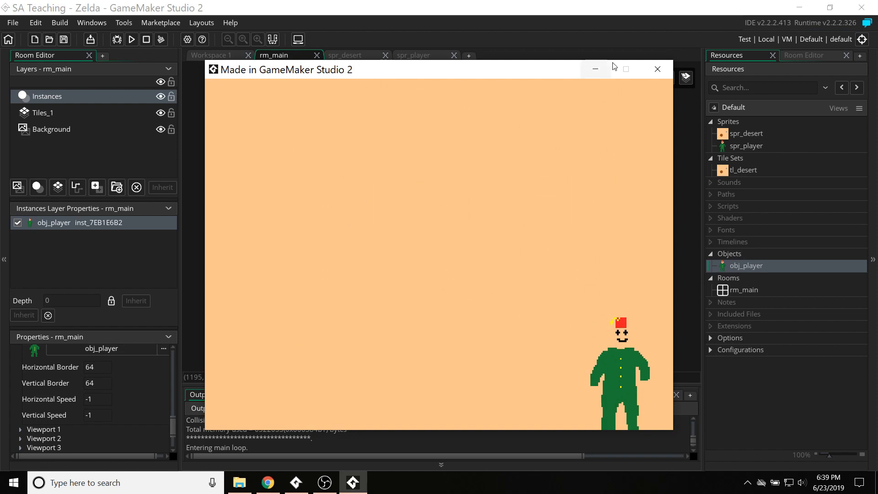
click(658, 69)
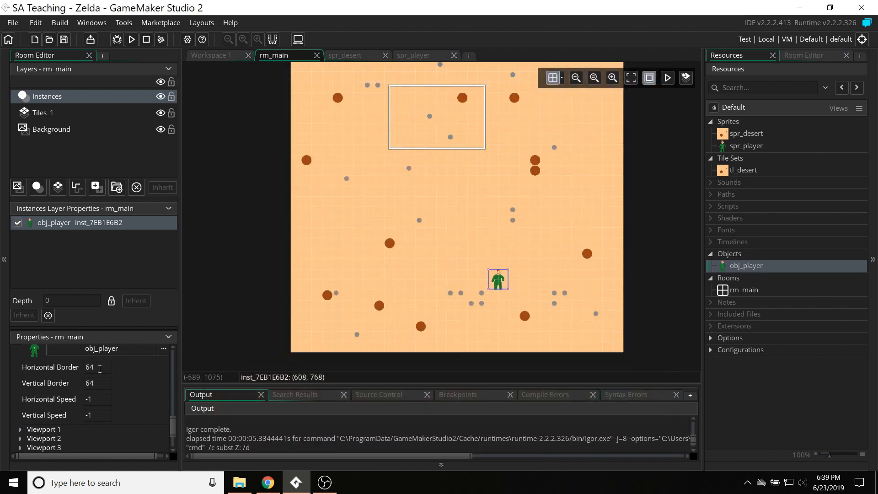
Step: Try 128 for both the horizontal and vertical camera borders in a test run, and close the game window
text(128)
key(Tab)
text(128)
key(Tab)
key(F5)
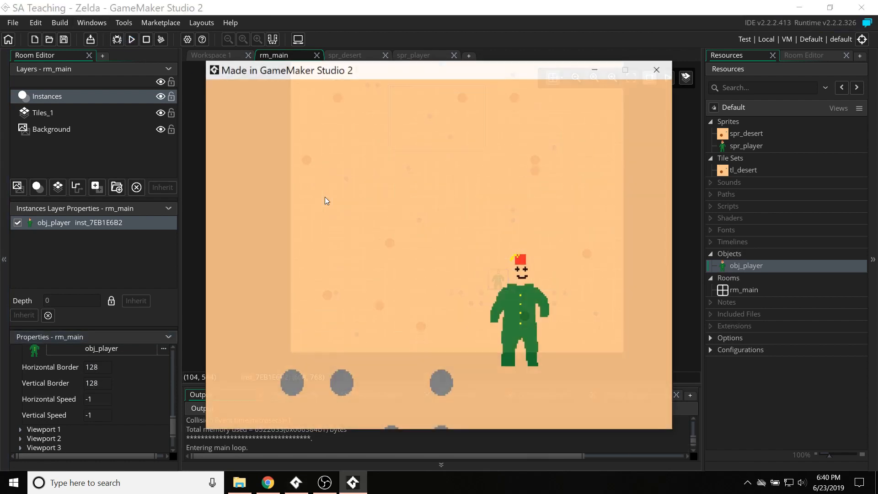
click(658, 69)
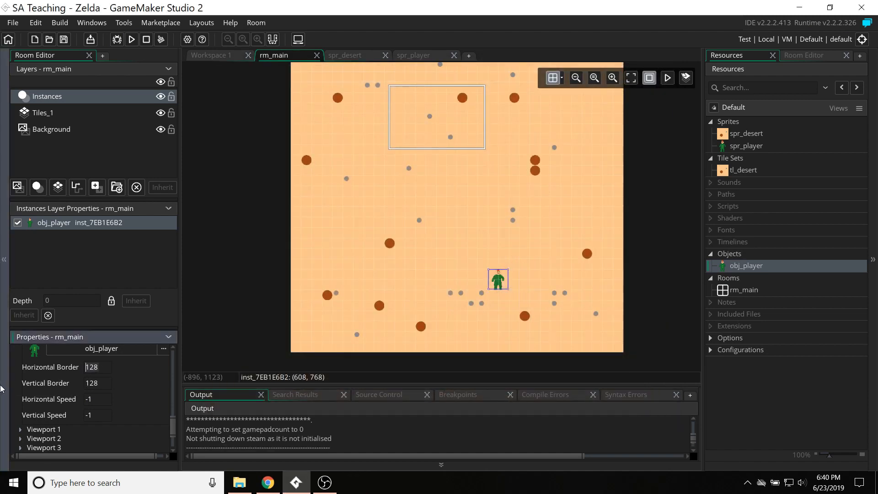
Step: Set the camera's horizontal border to 240 and vertical border to 200, test-run the game and close its window
text(240)
key(Tab)
text(200)
key(Tab)
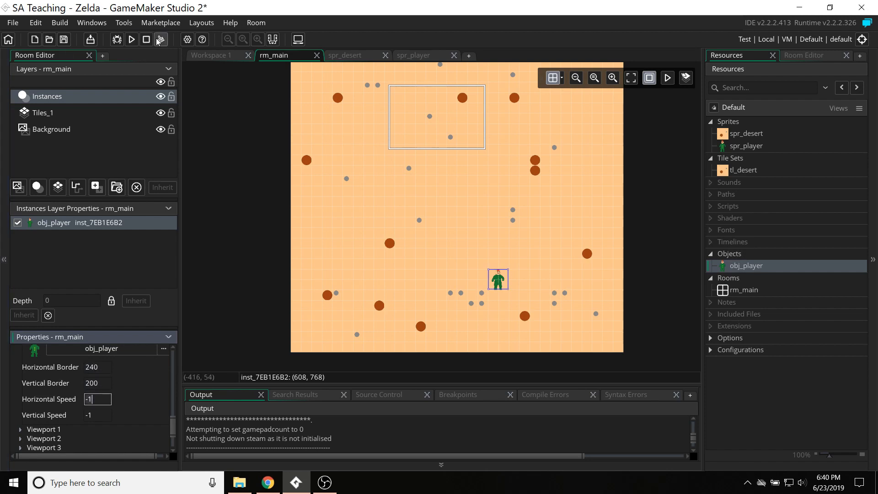
click(131, 40)
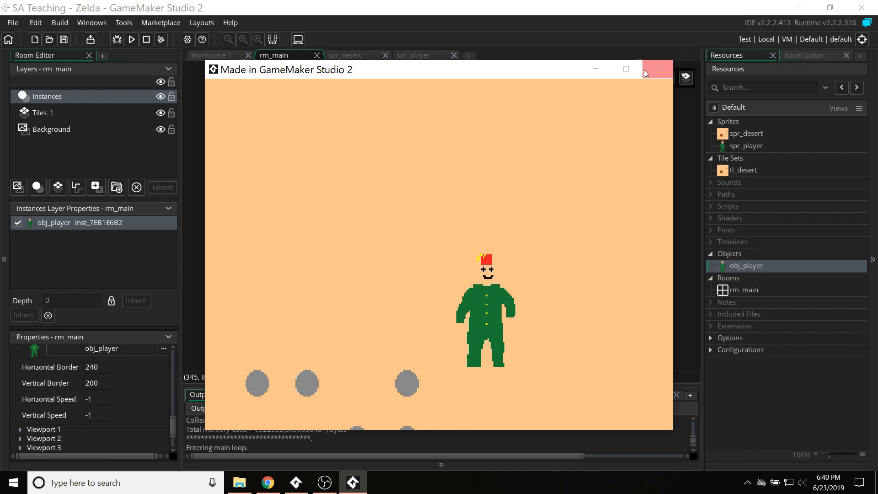
click(657, 69)
Step: Open the spr_player sprite for image editing and choose the Fill tool
double_click(740, 147)
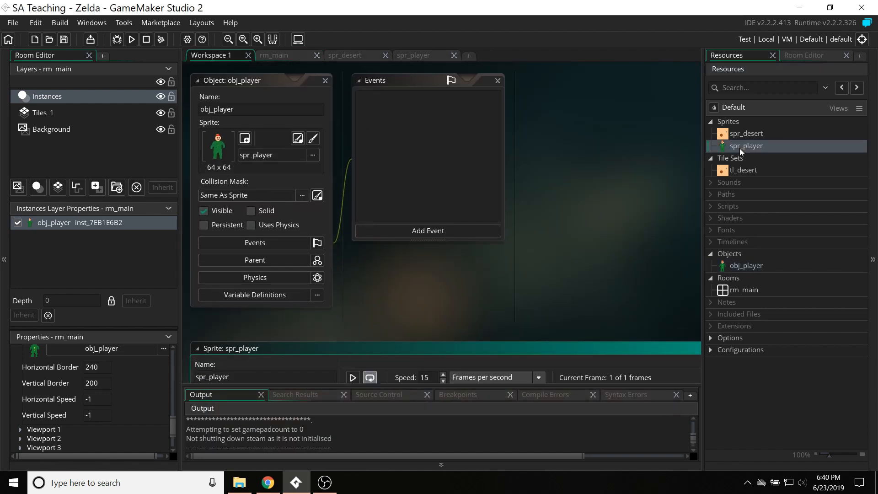
double_click(401, 142)
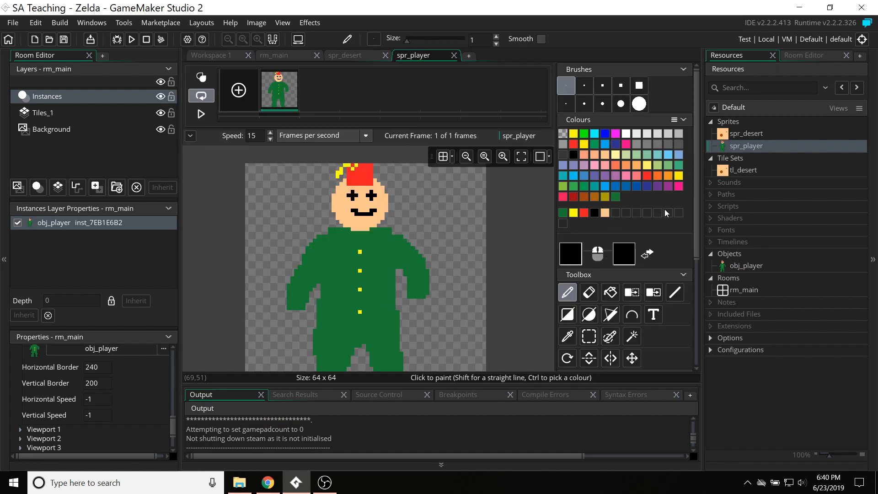
click(333, 244)
click(610, 292)
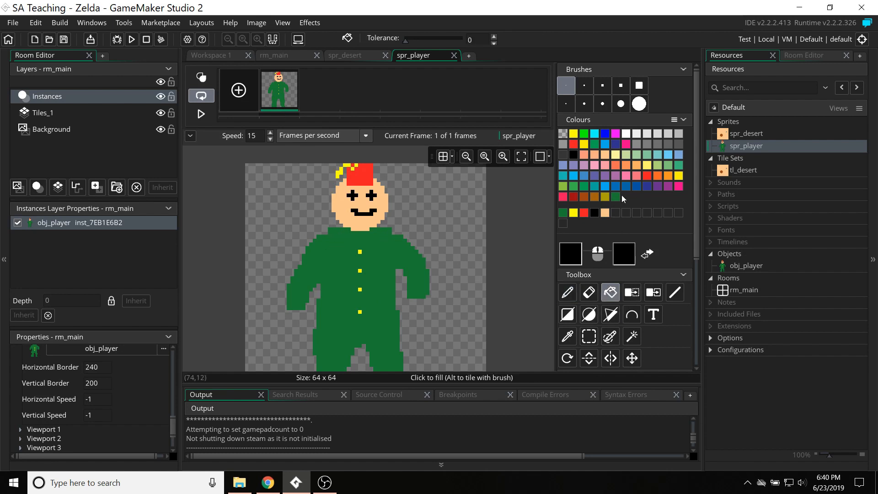
Step: Fill the player's face in spr_player with a deeper orange skin tone and test-run the game to check its contrast with the background
click(637, 165)
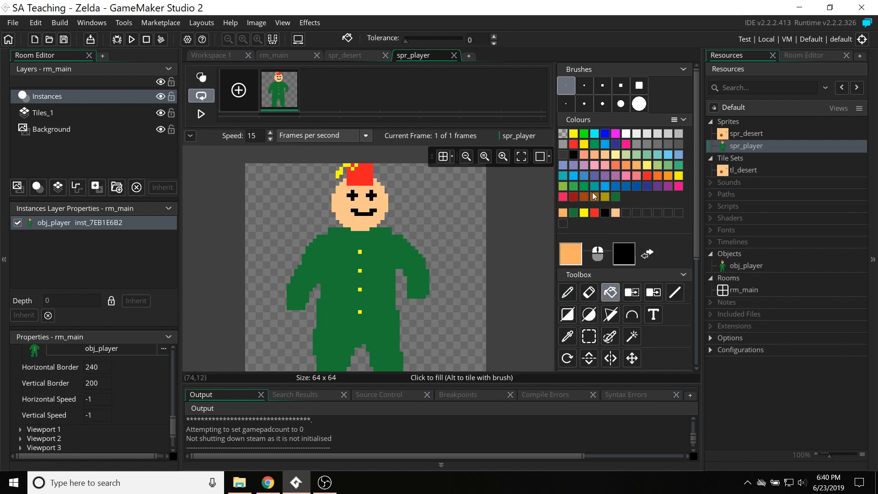
click(341, 206)
key(F5)
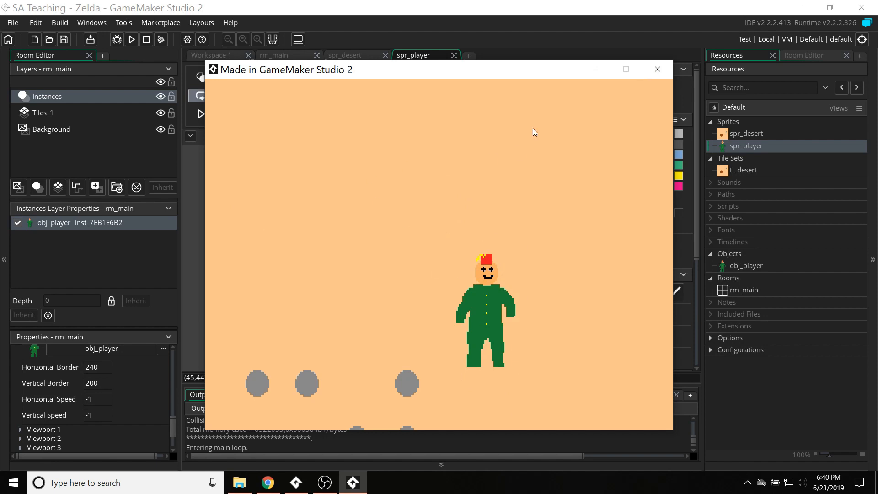
click(657, 66)
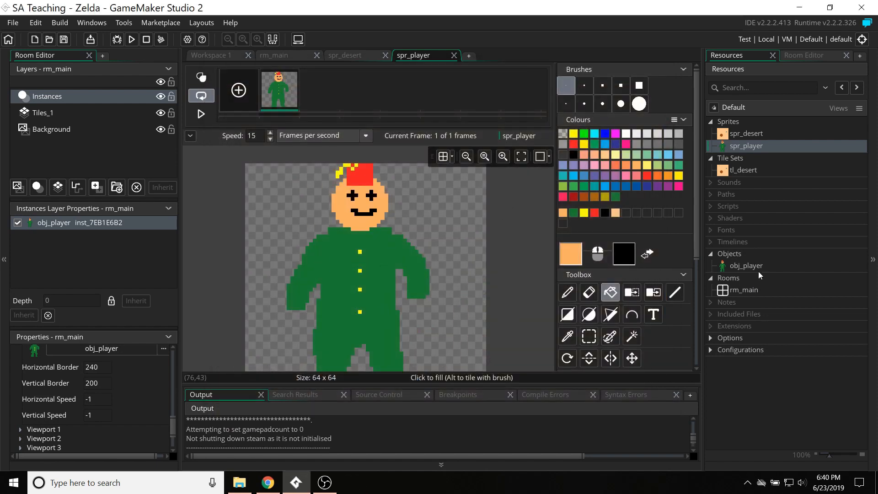
Step: Open obj_player and add a Key Pressed event for the Right key
double_click(746, 267)
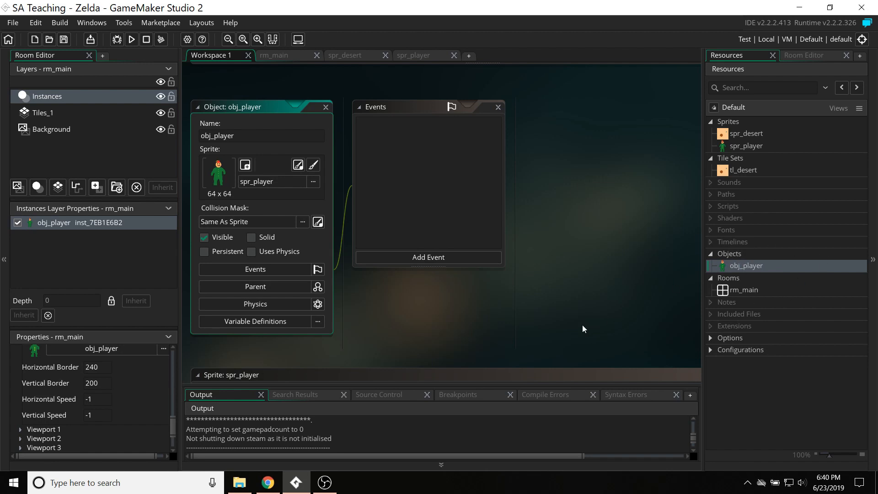
middle_drag(446, 306, 499, 292)
middle_drag(589, 275, 571, 252)
middle_drag(570, 157, 618, 194)
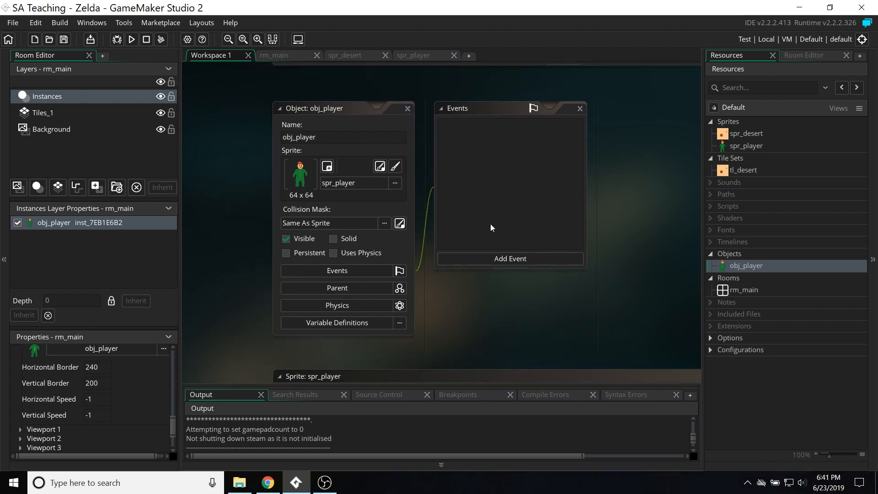
middle_drag(524, 312, 479, 309)
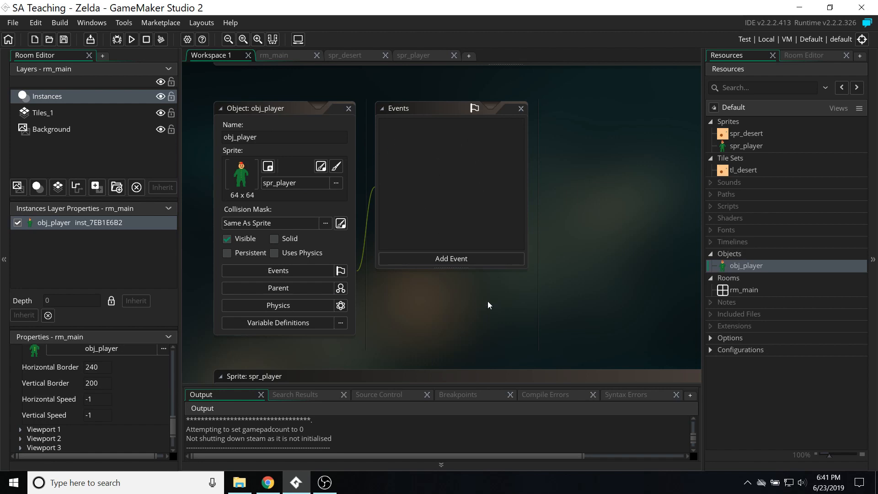
middle_drag(488, 301, 366, 265)
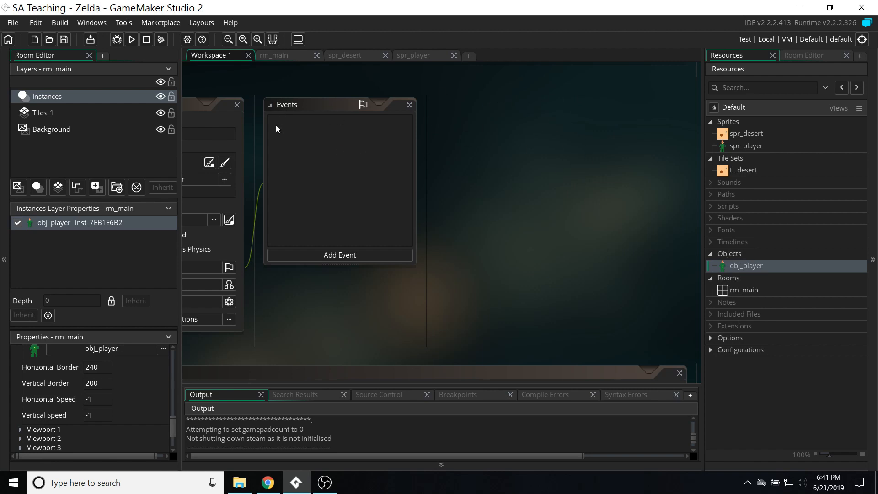
middle_drag(447, 313, 559, 285)
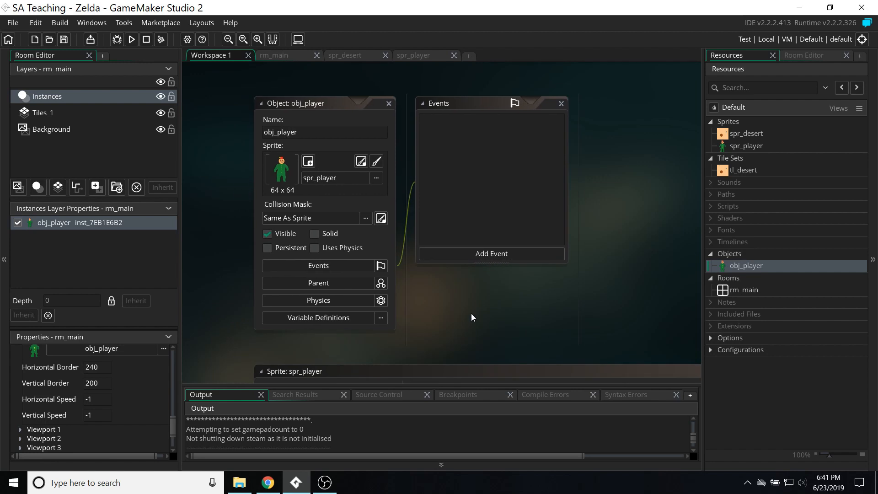
click(484, 254)
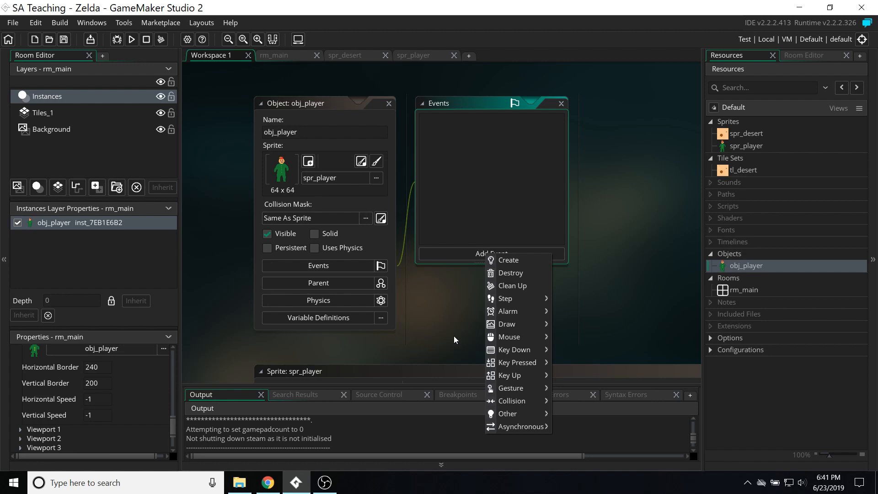
mouse_move(521, 360)
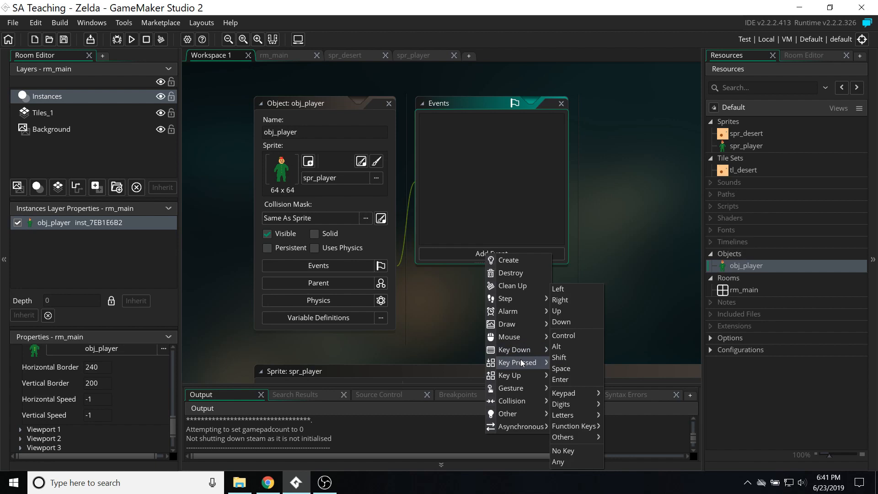
click(571, 299)
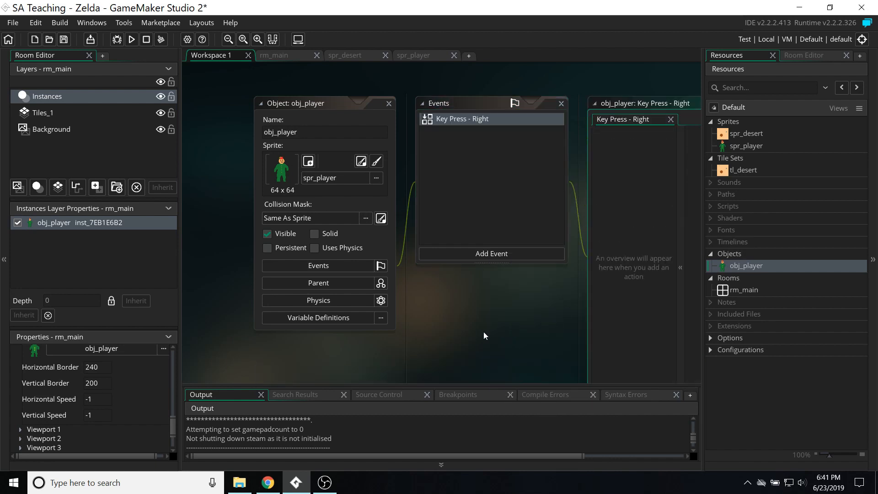
Step: Find the movement actions and add Set Direction Fixed to the Key Press - Right event, with the direction pointing right
middle_drag(355, 335, 199, 283)
scroll(292, 311, down, 1)
ctrl+scroll(292, 311, down, 2)
ctrl+scroll(314, 291, up, 2)
middle_drag(517, 378, 436, 384)
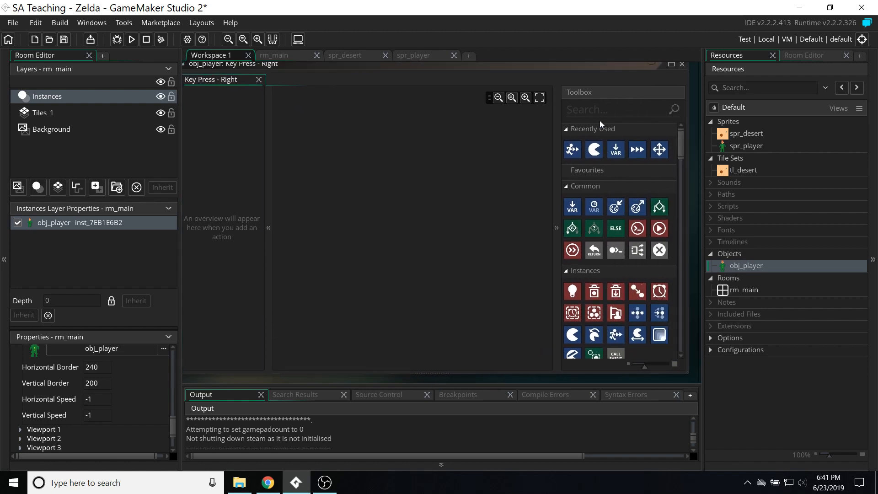
click(591, 109)
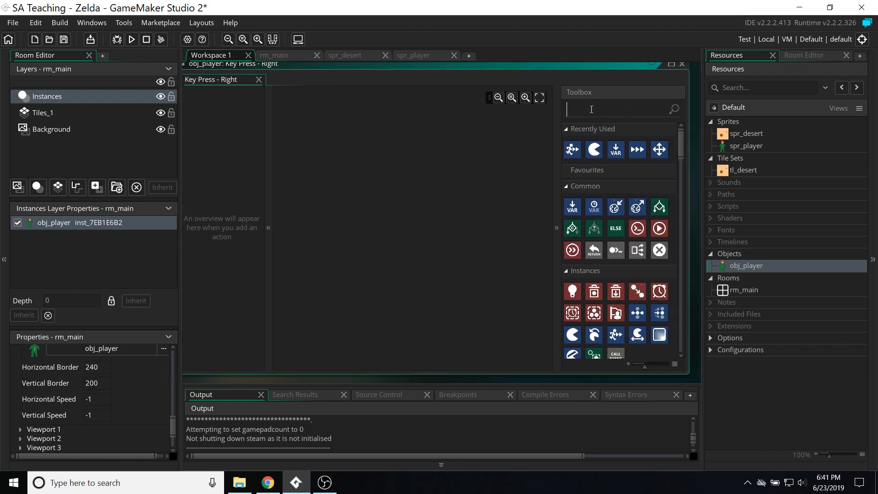
text(move)
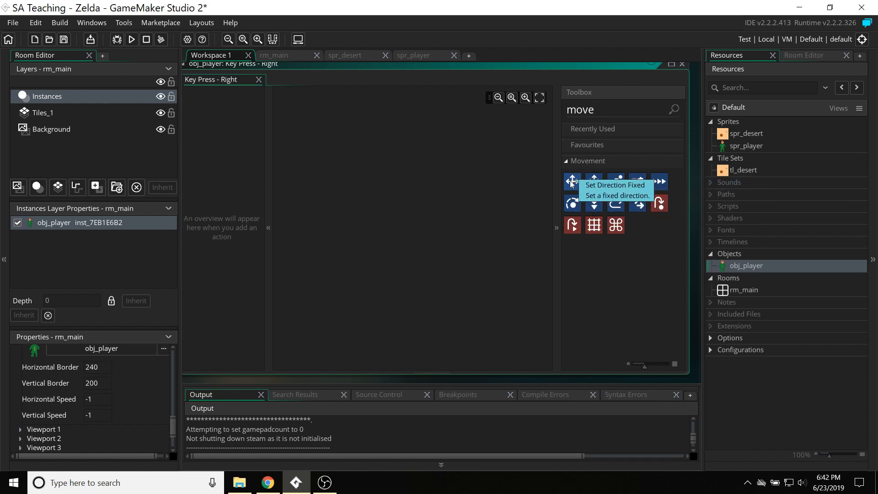
drag(572, 182, 337, 132)
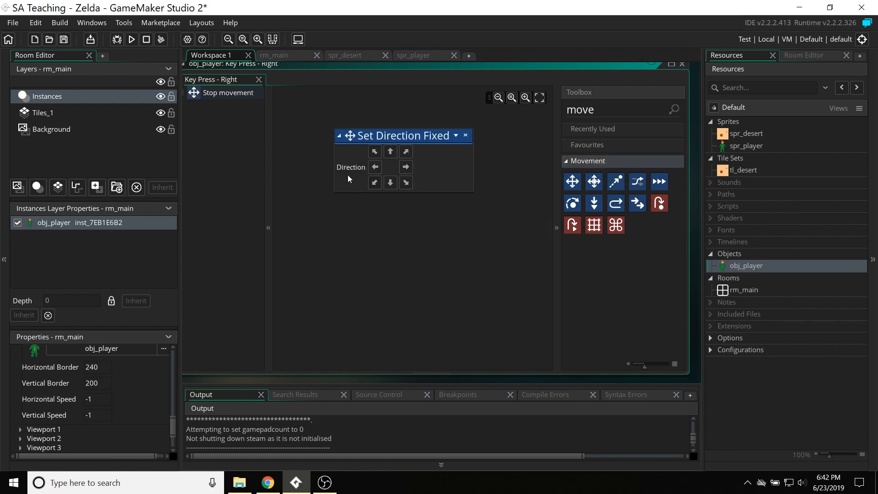
click(407, 167)
Step: Run the game to test the direction action, and close the game window
click(133, 43)
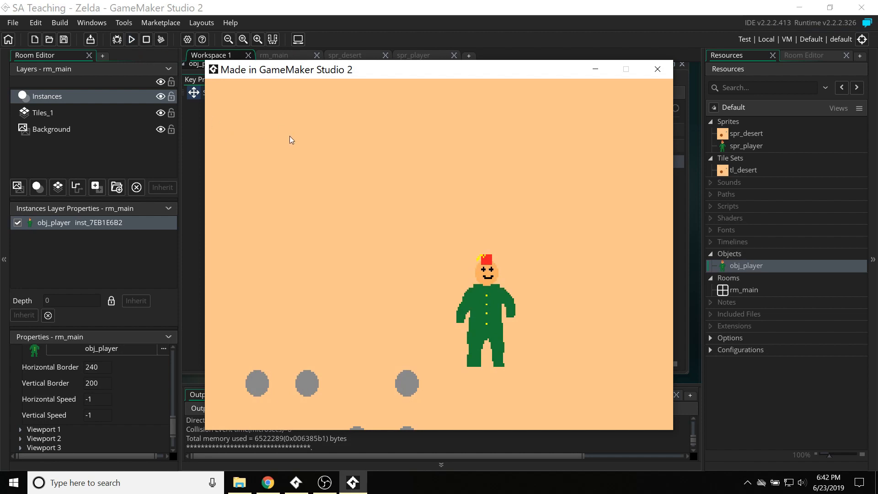
click(661, 69)
Step: Search the toolbox for speed and add a Set Speed action above Set Direction Fixed in the Key Press - Right event
middle_drag(306, 380, 461, 381)
middle_drag(250, 281, 157, 303)
middle_drag(166, 265, 143, 256)
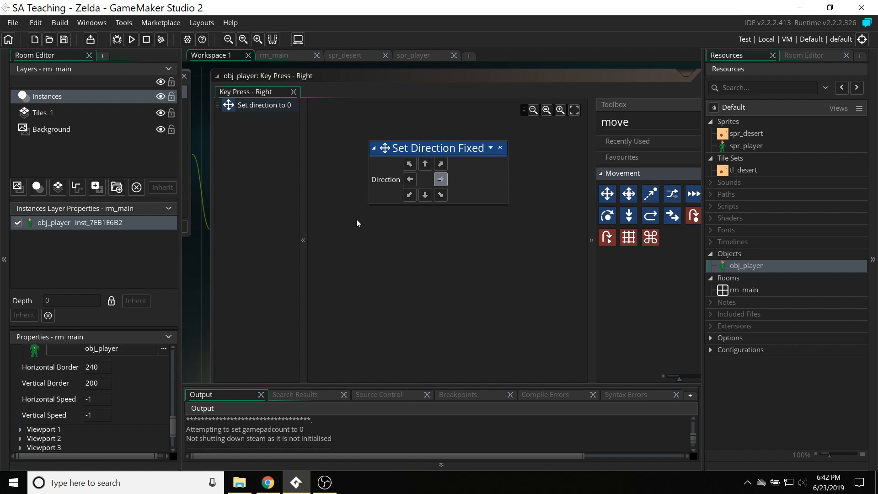
middle_drag(191, 336, 99, 314)
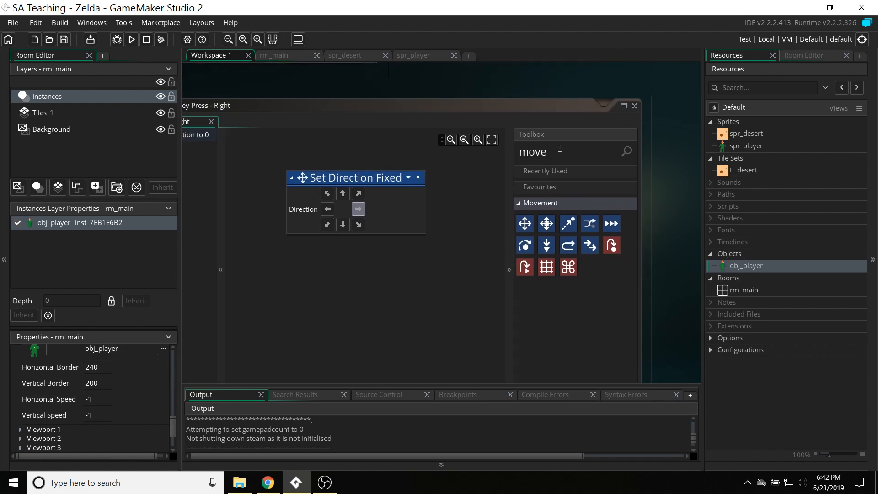
click(421, 147)
text(speed)
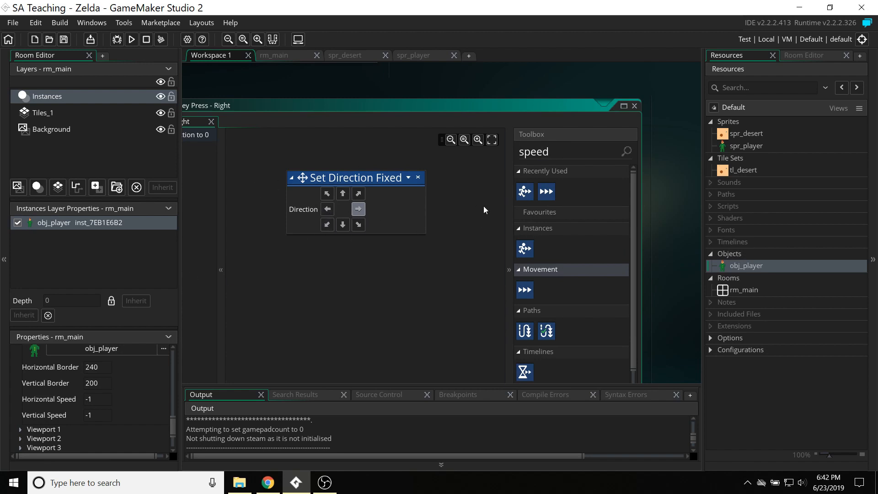
drag(547, 192, 304, 151)
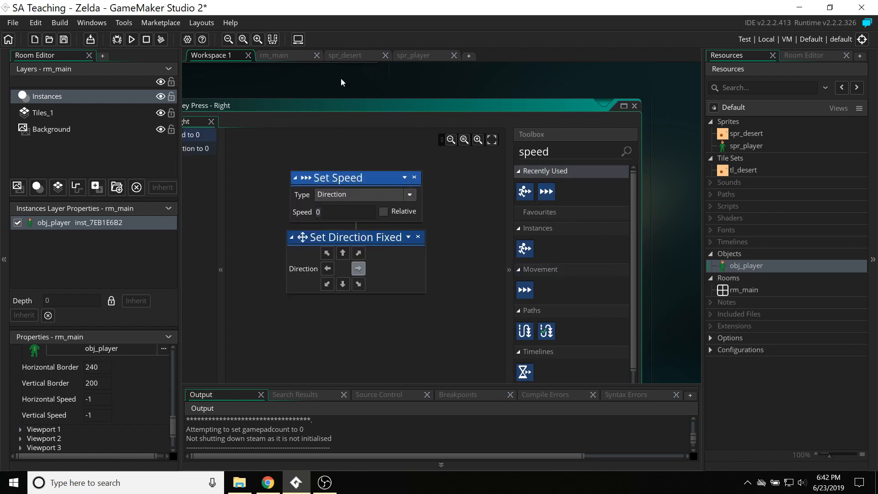
Step: Set the Set Speed action's speed to 5, keeping its type as Direction
middle_drag(342, 78, 462, 111)
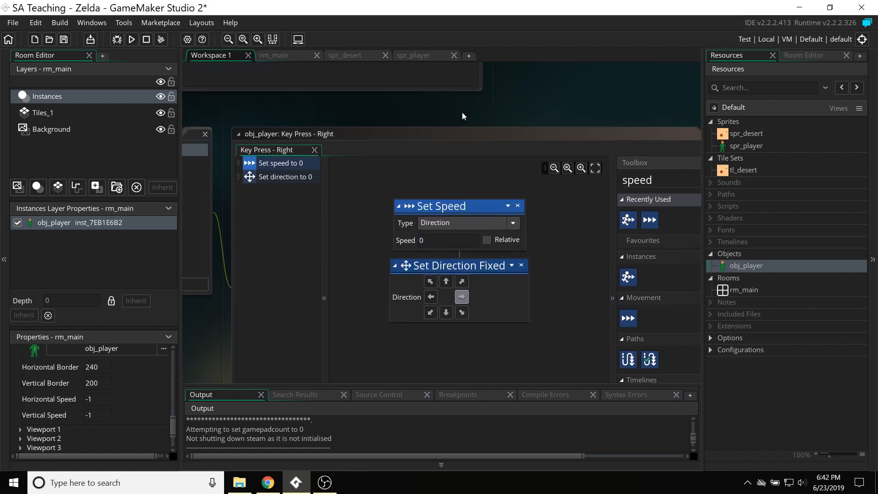
click(464, 246)
key(Delete)
text(5)
click(408, 107)
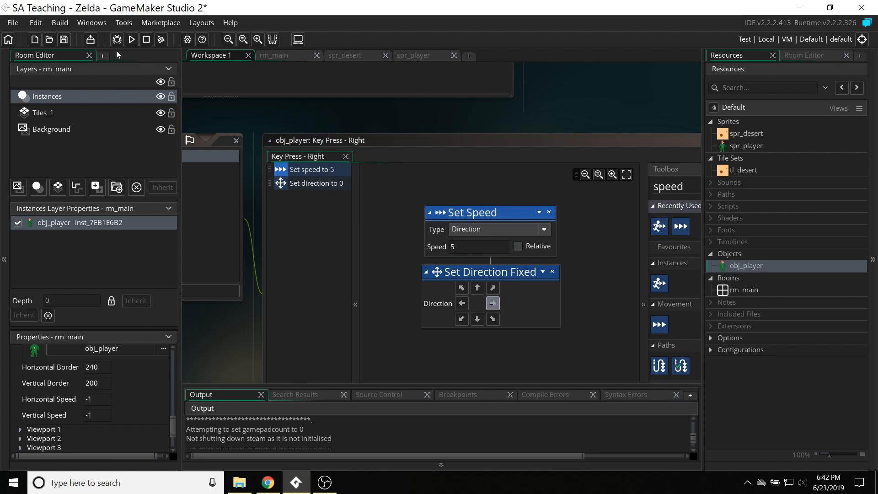
Step: Run the game, test moving the player to the right, and close the game window
middle_drag(251, 254, 371, 266)
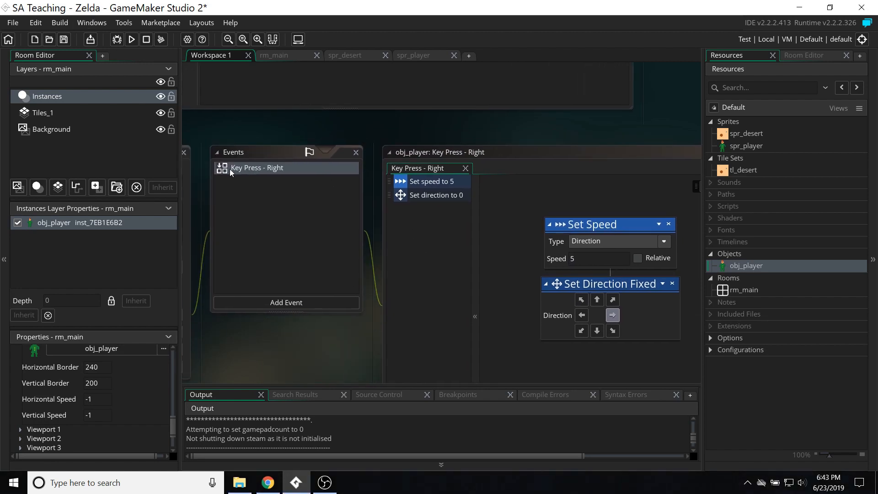
click(132, 40)
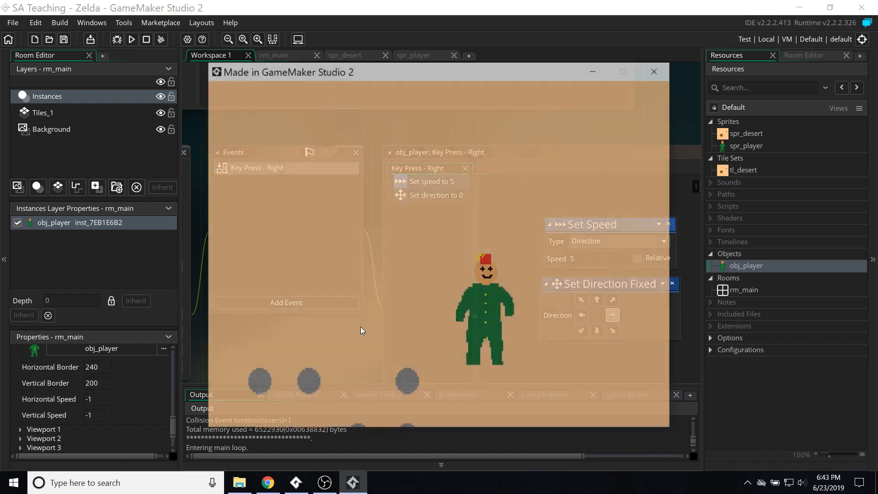
key(Right)
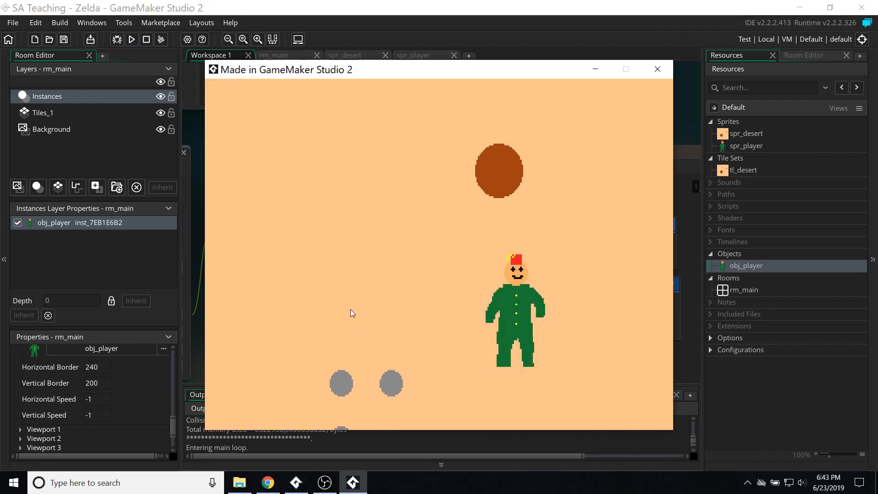
key(Right)
key(Right)
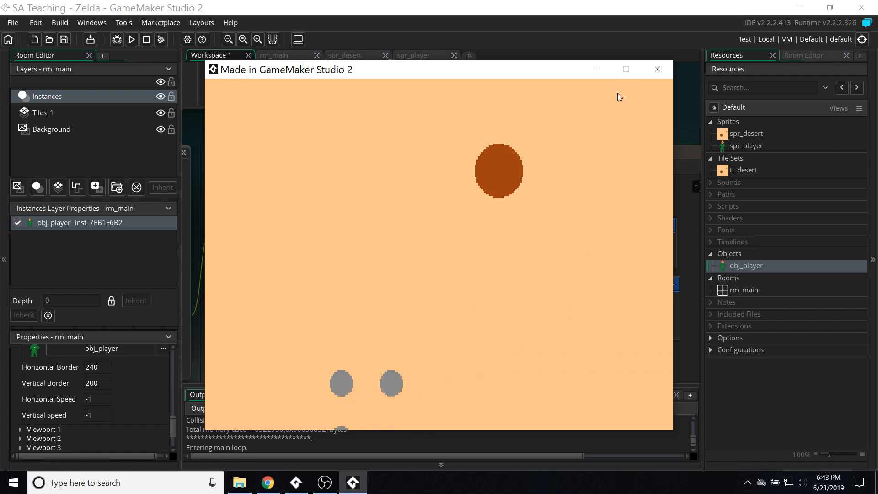
click(658, 70)
Step: Add a Key Up event for the Right key to obj_player
middle_drag(346, 331, 194, 227)
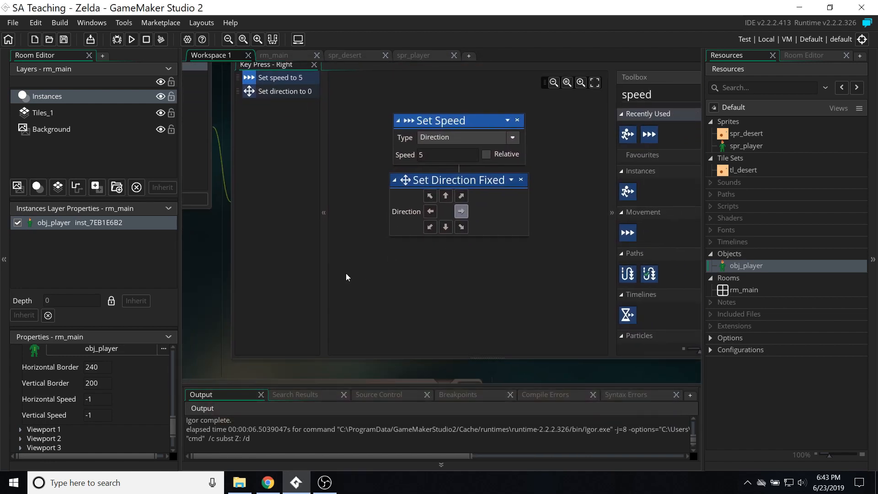
middle_drag(193, 298, 332, 321)
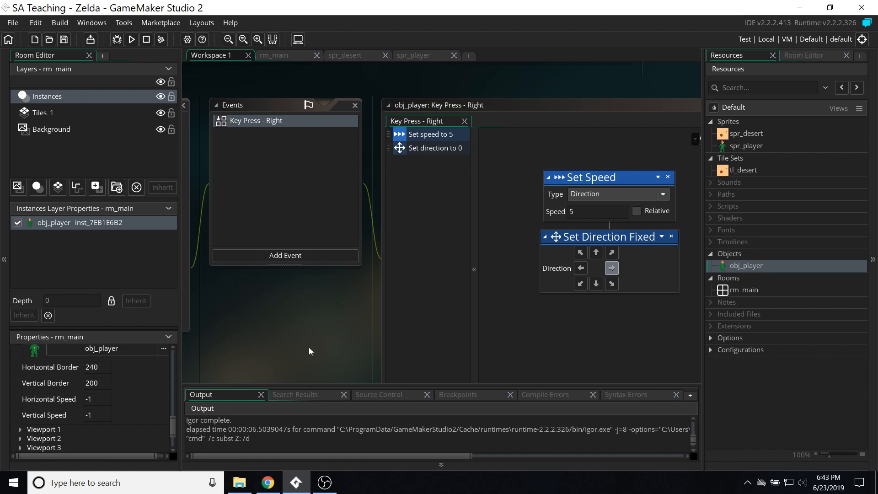
click(263, 255)
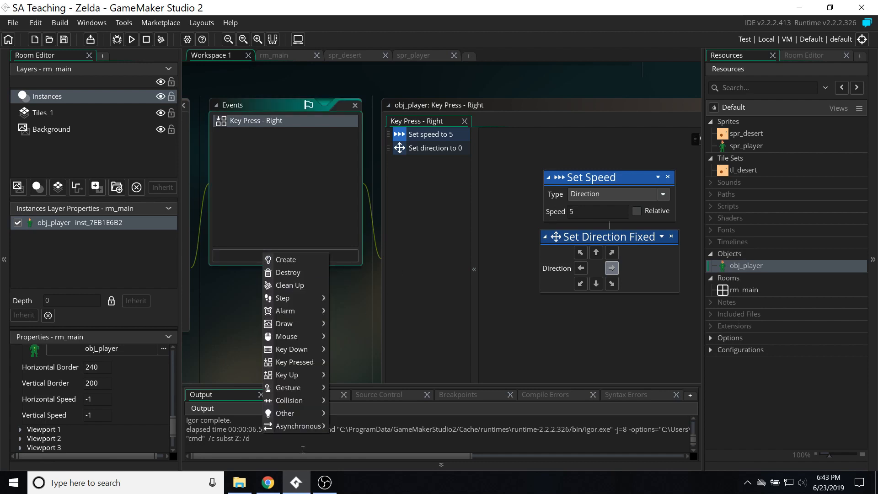
mouse_move(287, 374)
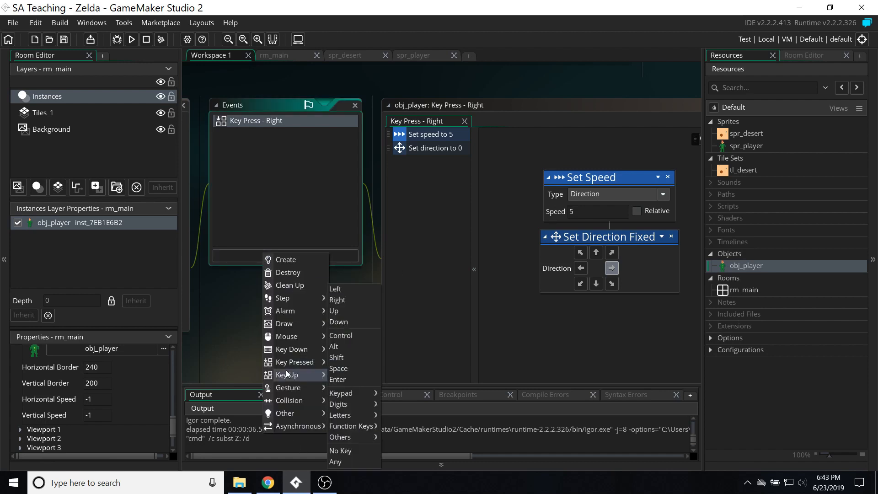
click(338, 300)
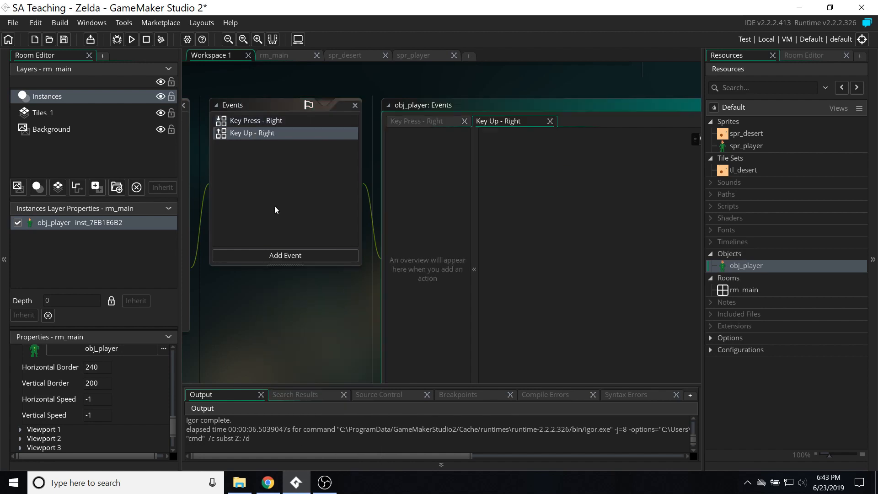
click(261, 121)
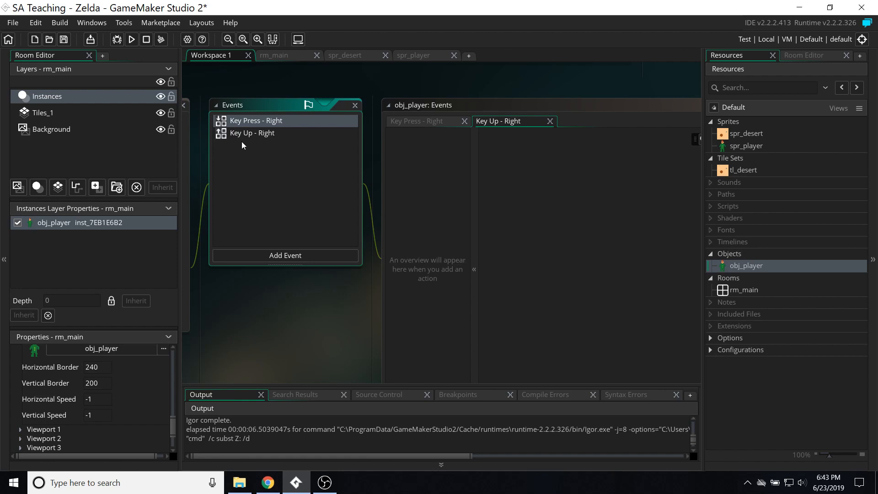
click(289, 256)
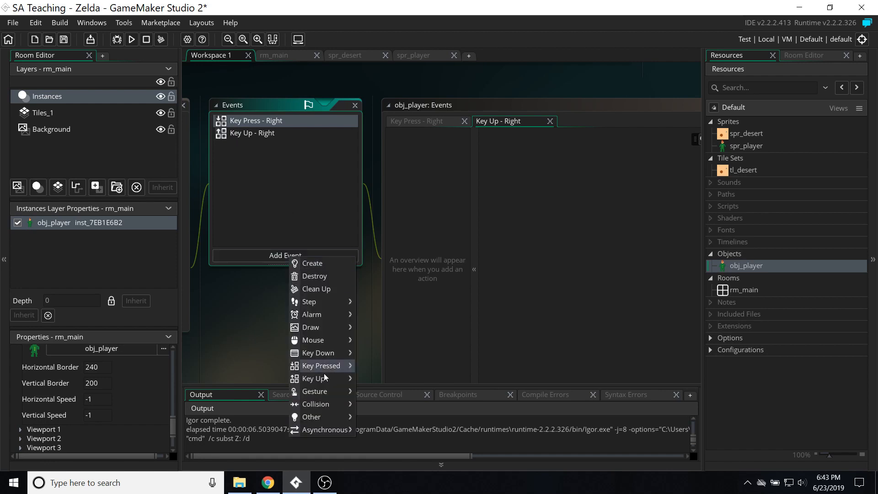
mouse_move(314, 353)
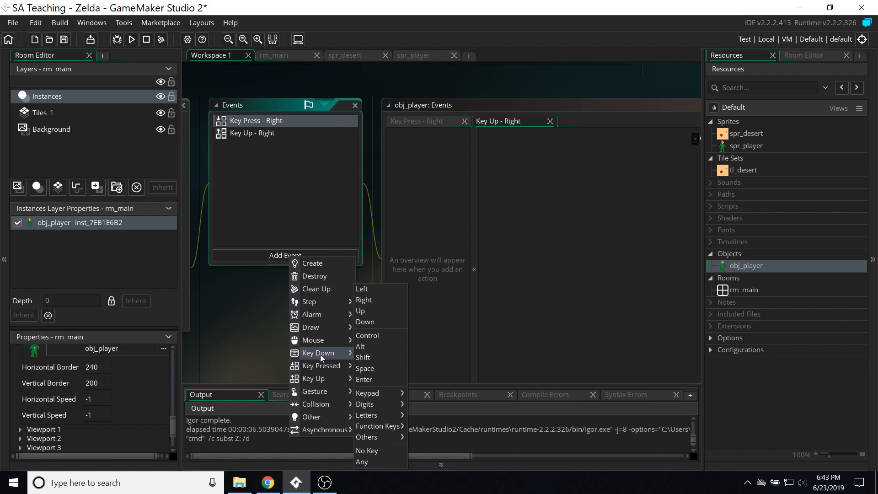
click(242, 350)
click(248, 133)
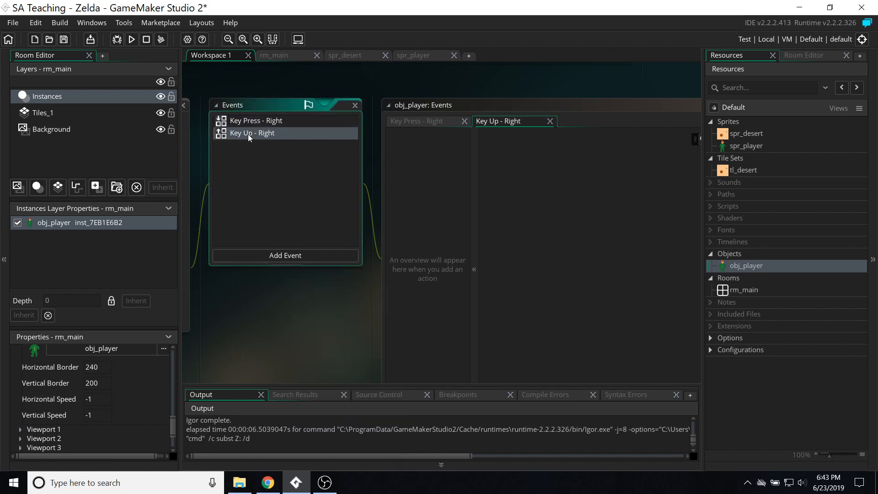
Step: Add a Set Speed action with speed 0 to the Key Up - Right event
middle_drag(302, 354, 117, 316)
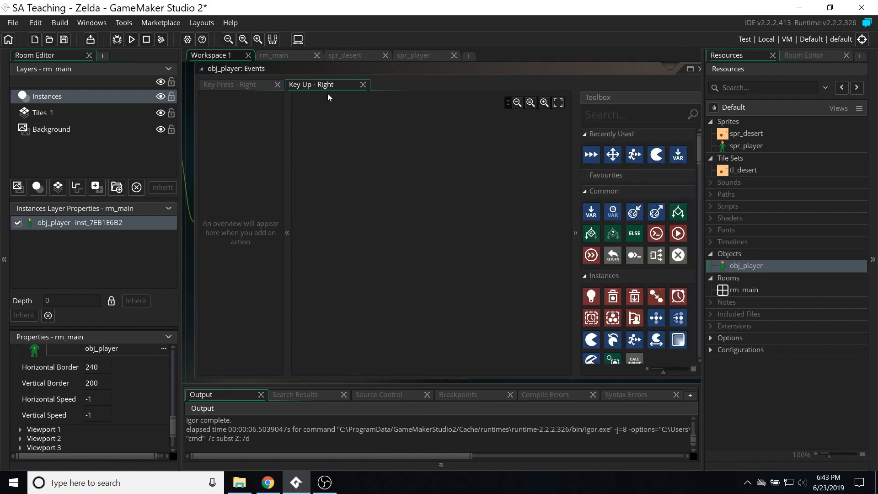
drag(591, 155, 386, 201)
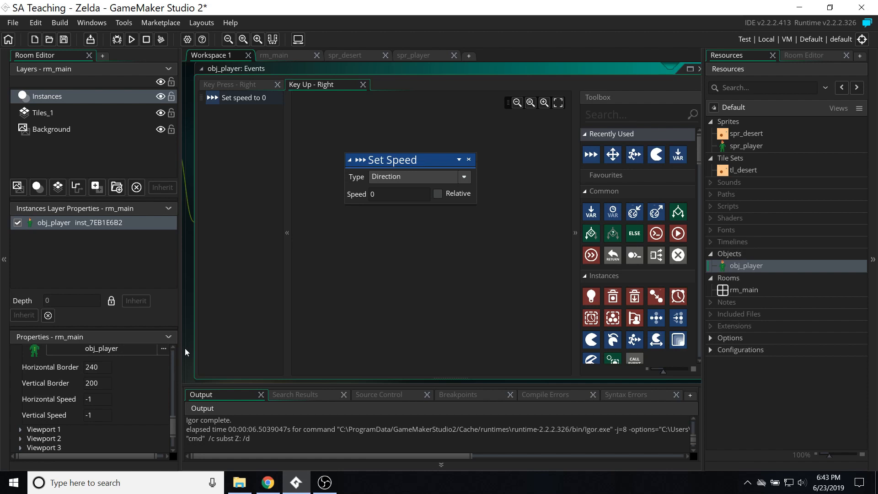
middle_drag(185, 348, 314, 351)
middle_drag(250, 311, 379, 341)
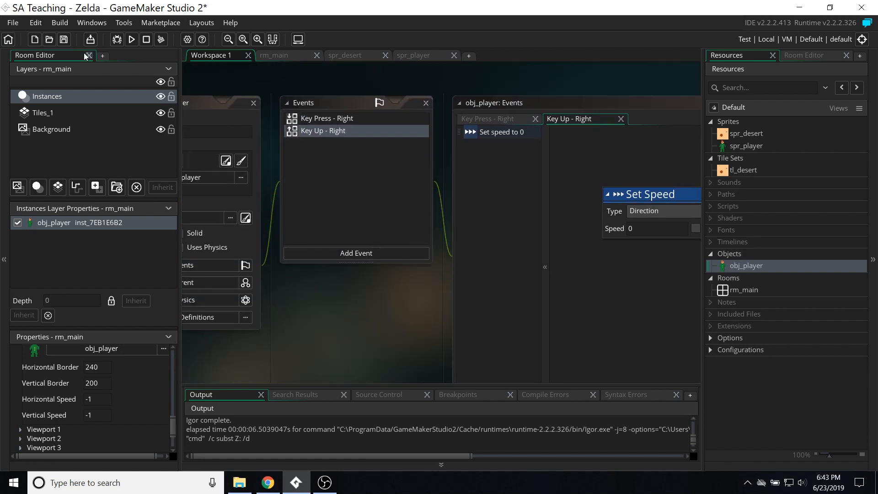
Step: Run the game, test starting and stopping the player with the Right key, and close the game window
click(132, 39)
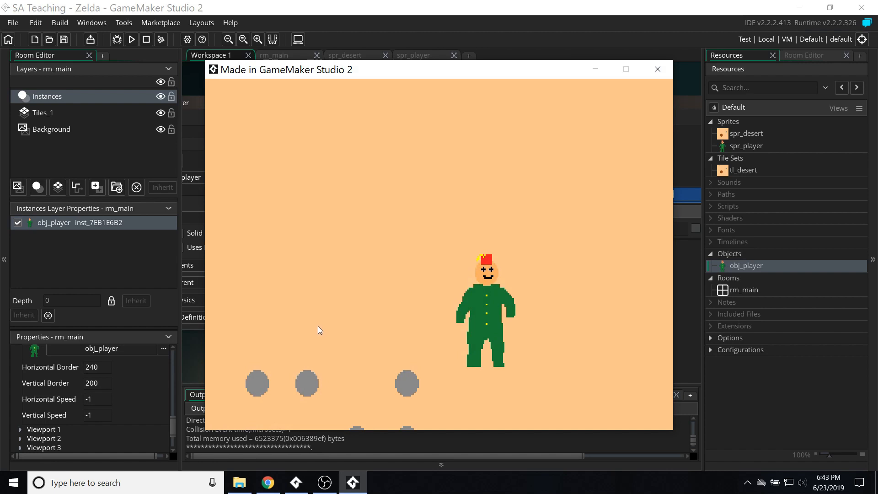
key(Right)
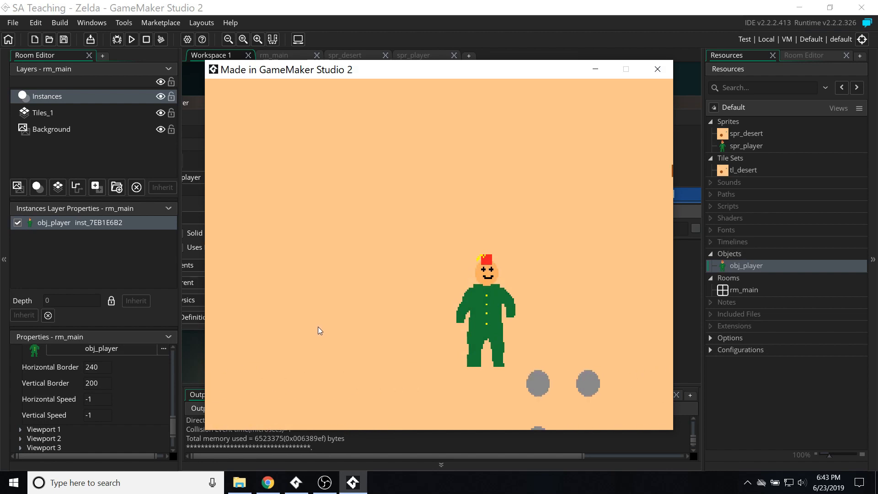
key(Right)
key(Right)
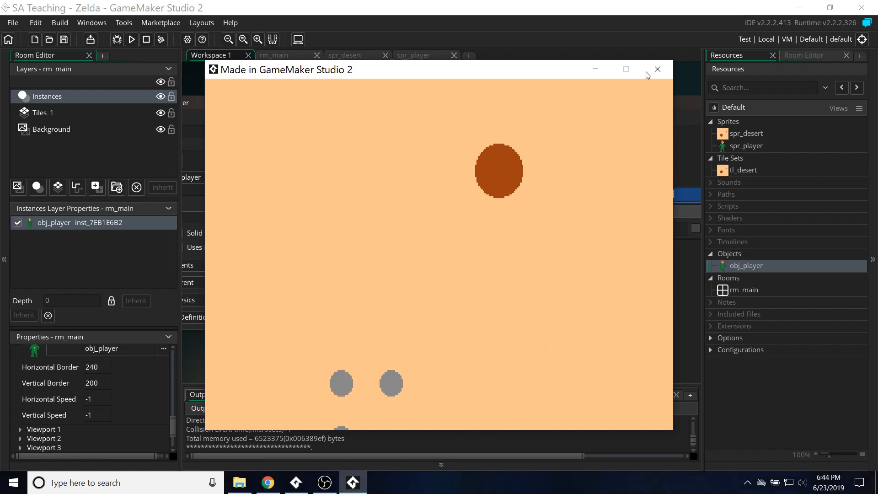
click(657, 68)
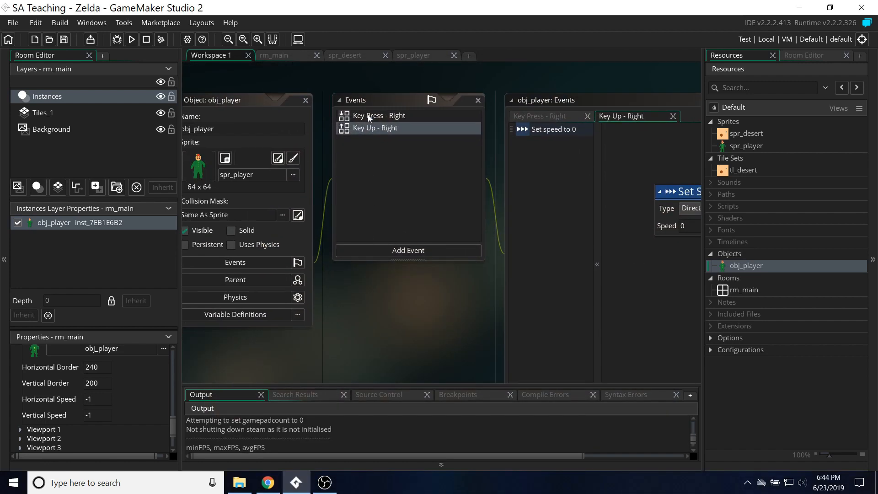
Step: Review the Key Press - Right actions and add a Key Pressed event for the Left key to obj_player
click(368, 115)
middle_drag(399, 358, 229, 273)
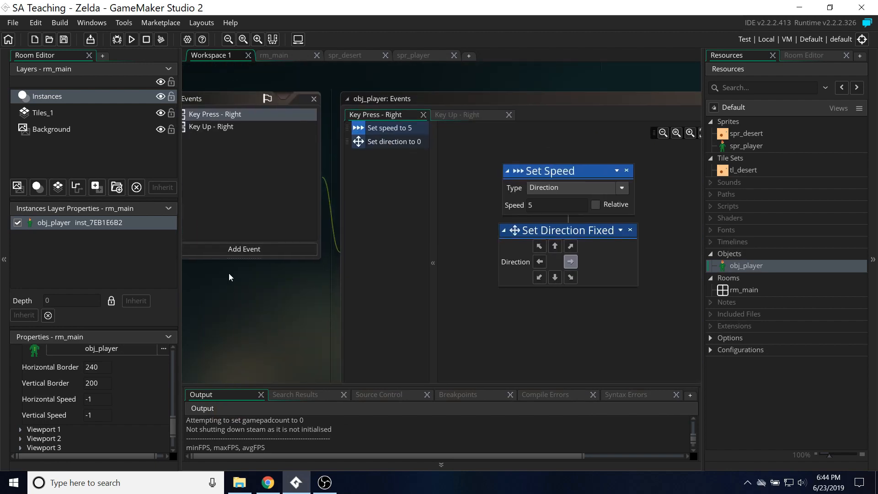
middle_drag(243, 338, 306, 362)
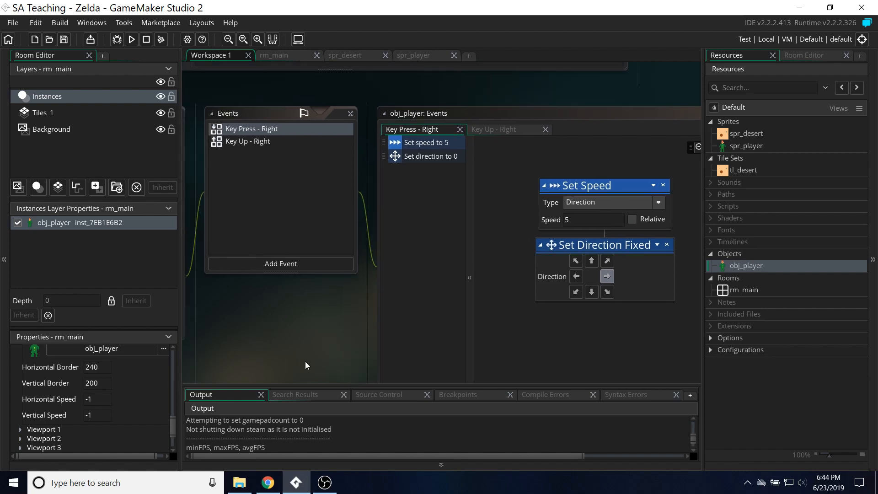
middle_drag(300, 284, 409, 318)
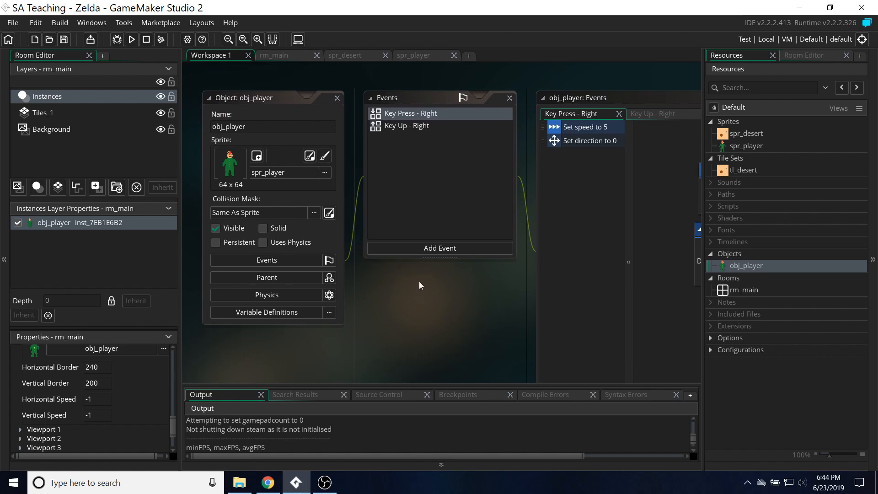
click(426, 245)
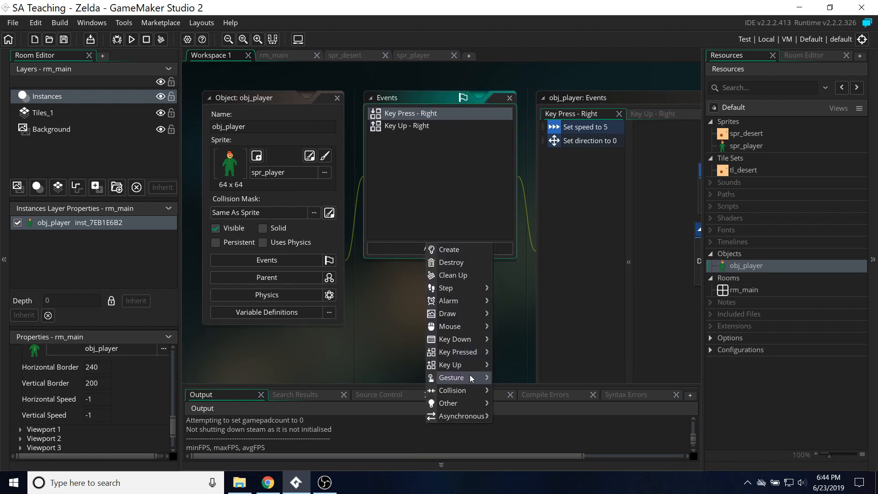
mouse_move(460, 352)
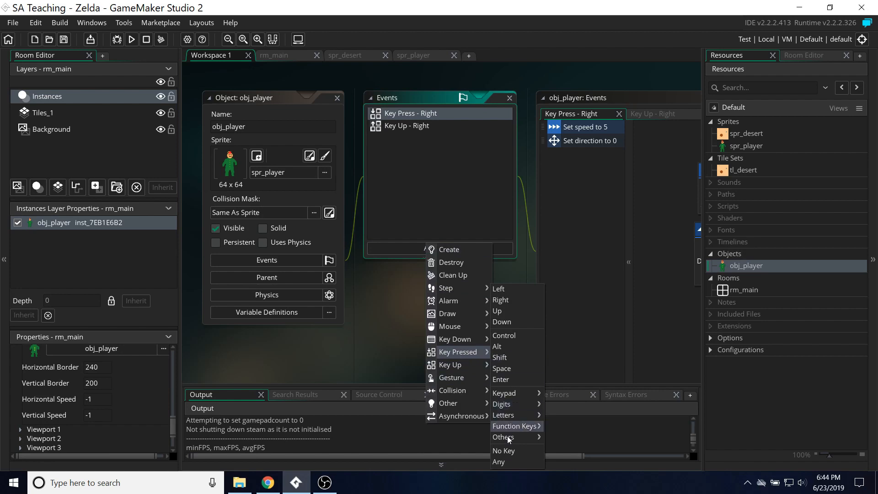
click(499, 289)
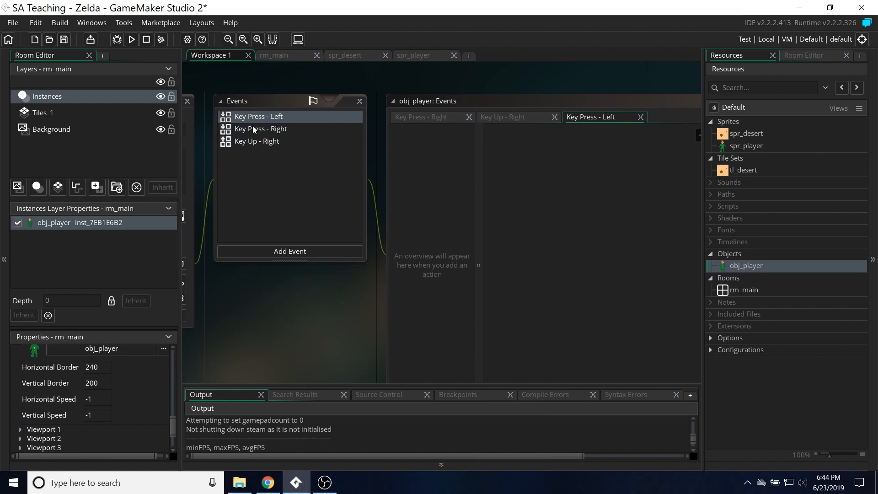
Step: Copy both the Set Speed and Set Direction Fixed actions from the Key Press - Right event
click(268, 133)
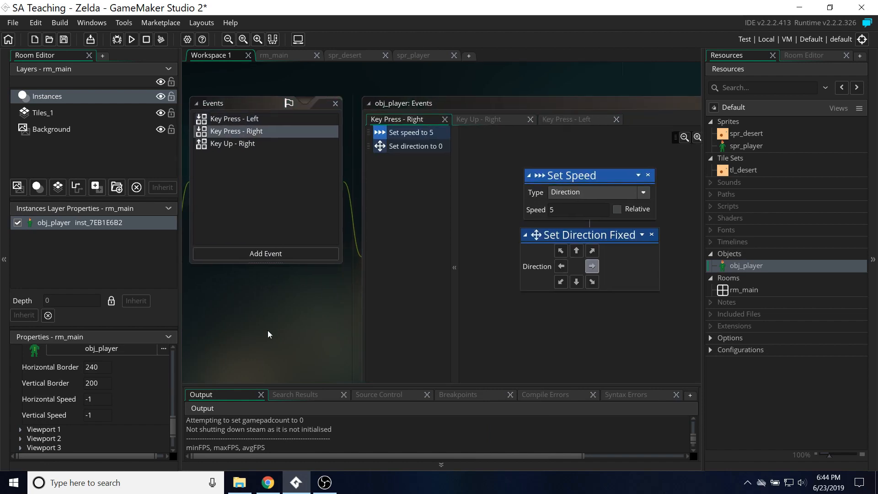
click(524, 180)
click(357, 133)
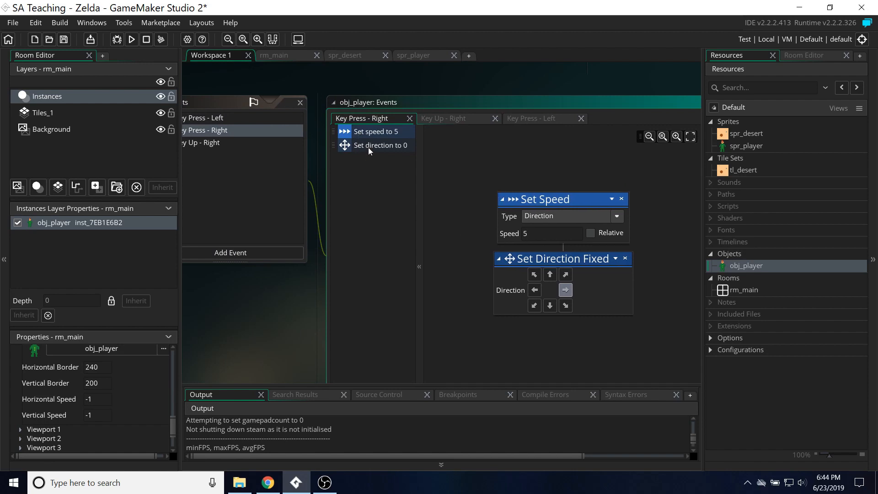
double_click(208, 125)
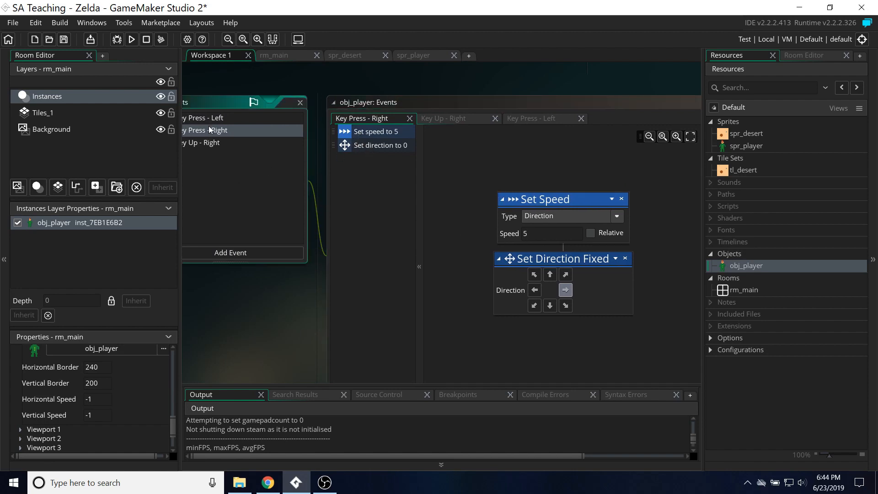
click(372, 145)
middle_drag(292, 292, 278, 319)
click(363, 175)
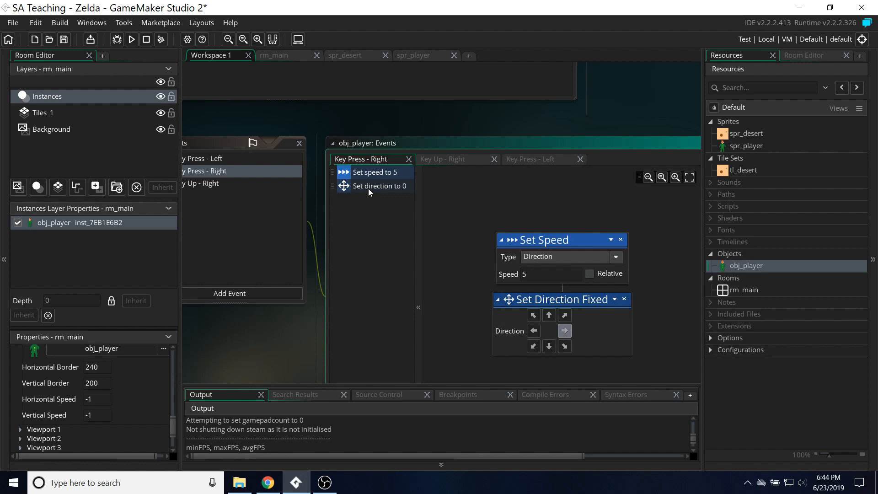
click(368, 188)
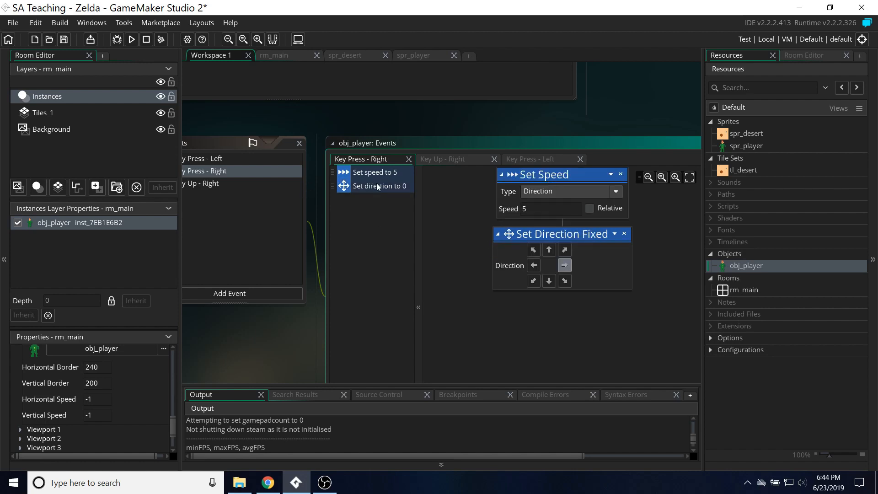
right_click(378, 186)
click(389, 201)
Step: Paste the copied Set Speed and Set Direction Fixed actions into the Key Press - Left event
middle_drag(262, 340, 416, 351)
click(368, 169)
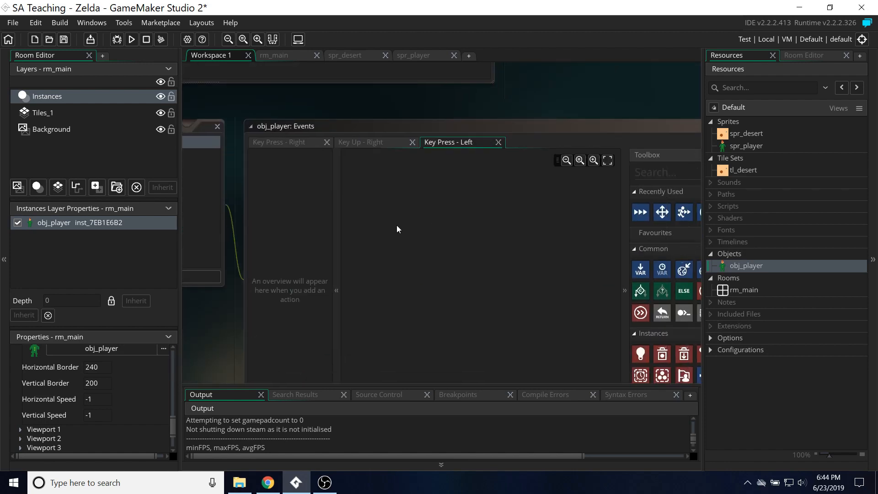
middle_drag(217, 317, 160, 275)
right_click(387, 187)
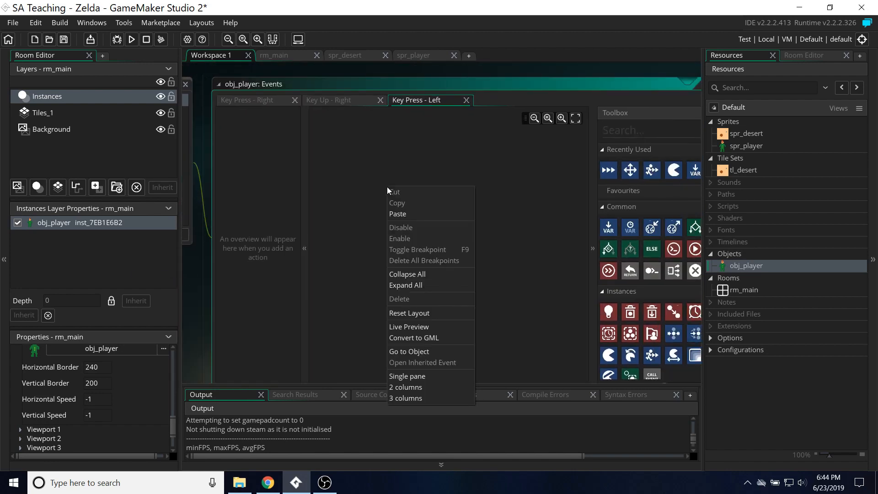
click(395, 214)
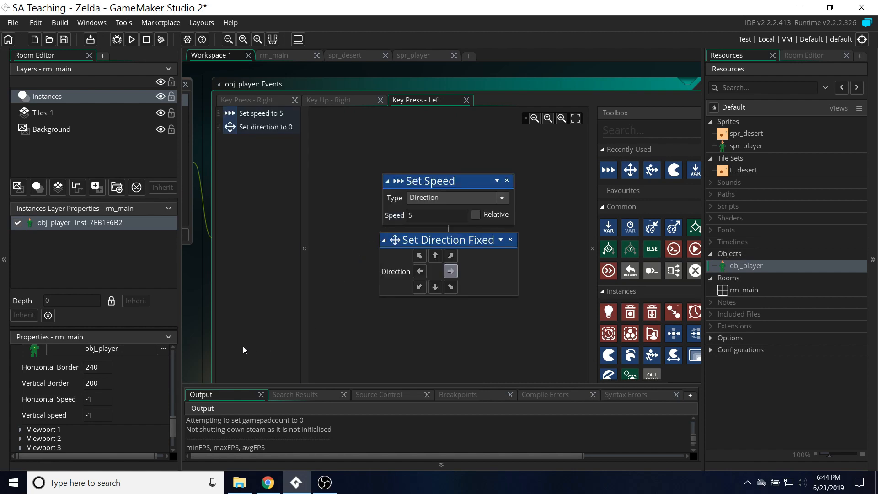
Step: Change the pasted Set Direction Fixed action in Key Press - Left to point only left
middle_drag(192, 317, 250, 333)
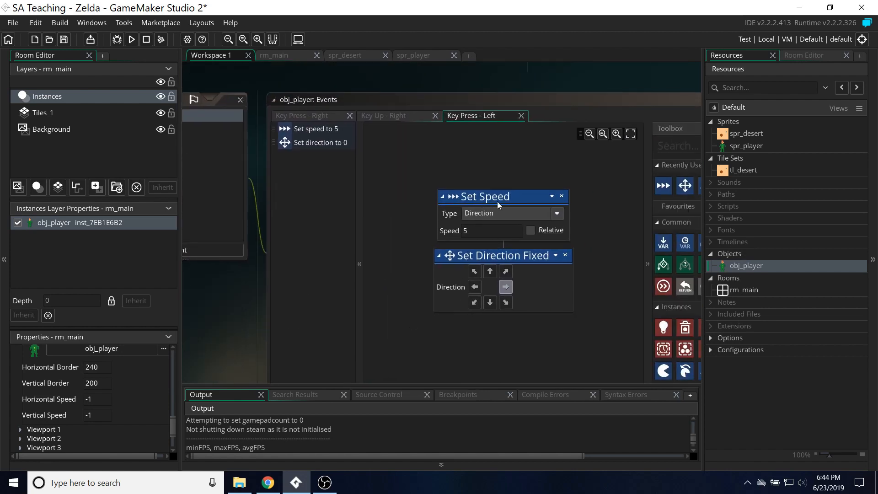
click(505, 287)
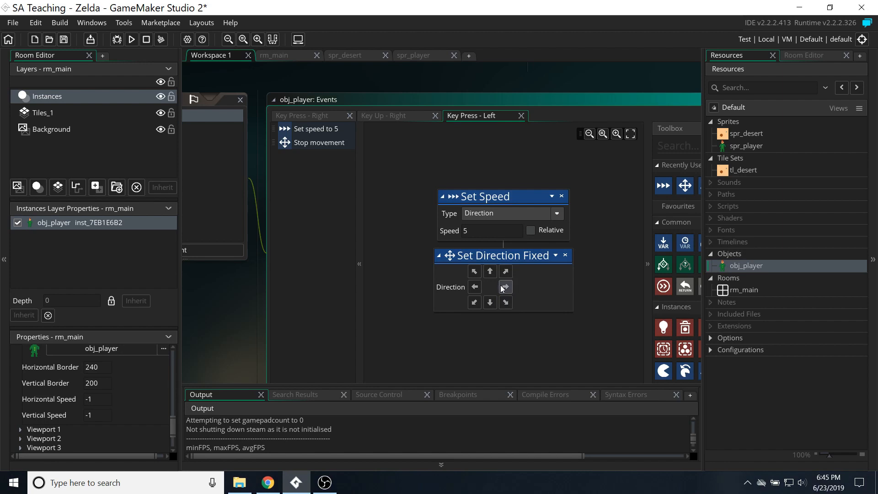
click(474, 287)
middle_drag(229, 330, 315, 314)
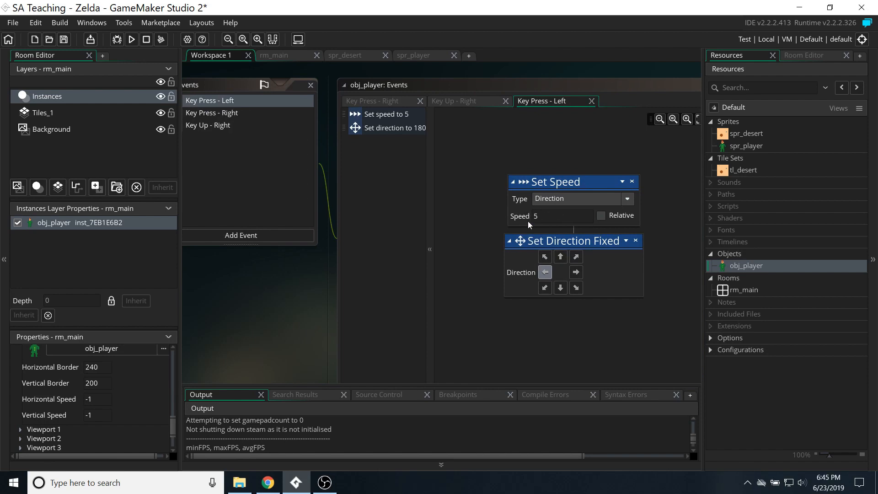
middle_drag(262, 324, 347, 295)
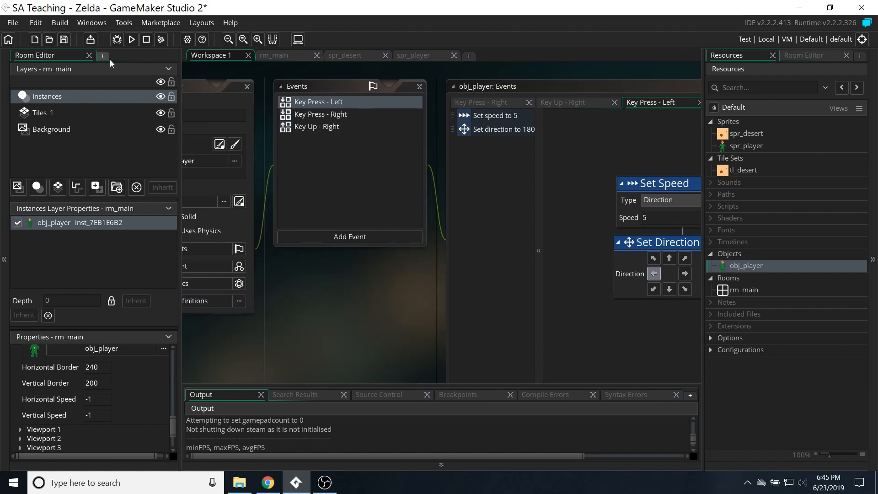
Step: Run the game, test moving the player to the left, and close the game window
click(130, 40)
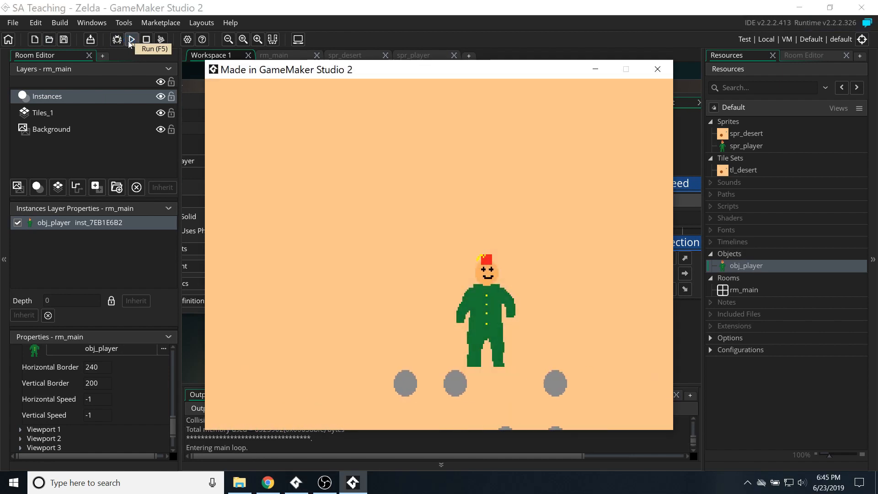
key(Left)
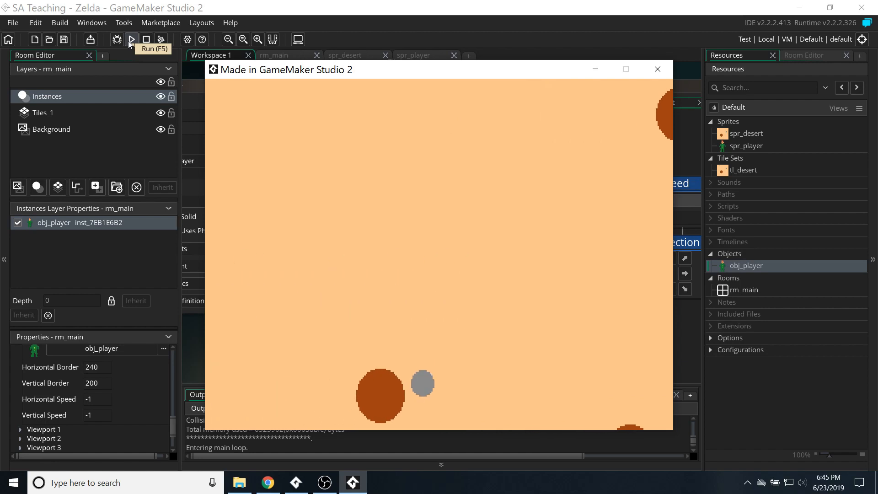
middle_drag(304, 293, 323, 308)
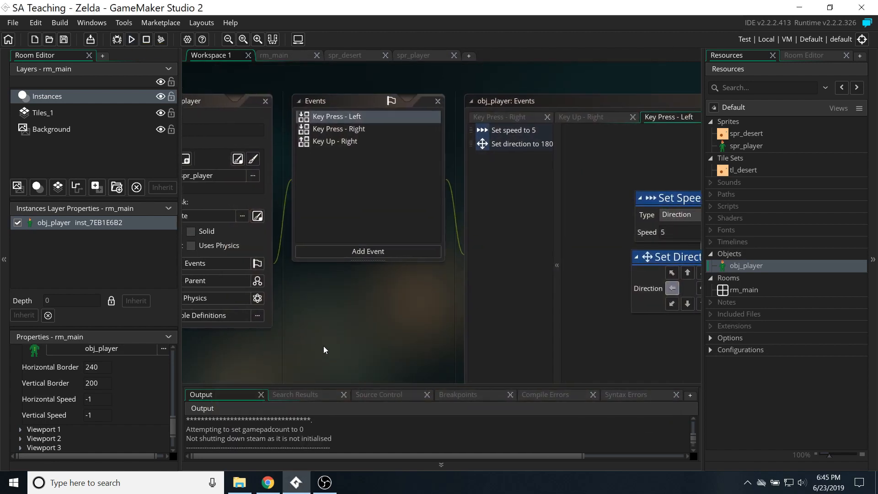
Step: Add a Key Up event for the Left key to obj_player, containing a Set Speed action with speed 0
click(334, 142)
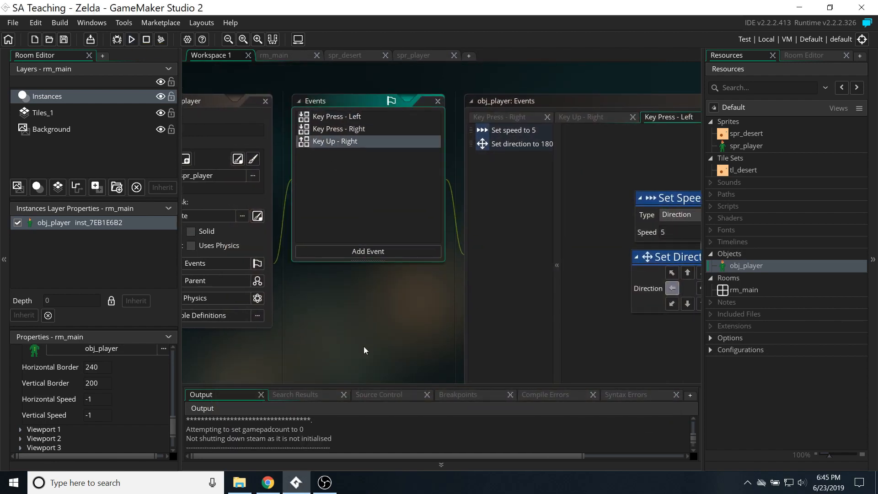
middle_drag(363, 346, 286, 331)
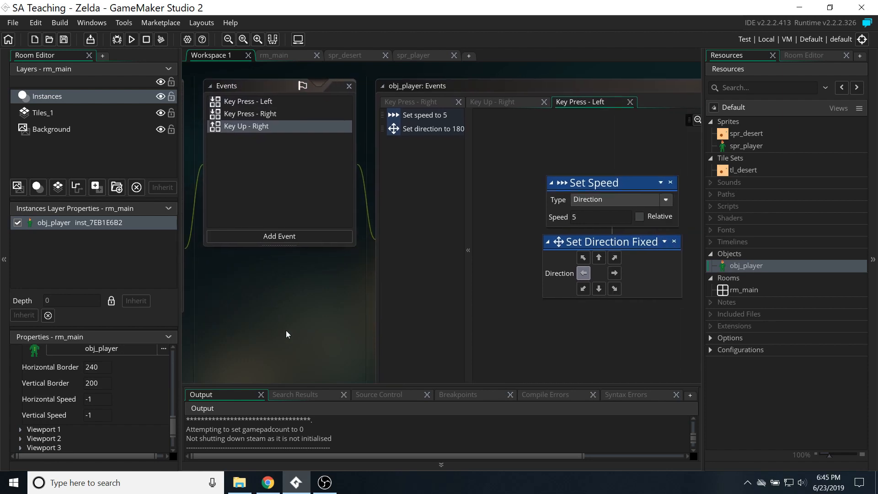
click(273, 234)
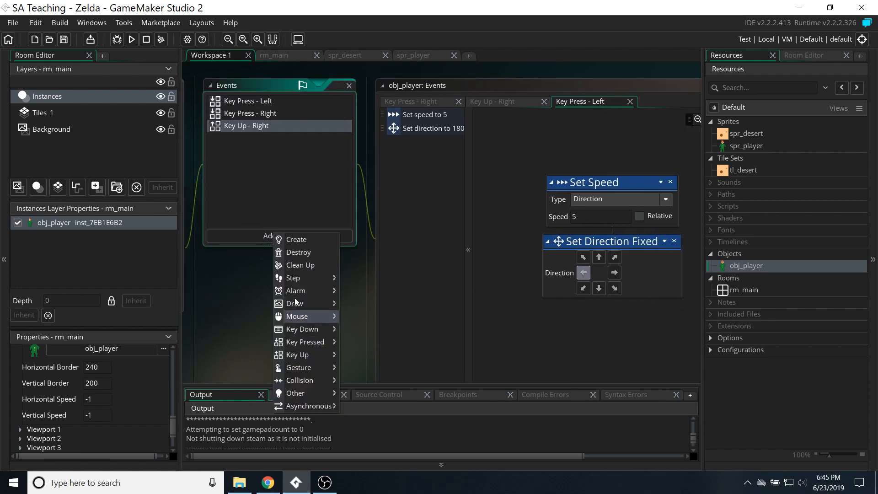
mouse_move(297, 355)
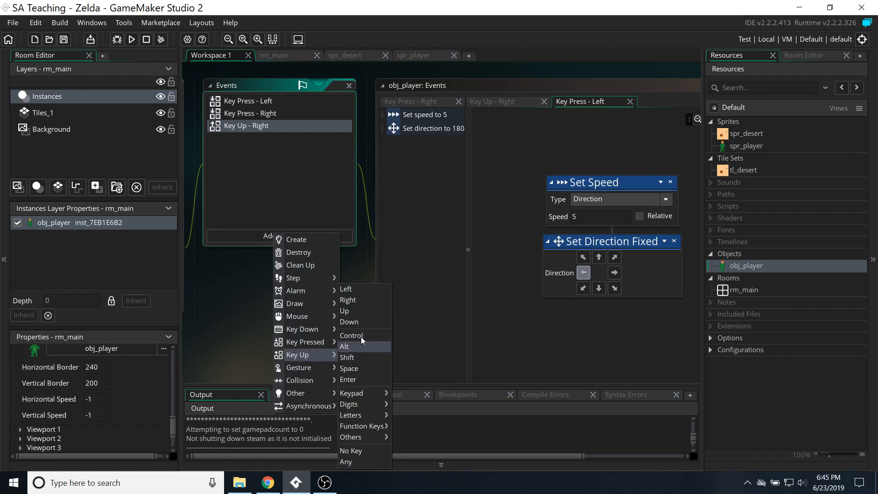
click(346, 289)
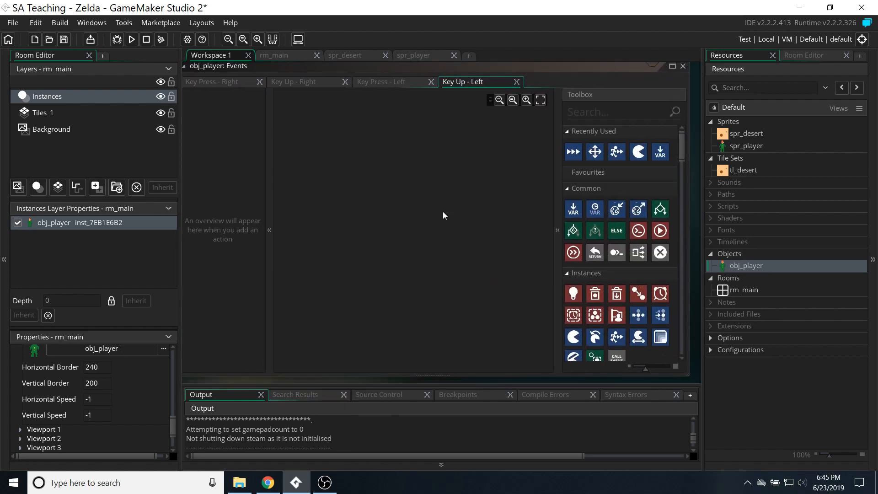
double_click(572, 152)
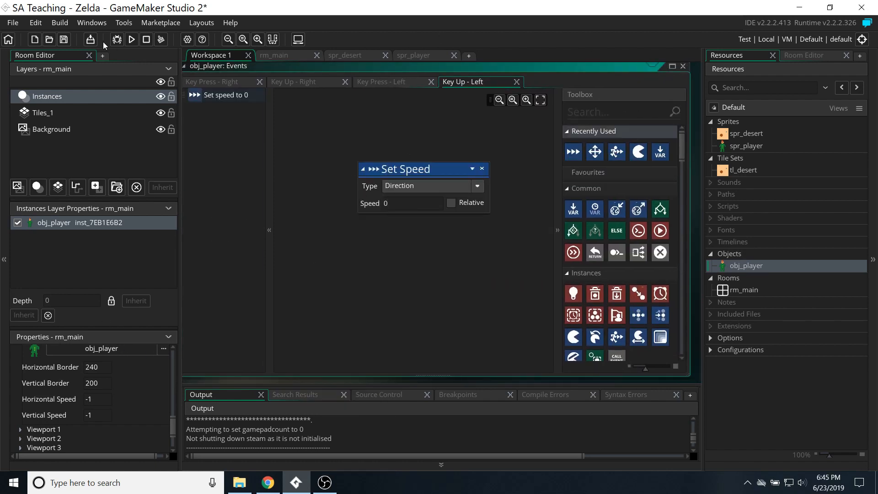
Step: Run the game, test stopping the player on release of the Left key, and close the game window
click(131, 40)
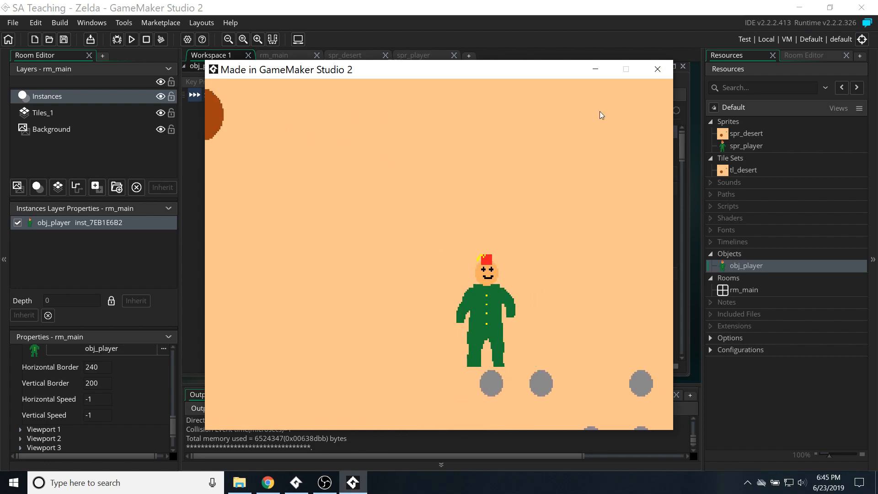
click(658, 69)
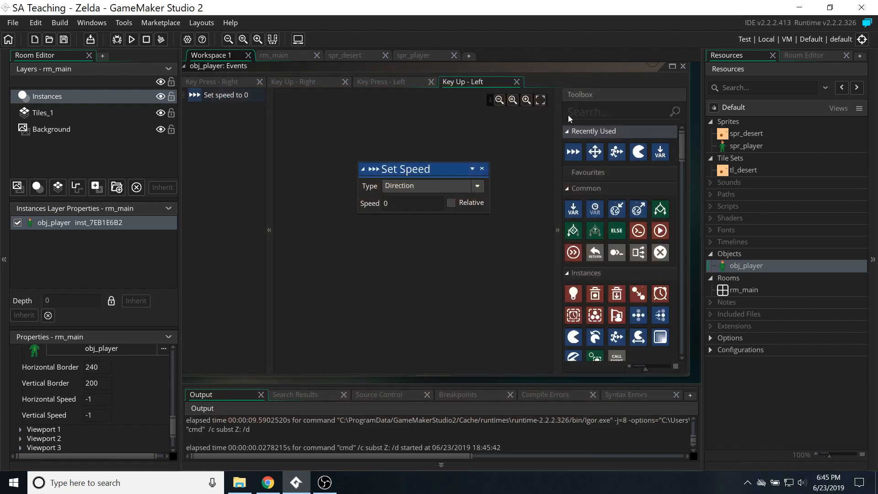
Step: Add Key Pressed events for the Up and Down keys to obj_player
drag(456, 261, 432, 259)
middle_drag(221, 203, 546, 240)
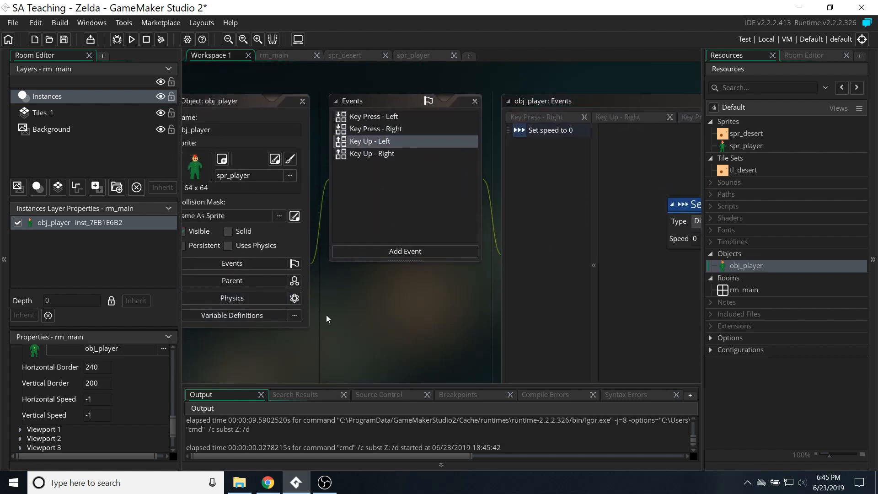
click(402, 279)
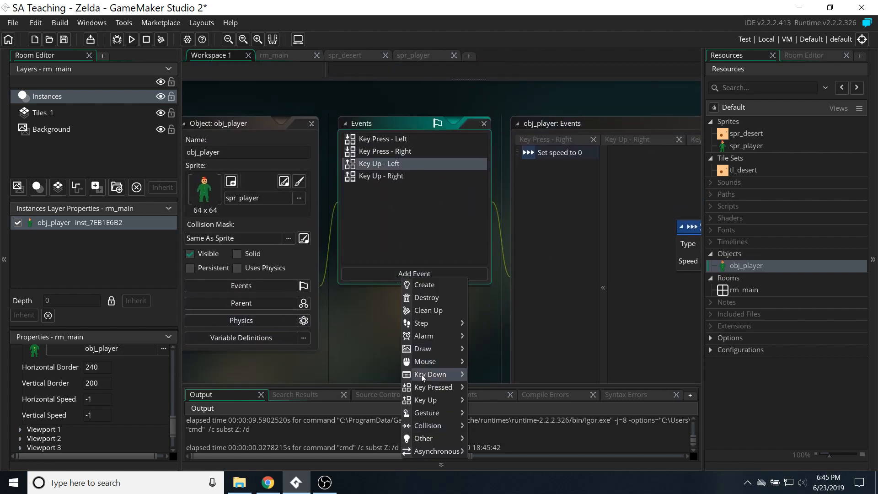
mouse_move(434, 387)
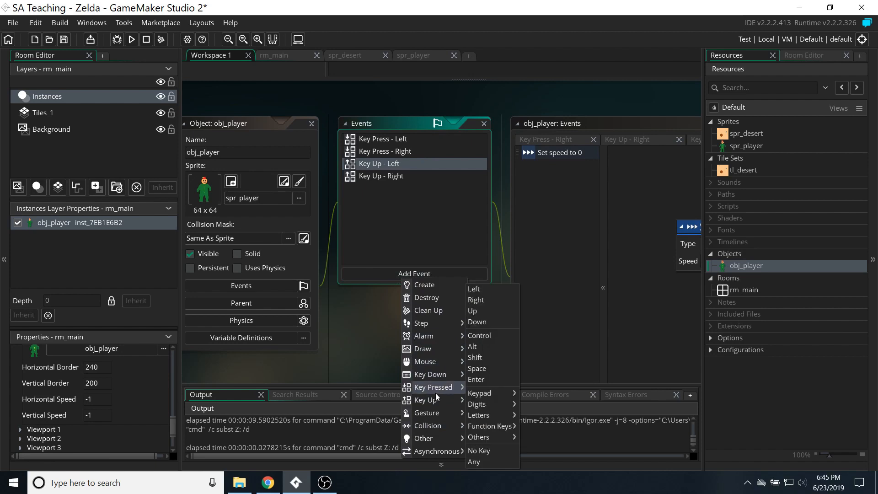
click(473, 311)
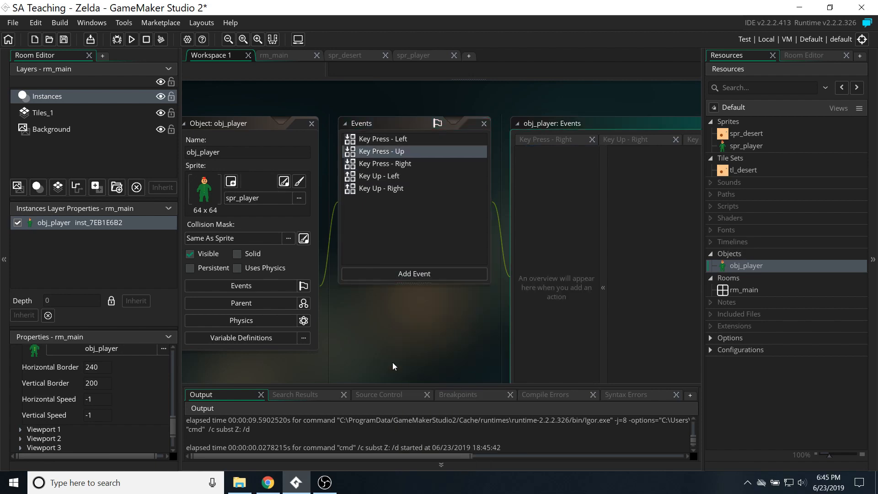
middle_drag(418, 355, 334, 355)
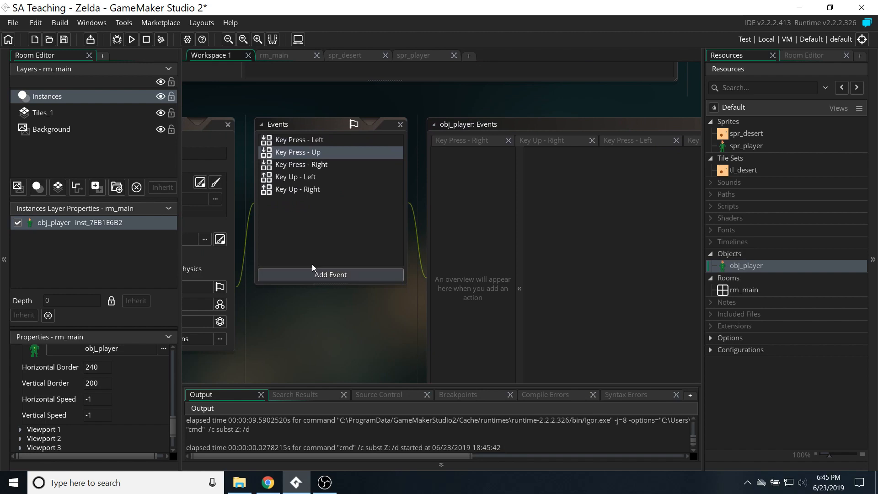
click(325, 273)
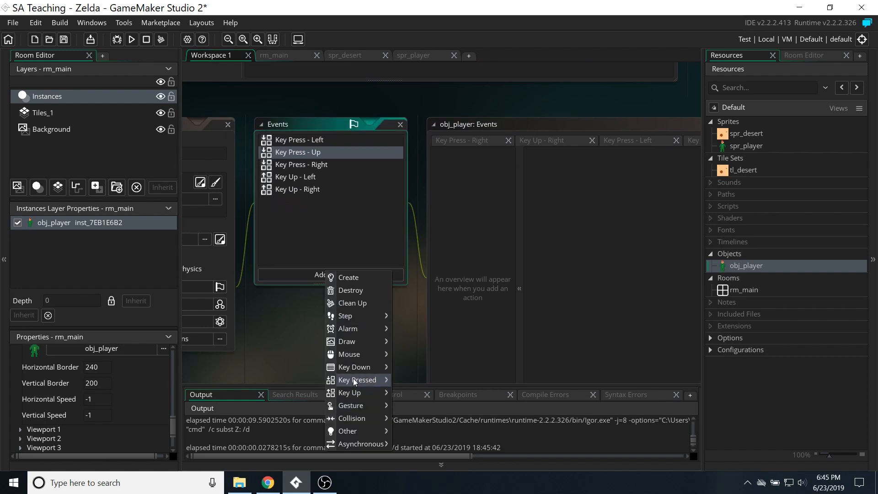
mouse_move(353, 378)
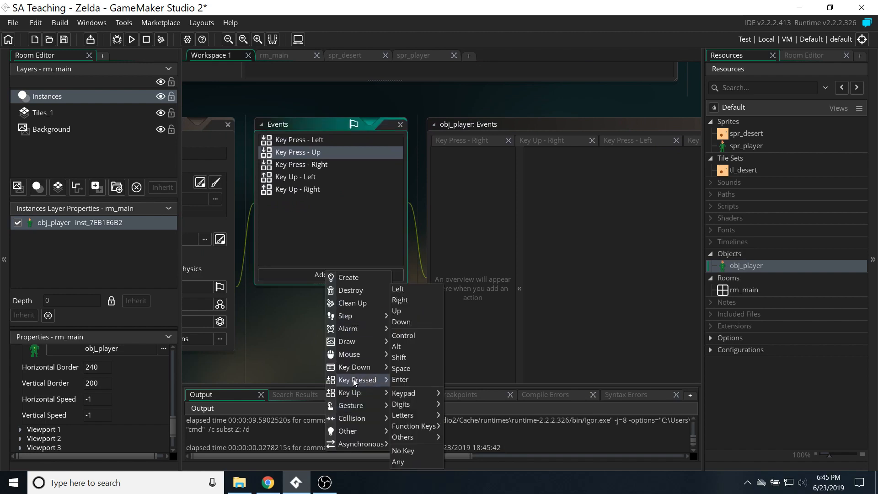
click(398, 322)
Step: Add Key Up events for the Up and Down keys to obj_player
click(293, 274)
mouse_move(327, 383)
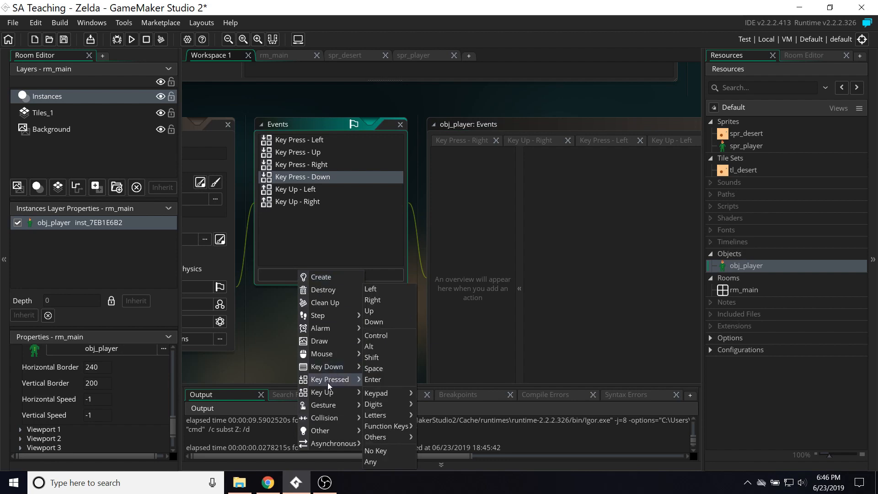
click(371, 312)
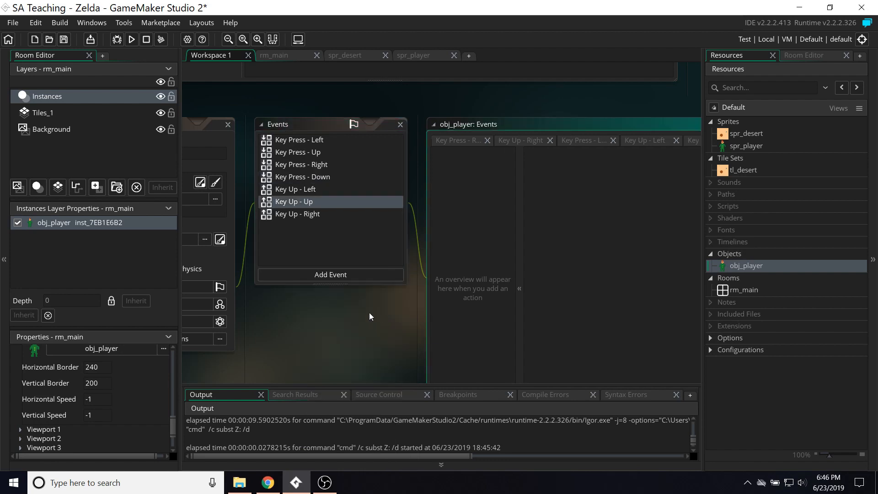
click(323, 272)
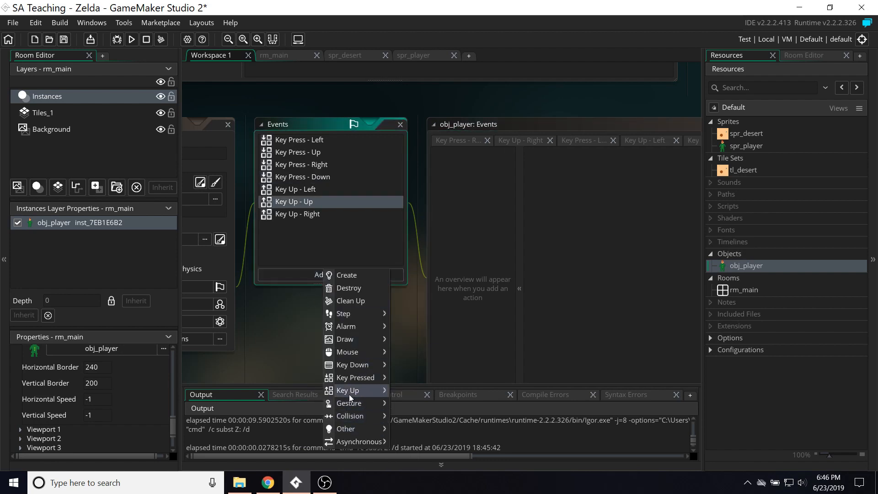
mouse_move(352, 393)
click(399, 321)
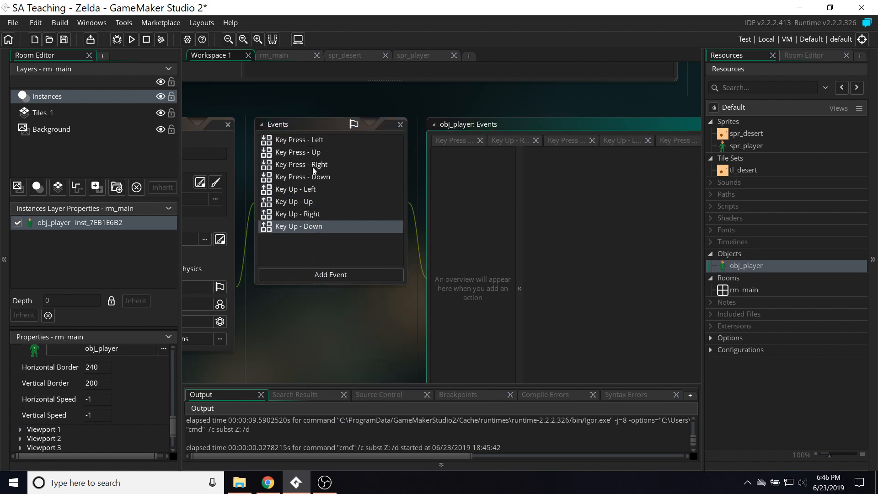
Step: Paste the copied Set Speed and Set Direction Fixed actions into Key Press - Up, and make the direction point up
click(301, 152)
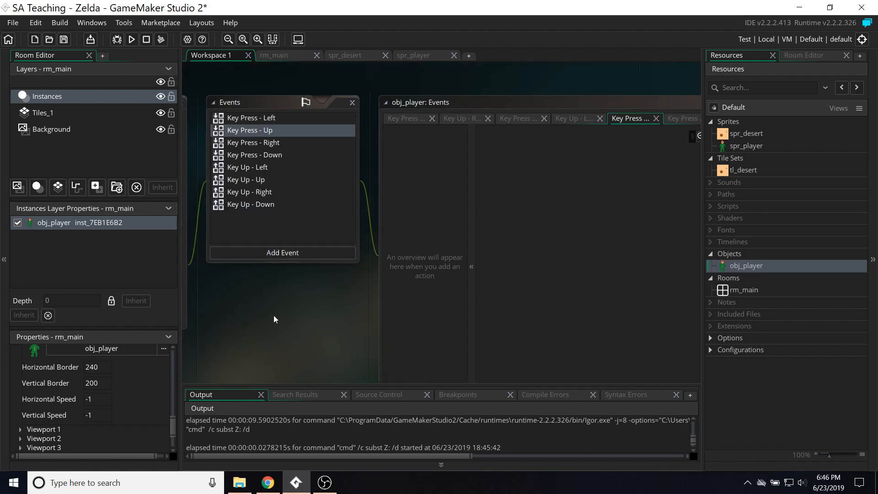
middle_drag(207, 302, 252, 338)
right_click(462, 200)
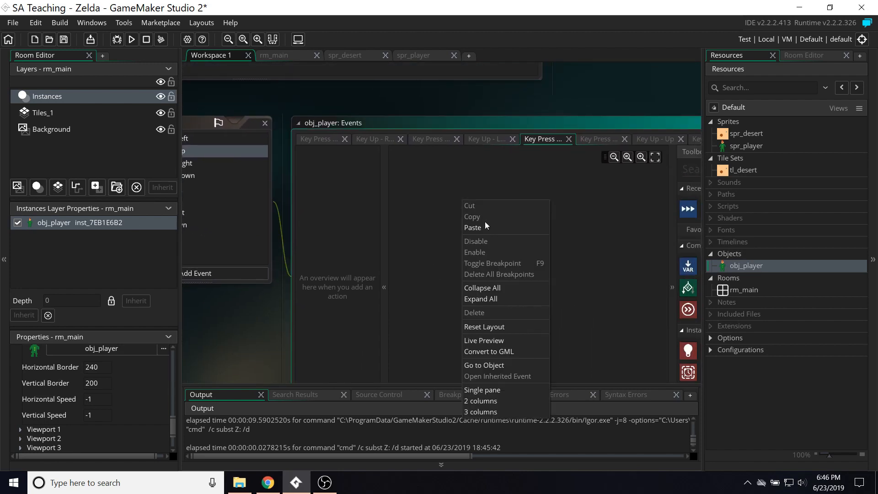
click(467, 227)
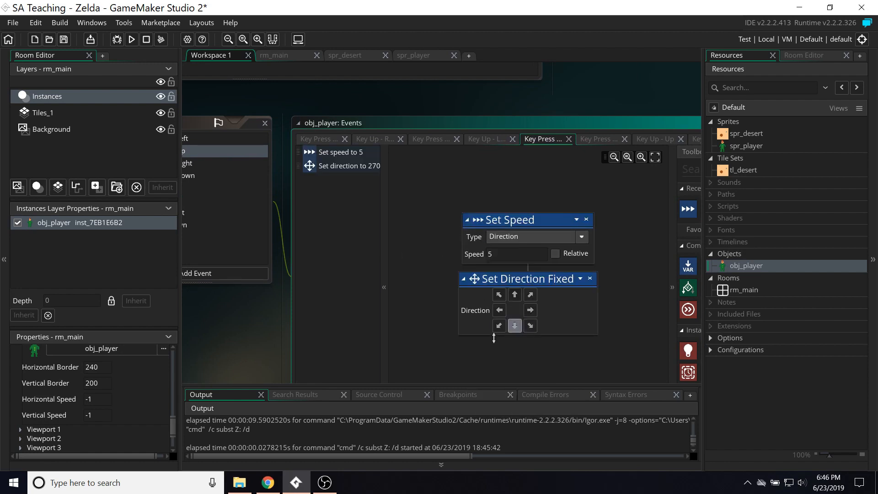
middle_drag(232, 312, 322, 319)
click(523, 289)
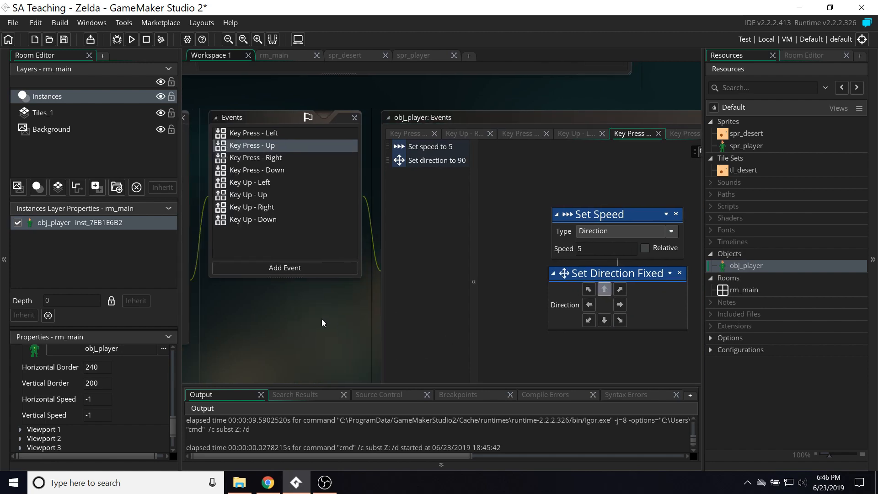
Step: Paste the copied Set Speed and Set Direction Fixed actions into Key Press - Down, and make the direction point down
click(251, 170)
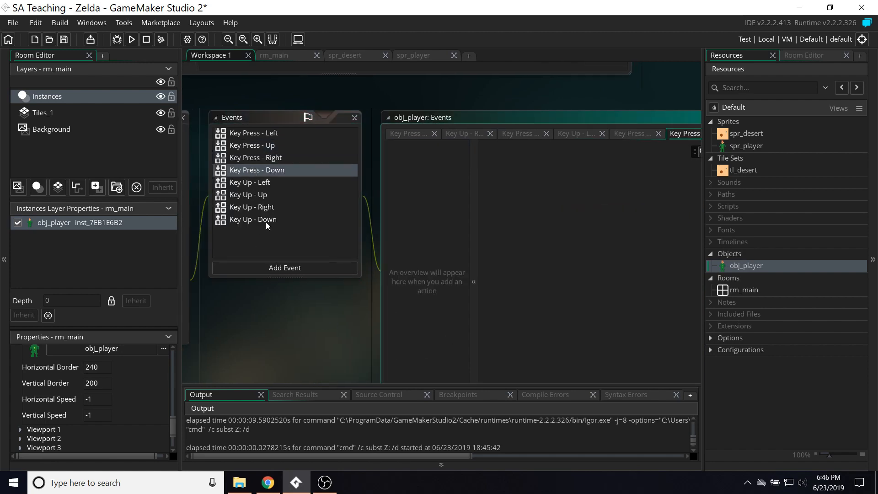
middle_drag(339, 351, 152, 284)
right_click(363, 158)
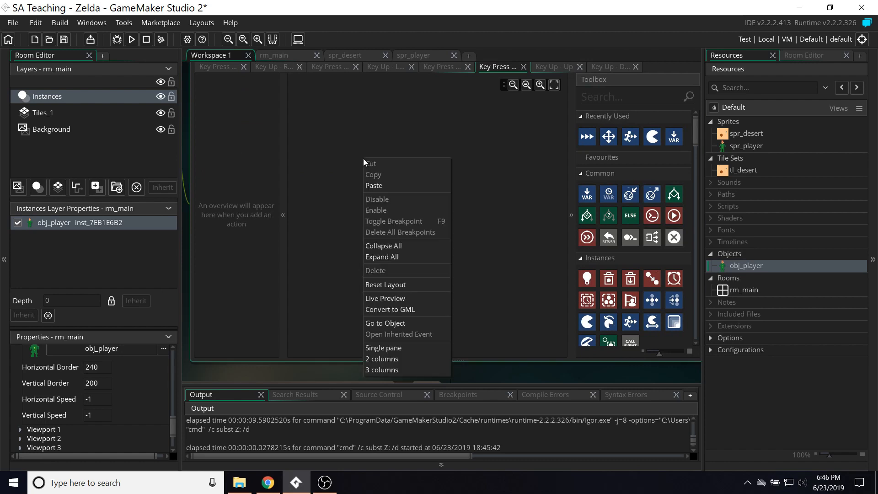
click(372, 185)
click(413, 256)
Step: Check the actions in the four Key Press events and in Key Up - Left
middle_drag(362, 332, 560, 375)
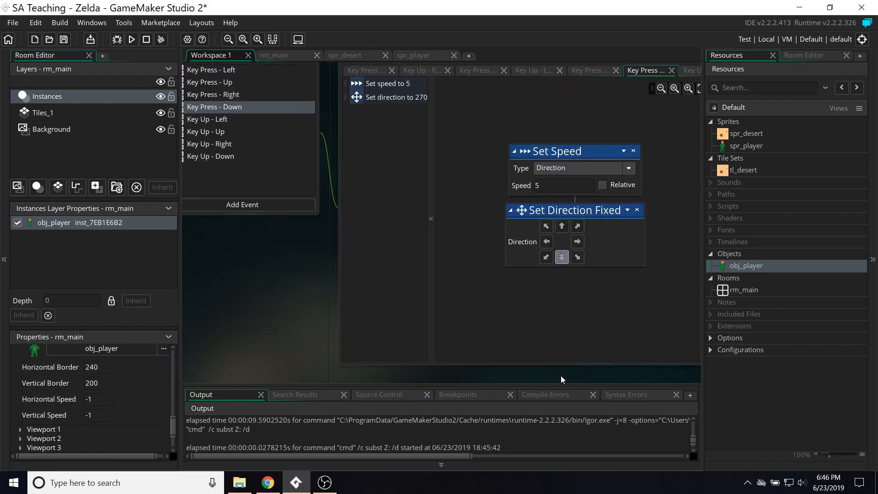
click(278, 111)
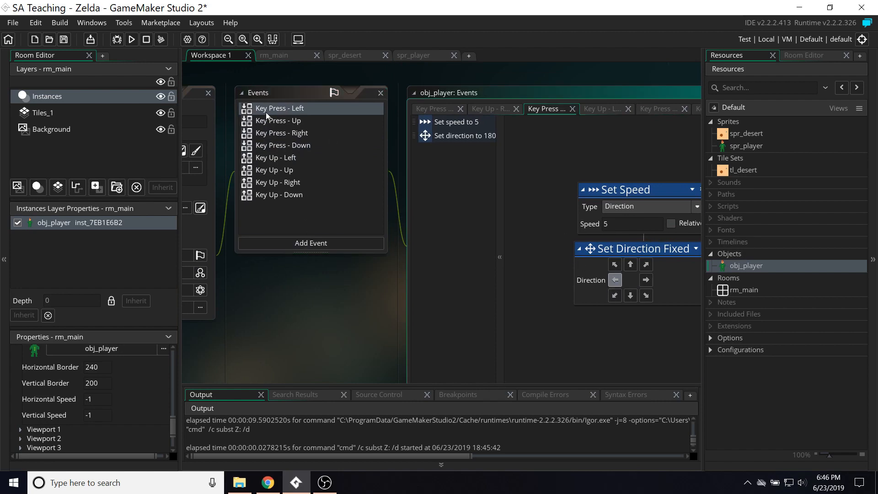
click(278, 121)
click(306, 133)
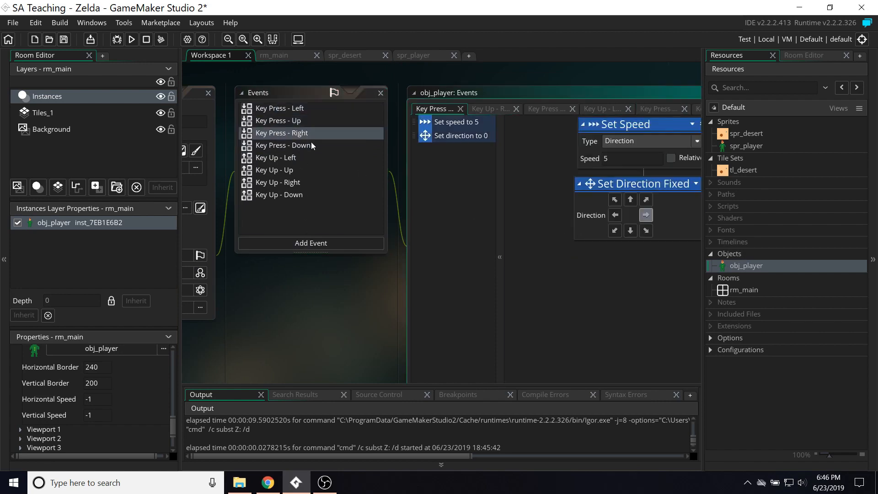
click(292, 145)
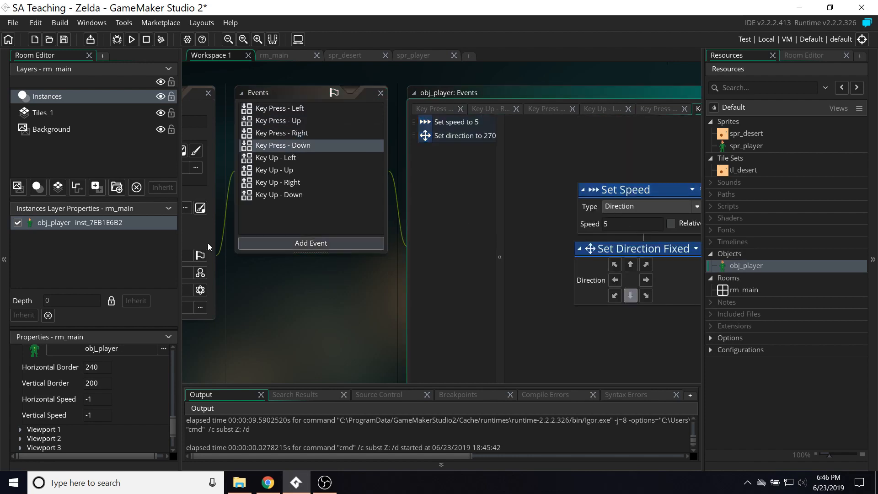
click(288, 160)
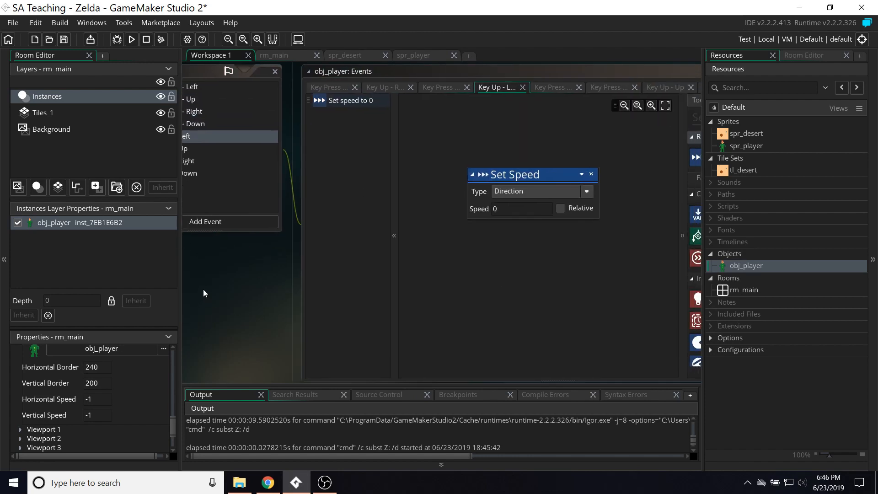
Step: Add a Set Speed action with speed 0 to both the Key Up - Up and Key Up - Down events
click(231, 150)
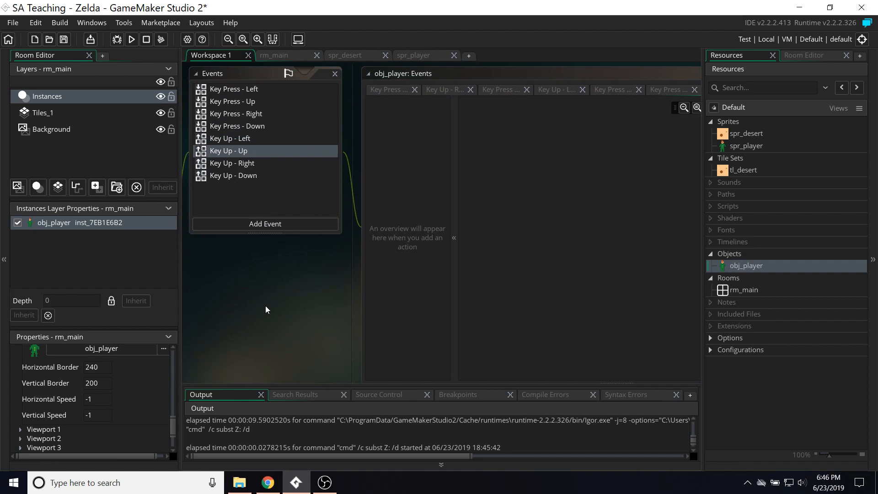
drag(587, 180, 382, 204)
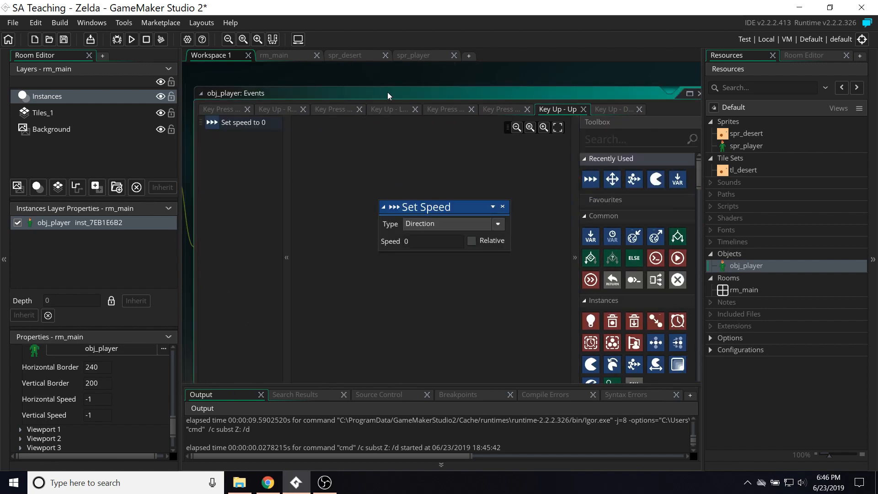
click(312, 185)
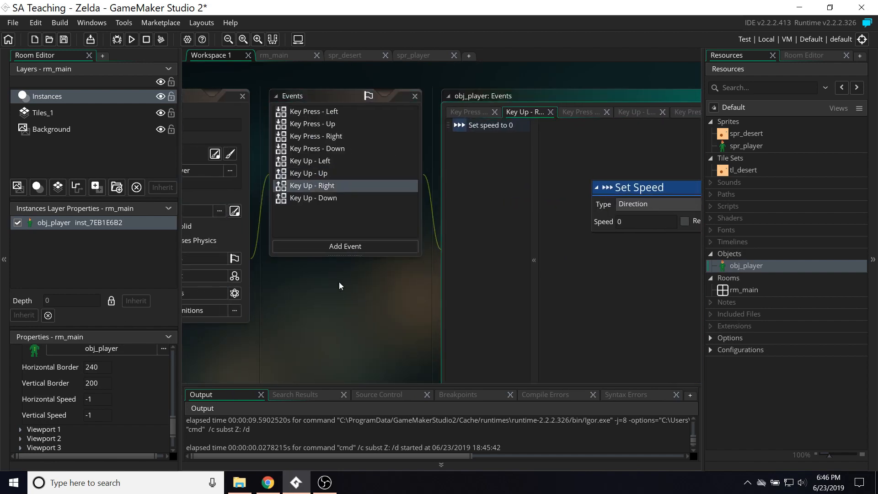
click(324, 201)
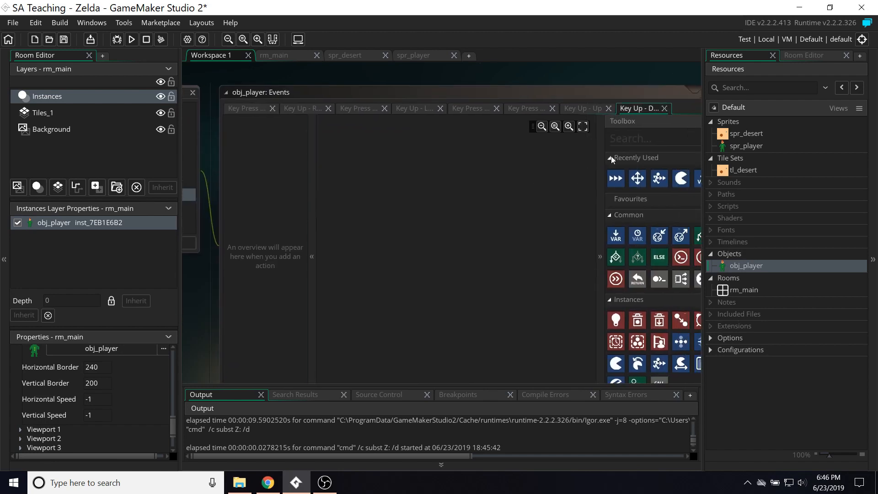
drag(612, 179, 414, 206)
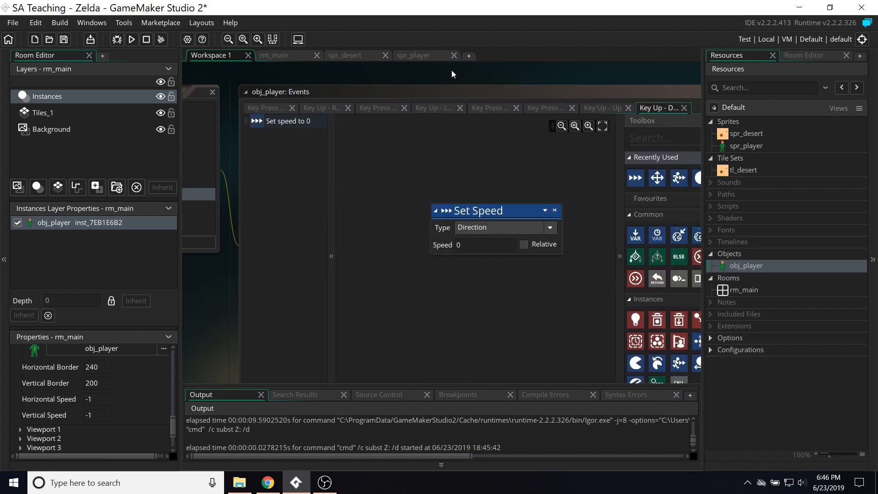
Step: Run the game, test the player's movement in all four directions, and close the game window
click(127, 40)
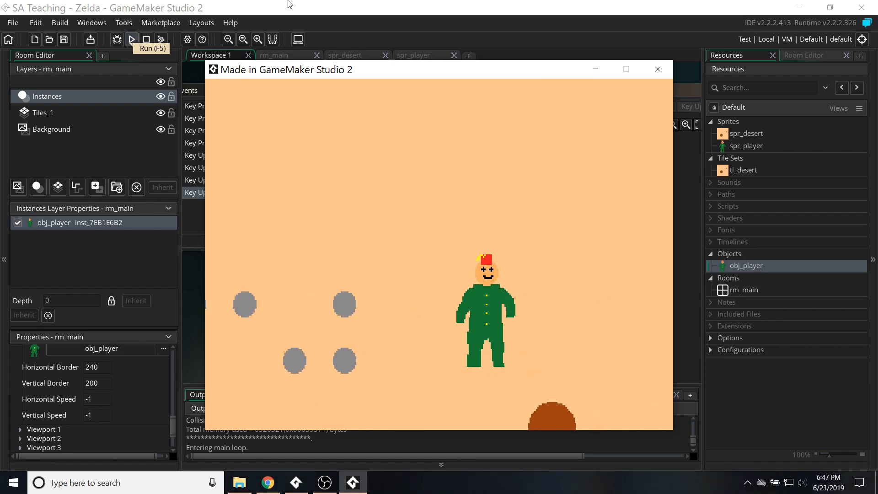
click(658, 69)
Step: Try a speed of 2 in the Set Speed action of Key Press - Down, and restore it to 5
middle_drag(281, 343, 321, 295)
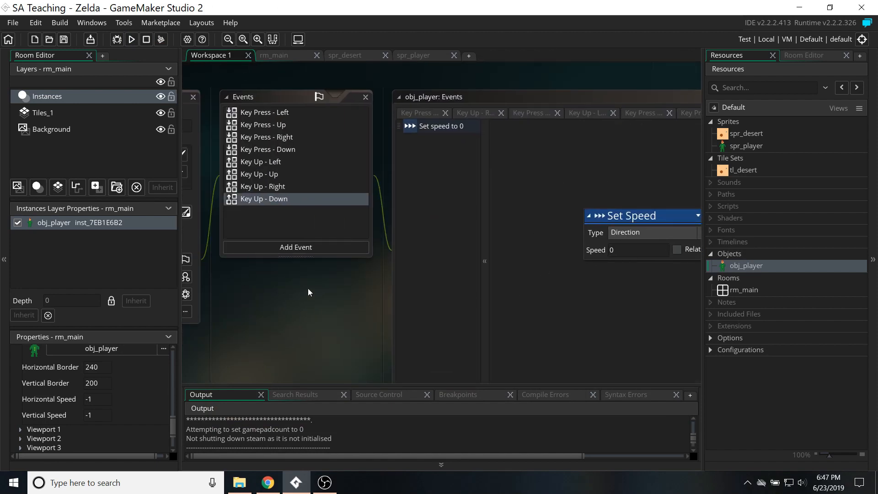
click(258, 150)
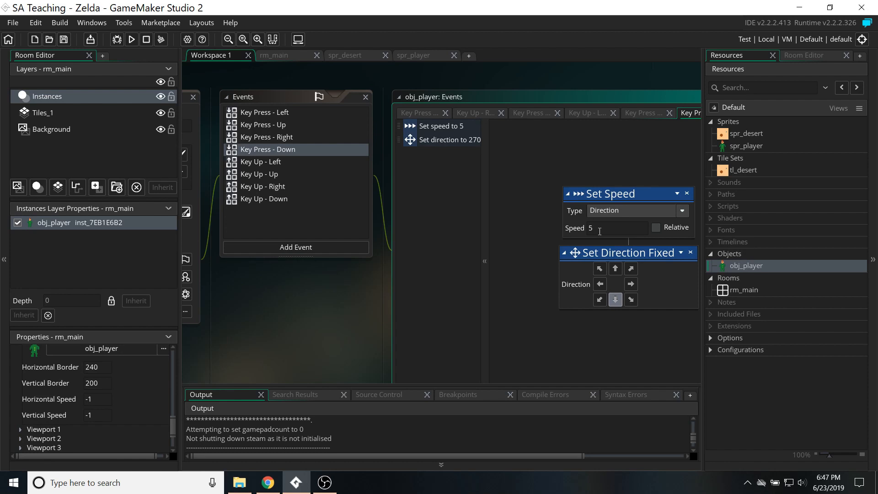
key(Delete)
text(2)
click(257, 137)
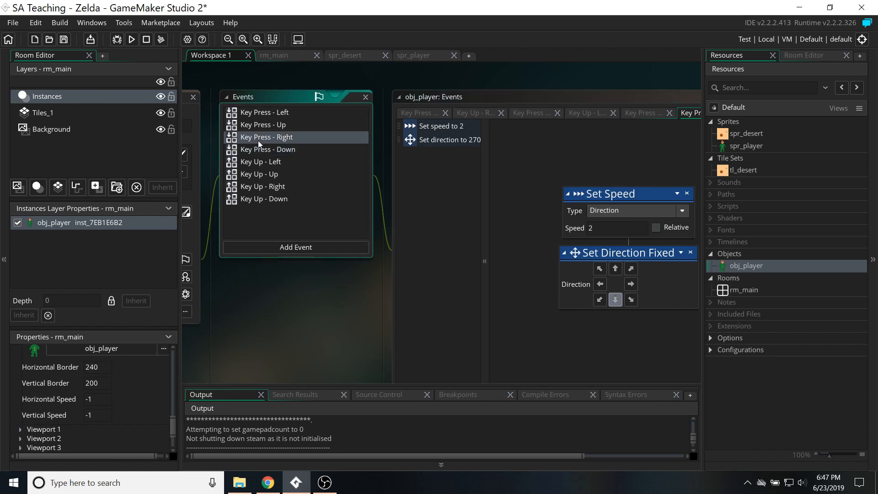
click(251, 150)
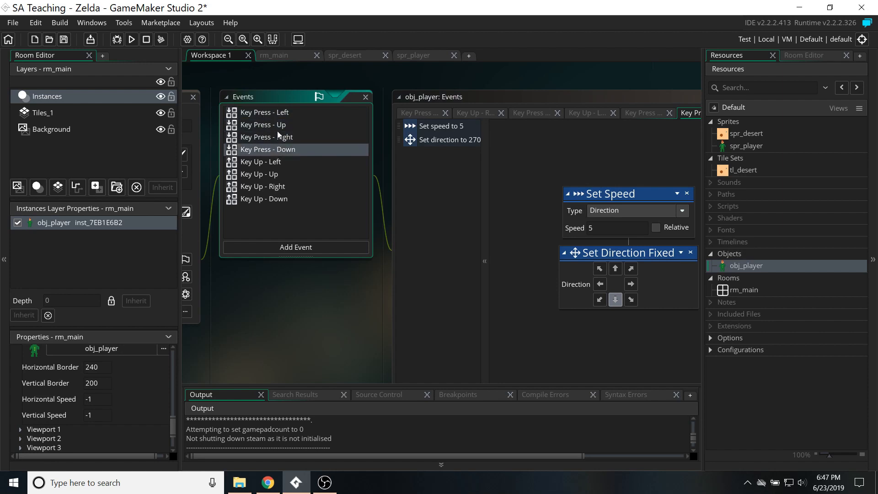
middle_drag(293, 324, 345, 325)
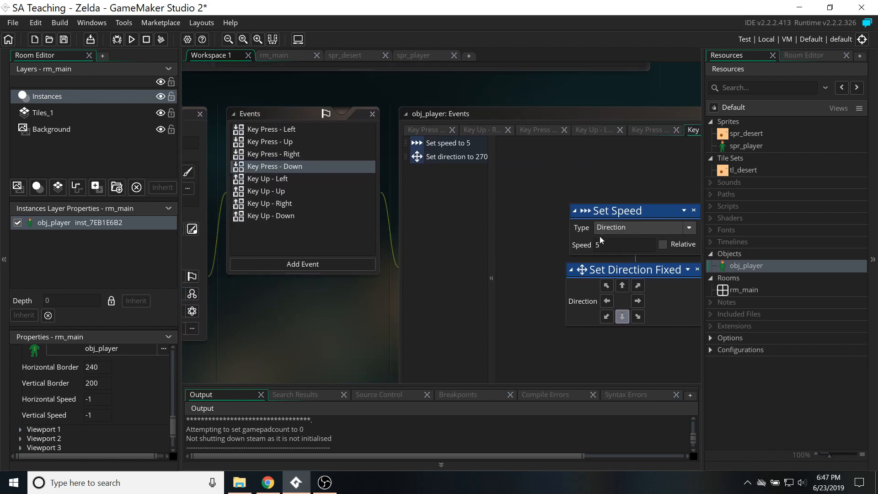
Step: Add a Create event to obj_player
middle_drag(355, 311, 381, 327)
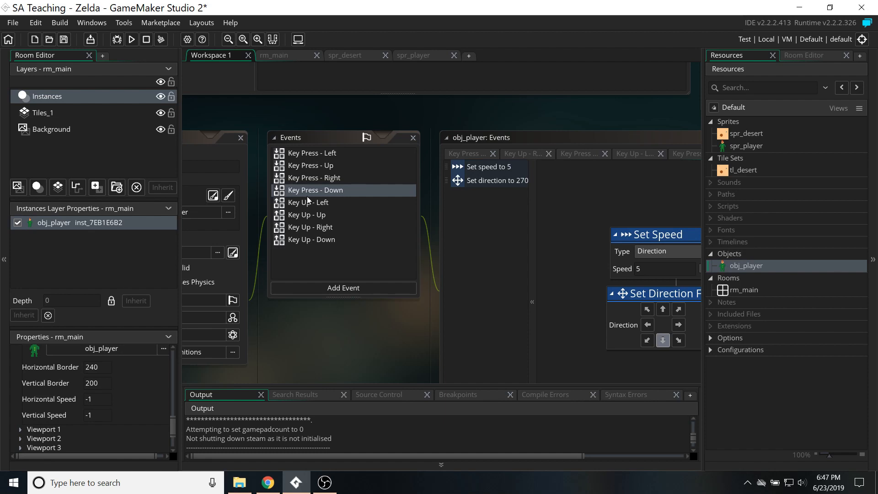
middle_drag(324, 334, 372, 334)
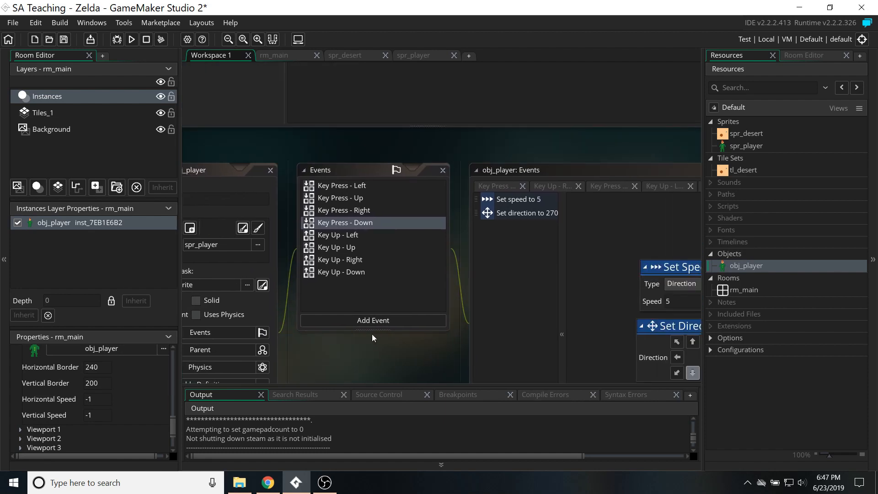
middle_drag(349, 136, 368, 108)
middle_drag(374, 357, 235, 283)
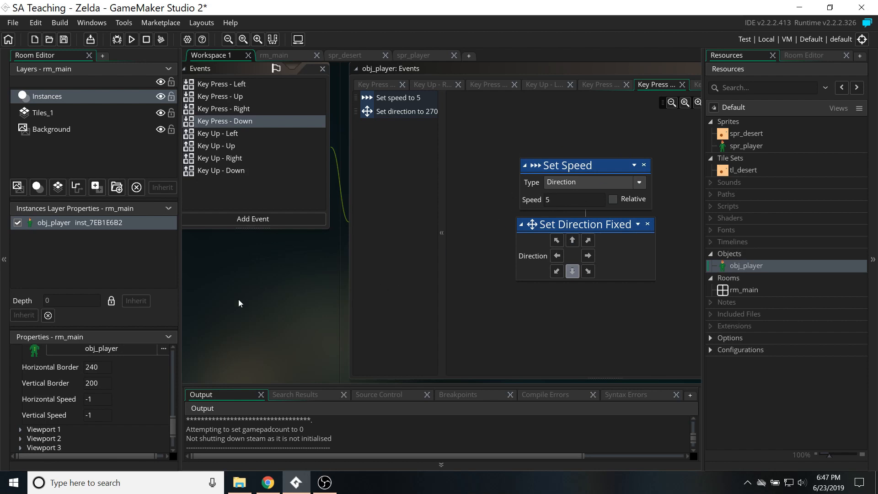
middle_drag(239, 303, 312, 352)
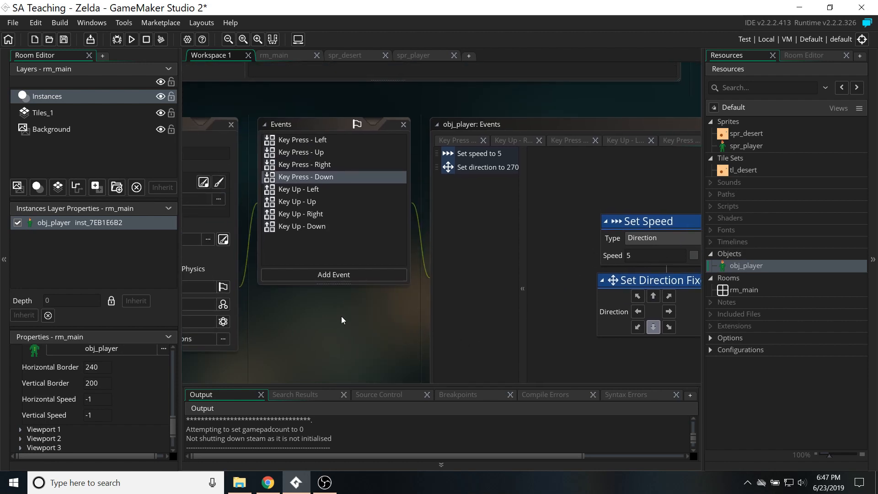
middle_drag(301, 309, 300, 369)
middle_drag(326, 157, 352, 130)
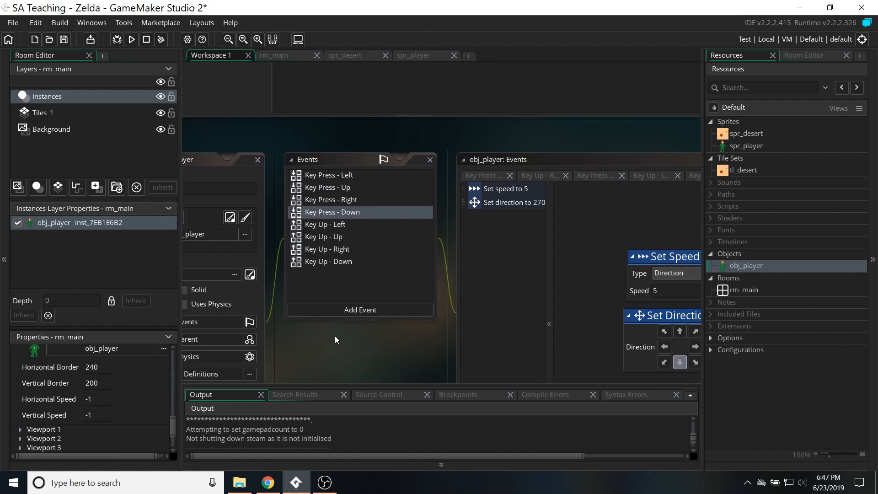
click(362, 310)
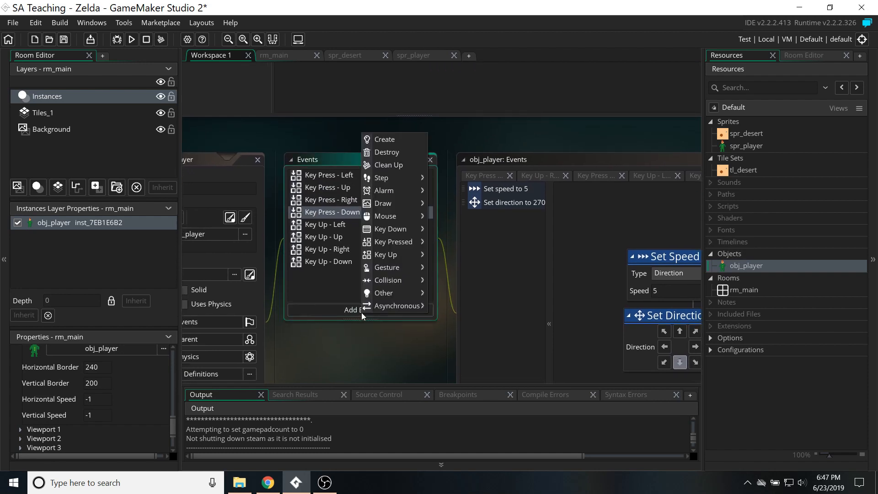
click(385, 139)
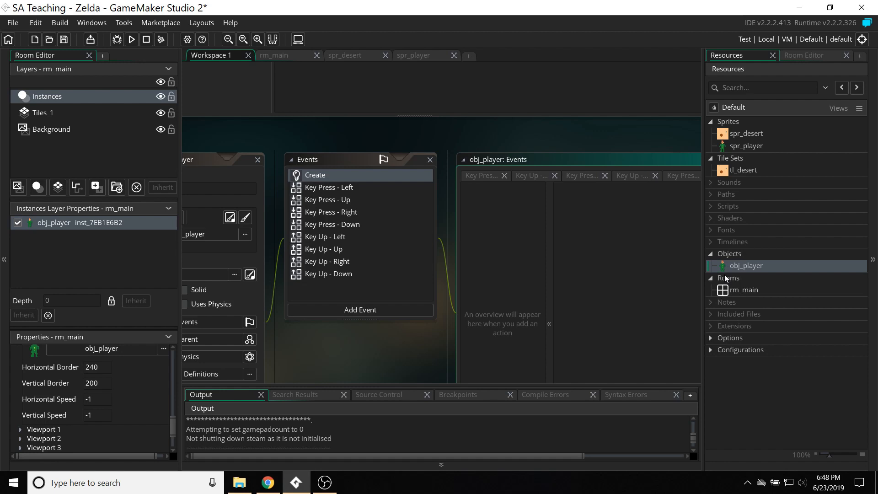
Step: View the rm_main room with the placed player, and return to the events of obj_player
double_click(726, 290)
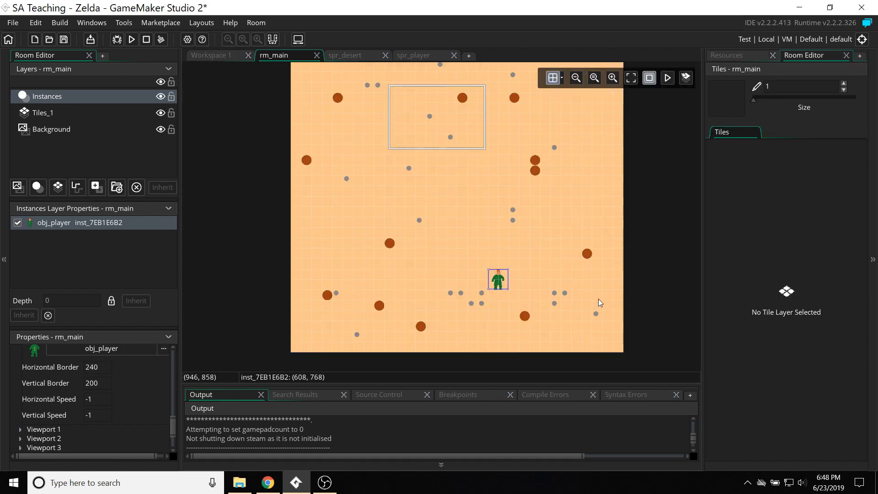
click(725, 54)
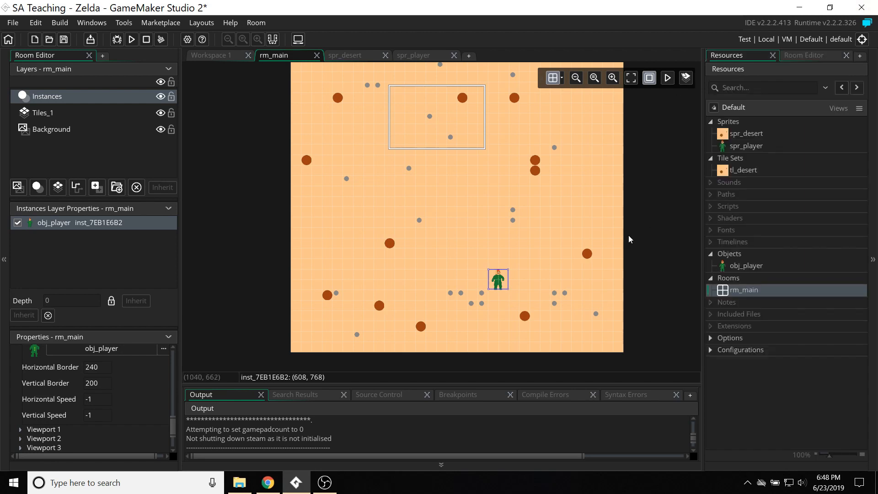
double_click(742, 267)
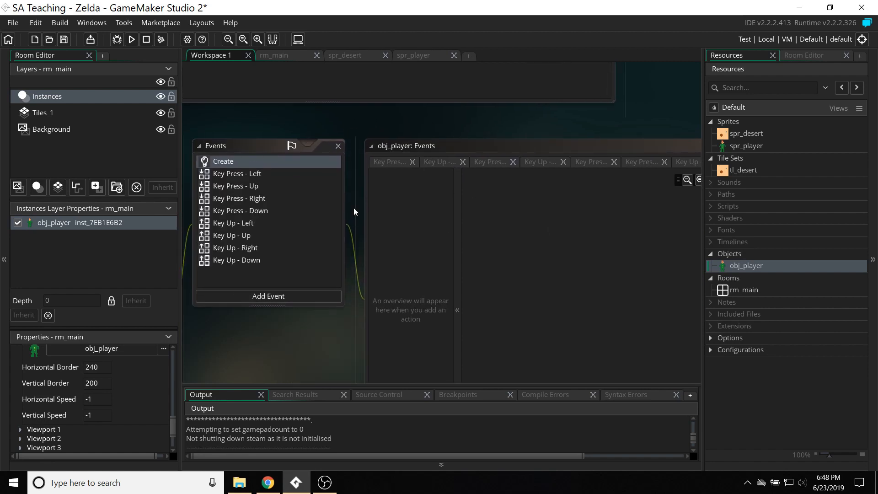
Step: Add an Assign Variable action to the Create event of obj_player
middle_drag(537, 129, 389, 96)
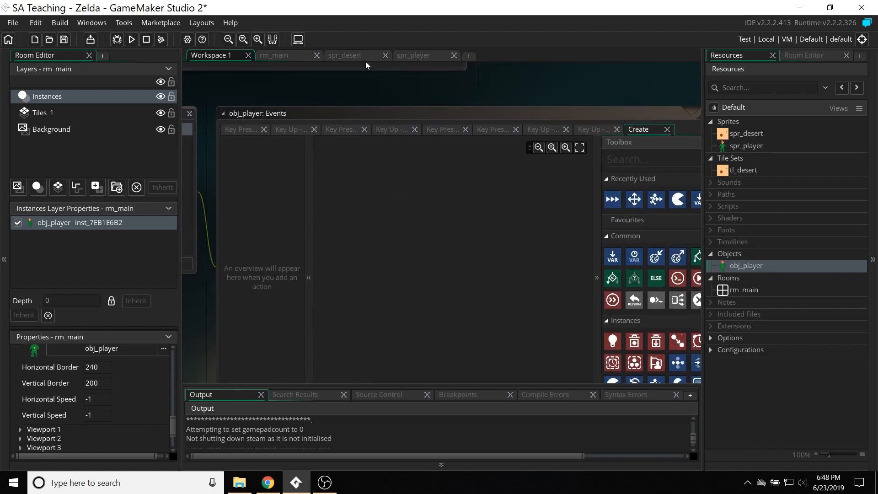
middle_drag(438, 106, 418, 124)
drag(539, 245, 300, 168)
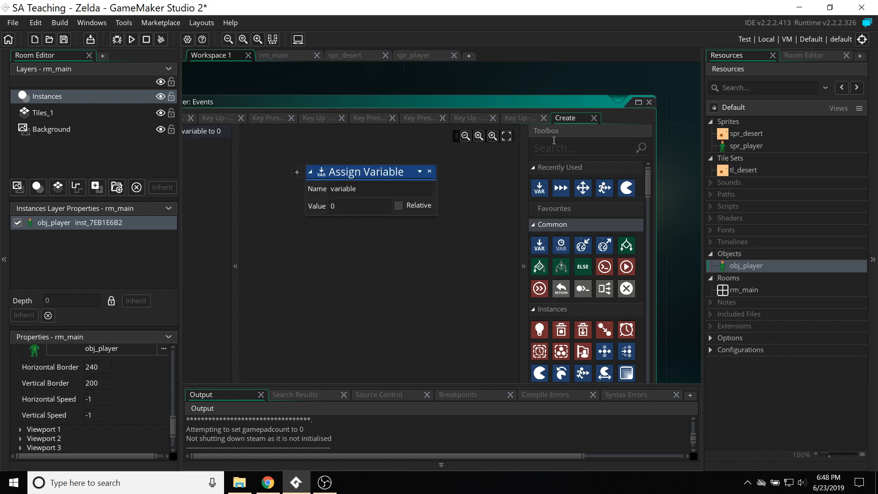
Step: Search the action toolbox for "var" to locate Assign Variable, and clear the search
text(var)
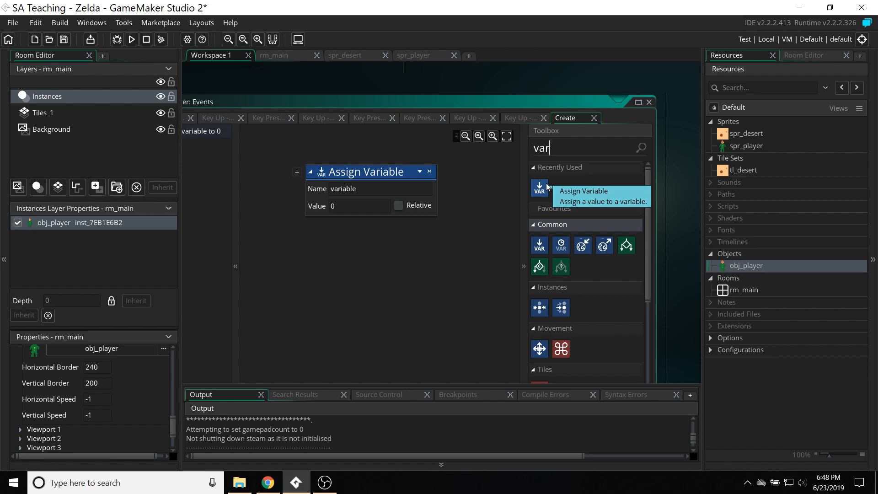
key(BackSpace)
key(BackSpace)
key(BackSpace)
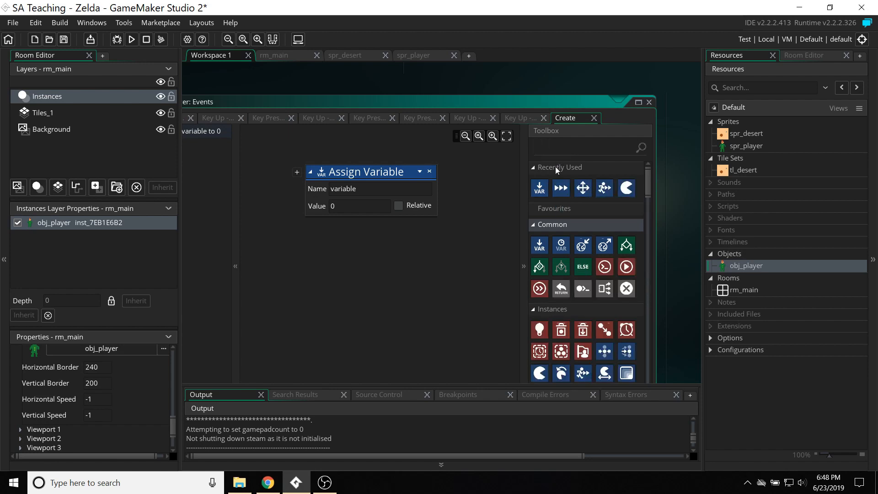
text(var)
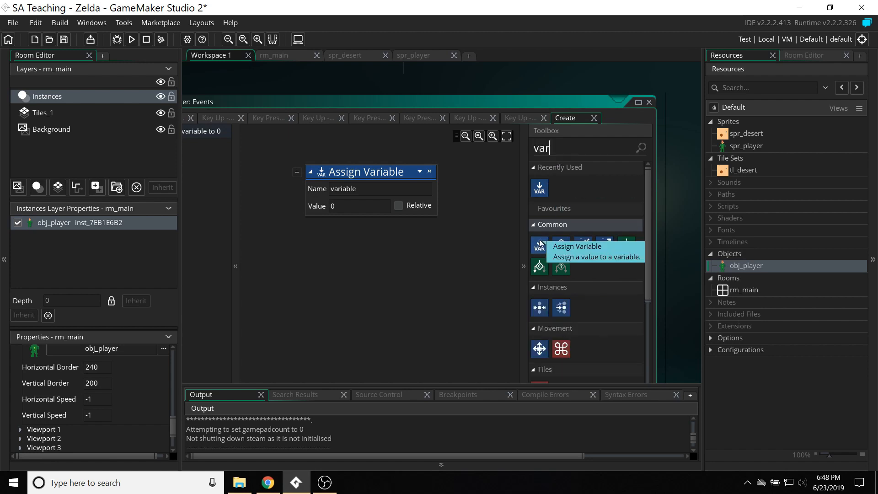
key(BackSpace)
key(BackSpace)
key(BackSpace)
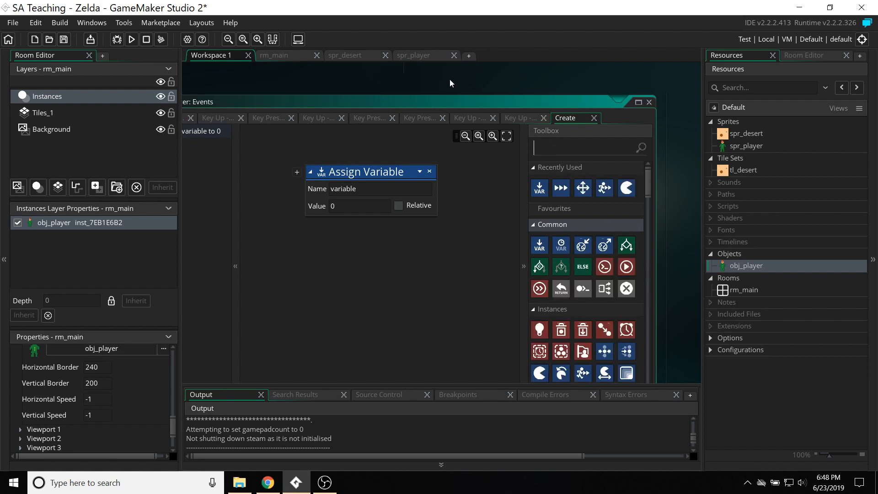
click(454, 133)
Step: Name the variable in the Create event's Assign Variable action walk_speed and set its value to 2
middle_drag(275, 334, 279, 336)
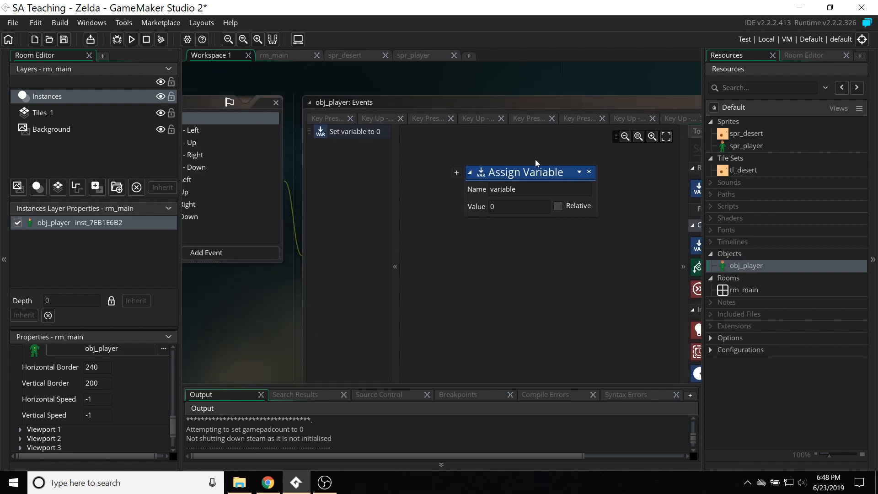
click(520, 191)
text(walk_speed)
key(Tab)
text(2)
key(Tab)
middle_drag(245, 327, 306, 340)
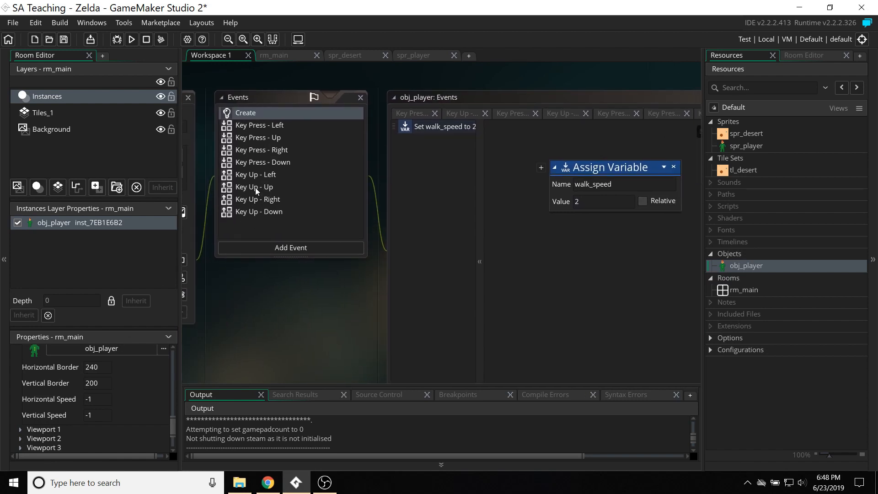
Step: Set the speed in Key Press - Left's Set Speed action to walk_speed, and copy that variable name
click(250, 127)
click(604, 230)
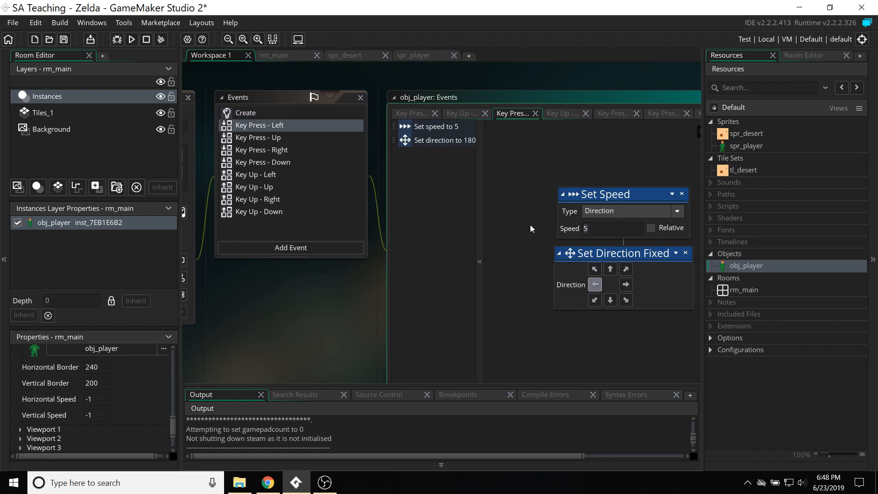
text(walk_speed)
drag(631, 228, 554, 223)
key(ctrl+c)
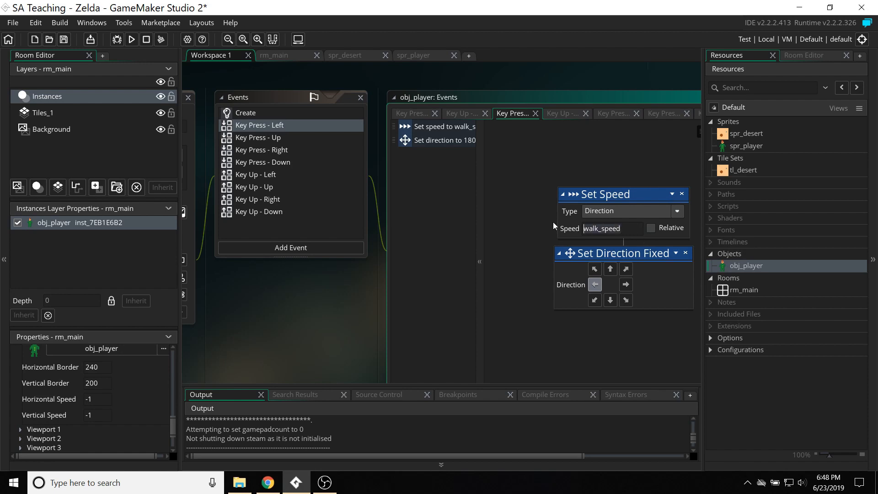
Step: Replace the speed with walk_speed in the Set Speed actions of Key Press - Up, Key Press - Right and Key Press - Down
click(257, 138)
key(ctrl+v)
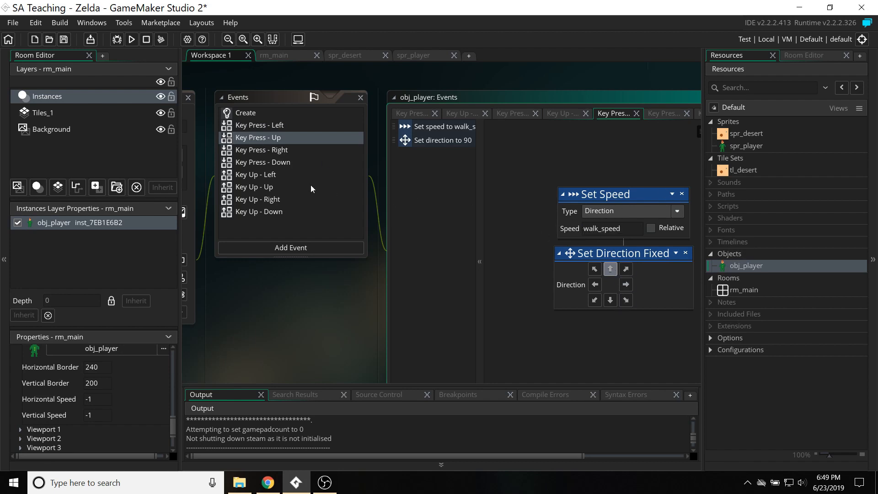
click(280, 150)
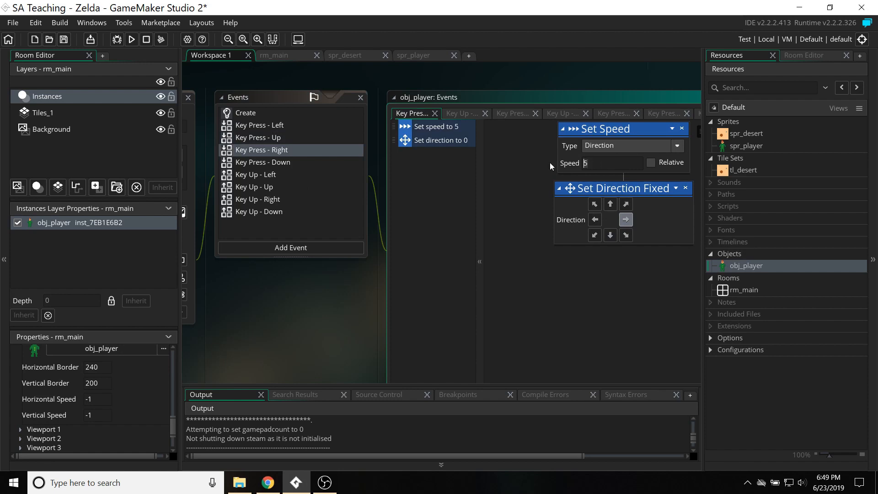
key(ctrl+v)
click(256, 162)
double_click(590, 228)
key(ctrl+v)
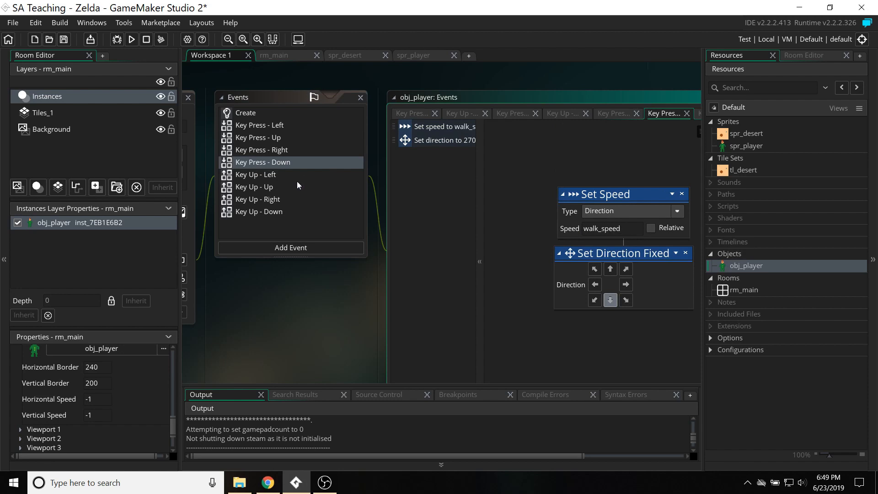
Step: Check the speed values in Key Press - Left and Key Press - Down and the variable assignment in Create
click(253, 125)
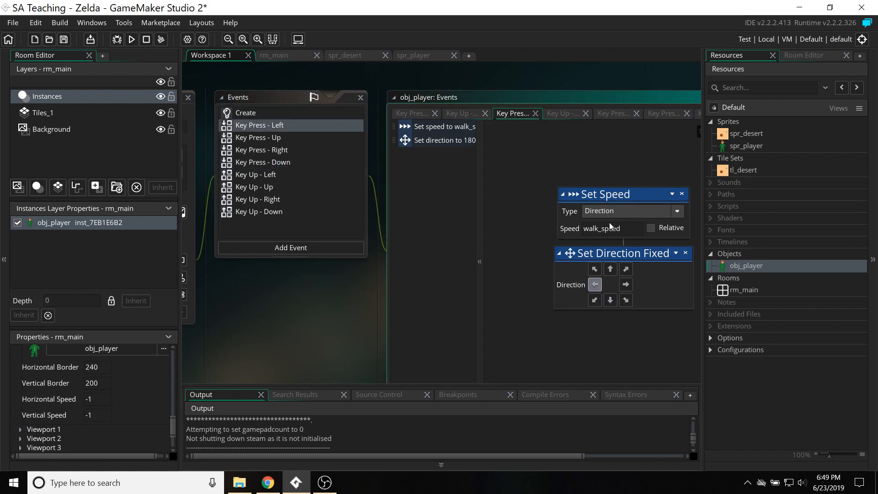
click(264, 160)
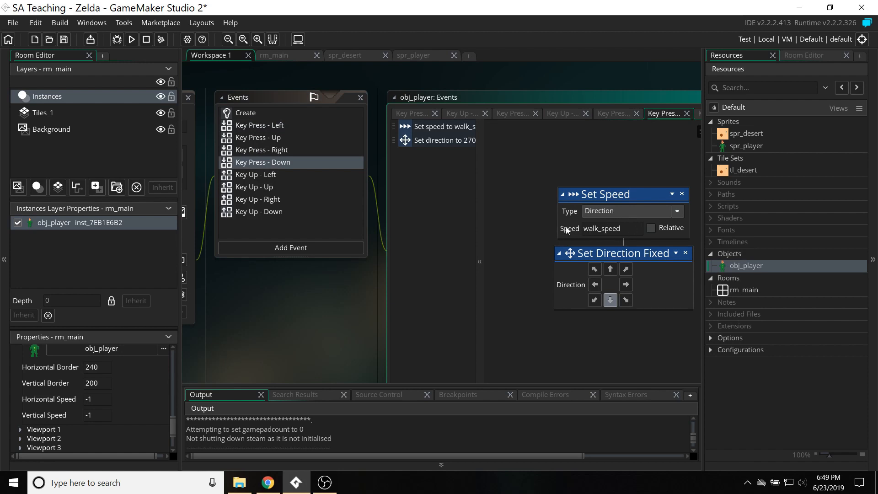
click(240, 114)
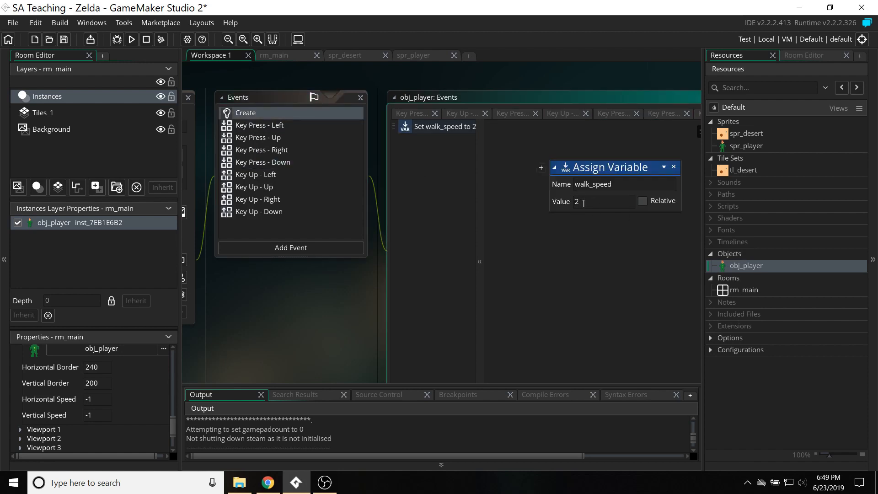
middle_drag(320, 300, 348, 305)
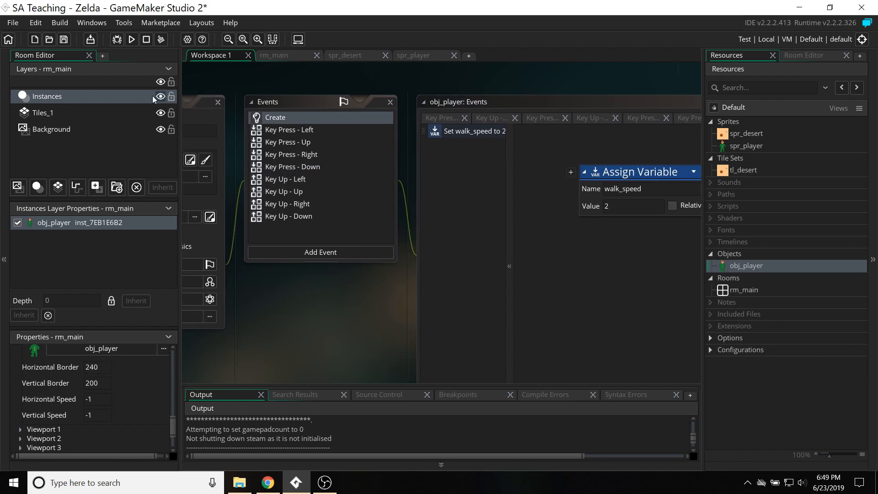
Step: Run the game, test walking in all four directions with walk_speed at 2, and close the game window
click(131, 40)
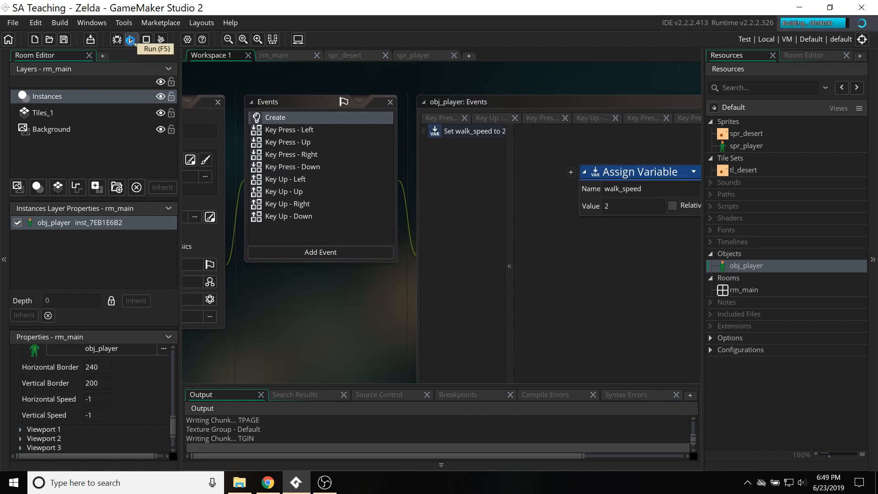
key(Right)
key(Left)
key(Up)
key(Down)
key(Left)
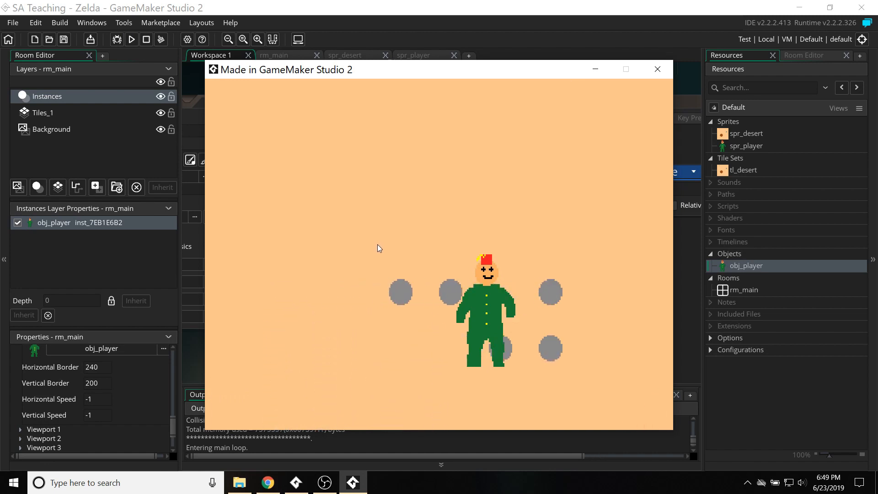
key(Up)
key(Down)
key(Left)
key(Up)
key(Right)
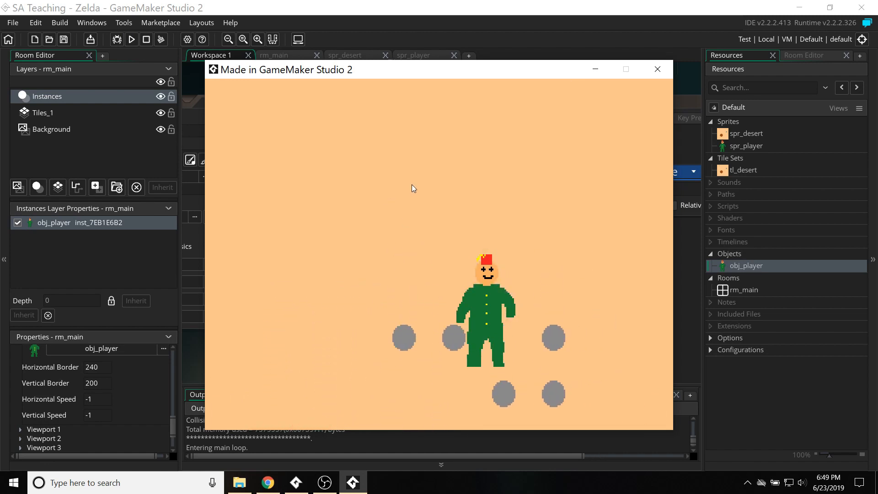
key(Down)
key(Right)
click(661, 66)
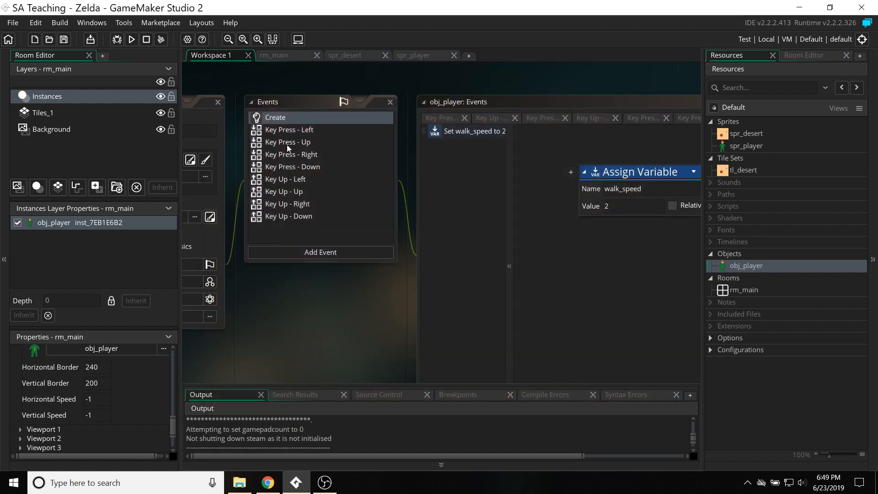
Step: Set the value of walk_speed in the Create event to 5
middle_drag(386, 328, 264, 339)
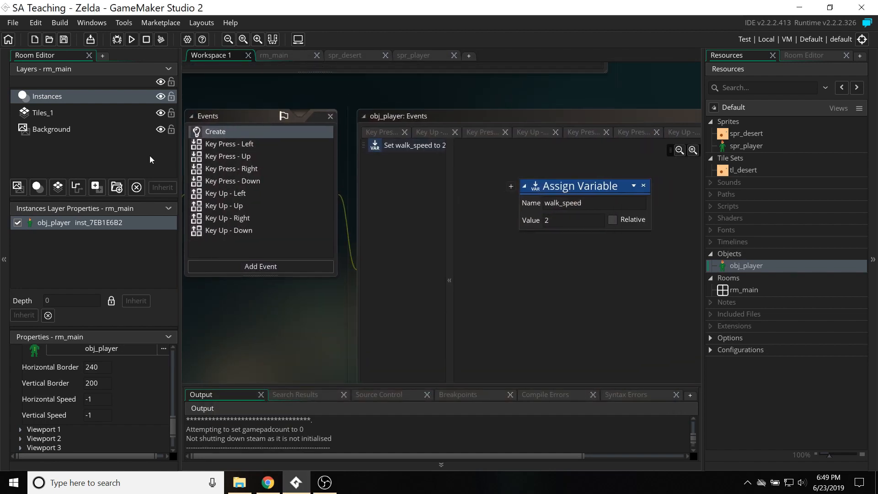
double_click(545, 220)
text(5)
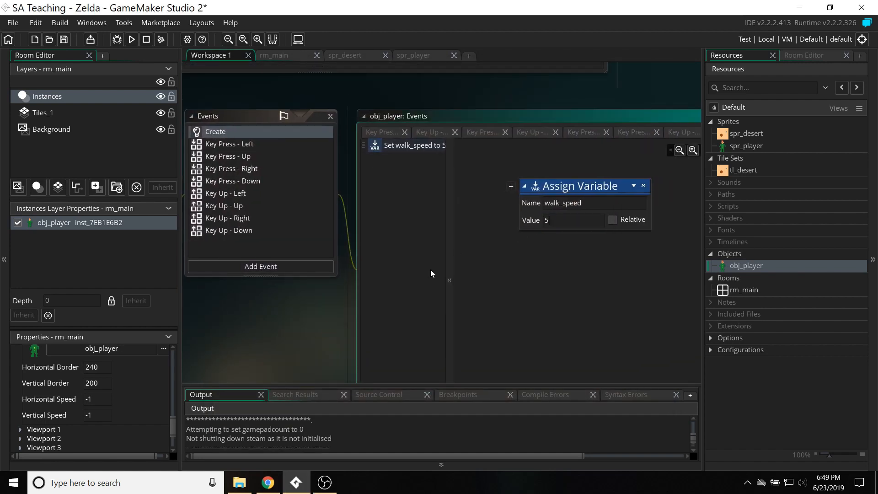
Step: Run the game again to test the player with walk_speed at 5, and close the game window
click(131, 39)
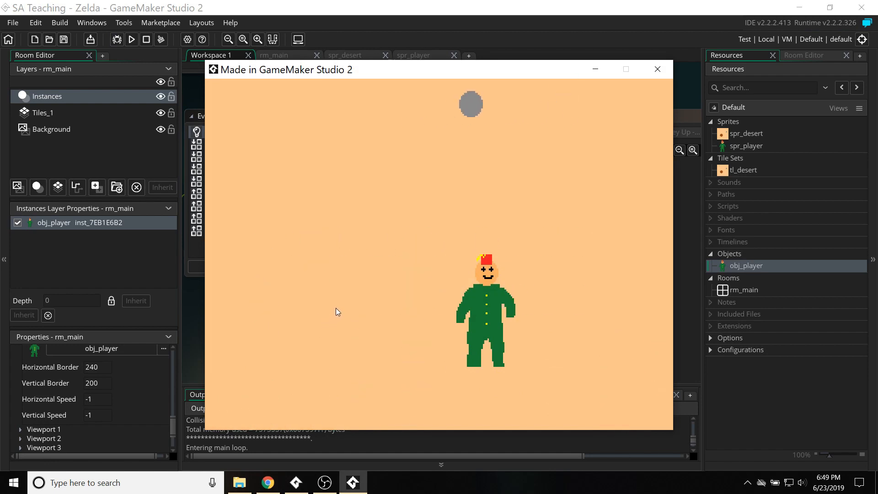
click(660, 65)
middle_drag(289, 311, 415, 303)
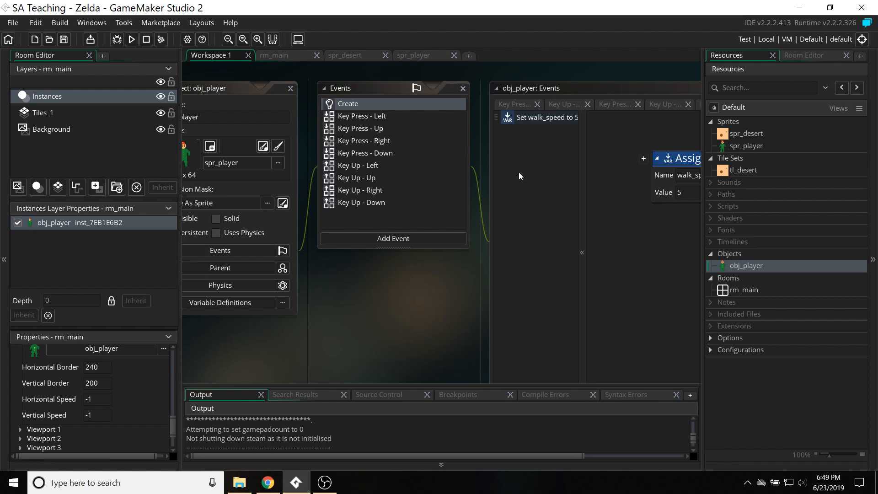
Step: Run the game to examine how the player's single sprite looks while moving, and close the game window
middle_drag(446, 303, 175, 372)
mouse_move(581, 141)
middle_down()
mouse_move(423, 141)
mouse_move(593, 133)
middle_up()
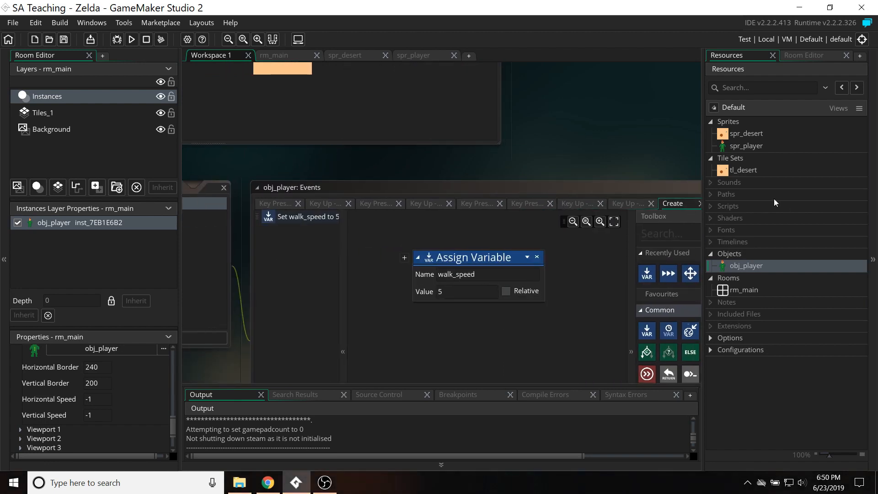
click(737, 147)
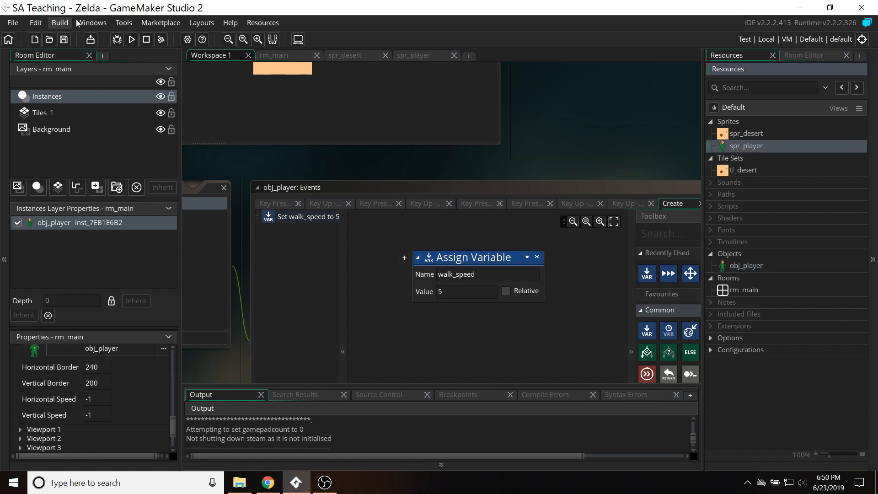
click(132, 39)
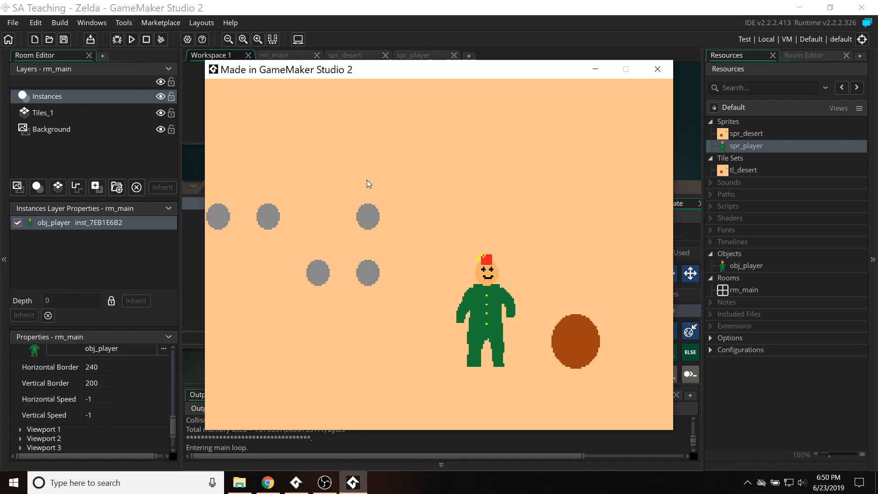
click(658, 70)
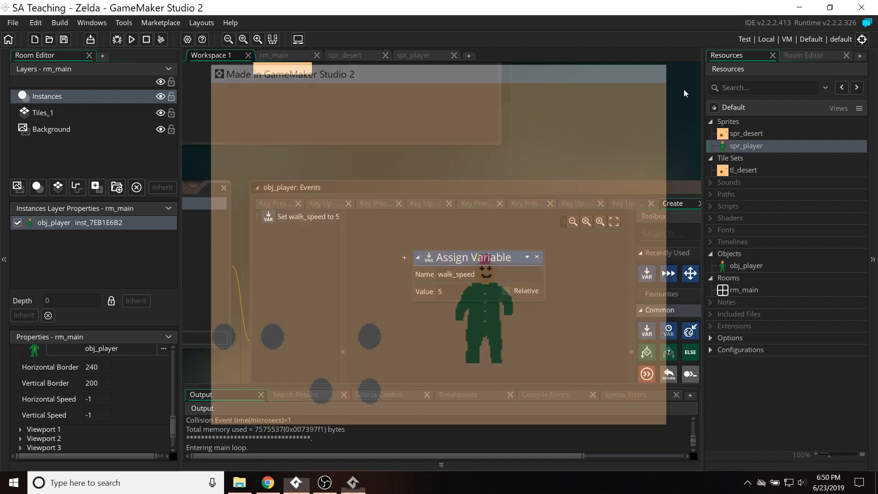
Step: Rename the sprite spr_player as spr_player_walk_down
click(741, 144)
click(742, 143)
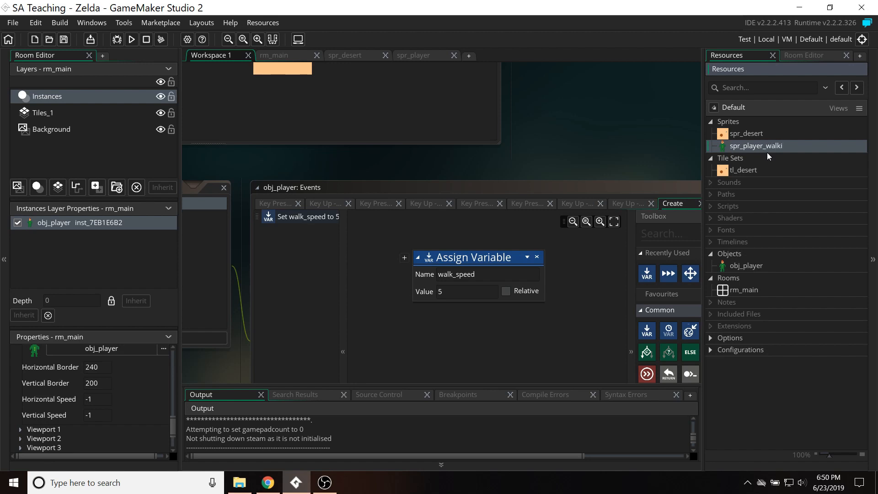
text(_walk_down)
key(Return)
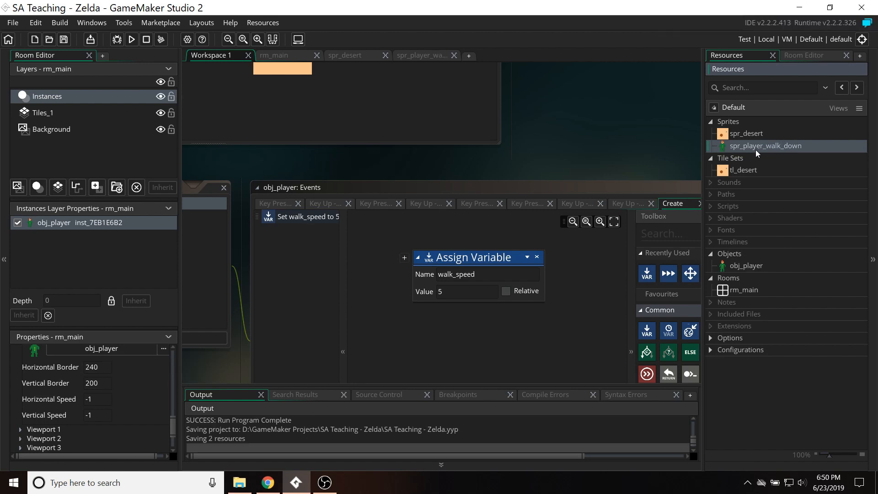
Step: Duplicate spr_player_walk_down and name the copy spr_player_walk_up
right_click(755, 147)
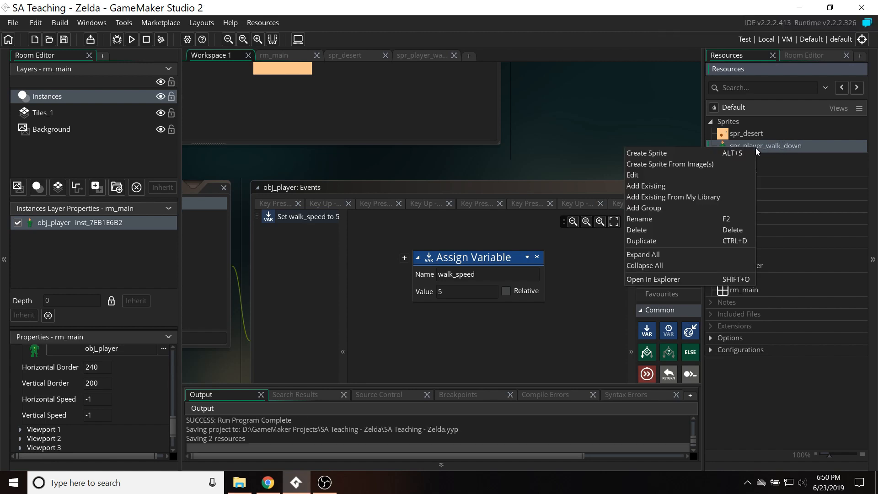
click(654, 240)
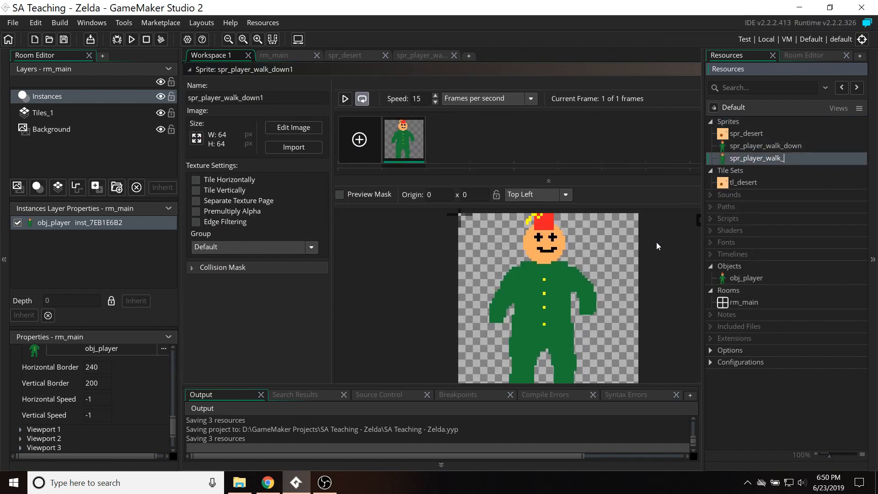
key(Return)
Step: Open the spr_player_walk_up image for editing and paint over the four yellow shirt buttons with the shirt's dark green
double_click(410, 146)
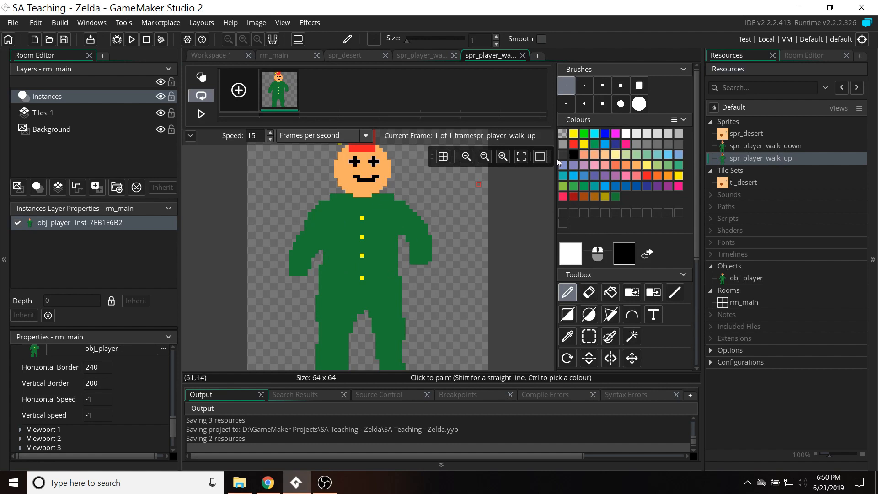
click(596, 145)
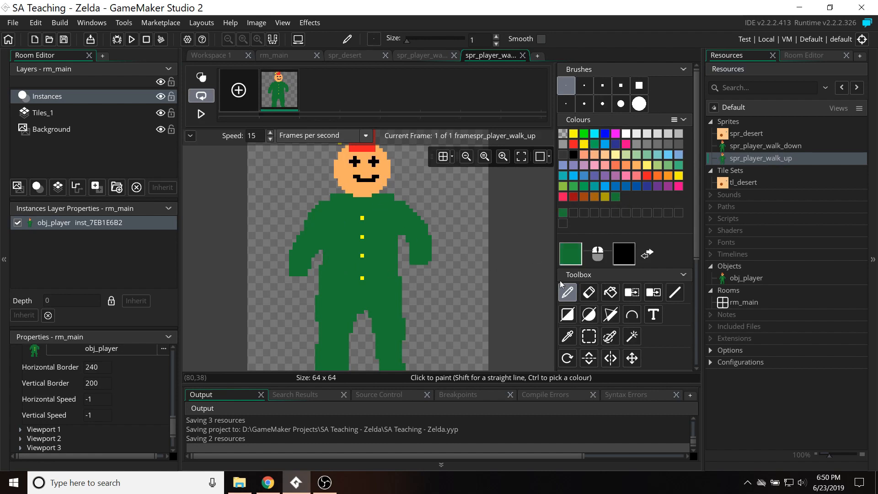
click(362, 278)
click(362, 256)
click(362, 237)
click(362, 218)
Step: Sample the head's skin colour in spr_player_walk_up and paint over the eyes and mouth with the pencil to make a back view
click(604, 155)
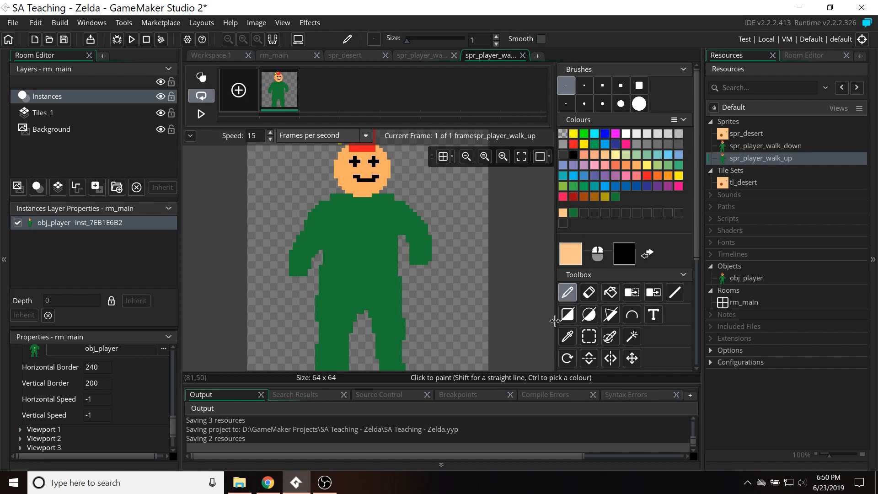
click(568, 336)
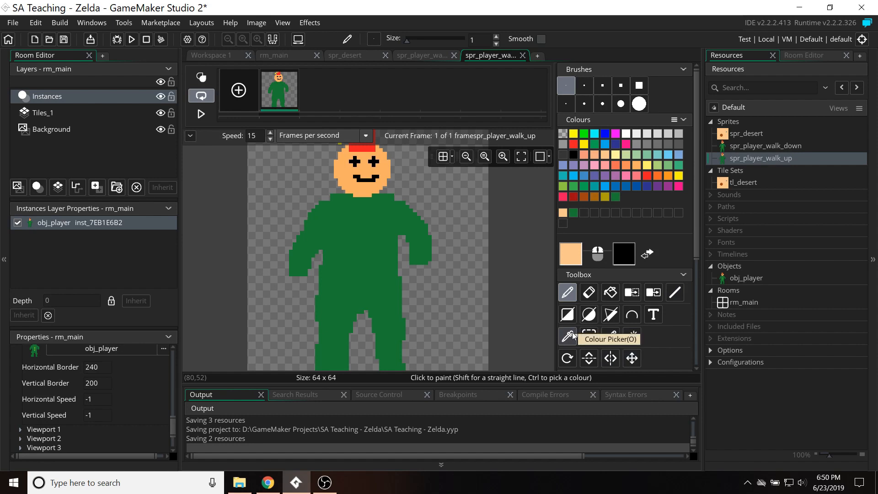
click(341, 173)
click(567, 292)
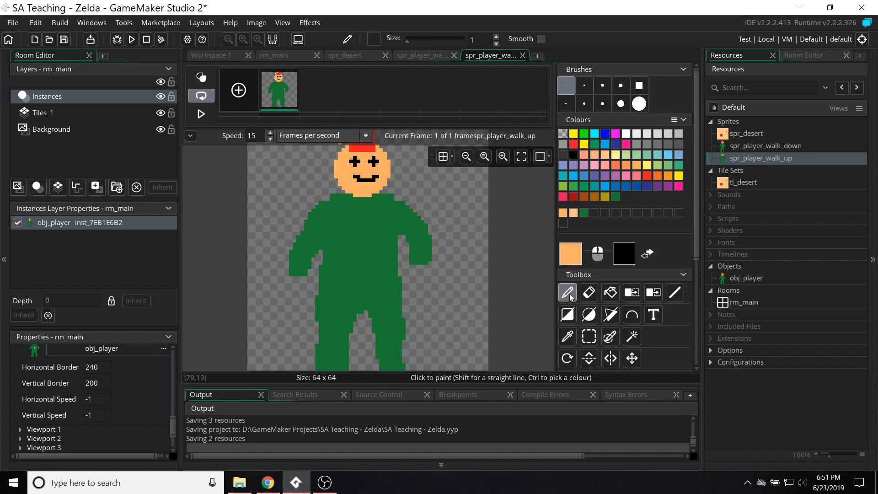
mouse_move(355, 176)
mouse_down()
mouse_move(376, 176)
mouse_move(365, 180)
mouse_move(356, 161)
mouse_move(376, 163)
mouse_up()
middle_drag(519, 219, 532, 273)
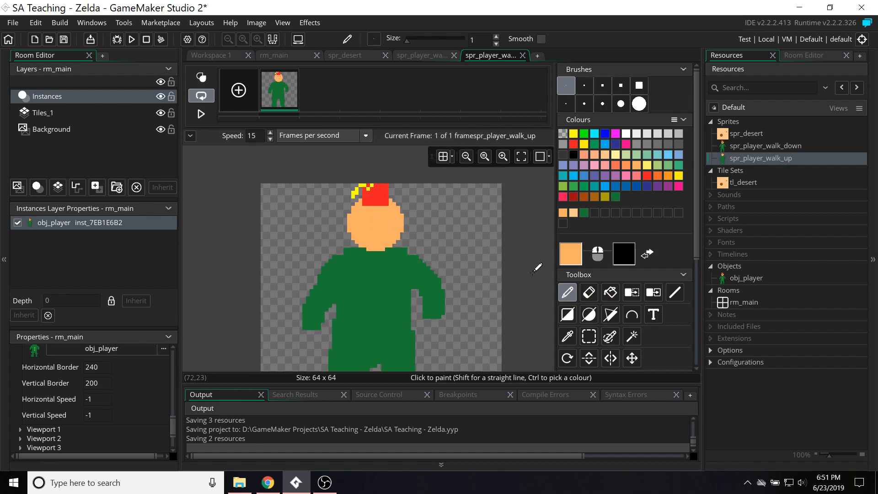
scroll(534, 273, down, 2)
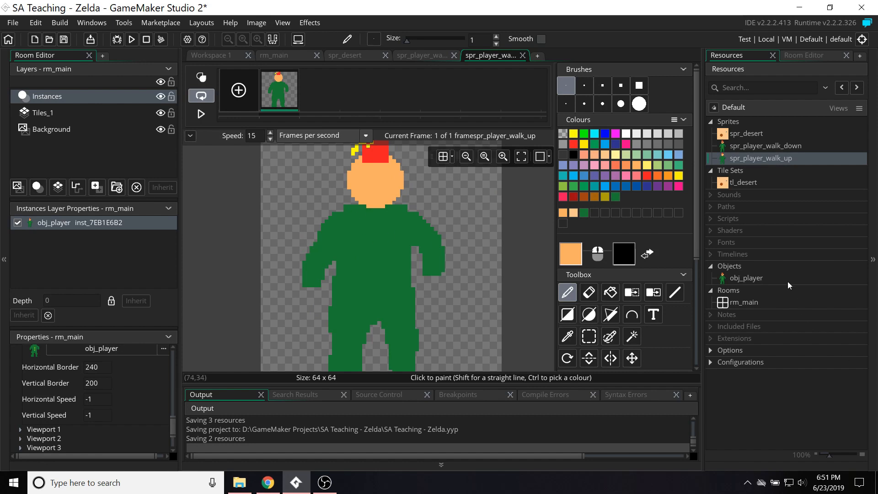
Step: Duplicate spr_player_walk_down again and name the copy spr_player_walk_right
click(750, 144)
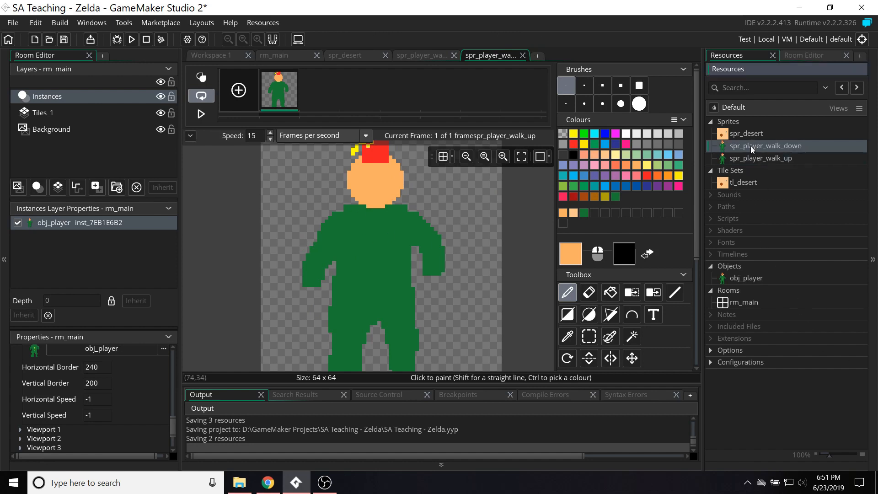
right_click(744, 145)
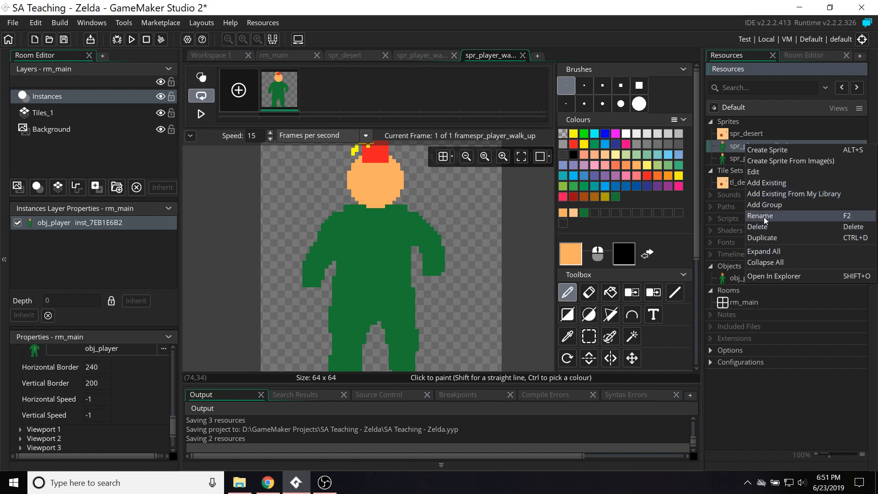
click(764, 238)
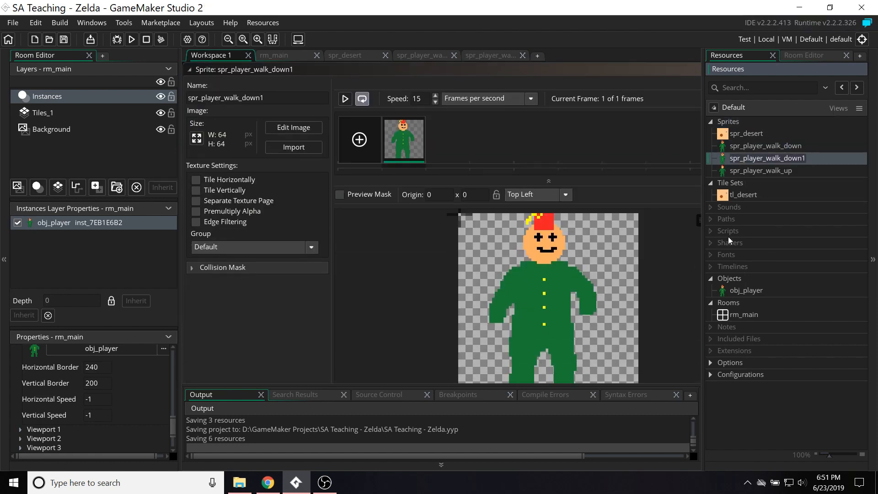
key(F2)
key(End)
key(BackSpace)
key(BackSpace)
key(BackSpace)
key(BackSpace)
key(BackSpace)
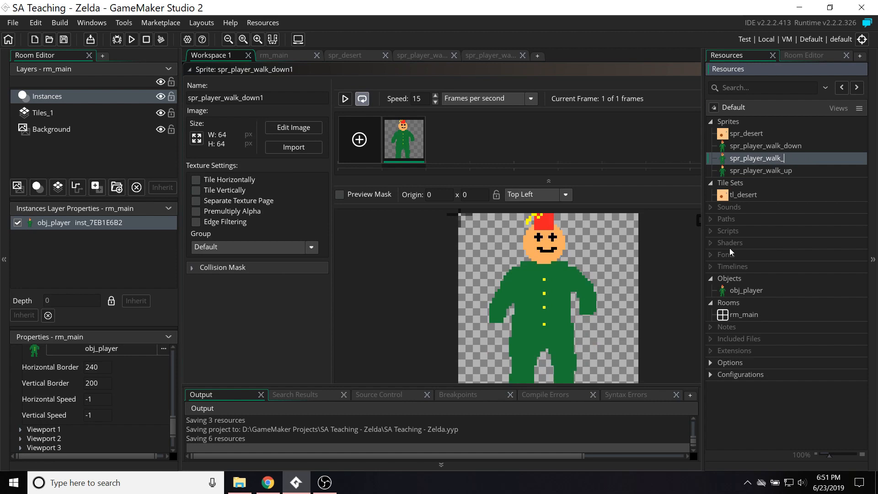
text(right)
click(747, 169)
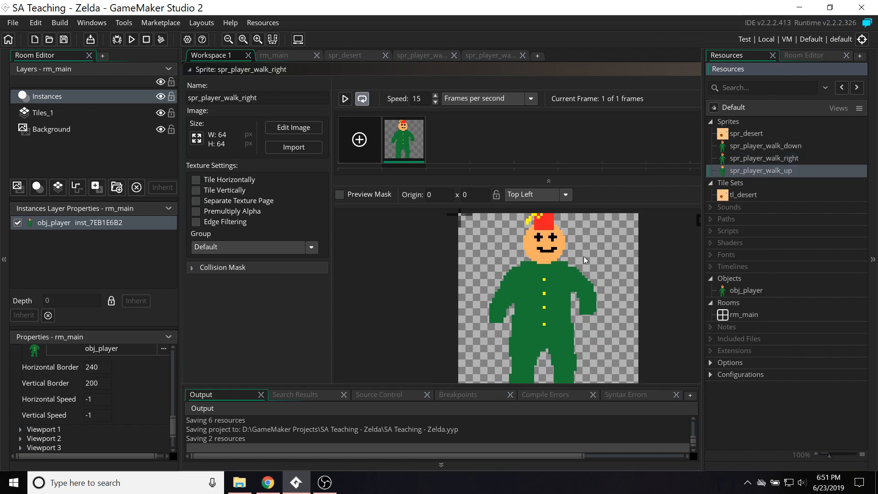
Step: Open the spr_player_walk_right image, select the eyes and mouth with a rectangle, move them slightly right, and clear the selection
double_click(755, 157)
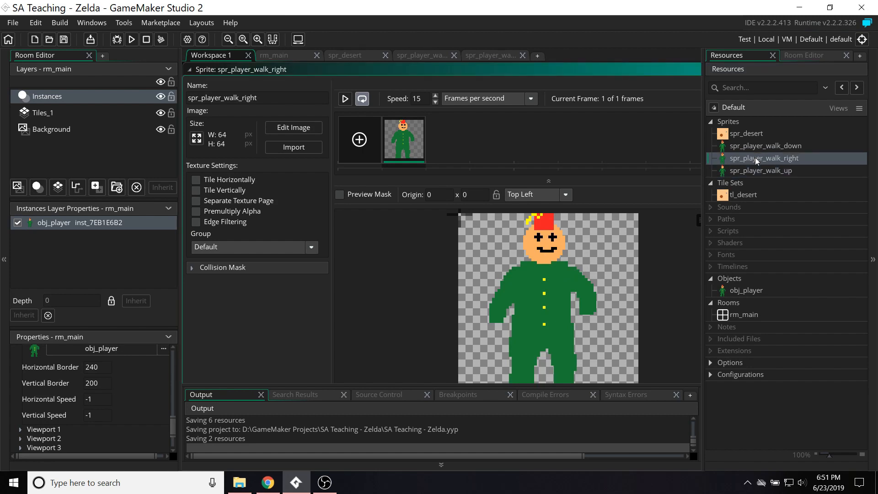
click(751, 172)
double_click(750, 164)
double_click(399, 158)
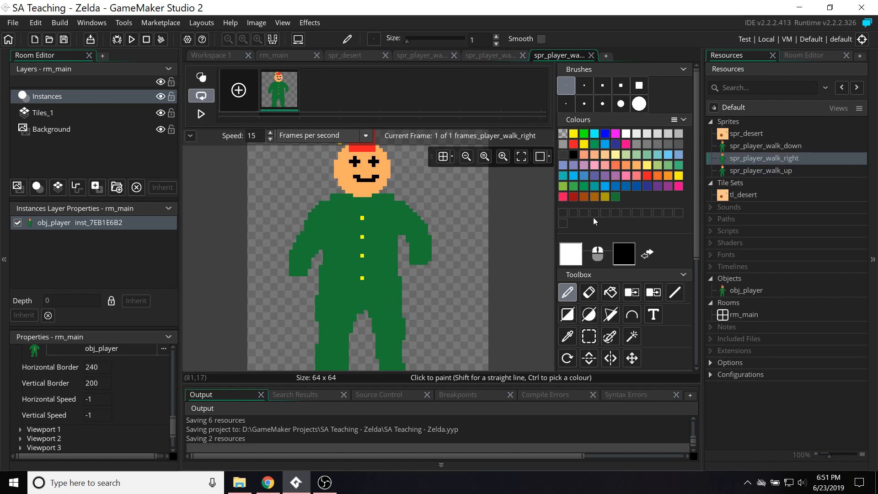
scroll(448, 226, up, 2)
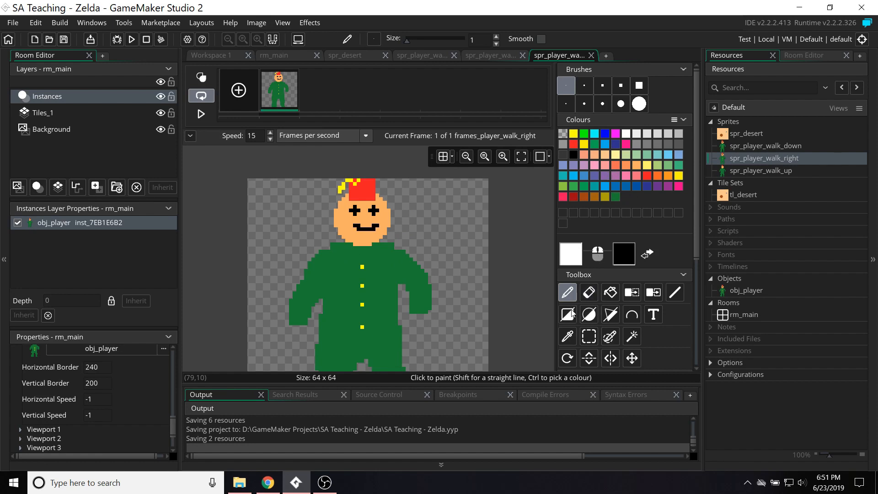
scroll(589, 320, down, 1)
click(586, 303)
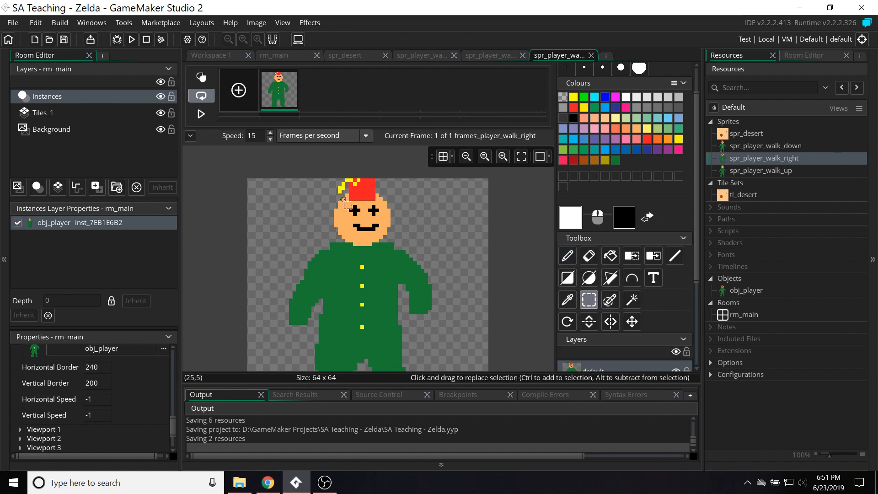
drag(345, 201, 377, 230)
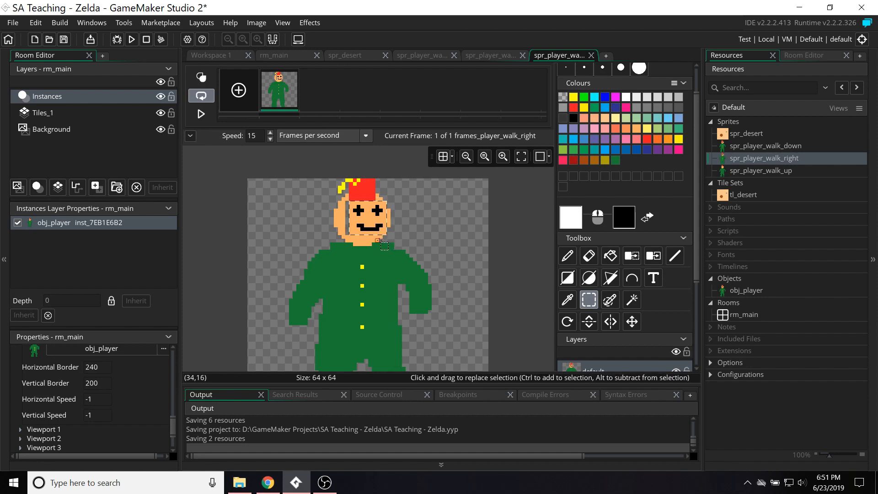
click(519, 248)
Step: Sample the skin colour and fill the transparent gap left in the face of spr_player_walk_right
click(567, 300)
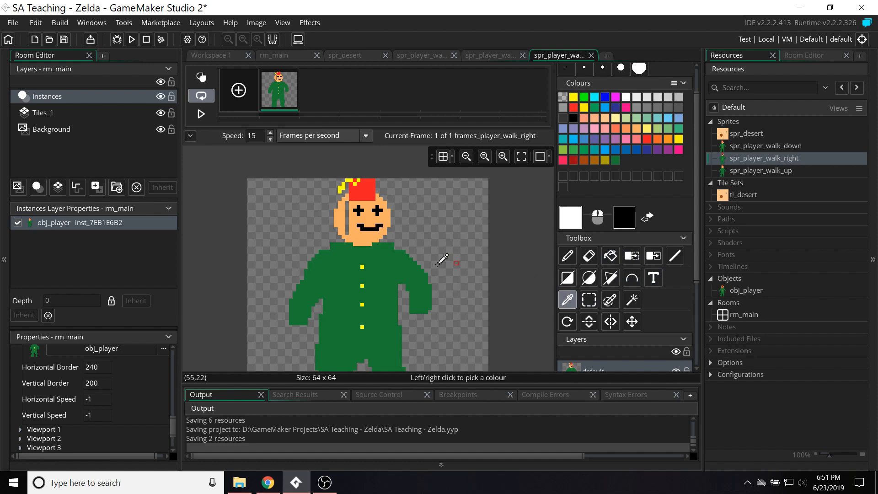
click(361, 234)
click(589, 256)
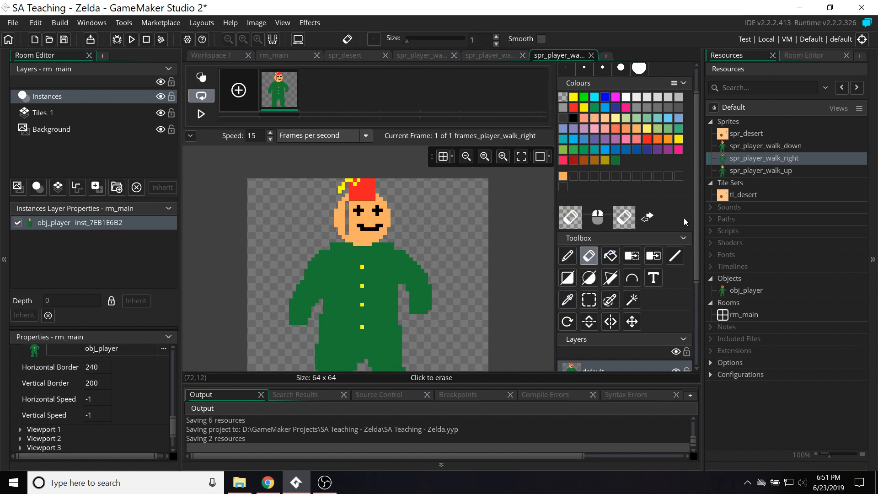
click(610, 256)
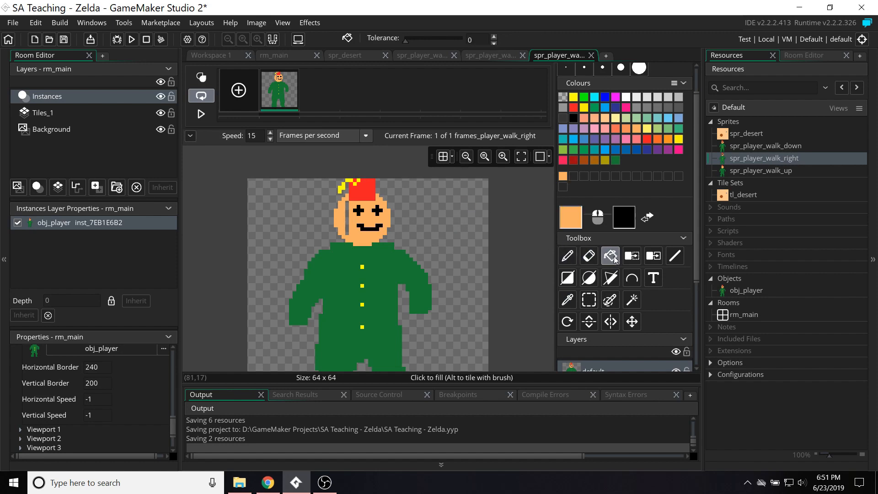
middle_drag(507, 252, 548, 201)
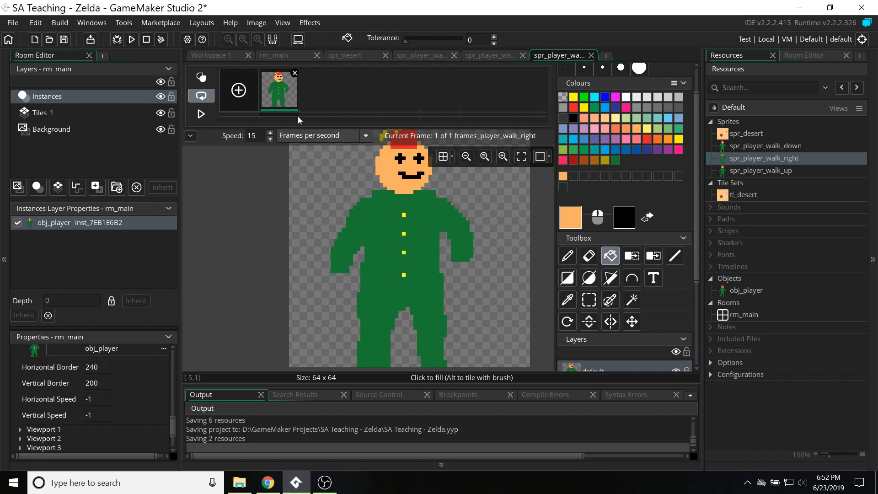
scroll(557, 289, up, 1)
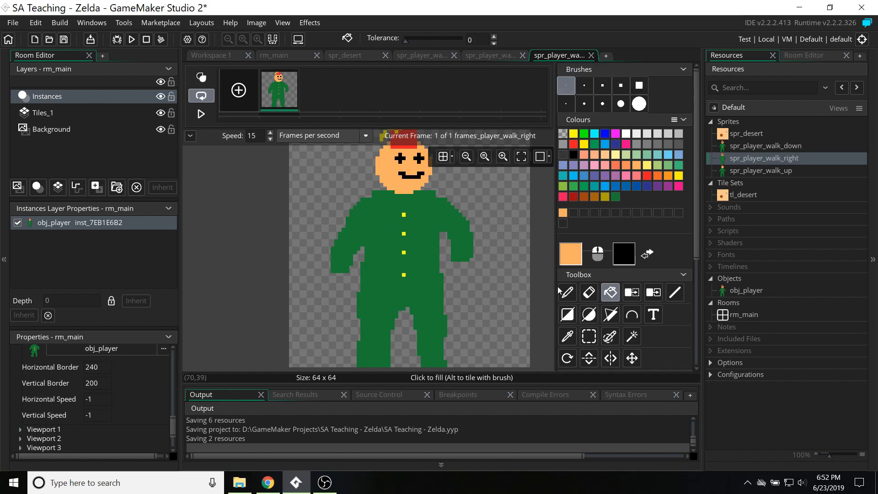
Step: Duplicate spr_player_walk_right, name the copy spr_player_walk_left, and select it among the sprites
click(769, 159)
right_click(767, 158)
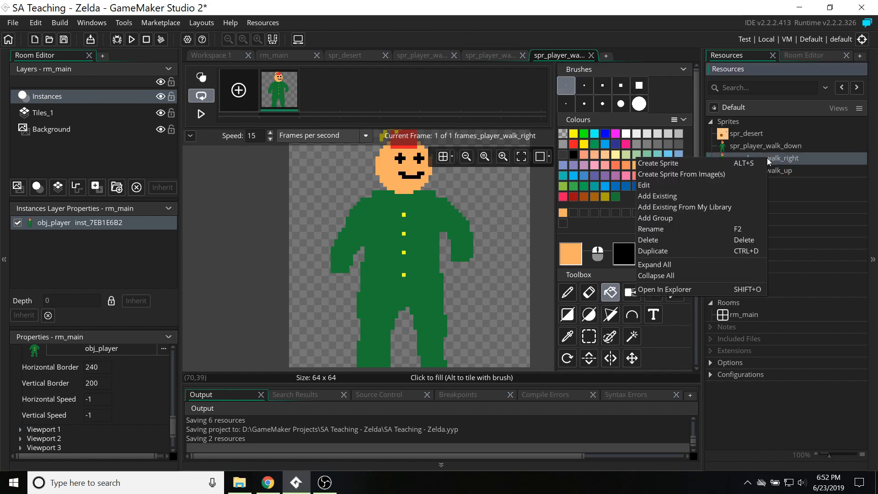
click(662, 251)
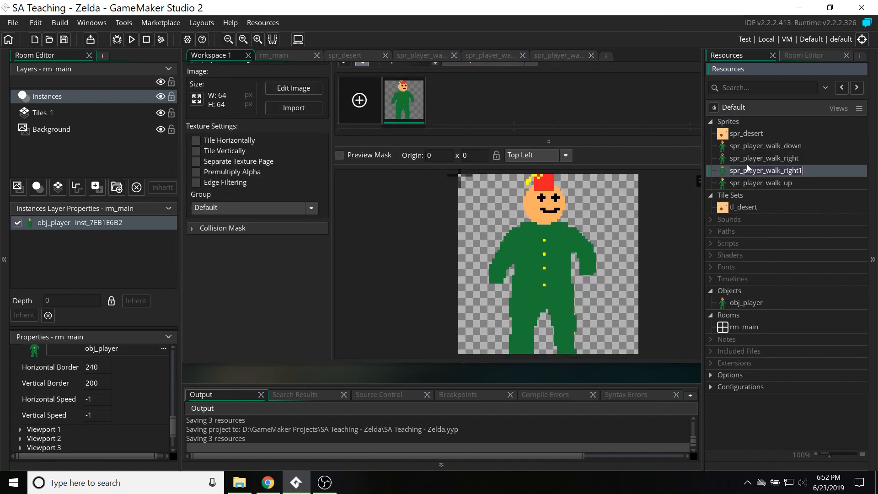
key(BackSpace)
key(BackSpace)
key(BackSpace)
key(BackSpace)
key(BackSpace)
key(BackSpace)
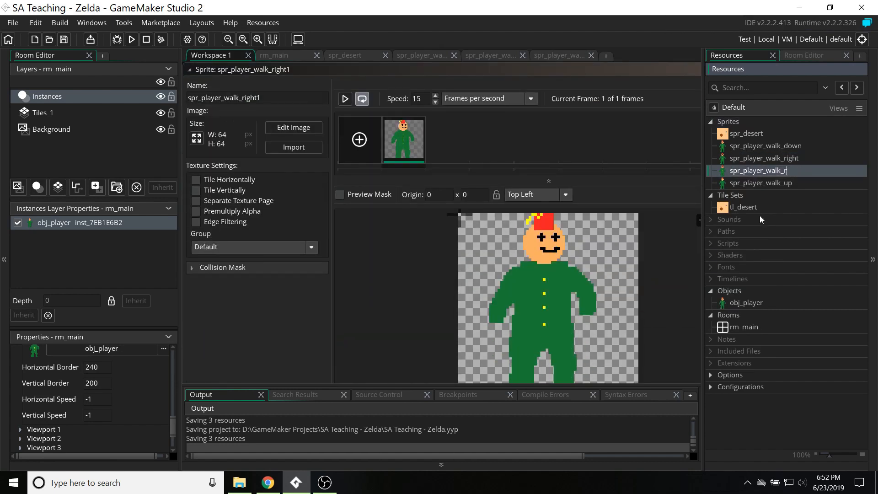
text(left)
click(774, 162)
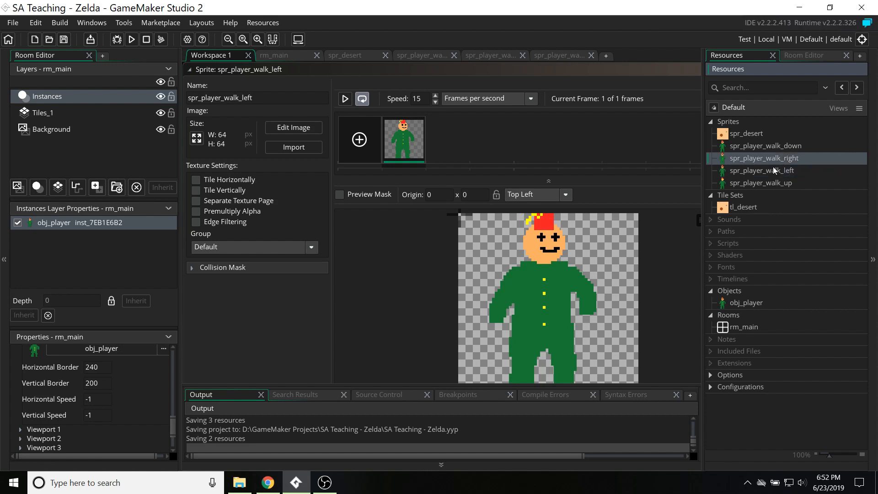
click(773, 168)
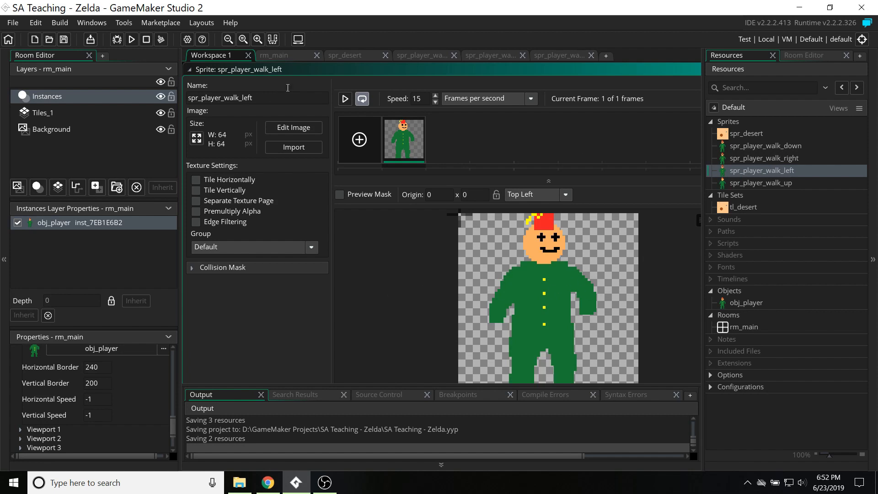
Step: Open the spr_player_walk_left image and mirror its selected frame
double_click(385, 136)
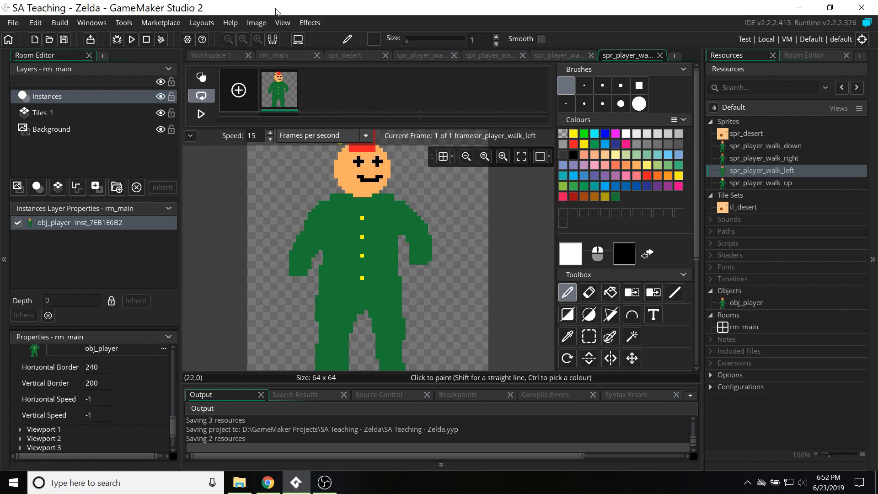
click(259, 24)
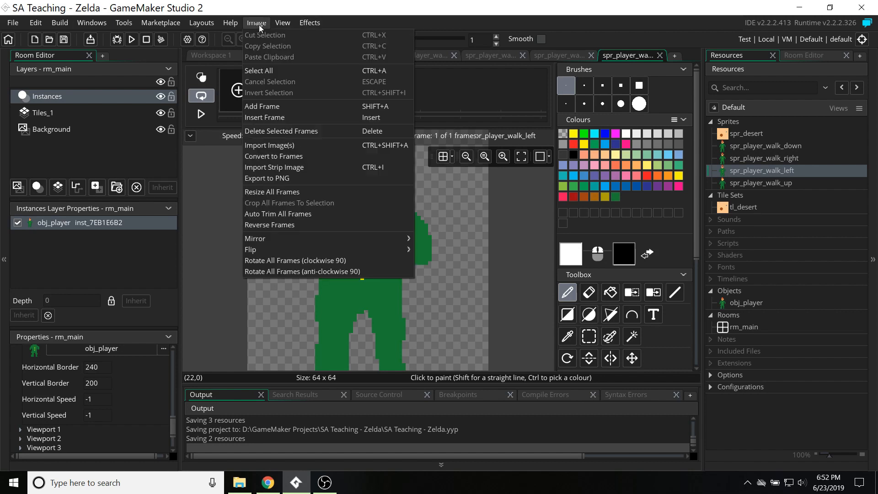
mouse_move(277, 240)
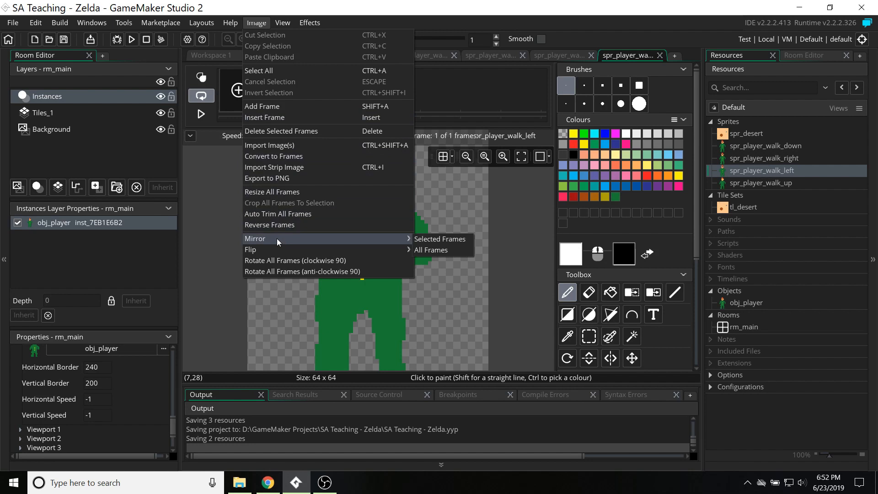
click(437, 238)
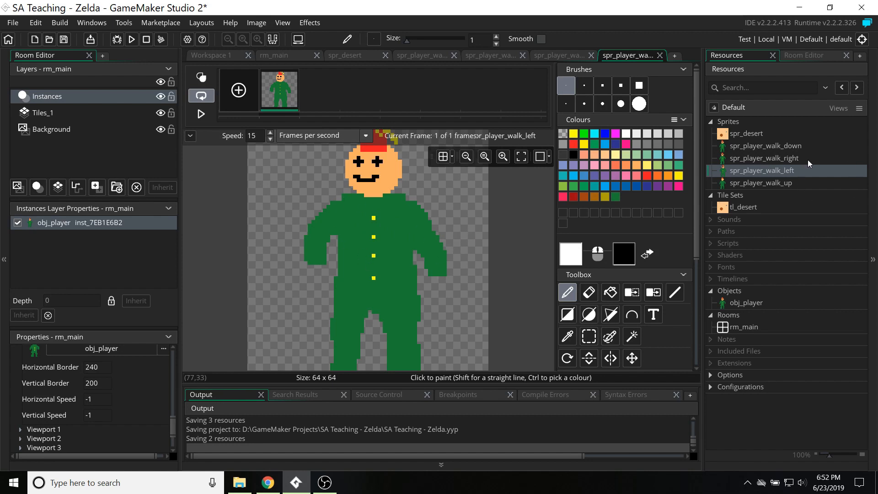
Step: Look through the player walk sprites in the resource list, checking that each direction is present
click(750, 158)
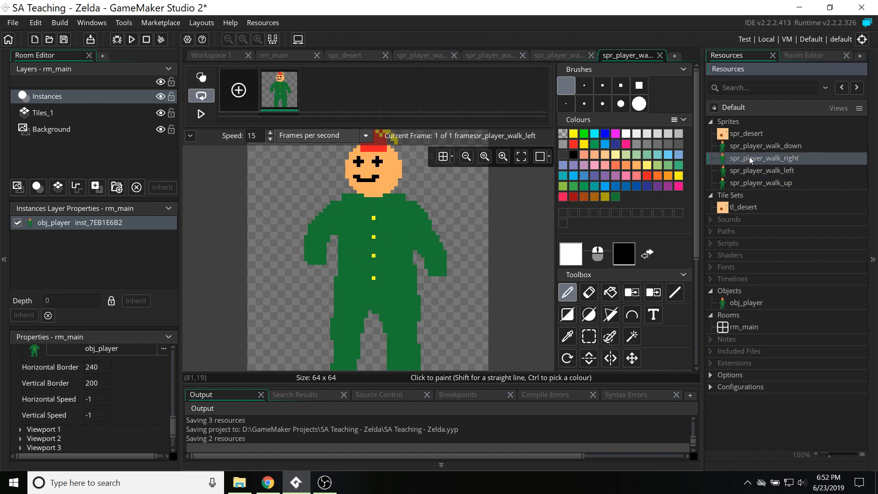
click(767, 182)
key(Up)
key(Up)
key(Up)
key(Down)
key(Down)
key(Down)
key(Up)
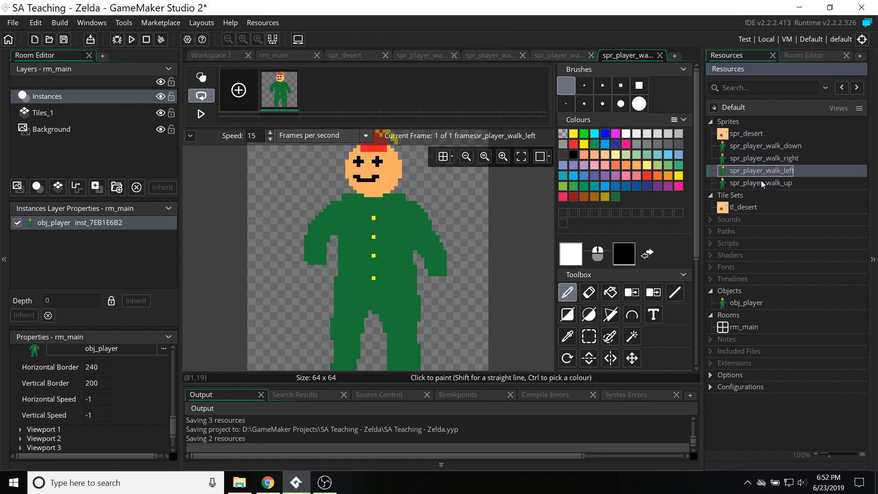
key(Up)
key(Up)
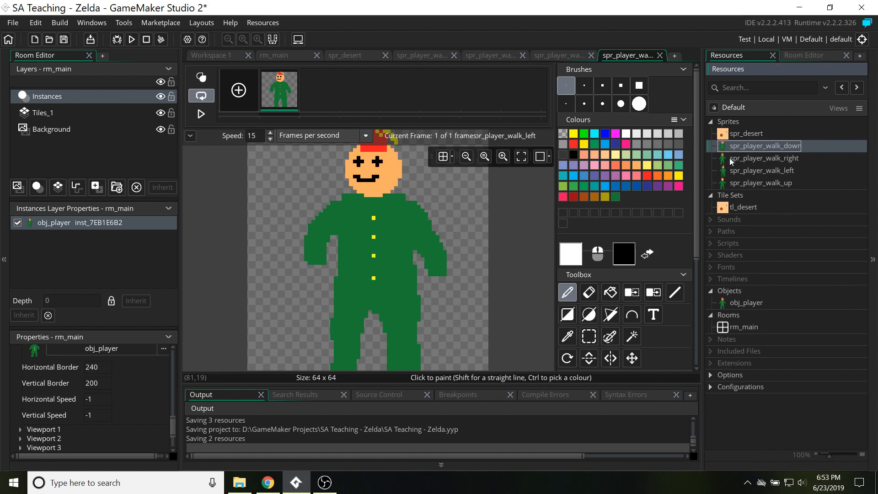
Step: Add a group named Player_Walk under Sprites
click(732, 123)
right_click(732, 125)
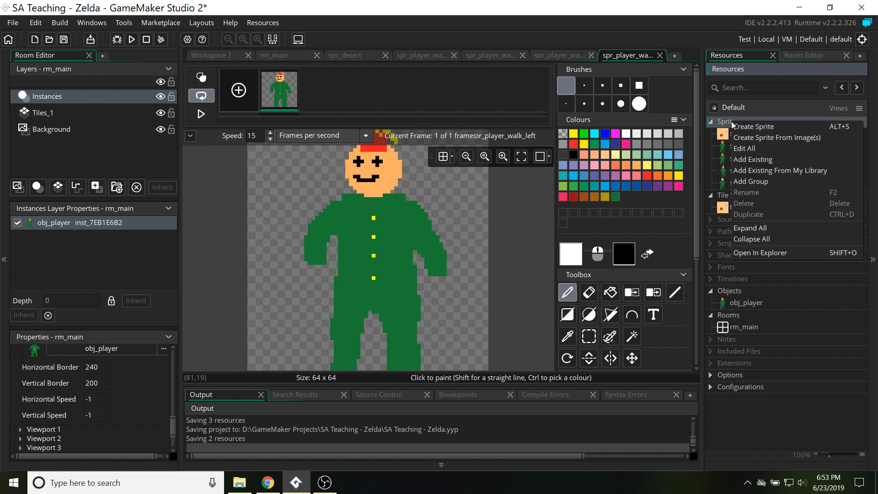
right_click(719, 124)
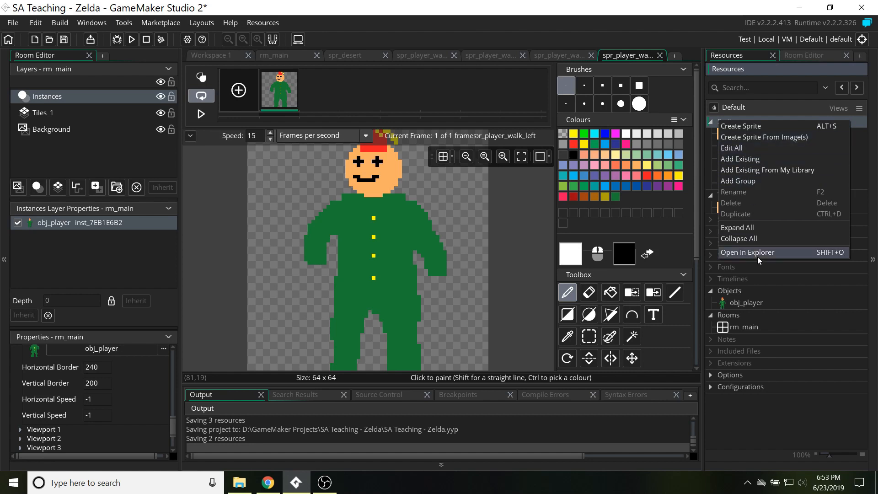
click(738, 182)
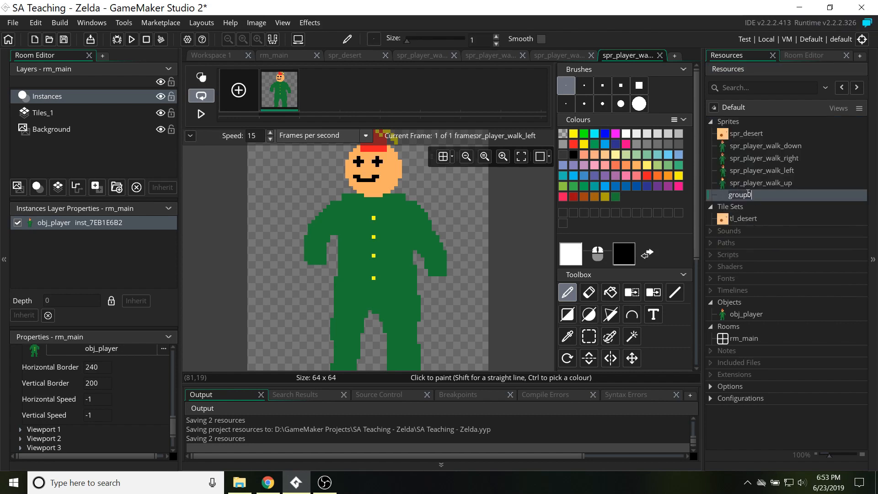
text(Pla)
key(Return)
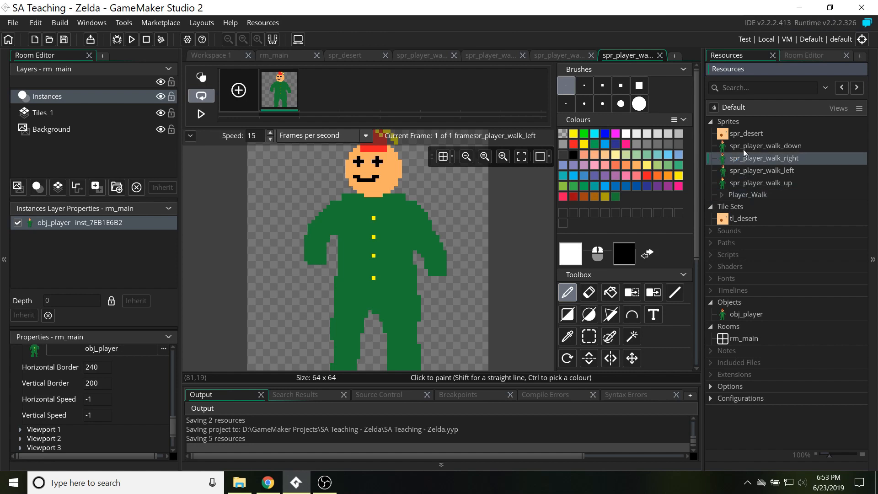
Step: Move the down, right, left and up walk sprites together into the Player_Walk group, leaving the group expanded
drag(743, 149, 754, 193)
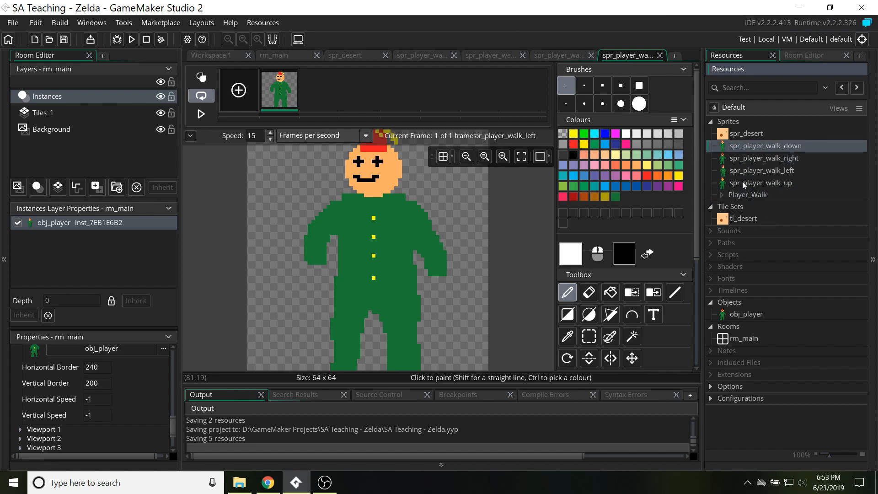
shift+click(742, 182)
drag(742, 161, 753, 197)
click(744, 146)
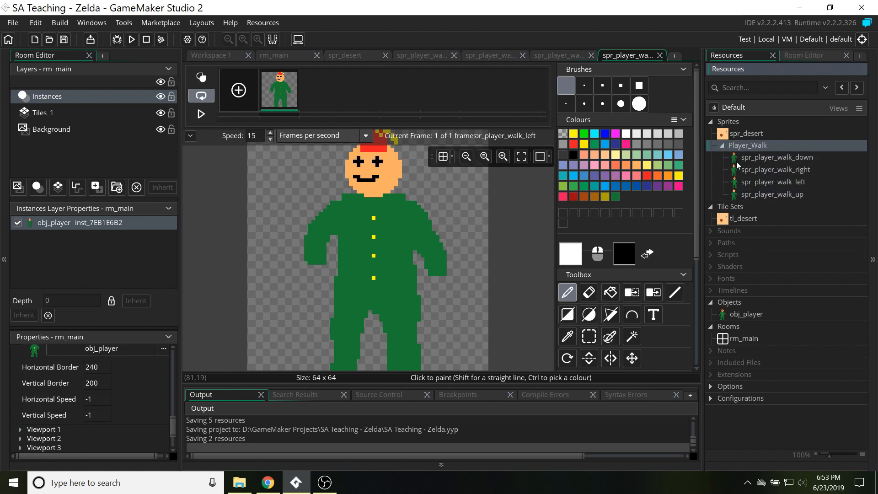
click(722, 145)
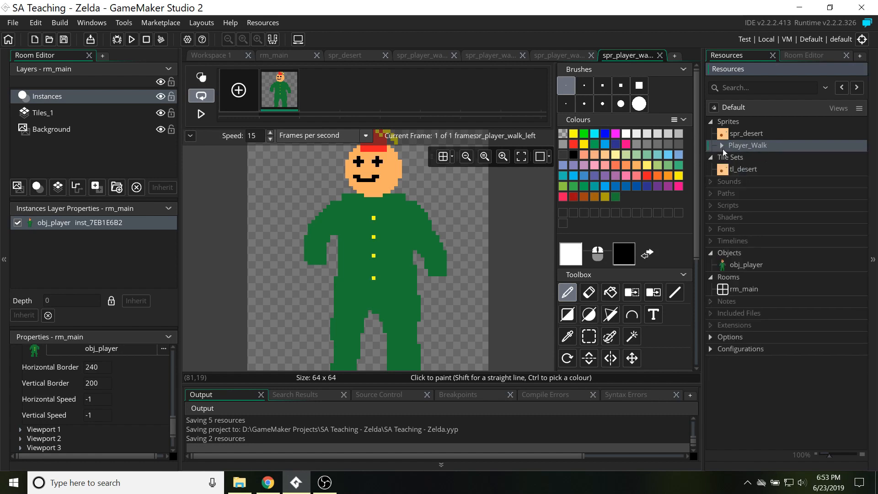
click(722, 145)
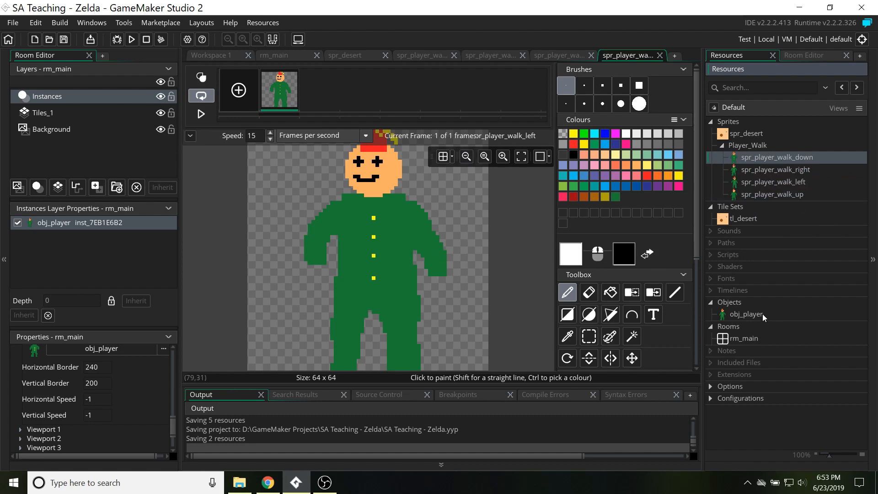
Step: Open obj_player and bring up the actions of its Key Press - Left event
double_click(747, 314)
middle_drag(443, 295, 249, 285)
click(343, 176)
middle_drag(265, 320, 349, 322)
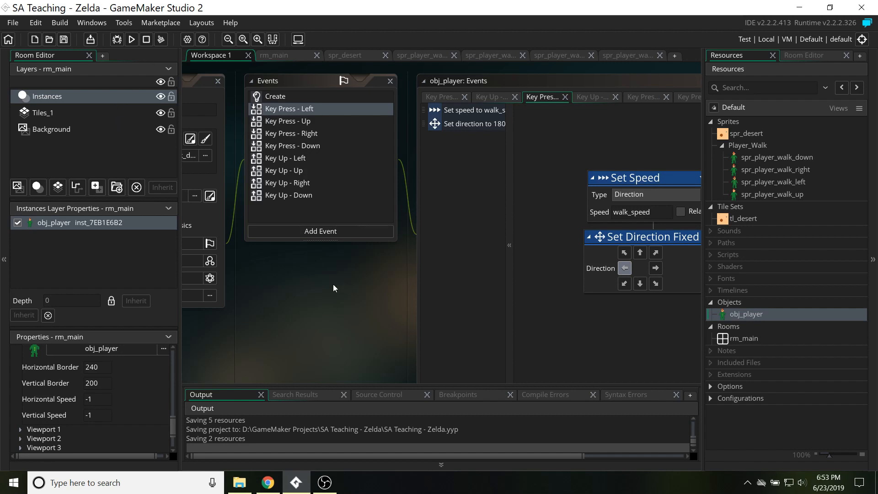
middle_drag(334, 288, 484, 281)
middle_drag(323, 209, 331, 219)
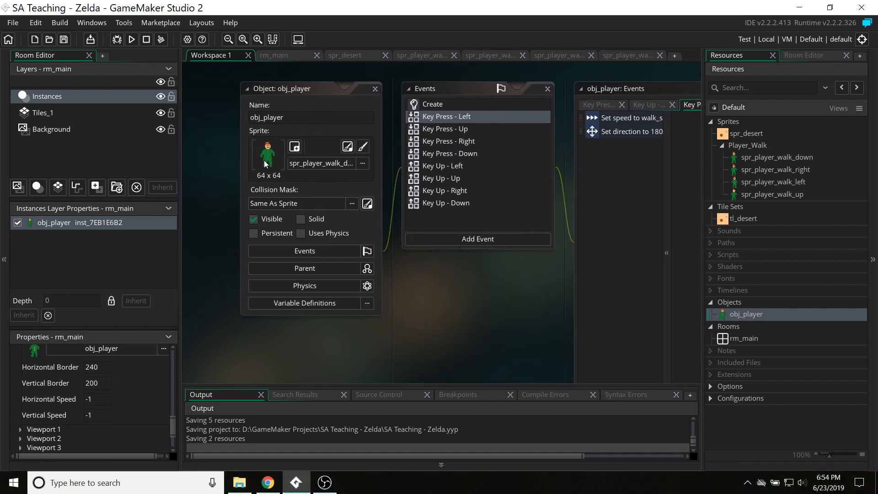
middle_drag(511, 322, 380, 292)
click(303, 153)
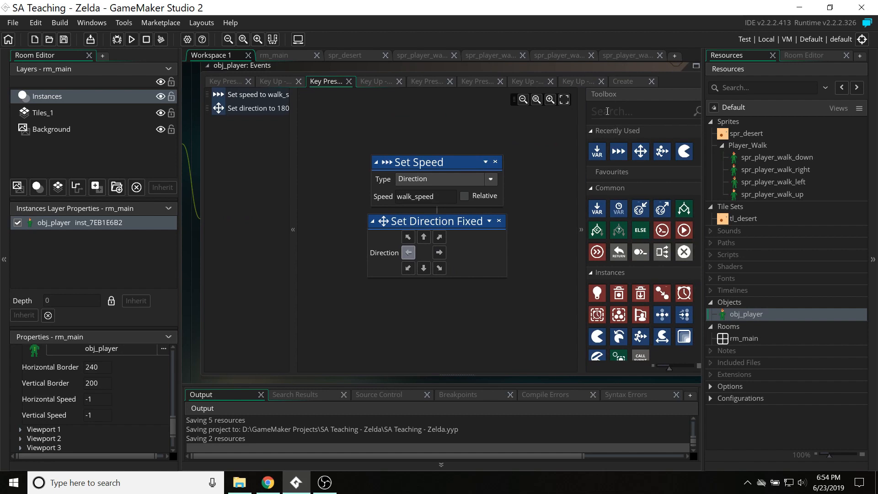
Step: Add a Set Sprite action below Set Direction Fixed in the Key Press - Left event, using spr_player_walk_left
click(607, 111)
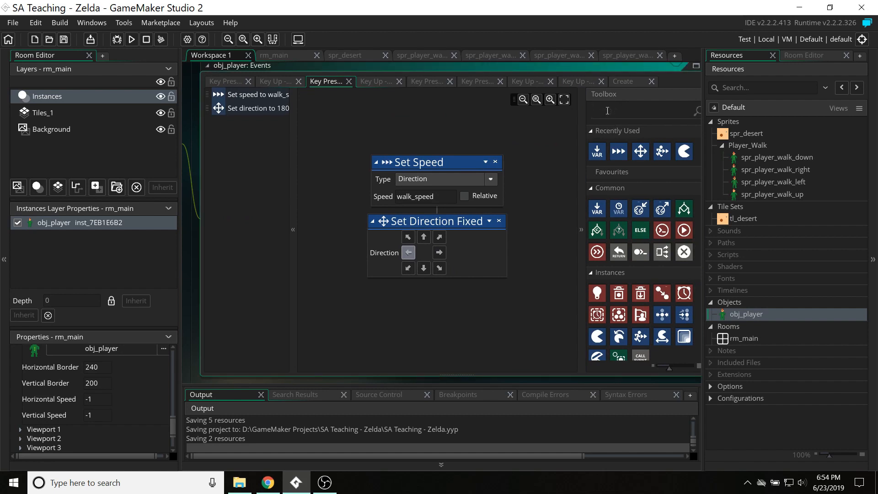
text(sp)
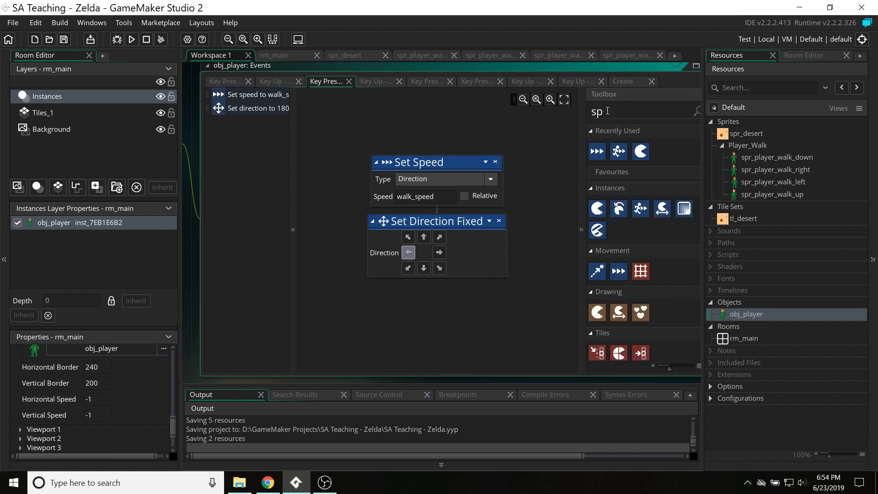
text(rite)
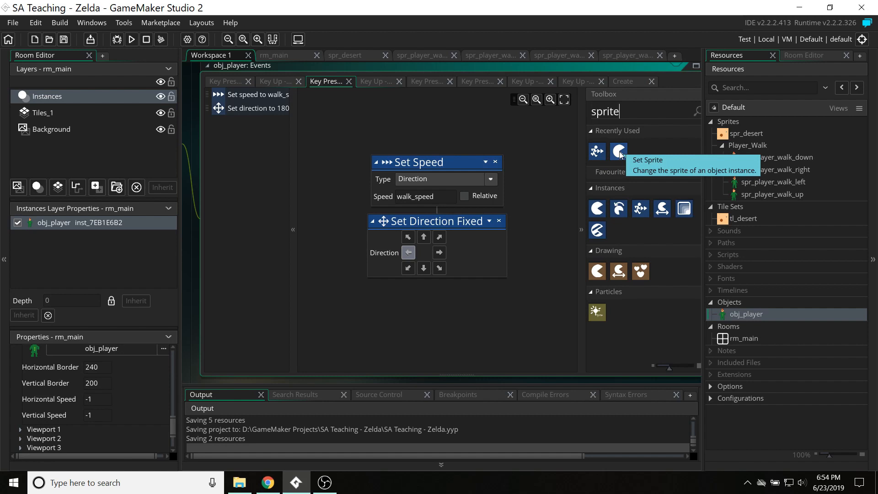
drag(619, 152, 391, 295)
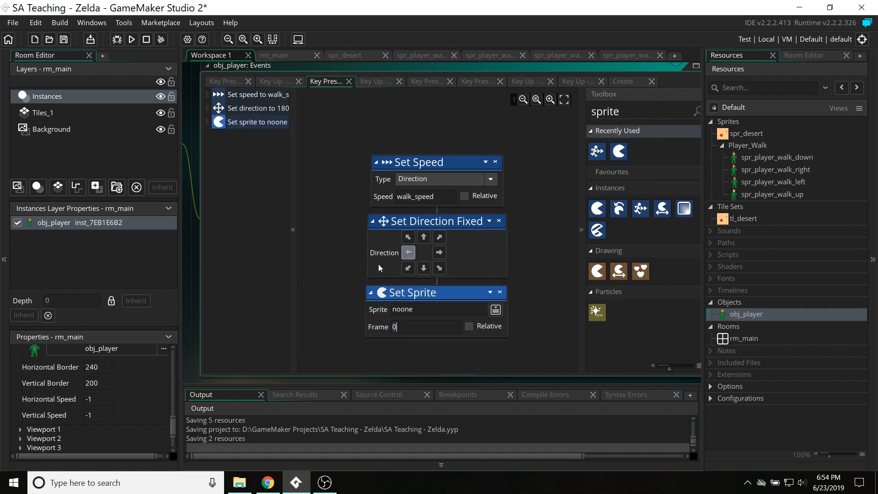
middle_drag(191, 292, 243, 233)
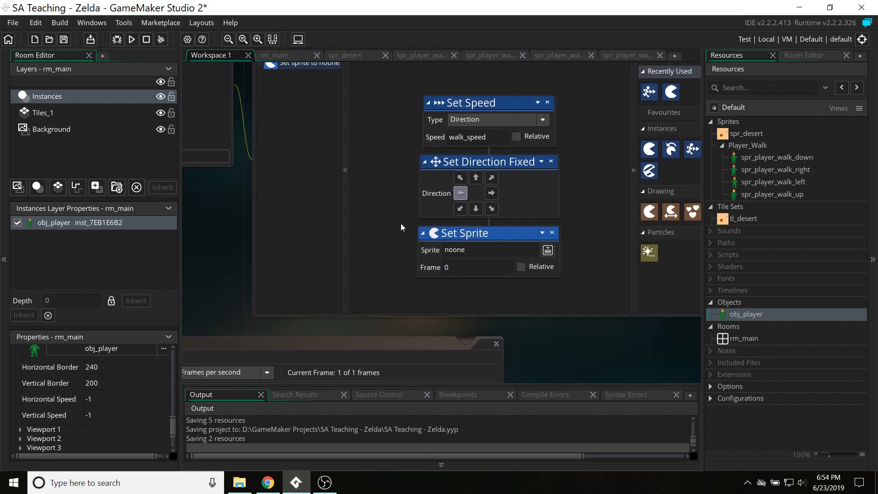
click(548, 251)
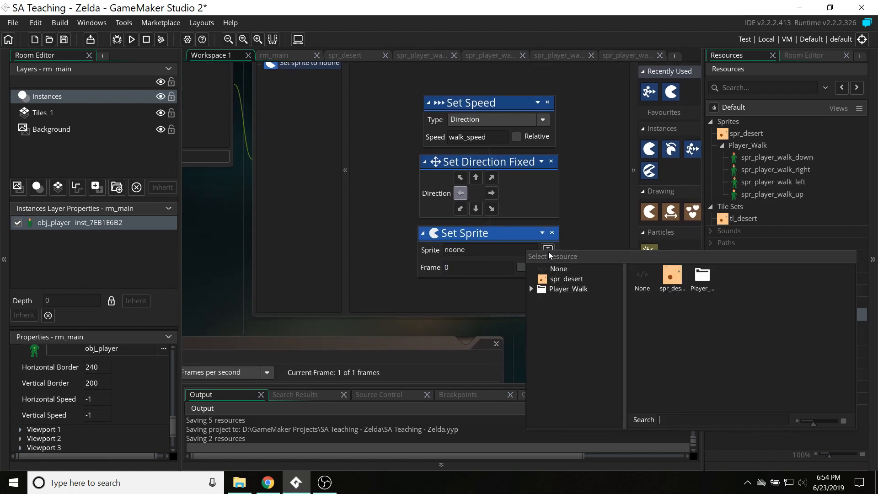
double_click(696, 279)
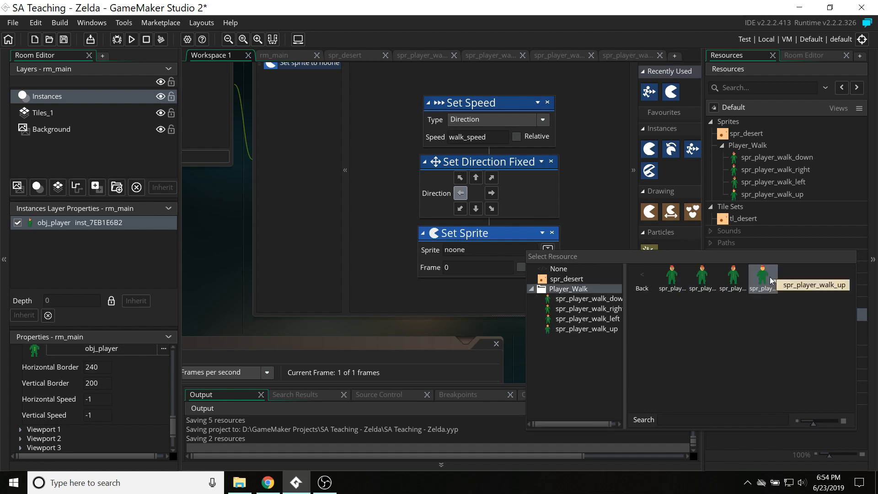
click(734, 277)
Step: Add a Set Sprite action with spr_player_walk_up at the end of the Key Press - Up event
middle_drag(355, 282, 412, 391)
click(292, 211)
middle_drag(321, 329, 171, 279)
drag(653, 179, 474, 325)
click(552, 338)
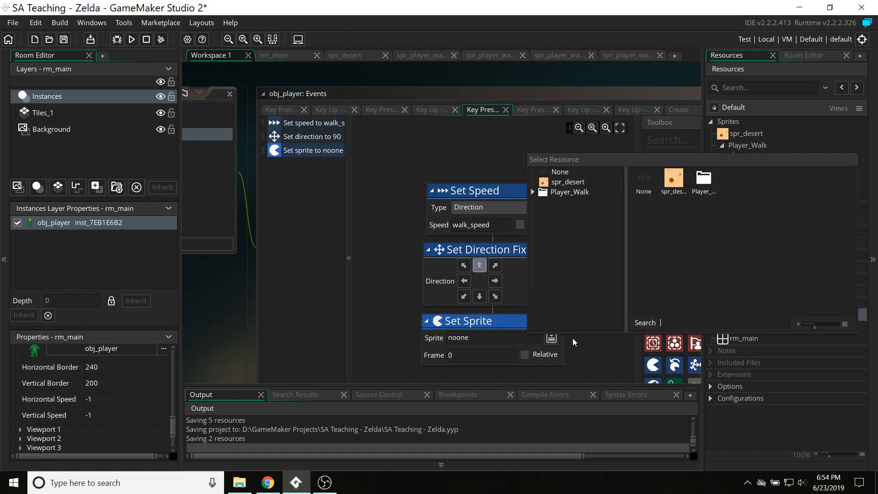
double_click(710, 182)
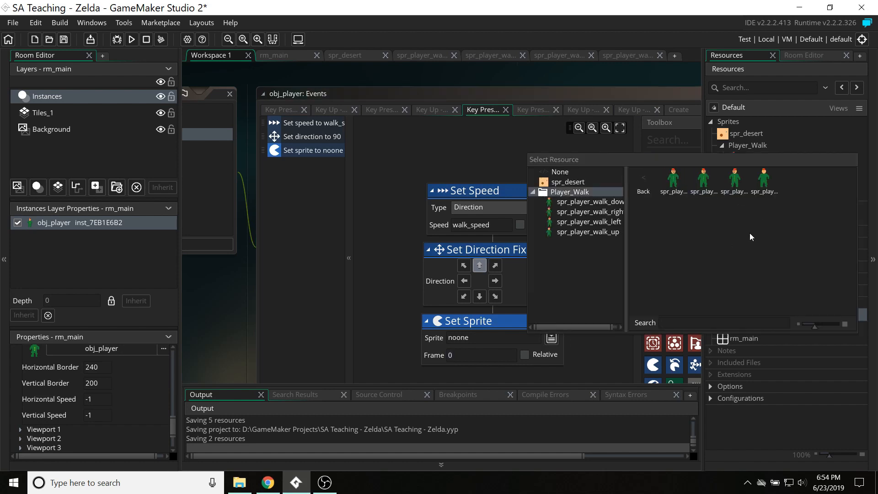
double_click(767, 182)
Step: Add a Set Sprite action below Set Direction Fixed in the Key Press - Right event
middle_drag(399, 68, 550, 54)
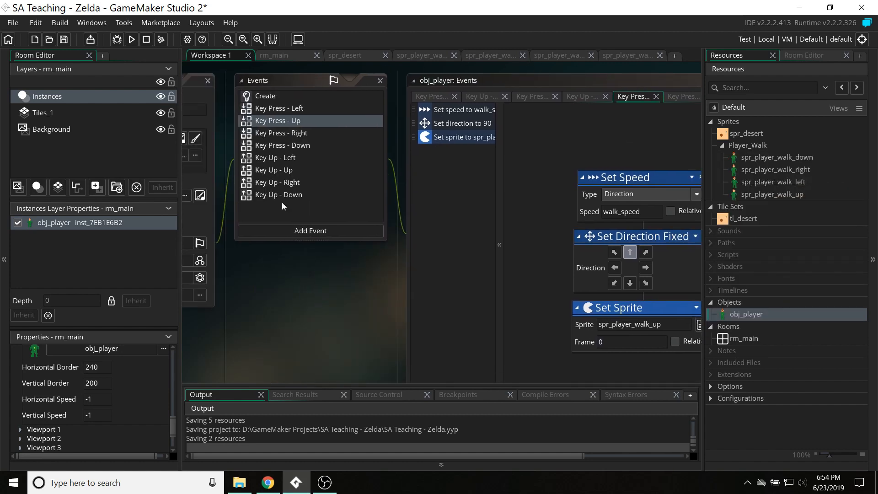
double_click(281, 134)
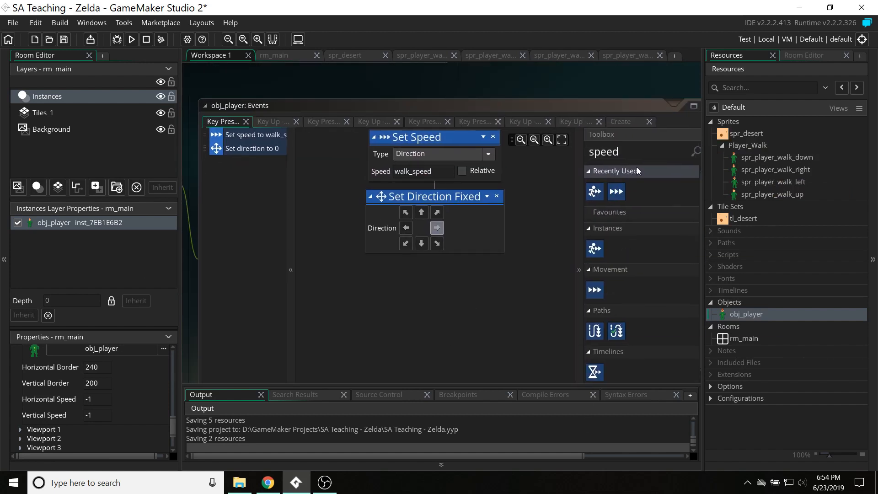
click(555, 155)
text(spr)
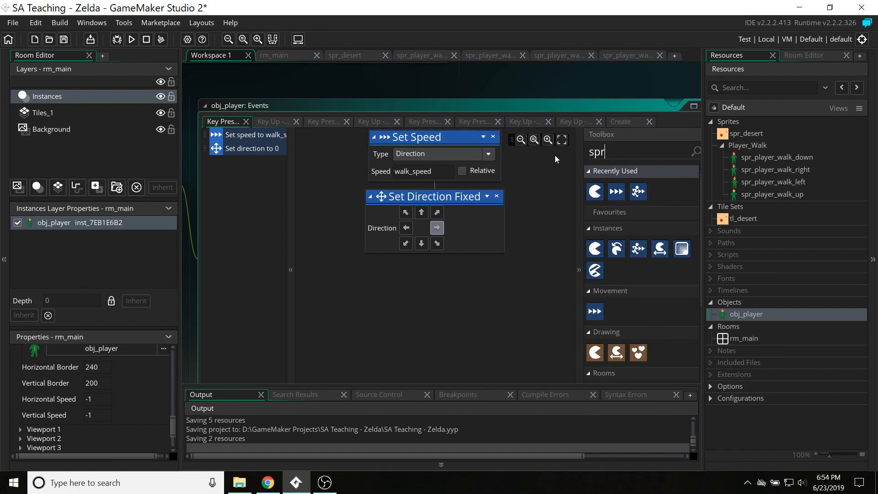
drag(596, 191, 496, 275)
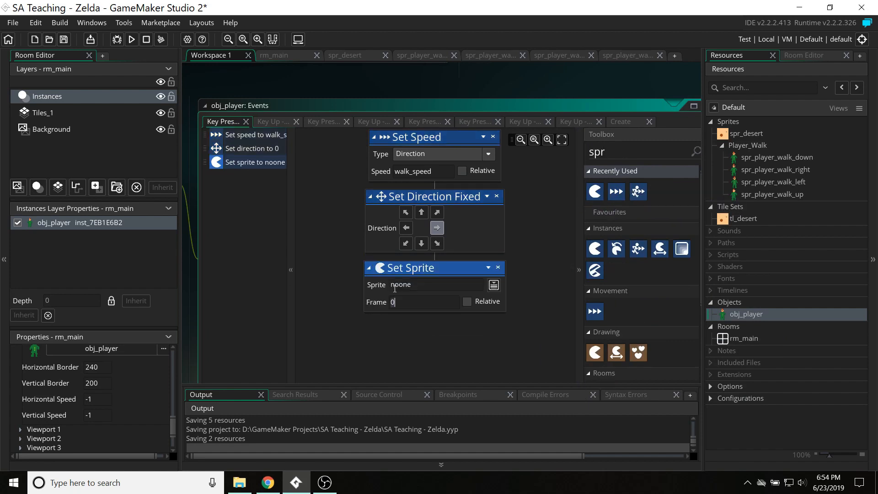
click(495, 284)
double_click(656, 309)
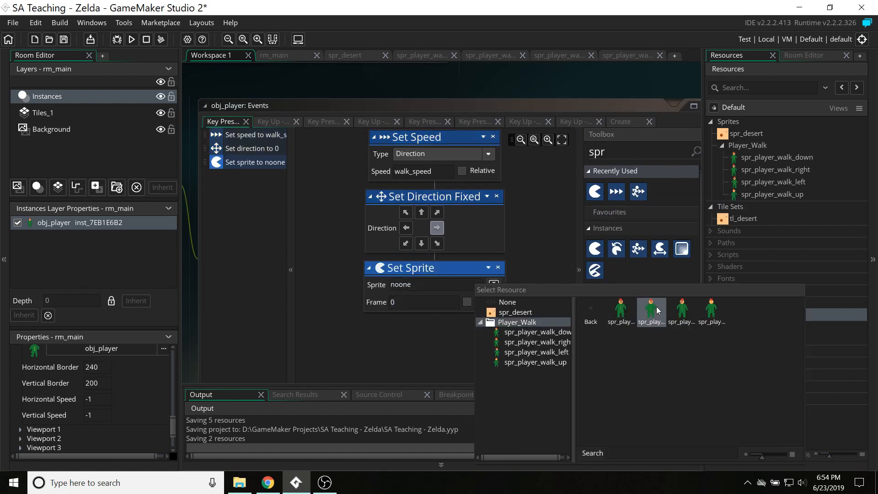
click(622, 311)
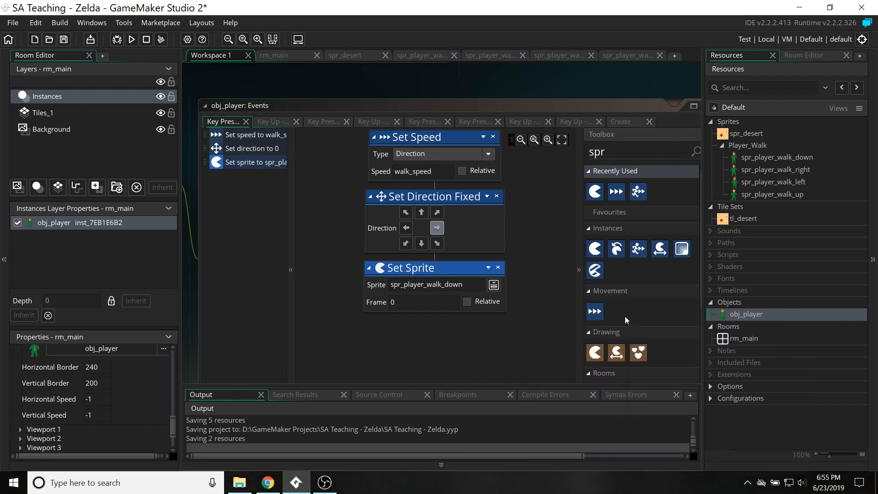
Step: Set the sprite of the Key Press - Right event's Set Sprite action to spr_player_walk_right
click(494, 284)
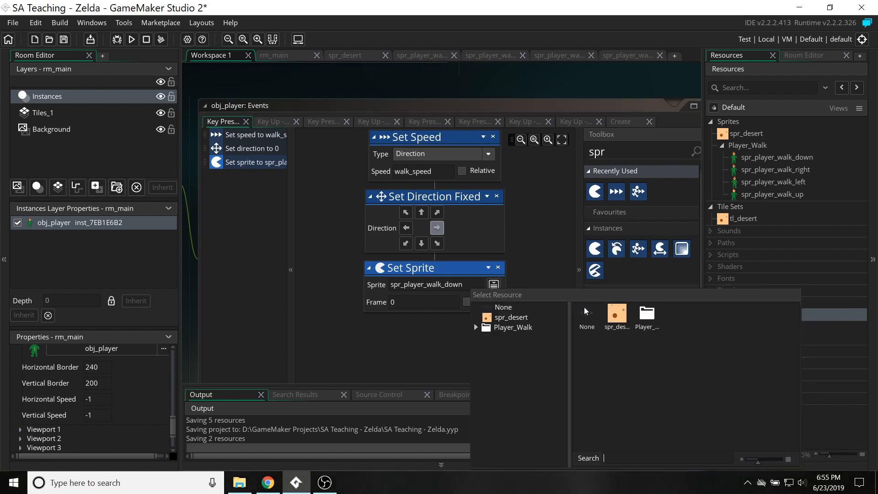
double_click(654, 319)
click(647, 320)
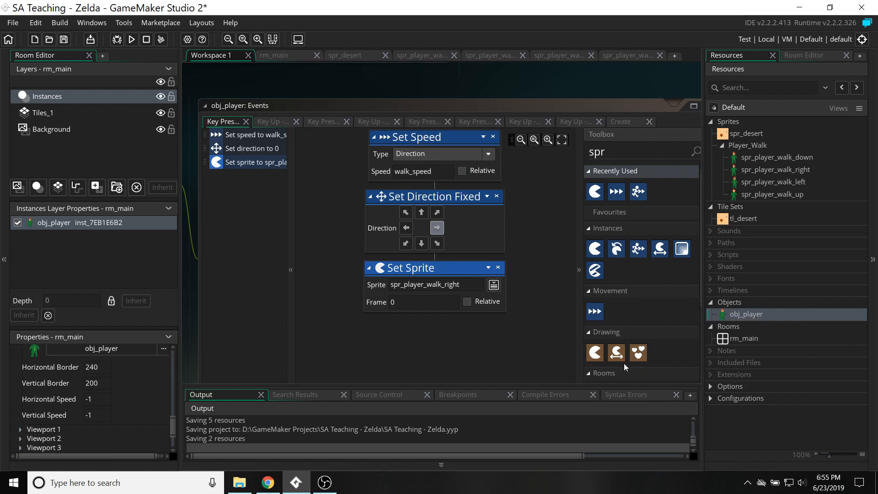
Step: Add a Set Sprite action below Set Direction Fixed in the Key Press - Down event, using spr_player_walk_down
middle_drag(363, 78, 541, 83)
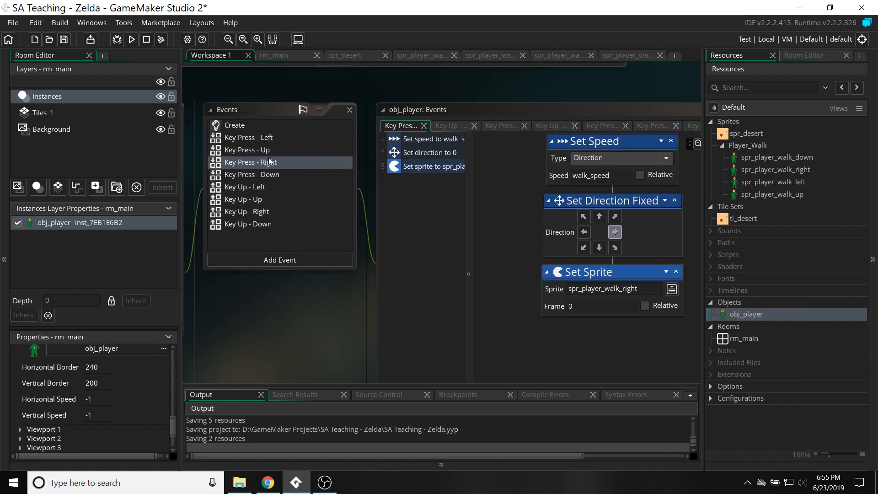
click(276, 177)
middle_drag(295, 314, 145, 274)
drag(622, 155, 478, 275)
click(521, 314)
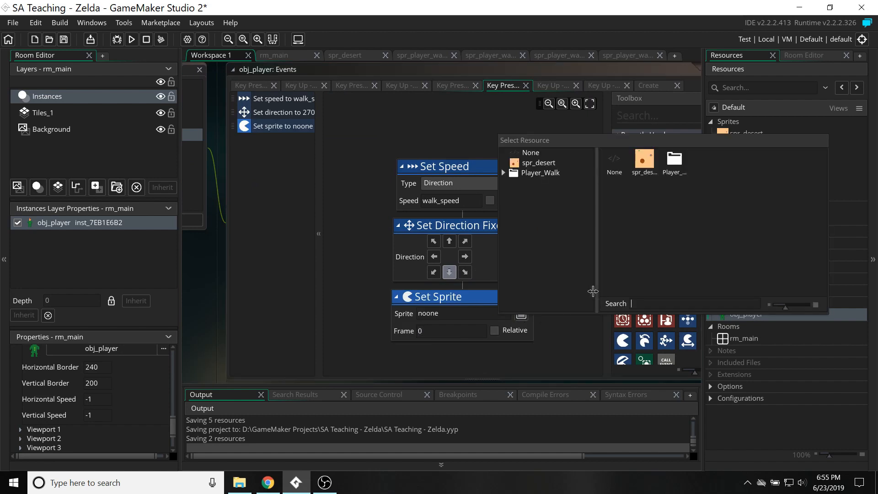
click(672, 163)
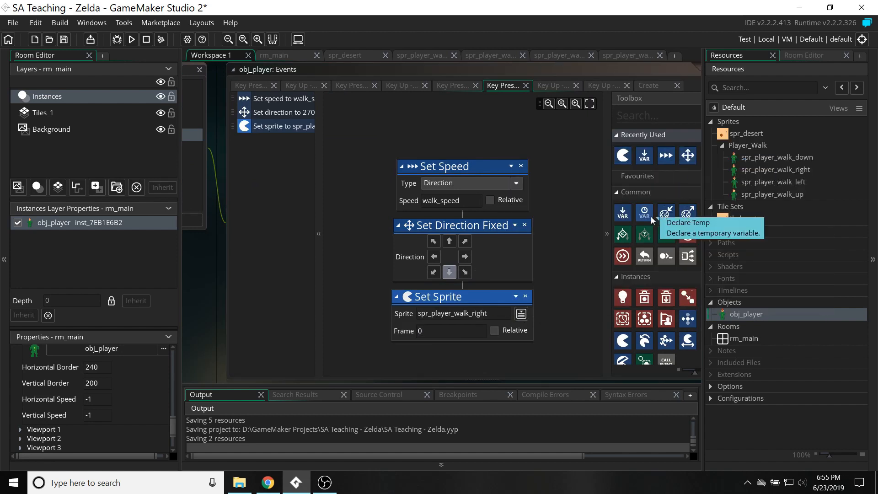
click(520, 315)
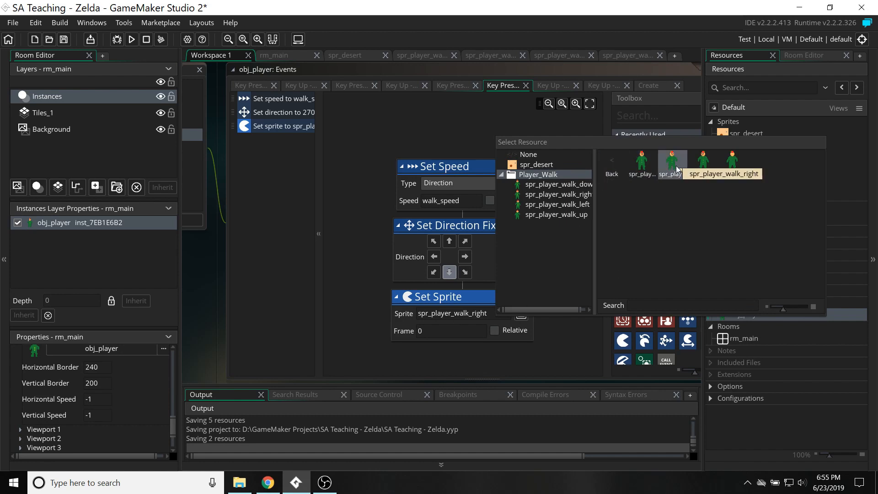
click(642, 162)
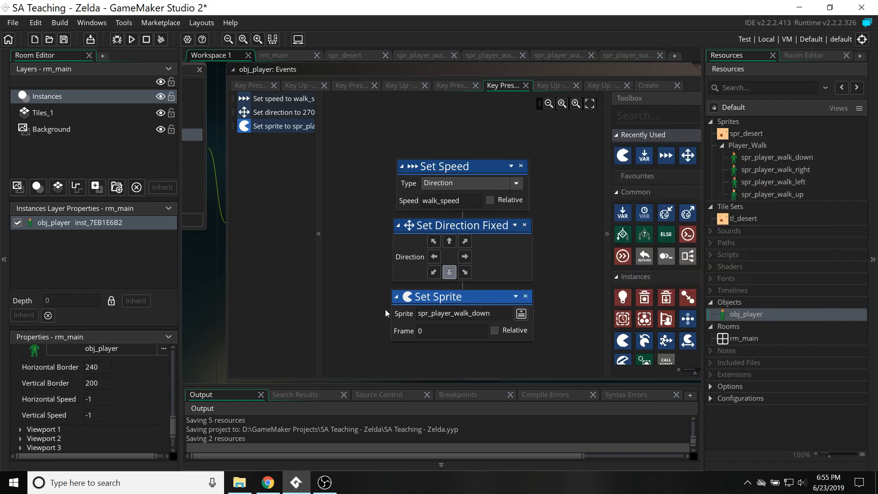
Step: Review the down, right and up walking sprites, and return to obj_player's event list
middle_drag(199, 310, 427, 281)
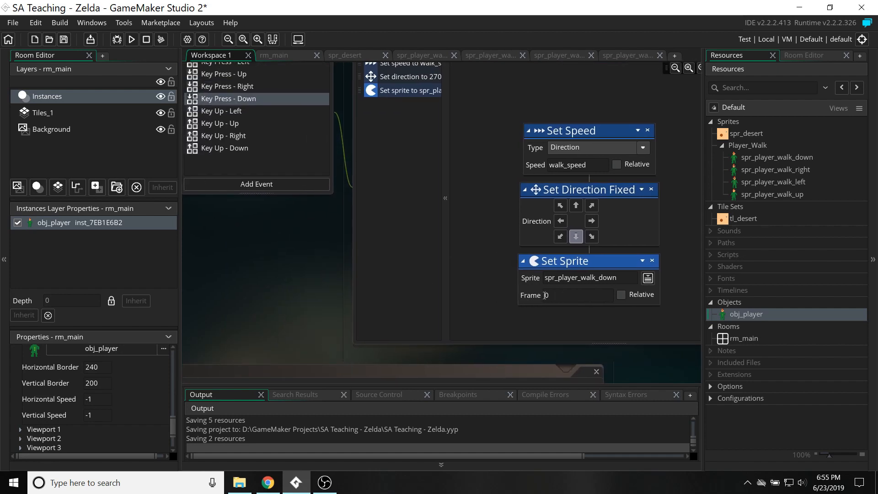
click(751, 158)
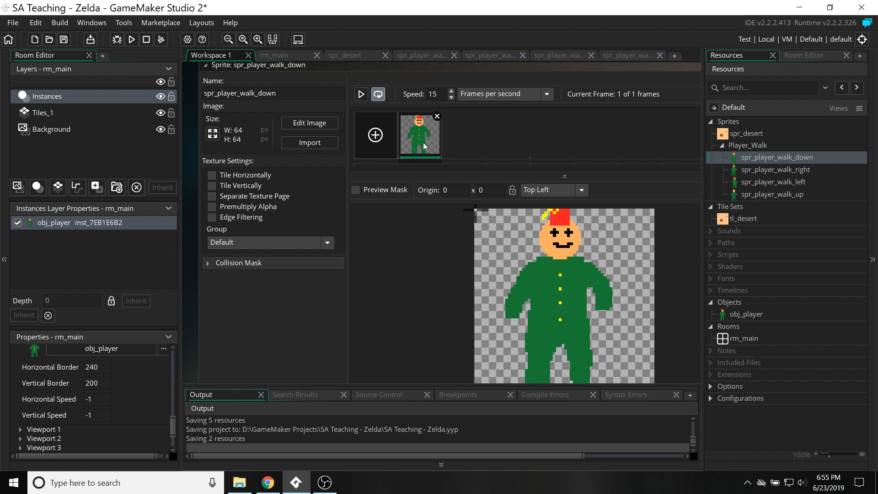
double_click(764, 171)
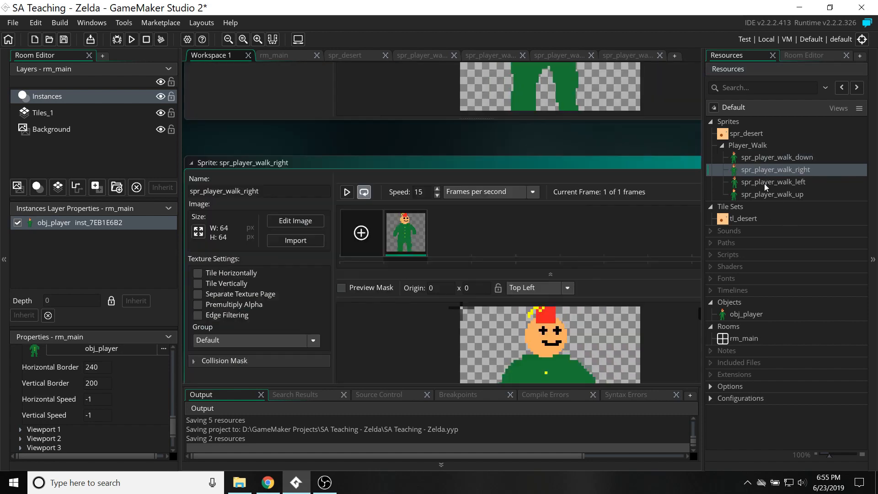
double_click(777, 194)
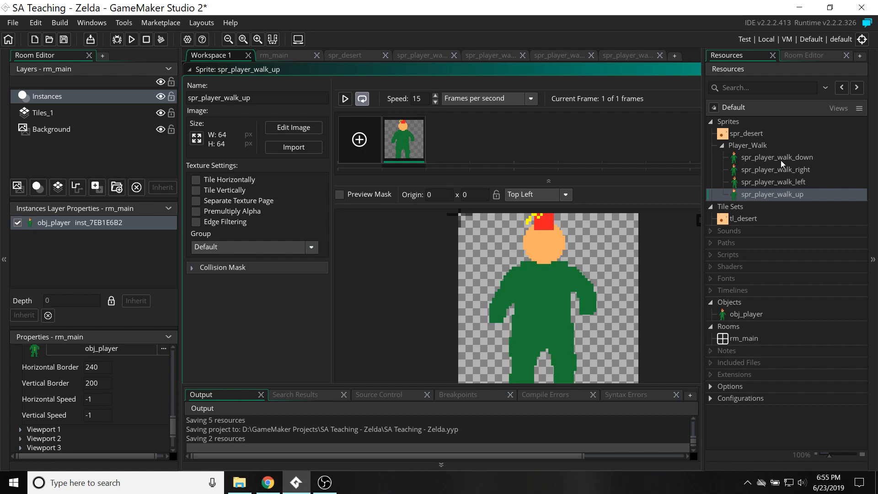
double_click(740, 315)
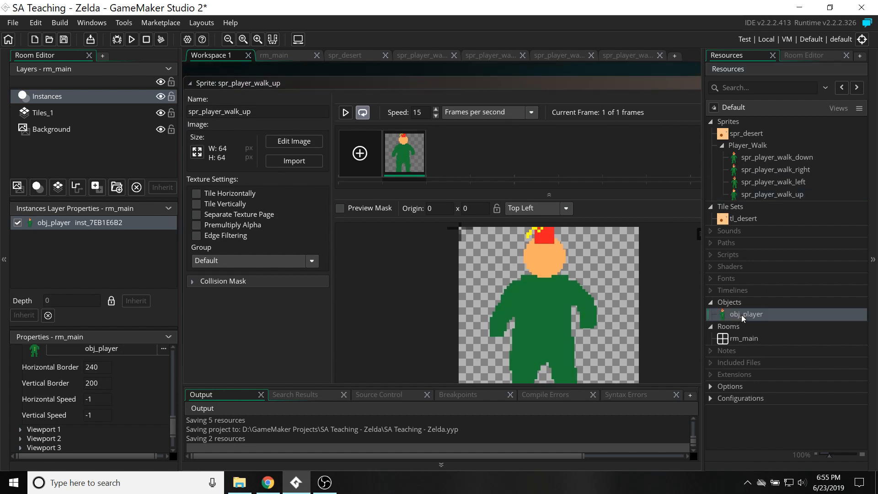
middle_drag(449, 286, 212, 243)
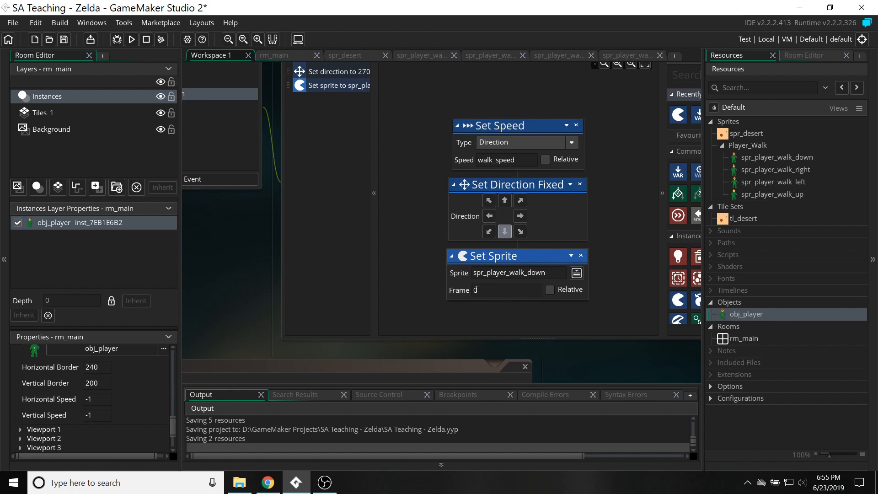
middle_drag(207, 273, 328, 394)
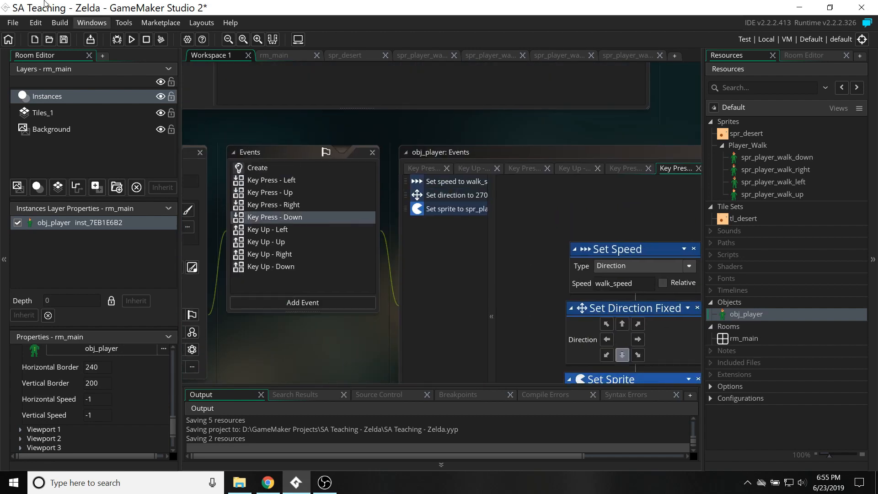
click(262, 267)
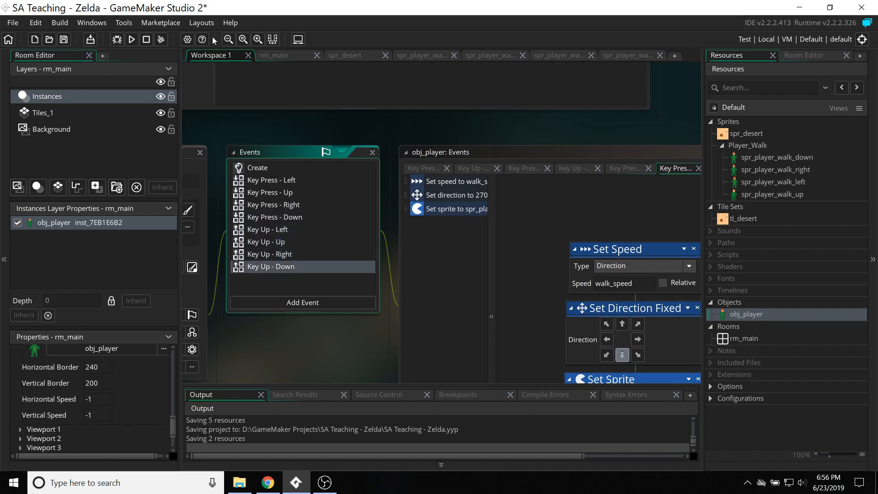
Step: Save the project and test-run the game, closing it when done
click(64, 39)
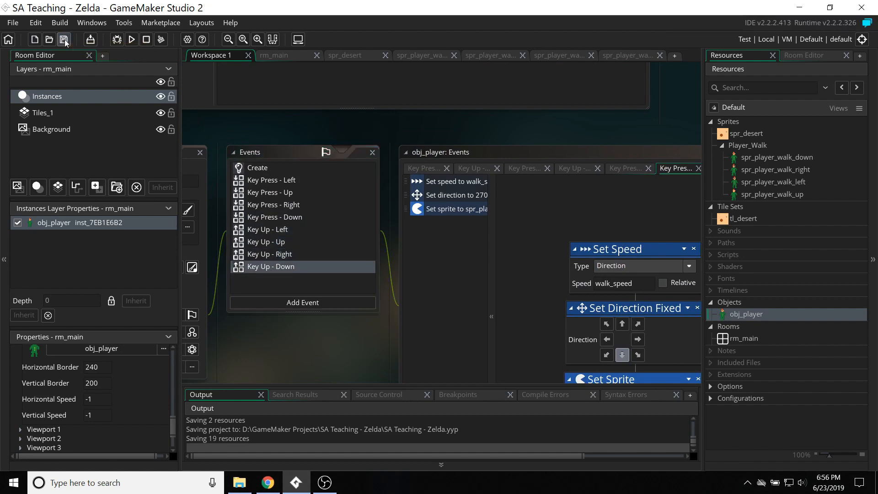
click(132, 40)
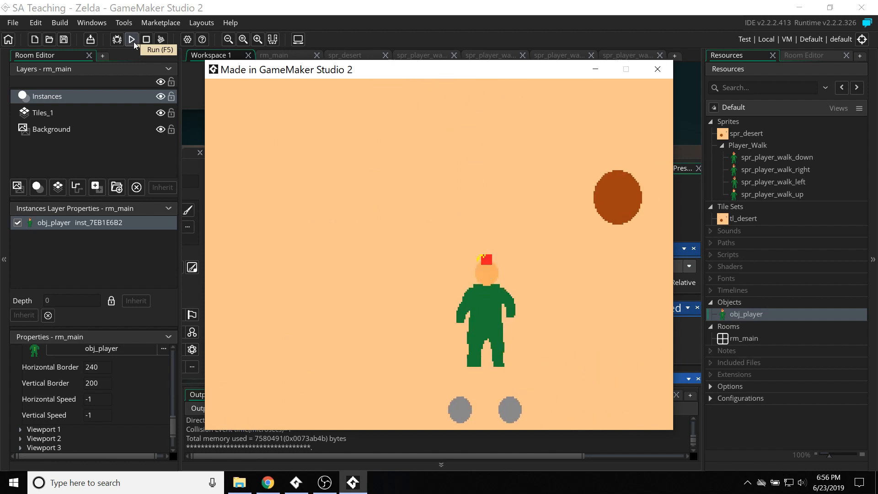
key(Escape)
Step: Set the origin of spr_player_walk_down and spr_player_walk_right to Middle Centre
double_click(756, 158)
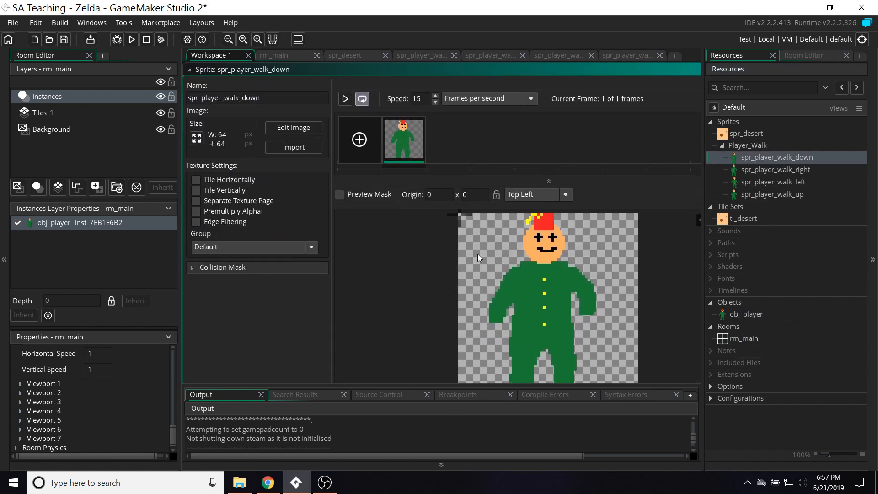
drag(460, 216, 495, 254)
click(566, 194)
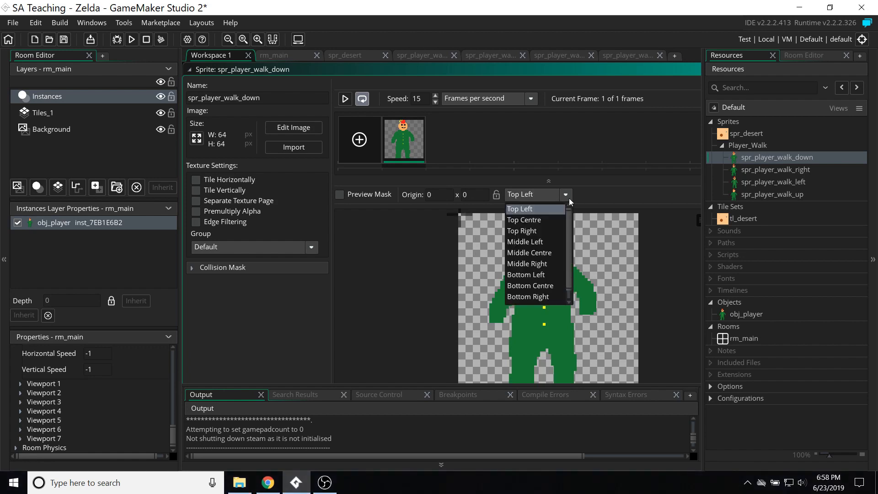
click(528, 253)
click(757, 169)
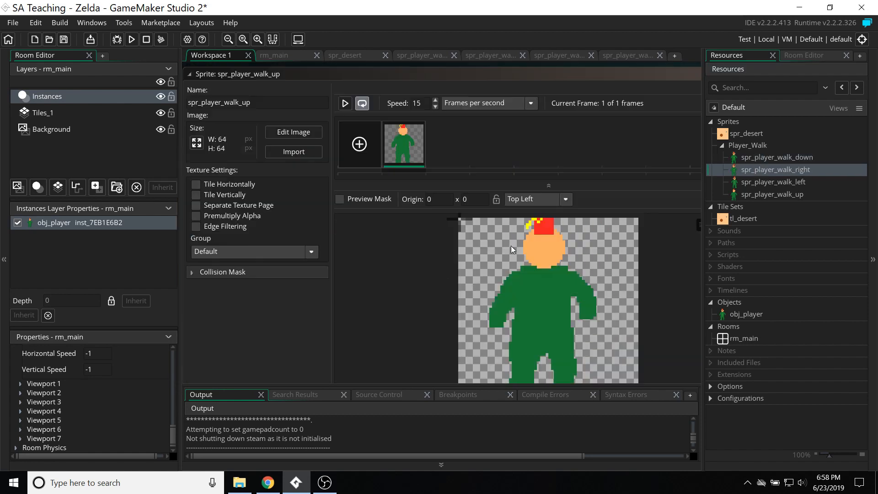
click(564, 195)
click(529, 253)
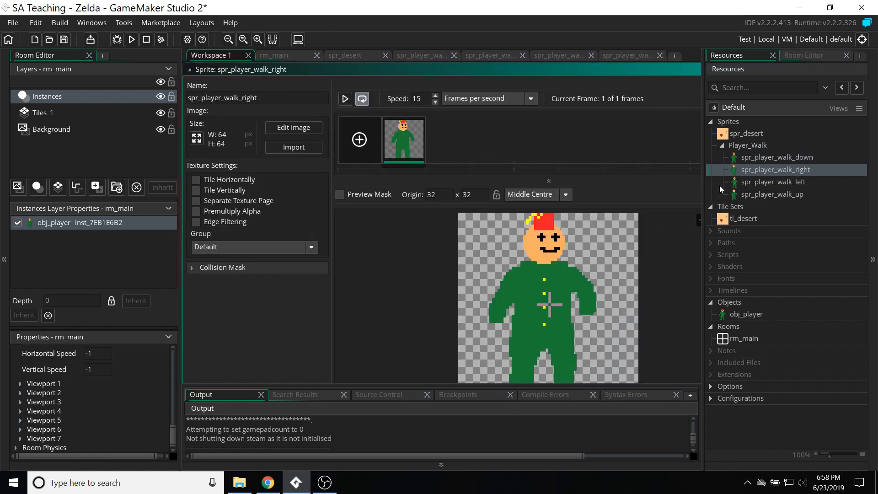
Step: Set the origin of spr_player_walk_left and spr_player_walk_up to Middle Centre
click(772, 182)
click(565, 195)
click(535, 253)
click(772, 193)
click(565, 195)
click(533, 255)
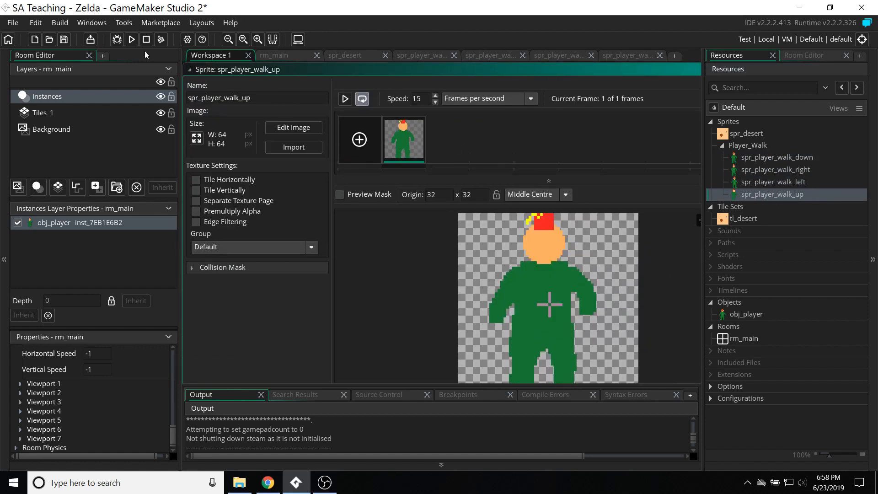
Step: Run the game and walk the player in all four directions to check the sprite switching and camera following
click(132, 39)
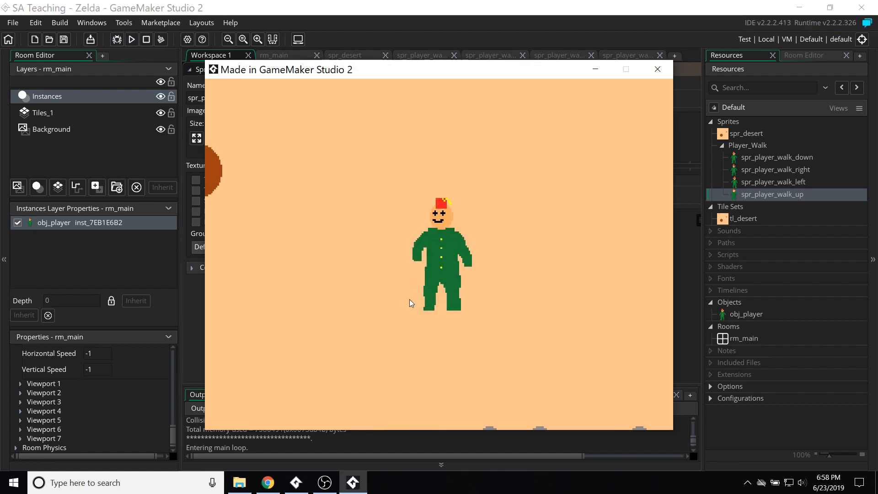
key(Right)
key(Down)
key(Left)
key(Right)
key(Up)
key(Up)
key(Left)
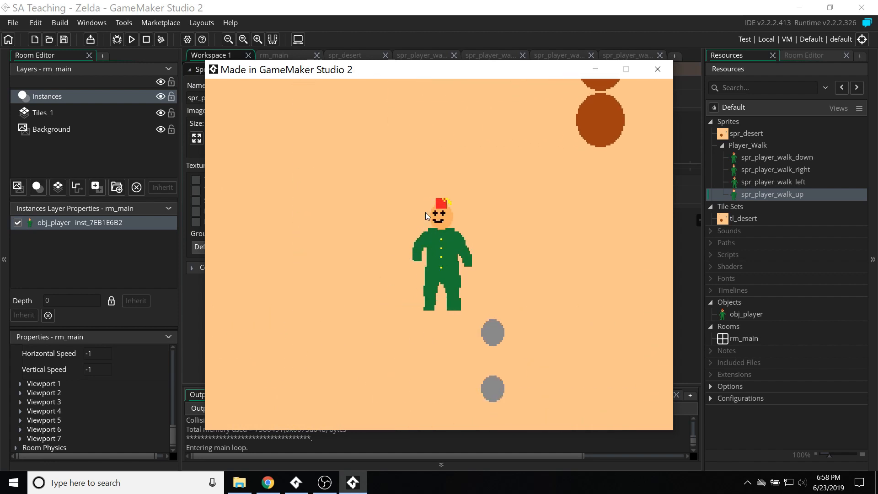
key(Down)
key(Right)
key(Left)
key(Right)
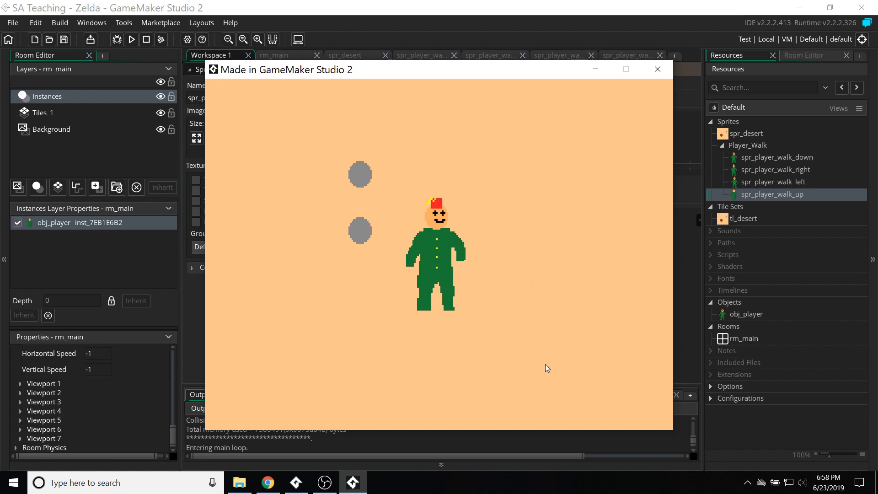
key(d)
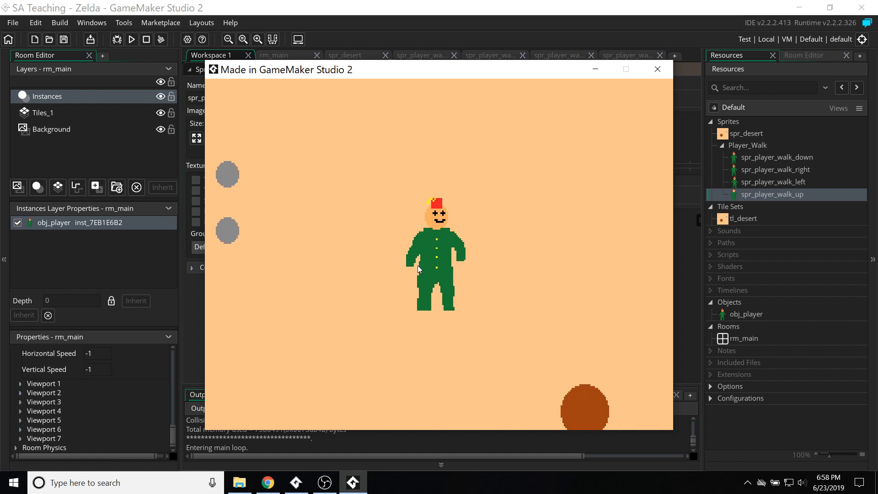
key(a)
key(d)
key(a)
key(s)
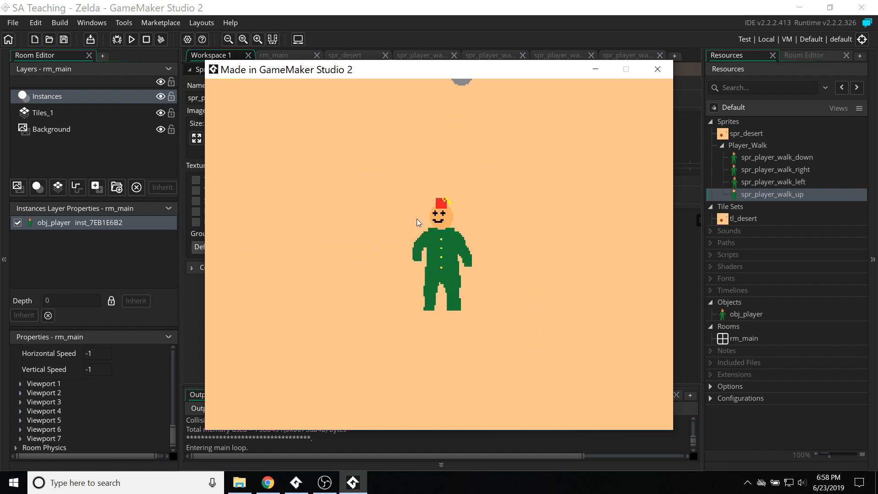
key(a)
key(w)
key(a)
key(s)
key(s)
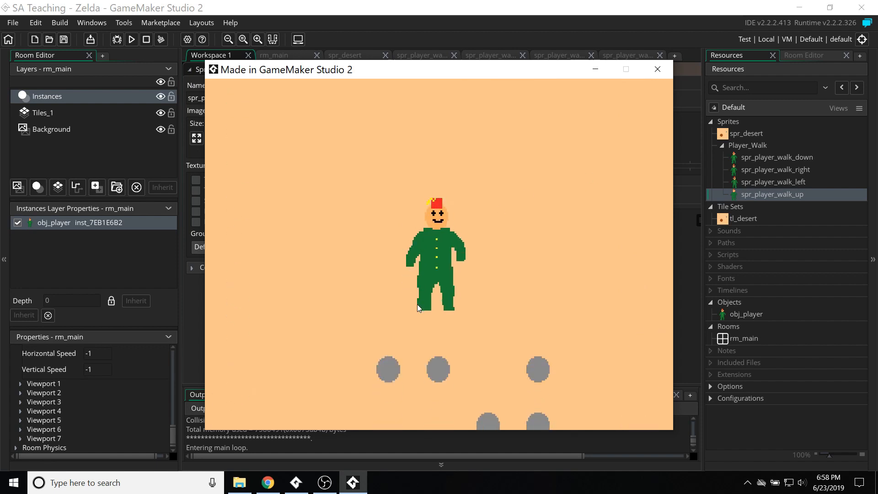
key(a)
key(d)
key(a)
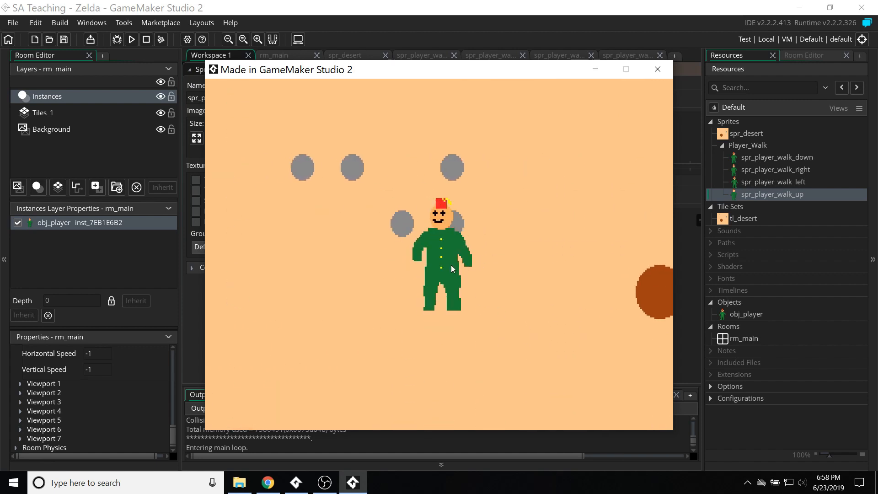
key(d)
key(a)
key(s)
key(w)
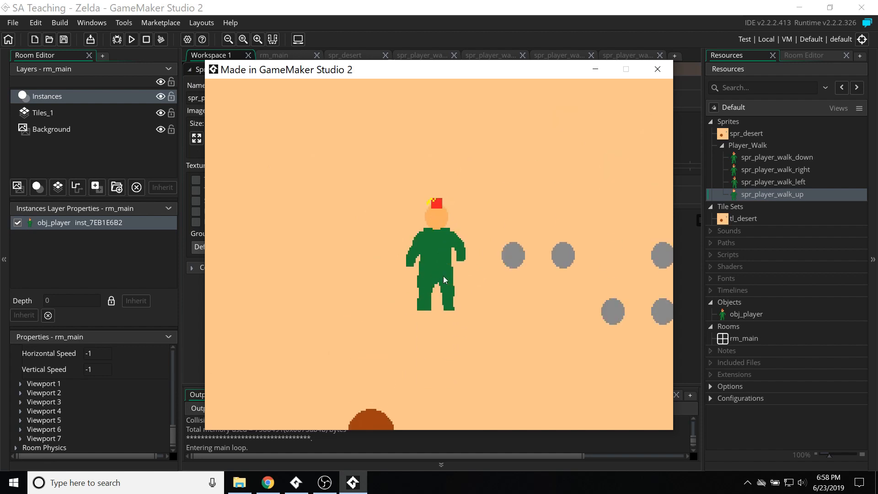
key(d)
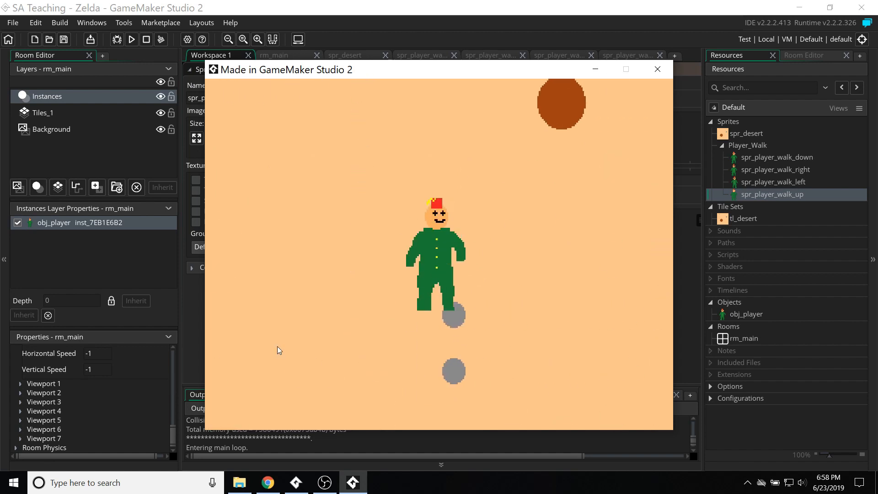
Step: Set rm_main's object-following Horizontal Border and Vertical Border to 32, and restart the running game
scroll(103, 383, up, 3)
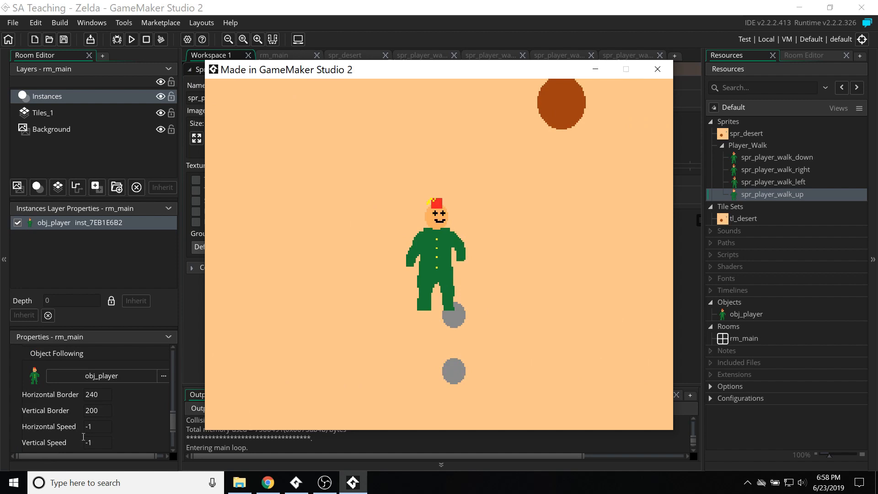
click(104, 391)
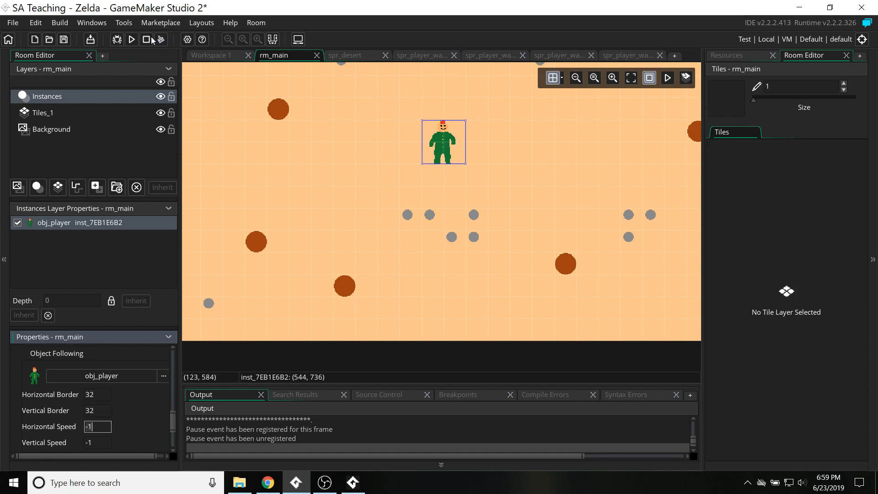
click(133, 41)
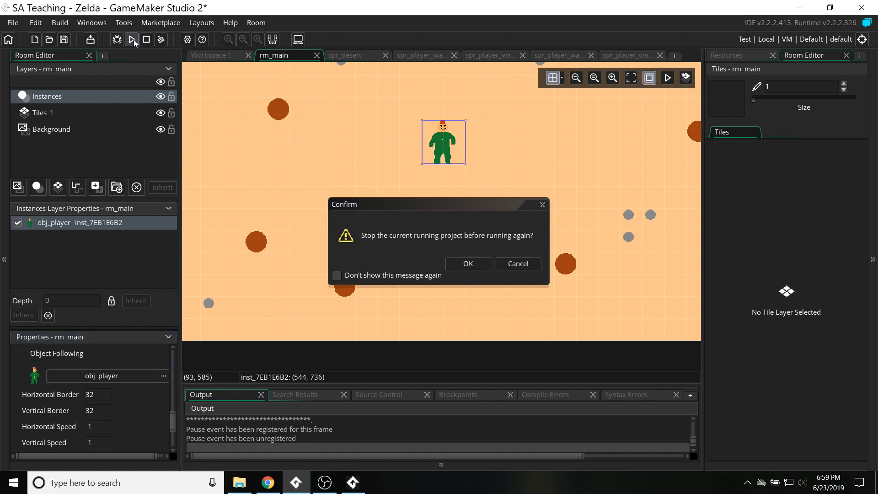
click(467, 264)
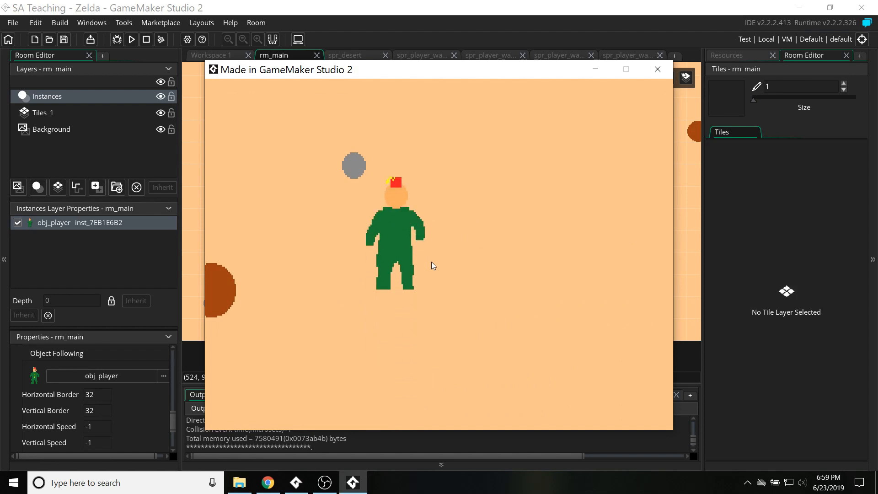
Step: Walk the player towards the edges of the game view to test the camera's following borders
key(Up)
key(Down)
key(Right)
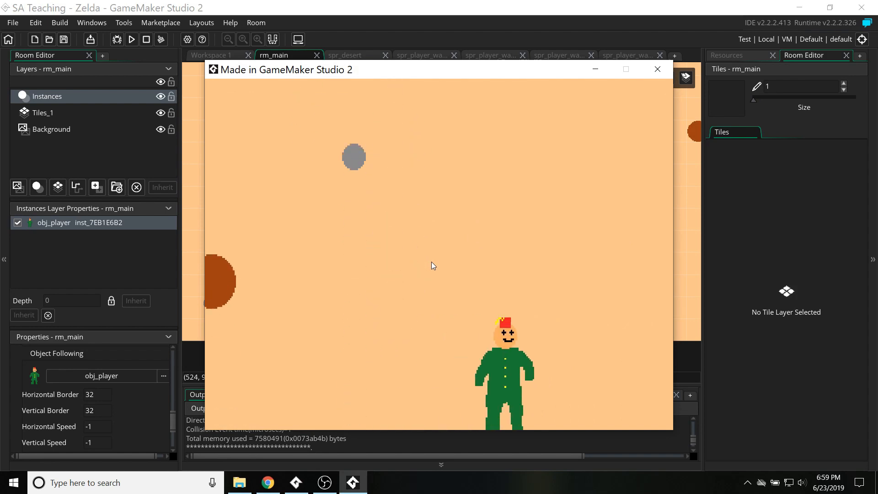
key(Left)
key(Up)
key(Right)
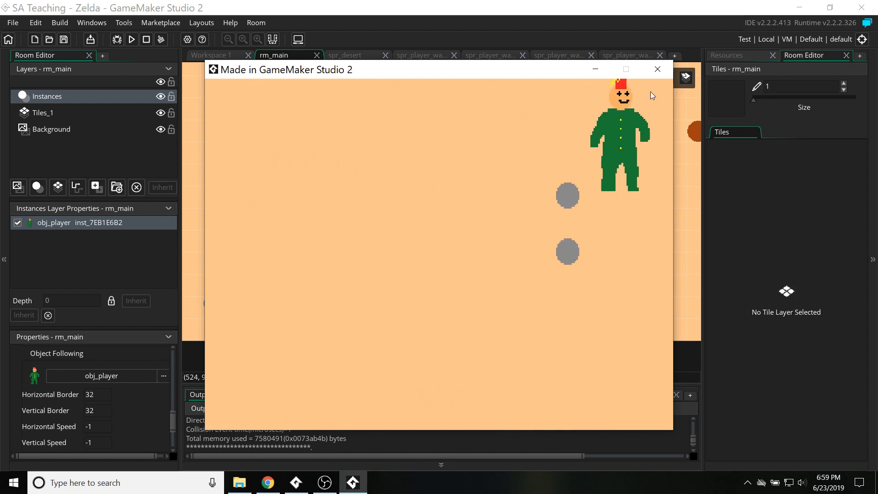
Step: Close the running game, set rm_main's object-following Horizontal Border and Vertical Border to 64, and run the game again
click(657, 69)
drag(97, 394, 22, 395)
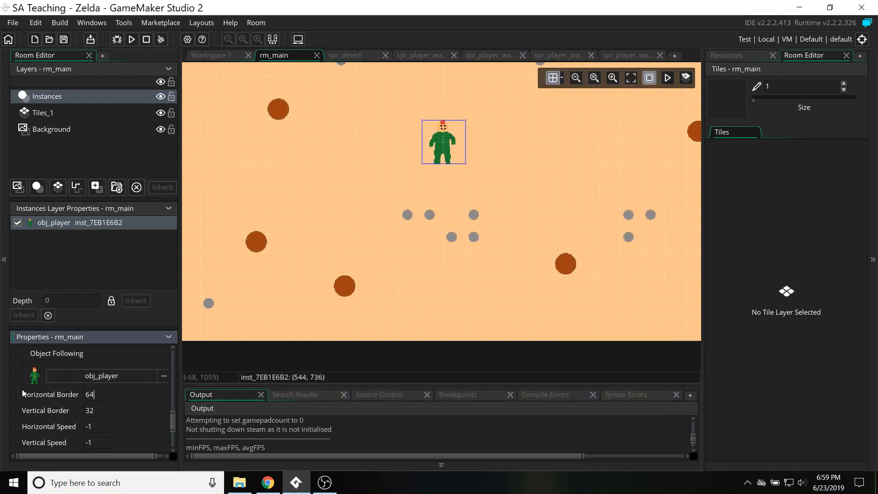
key(Tab)
click(131, 39)
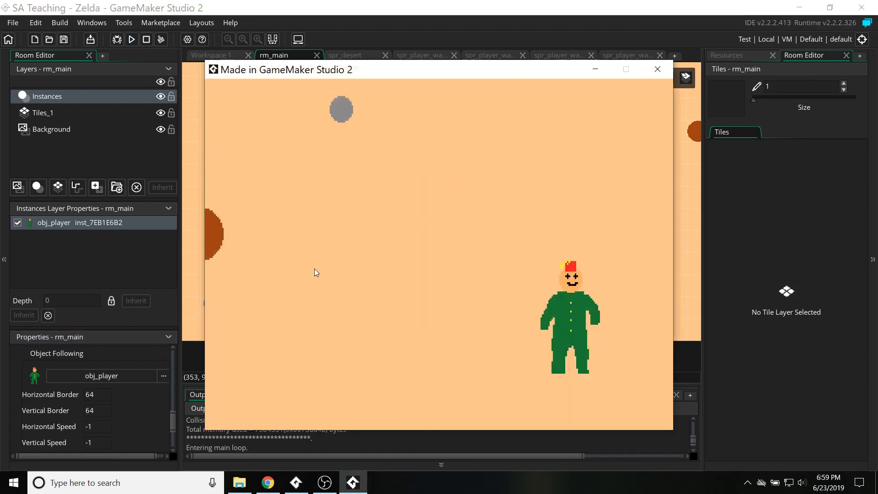
Step: Walk the player towards the view edges in all four directions to test the 64-pixel following borders, and close the game
key(Right)
key(Left)
key(Up)
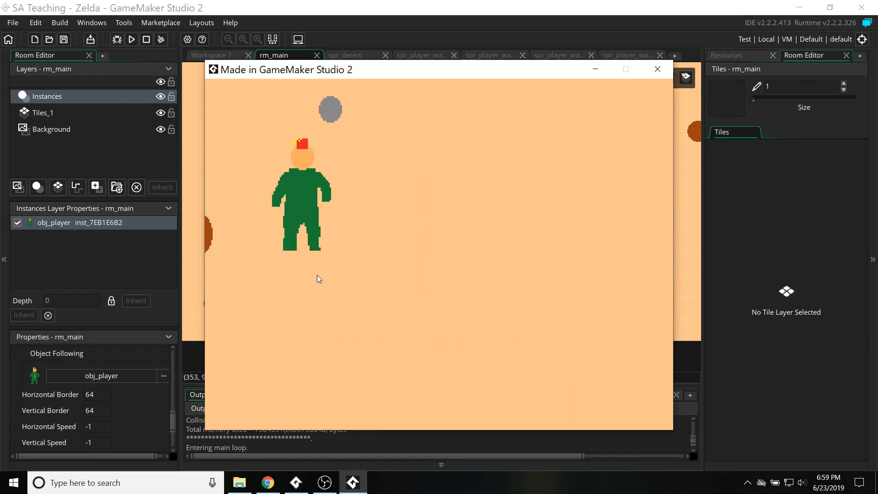
key(Right)
key(Down)
key(Left)
key(Up)
key(Down)
key(Right)
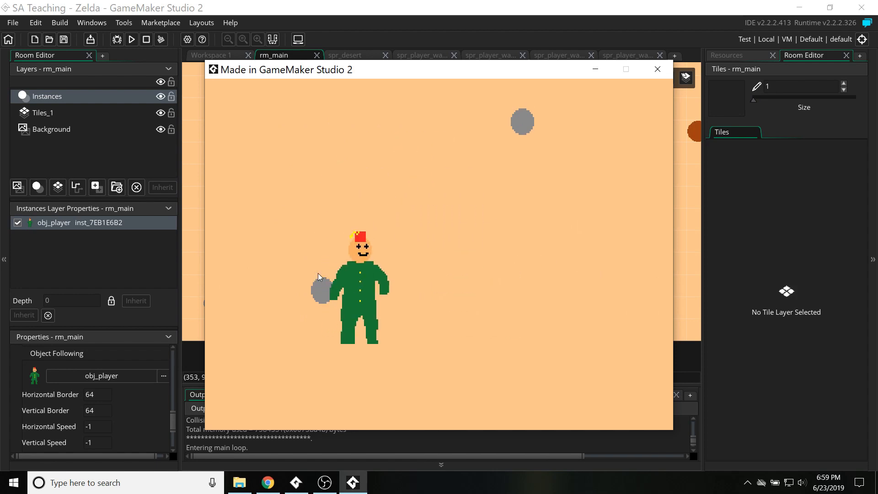
key(Left)
key(Up)
key(Right)
key(Left)
key(Right)
key(Down)
key(Right)
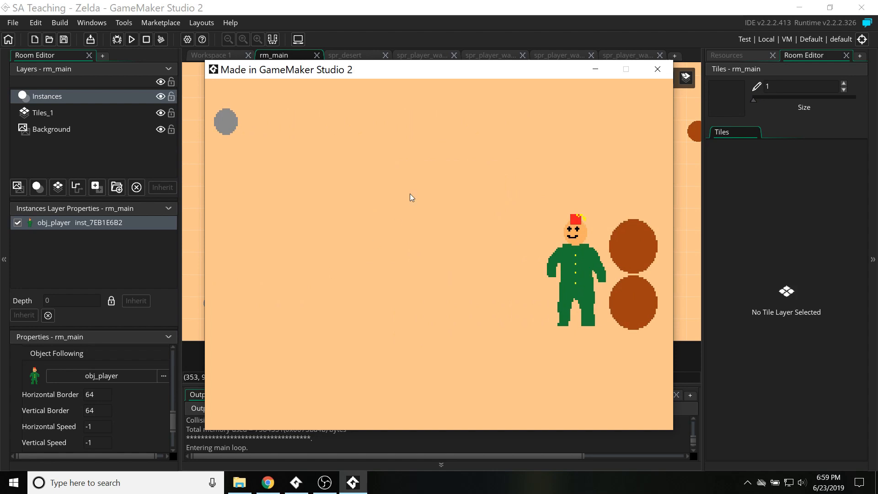
key(Left)
click(659, 71)
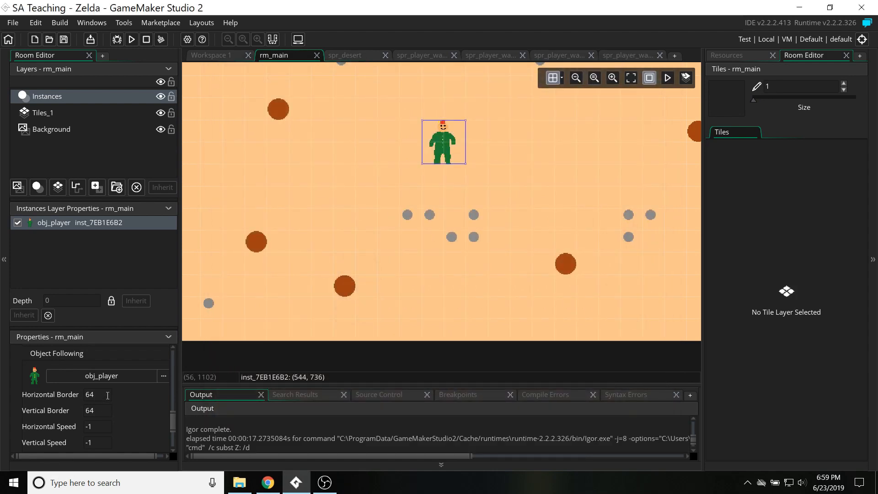
click(107, 395)
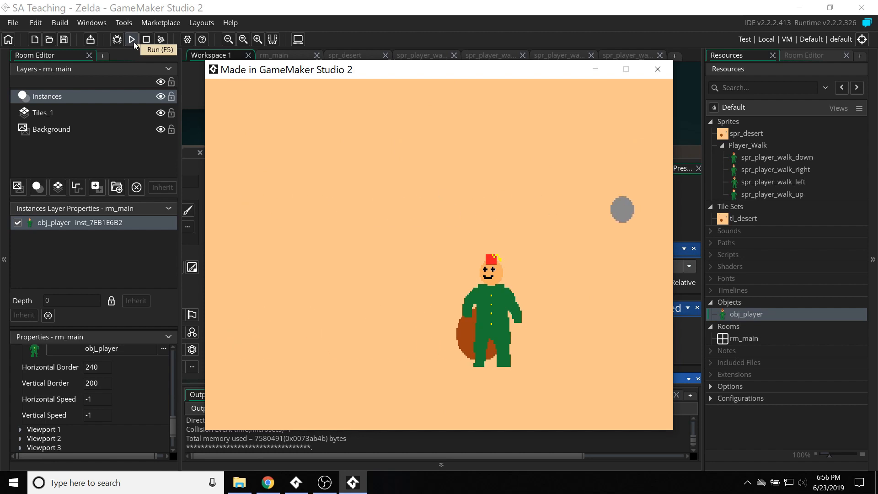
Step: Walk the player around the desert room in all four directions to check the camera following and the directional walking sprites
key(Right)
key(Left)
key(Up)
key(Down)
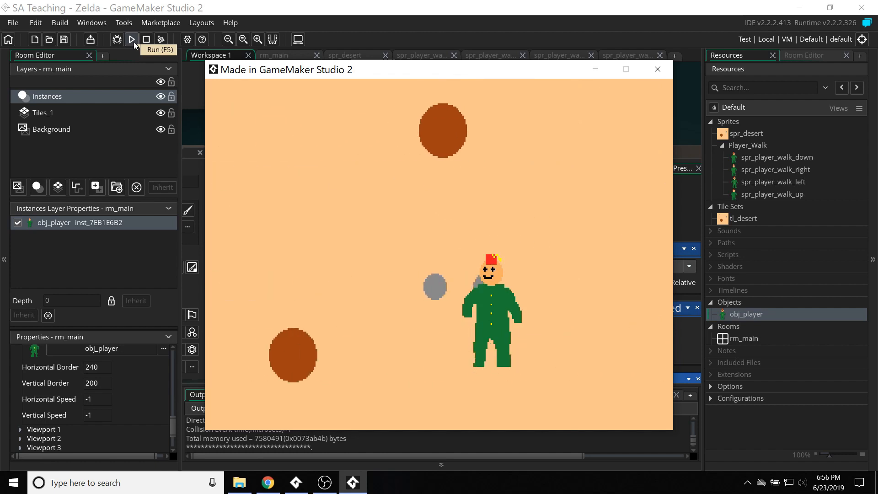
key(Up)
key(Left)
key(Down)
key(Left)
key(Up)
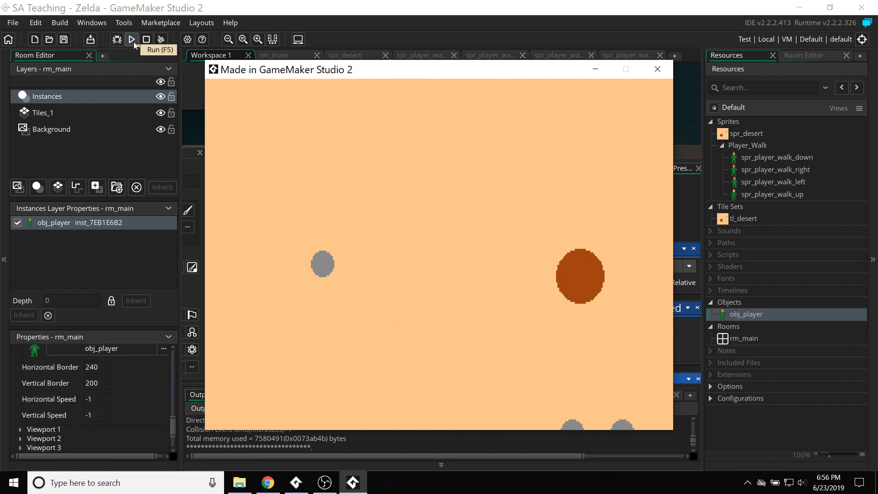
key(Down)
key(Right)
key(Left)
key(Right)
key(Up)
key(Right)
key(Left)
key(Down)
key(Right)
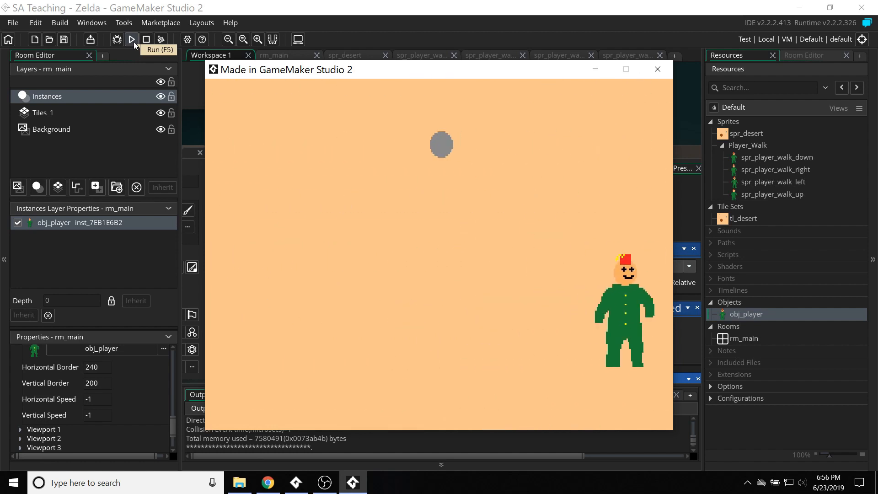
key(Left)
key(Down)
key(Left)
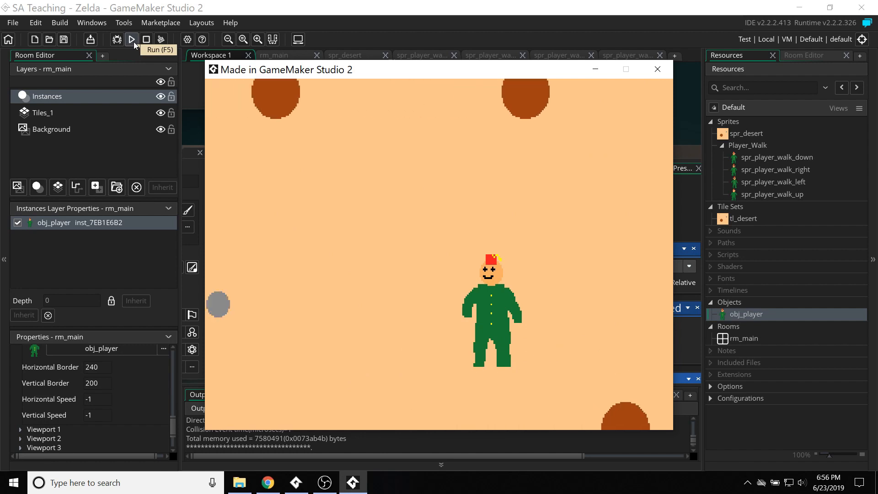
key(Right)
key(Left)
key(Right)
key(Up)
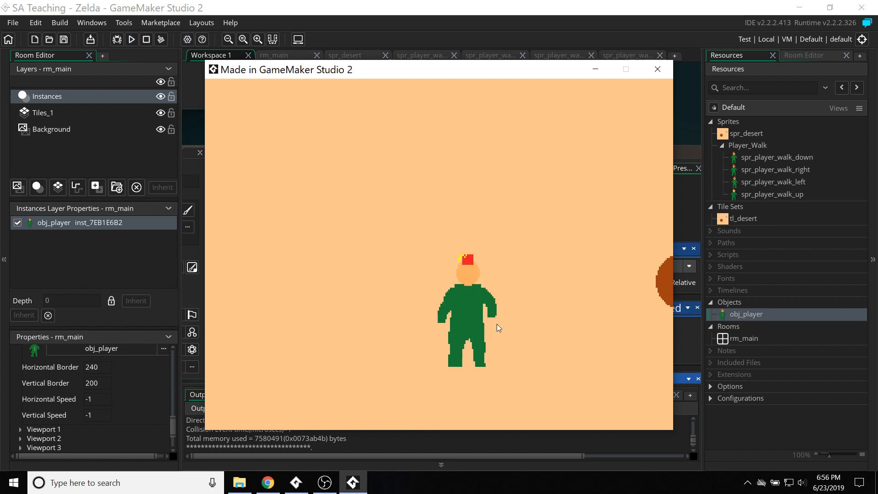
key(Right)
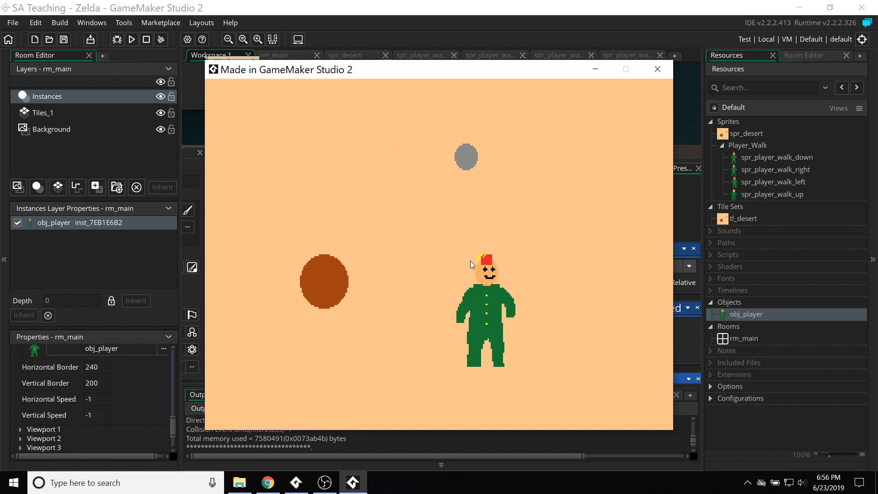
key(Up)
key(Down)
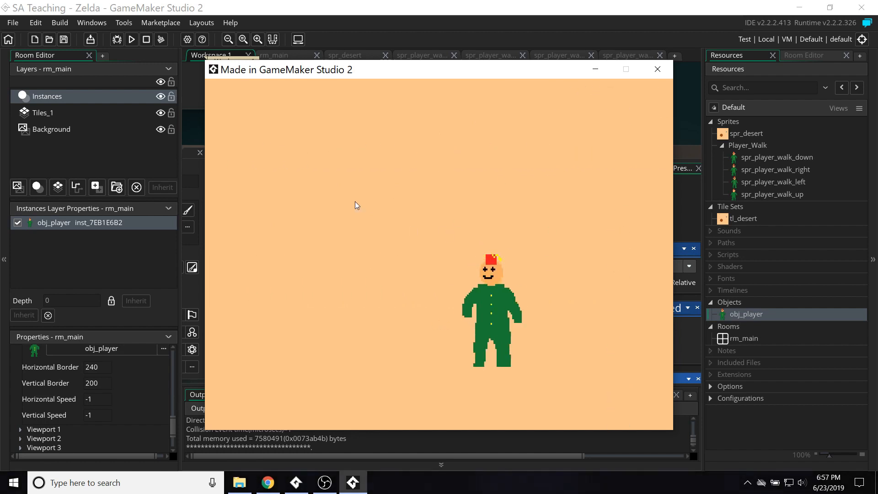